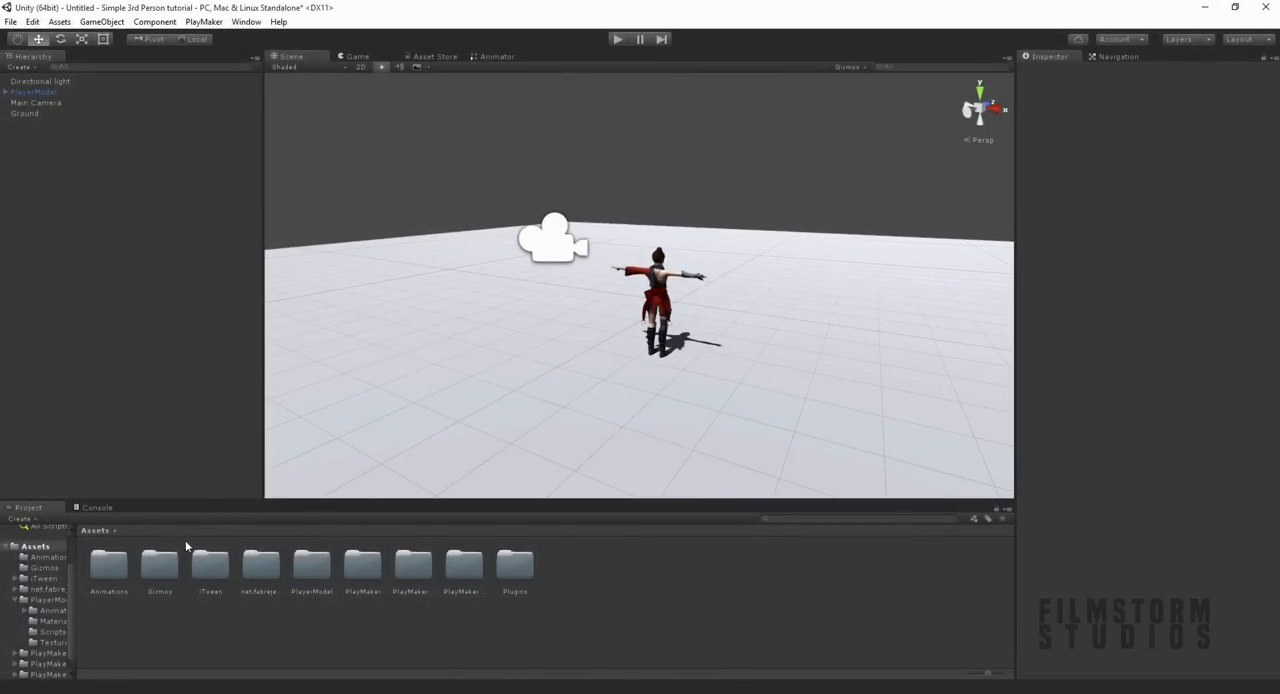
Step: Open the Animations folder and play the preview of the standing_block_idle clip
double_click(109, 566)
click(119, 570)
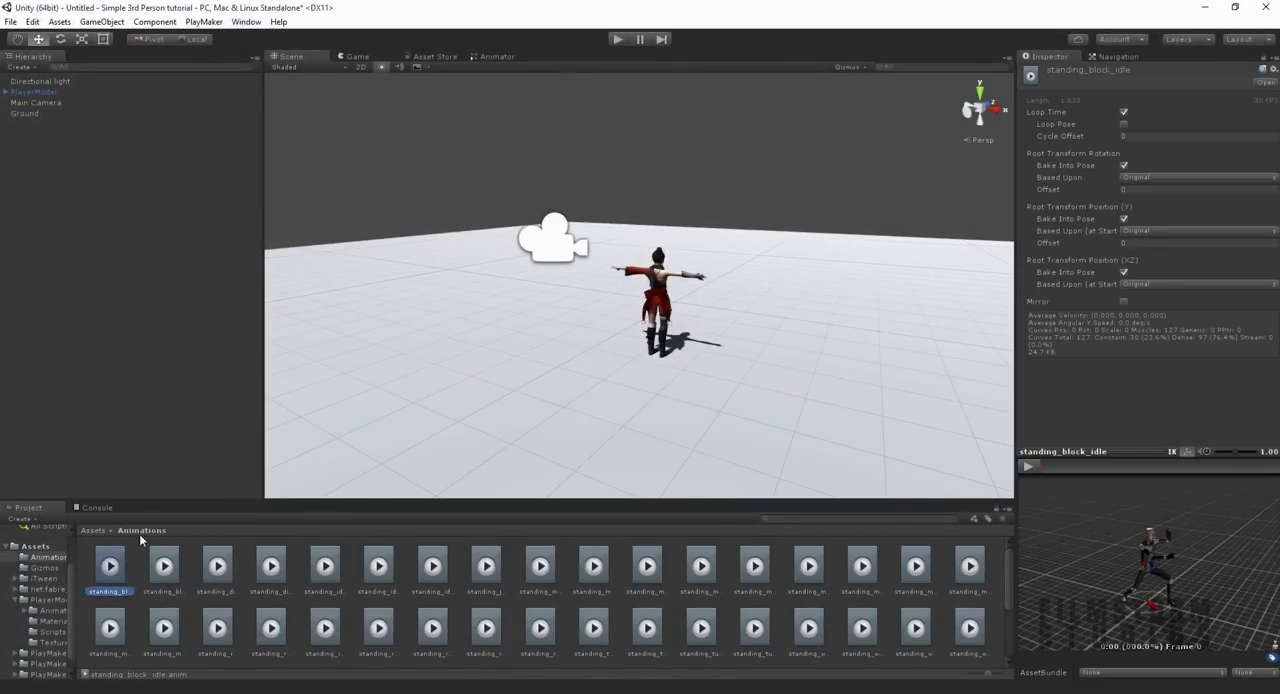
click(1027, 466)
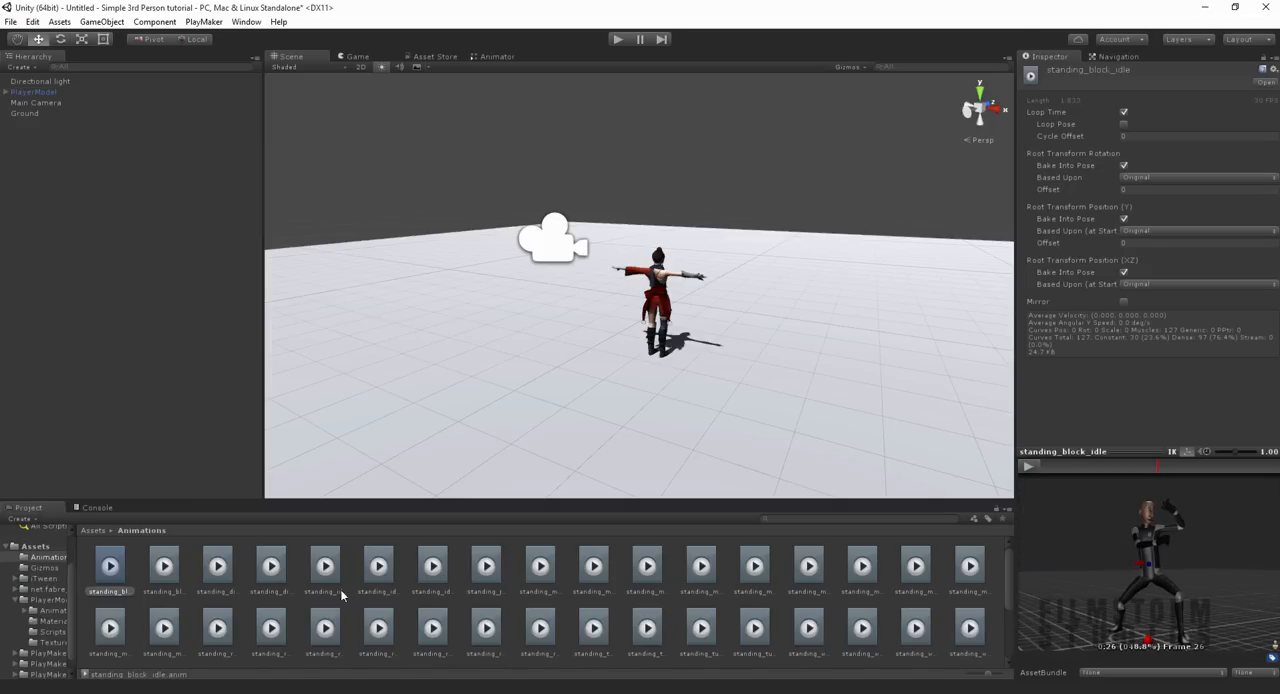
Step: Browse through the run, turn and other standing animation clips in the Animations folder
click(214, 642)
key(Right)
key(Right)
key(Right)
key(Right)
key(Right)
key(Right)
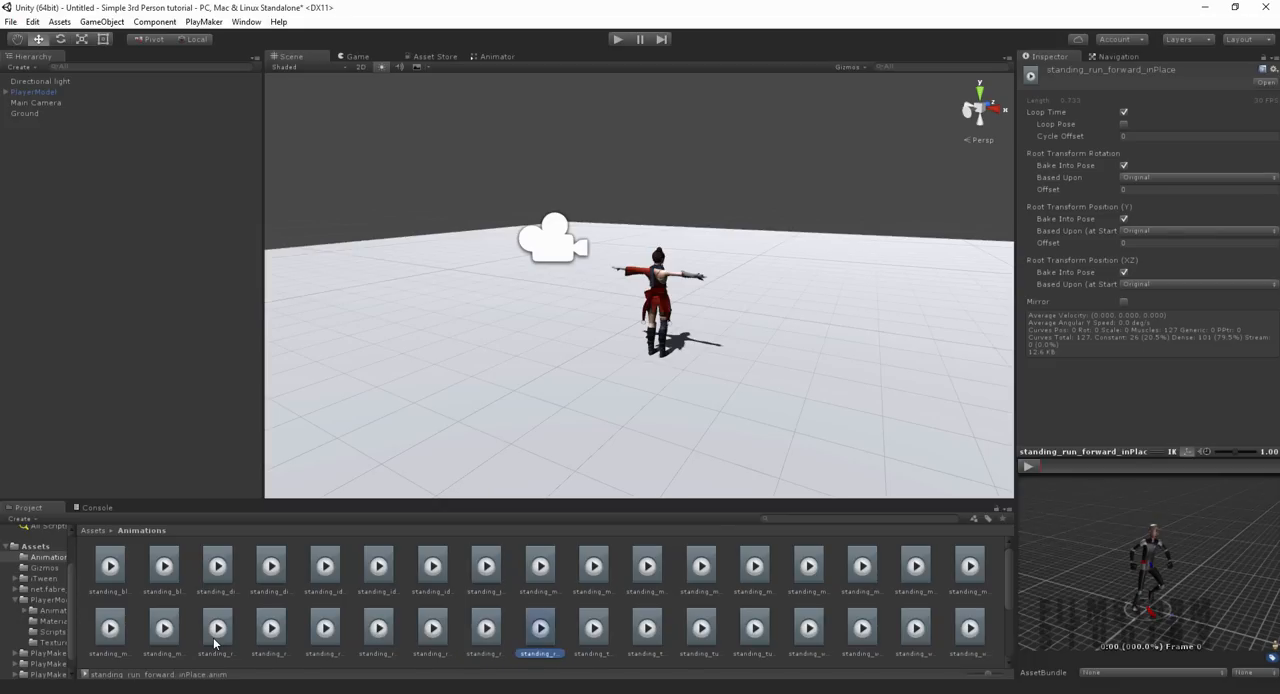
key(Right)
key(Right)
key(Right)
key(Right)
key(Right)
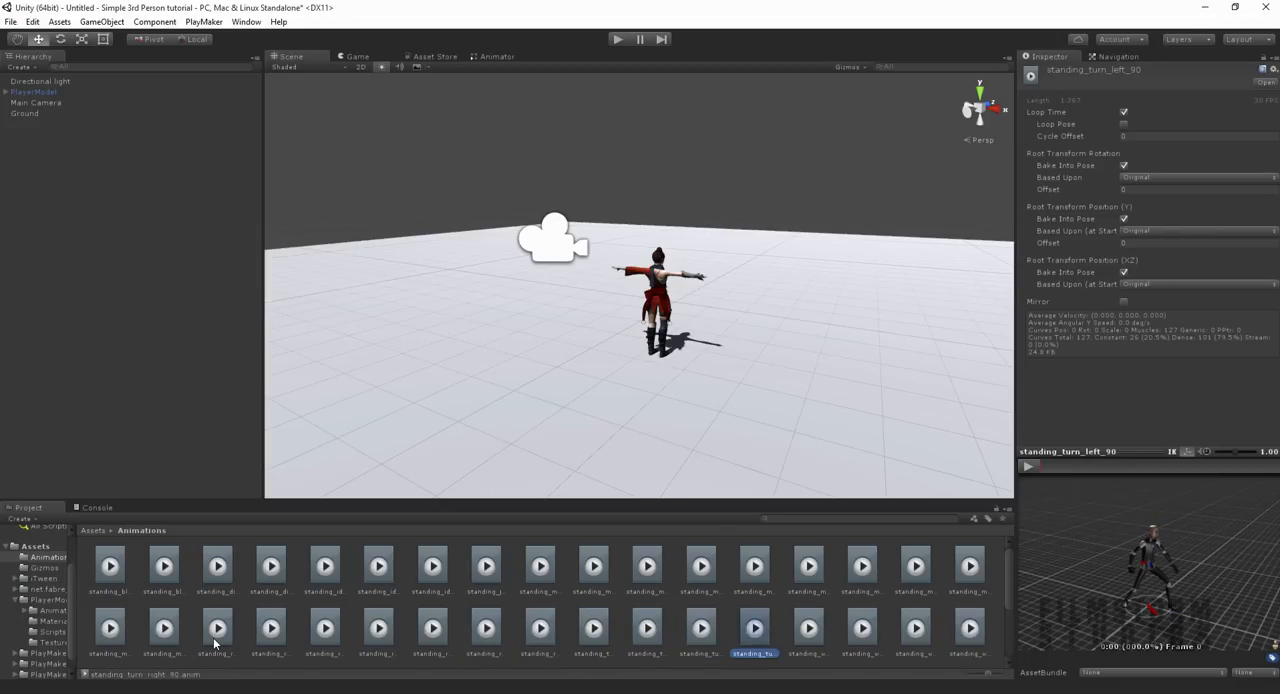
key(Left)
key(Right)
key(Right)
key(Left)
key(Left)
key(Left)
key(Left)
key(Left)
key(Left)
key(Up)
key(Left)
key(Left)
key(Left)
key(Left)
key(Left)
key(Left)
key(Left)
key(Left)
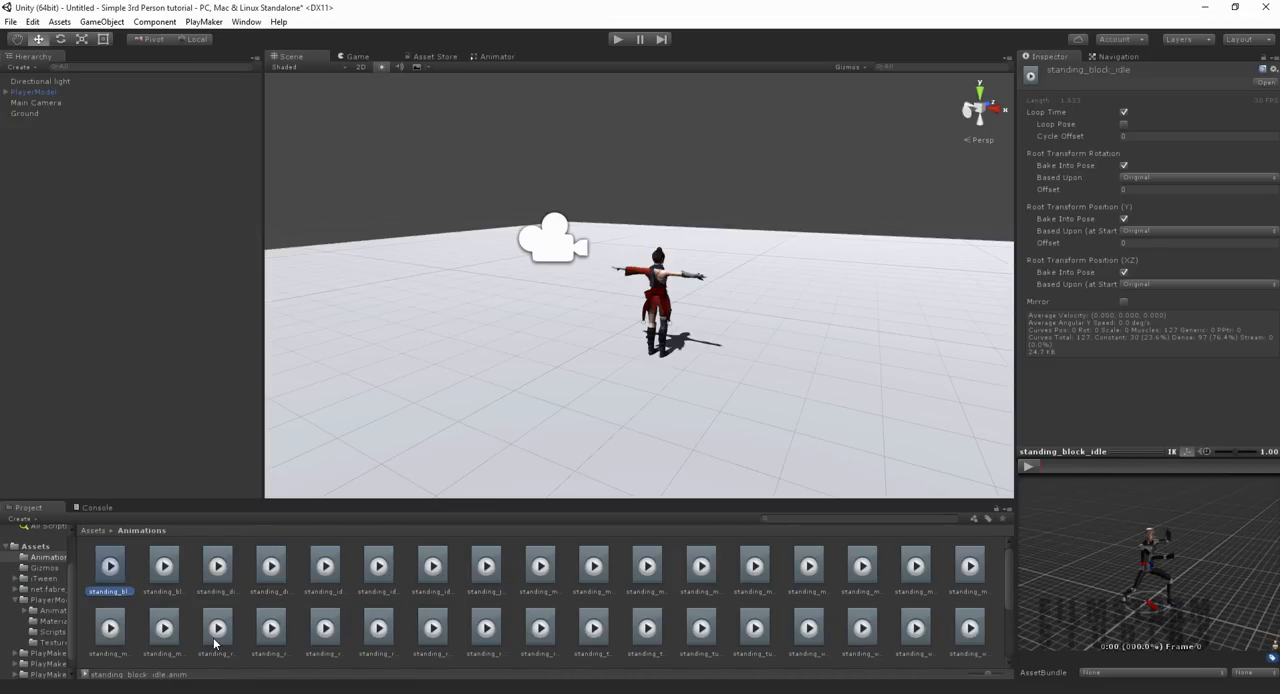
alt+drag(722, 341, 261, 333)
scroll(584, 253, up, 6)
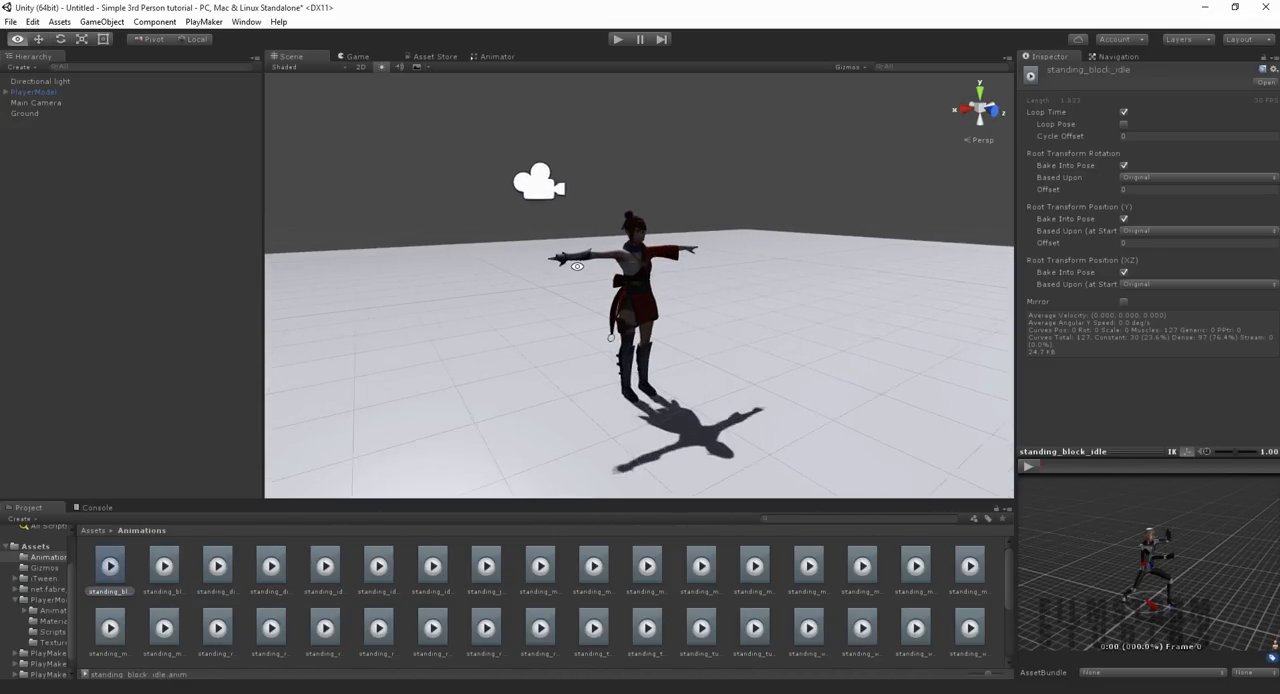
alt+drag(584, 253, 621, 272)
alt+drag(469, 304, 515, 323)
alt+scroll(714, 291, down, 7)
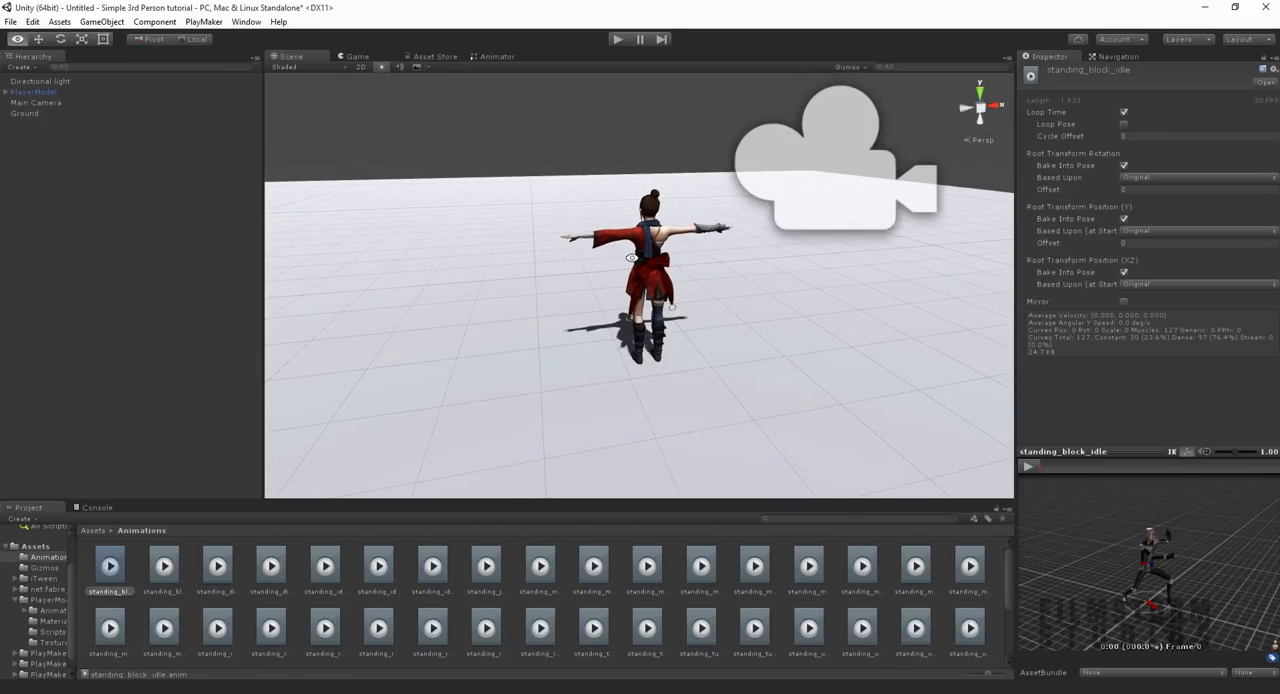
Step: Check the Animator window and the list of available editor windows, and return to the scene view
click(490, 57)
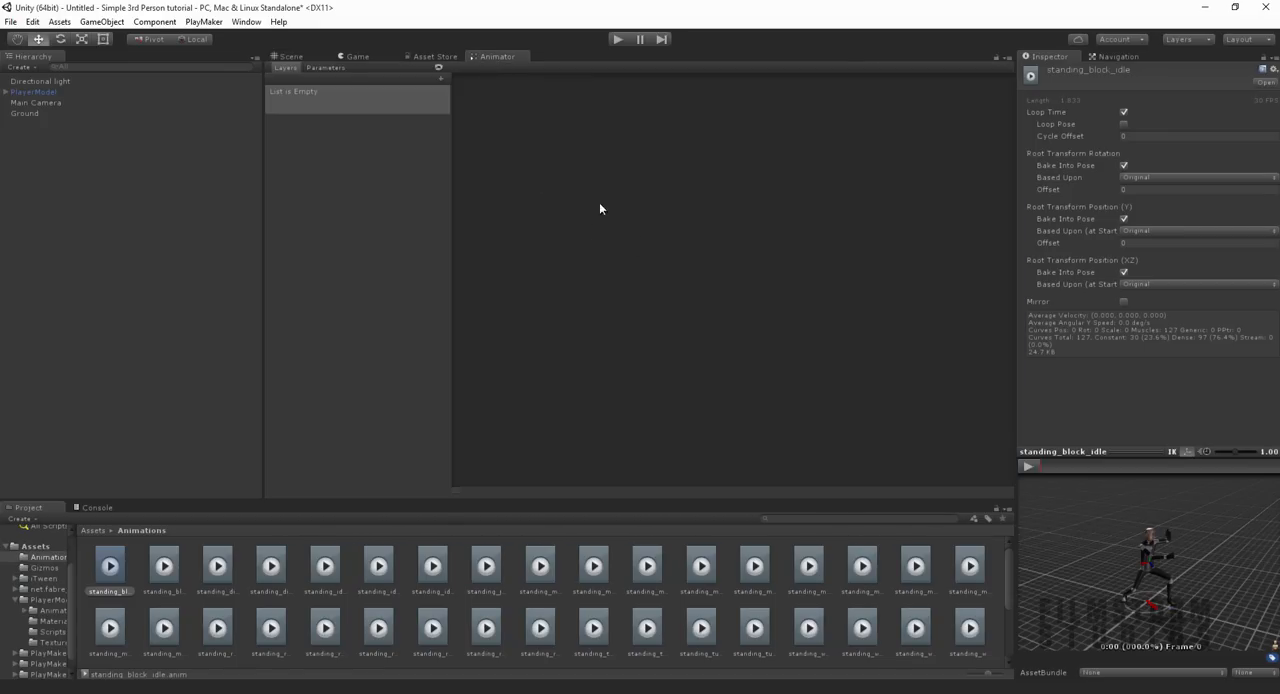
click(292, 57)
click(246, 22)
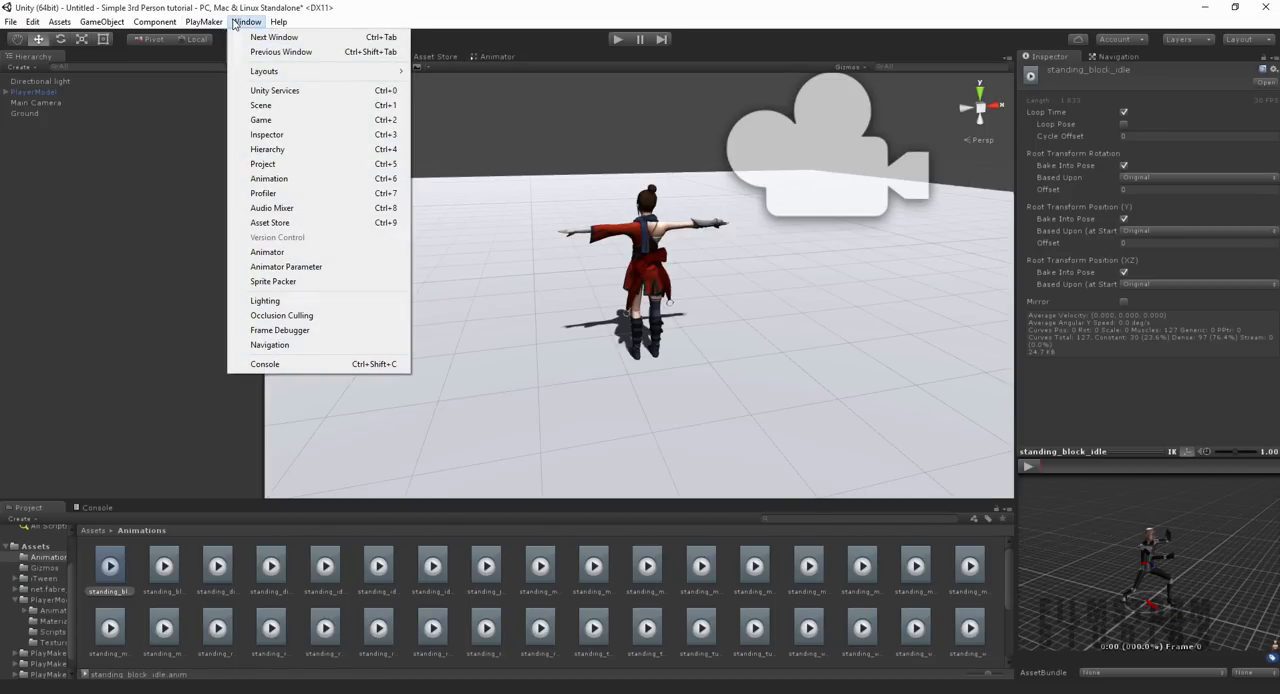
click(524, 43)
click(493, 57)
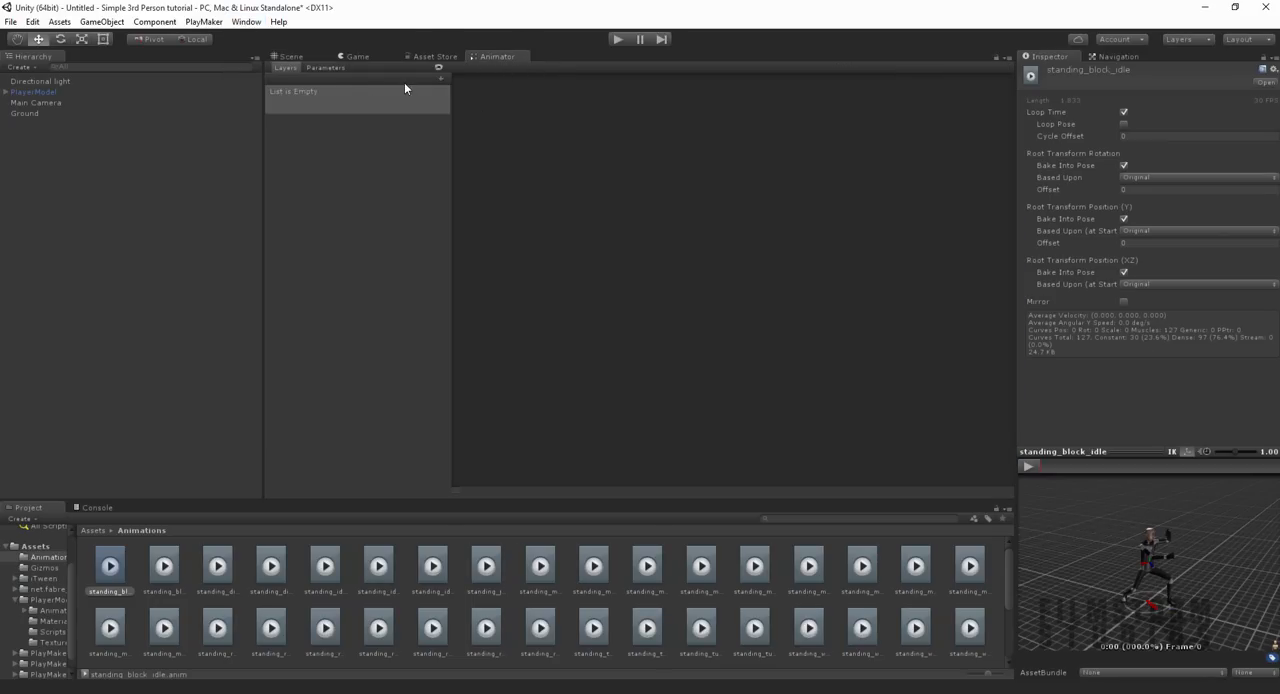
click(292, 57)
alt+drag(665, 326, 223, 240)
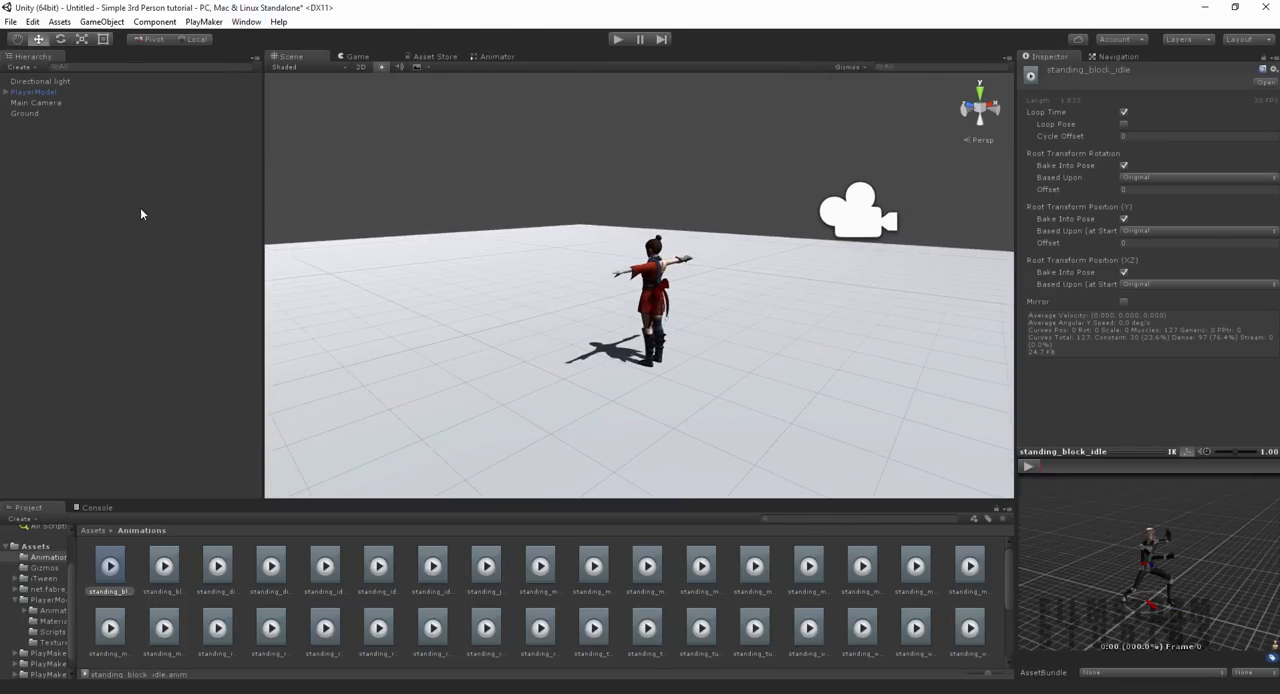
Step: Inspect the components of PlayerModel, Main Camera and Directional light, and check the camera's framing in the game view
click(516, 426)
click(655, 298)
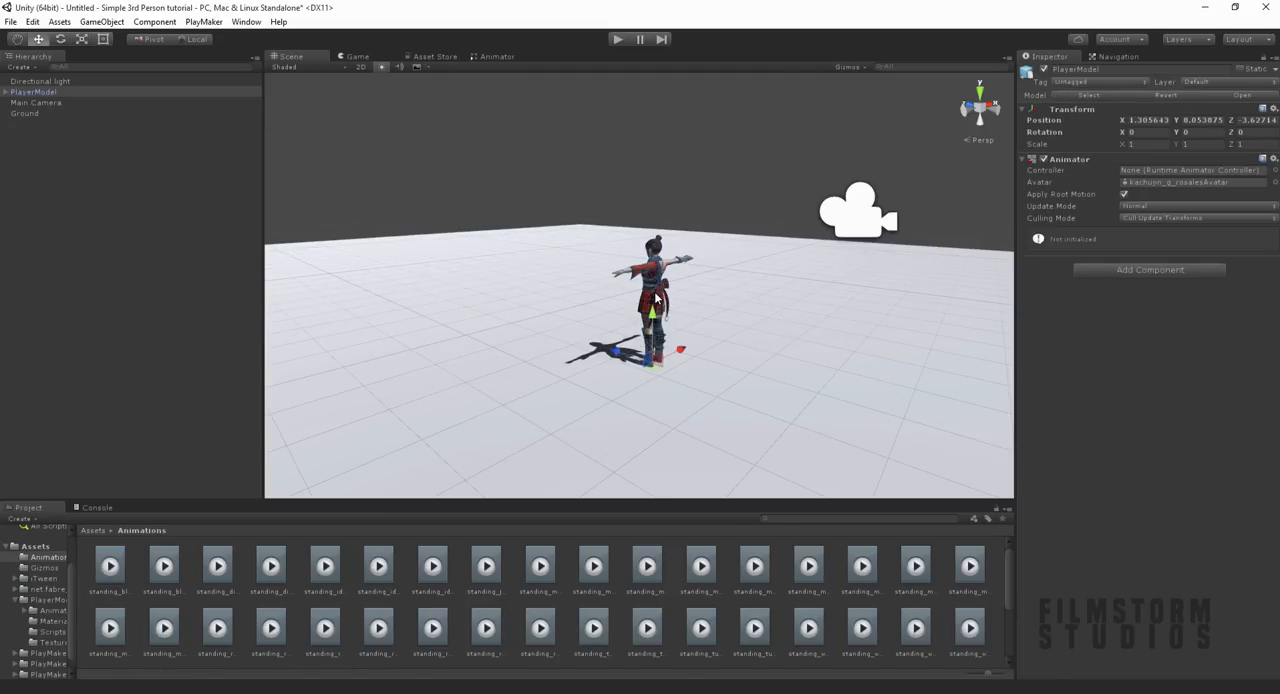
click(31, 107)
alt+drag(757, 322, 888, 355)
click(357, 56)
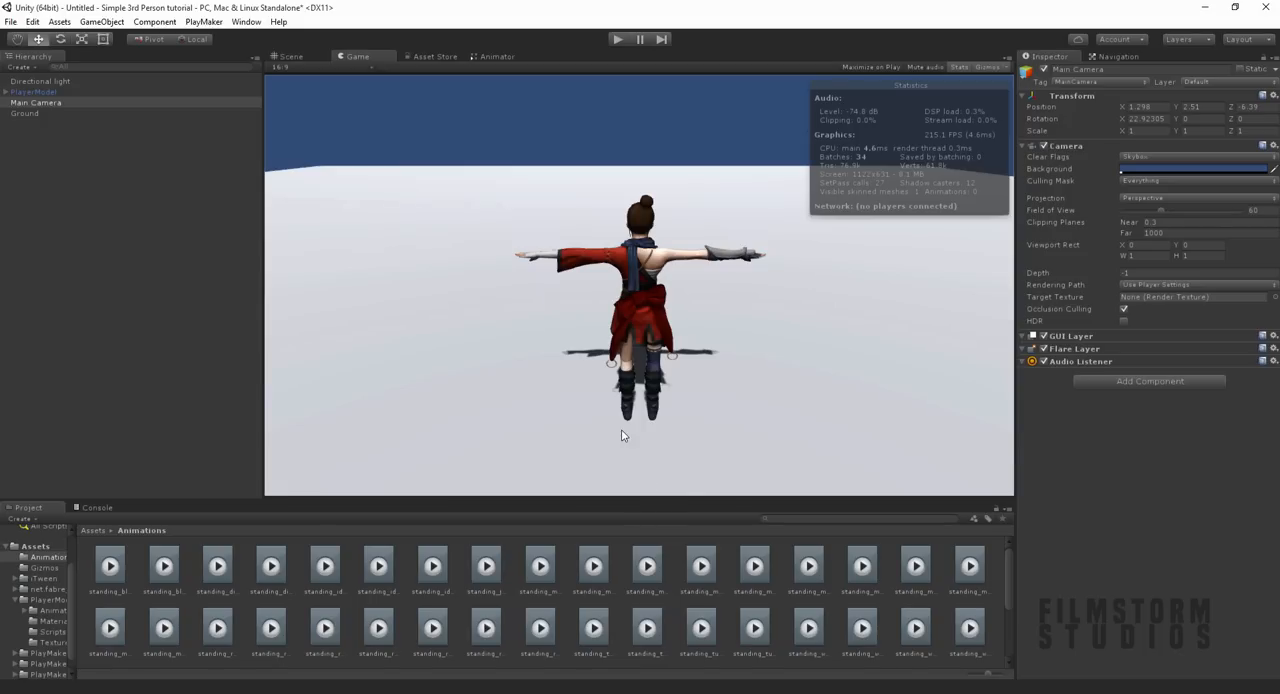
click(300, 59)
click(57, 82)
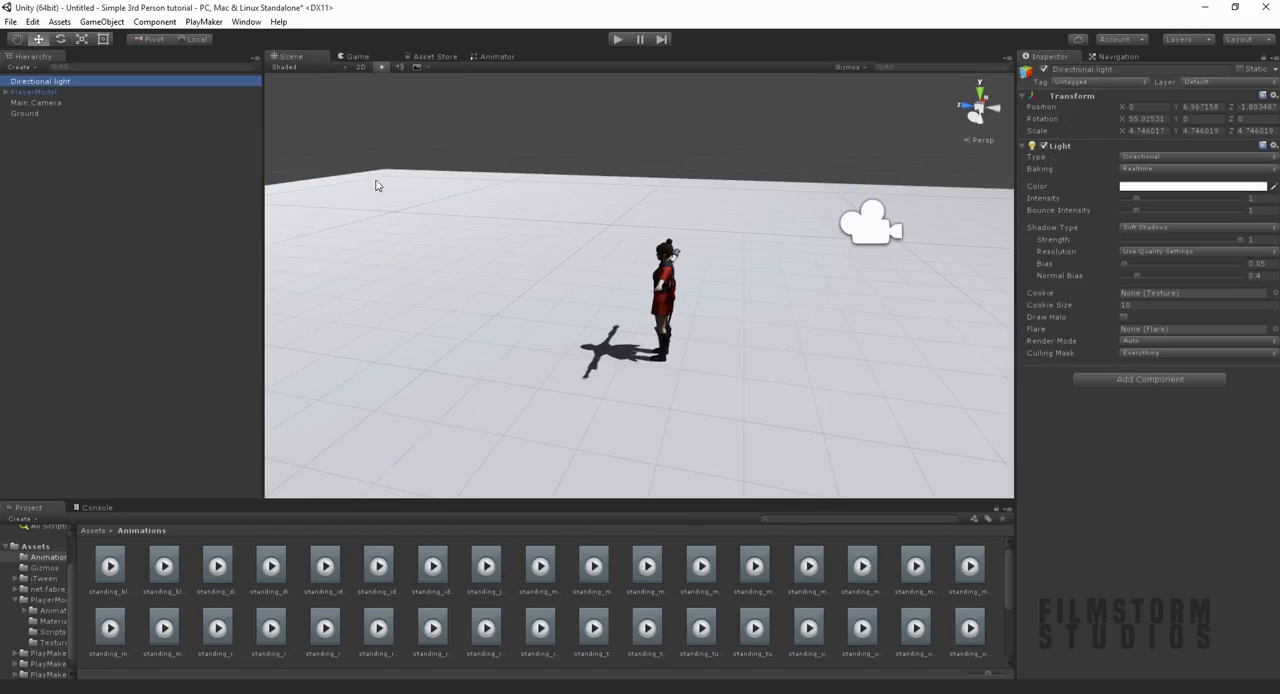
scroll(816, 258, down, 4)
alt+drag(882, 266, 600, 226)
click(602, 226)
alt+drag(703, 281, 900, 237)
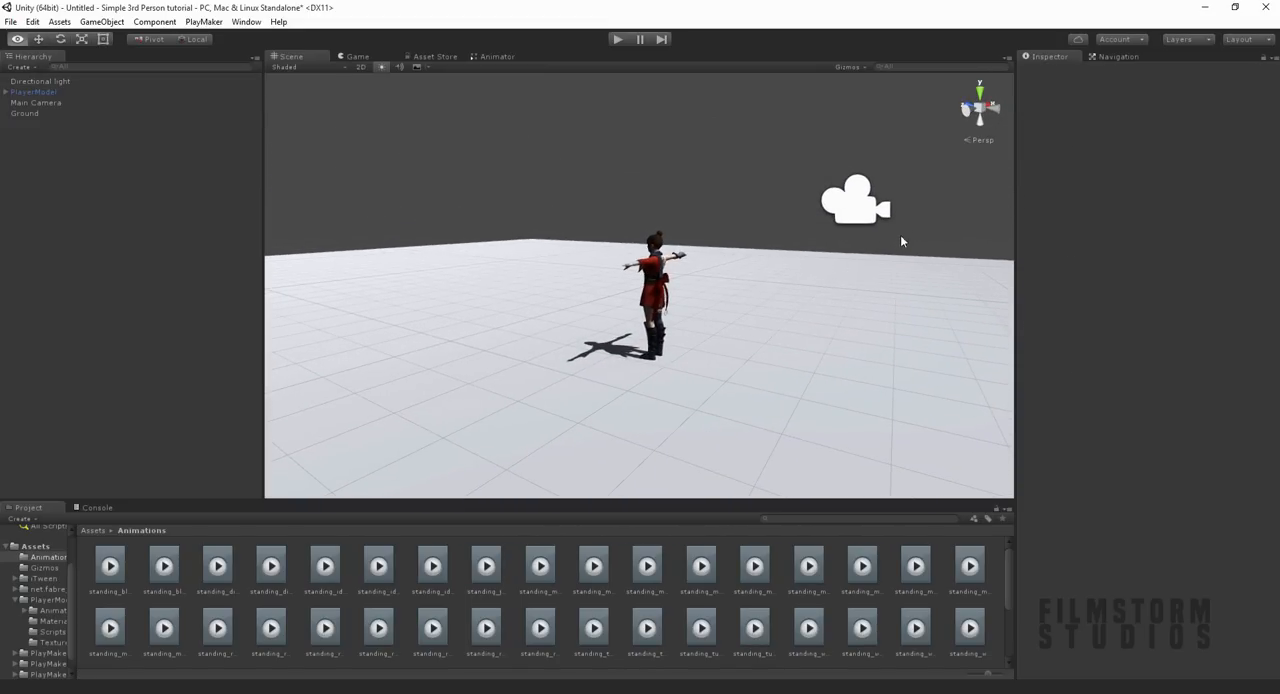
alt+drag(523, 351, 860, 368)
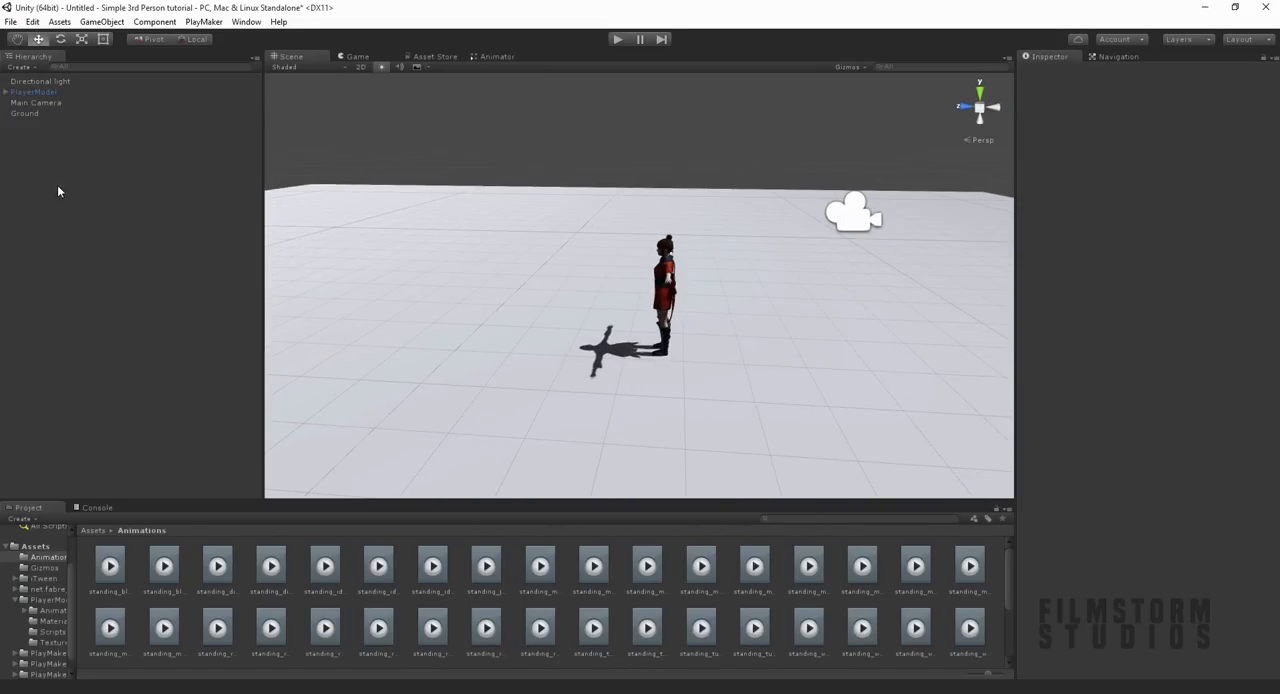
Step: Create an empty child object under the PlayerModel's Hips and name it CameraFollow
click(6, 92)
right_click(24, 107)
click(75, 215)
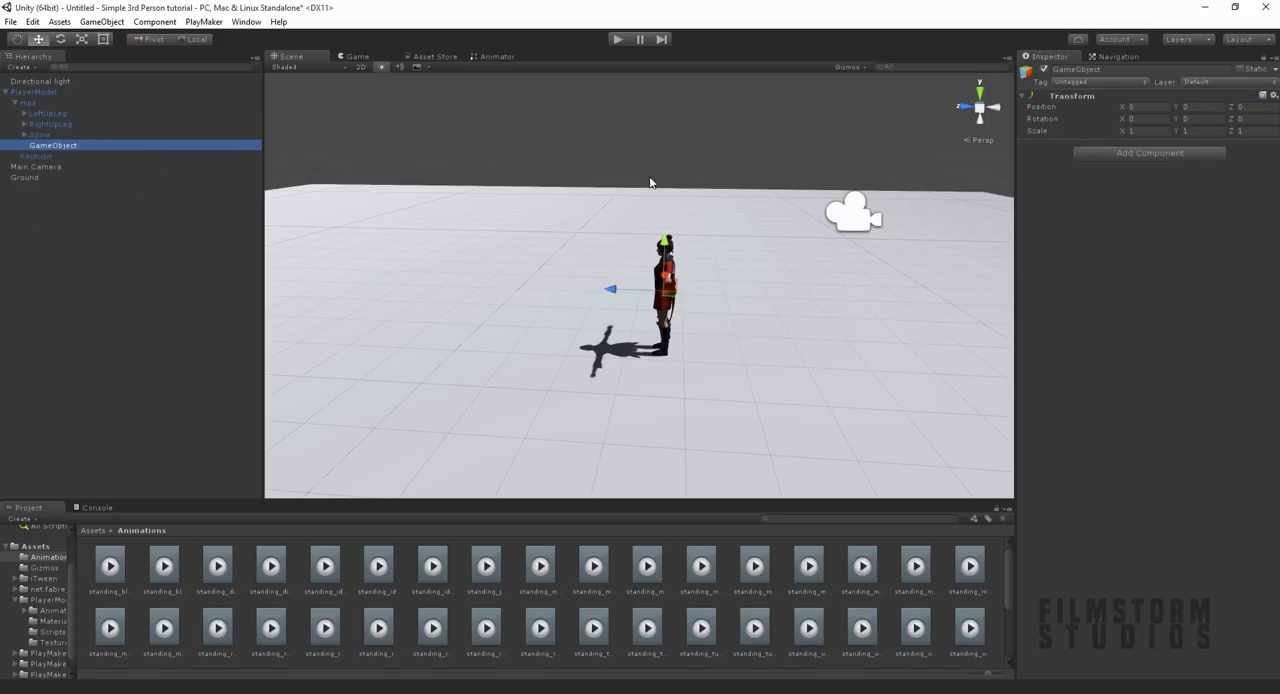
click(1111, 71)
text(CameraFollow)
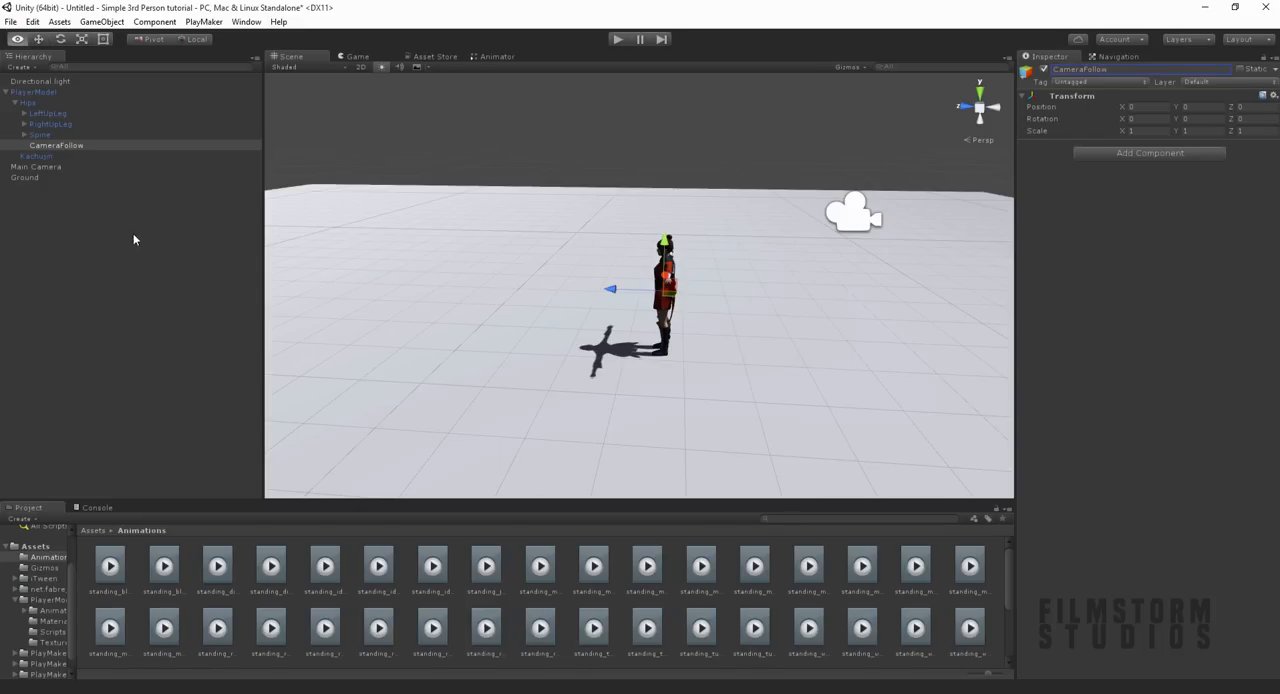
Step: Create an empty object at the root of the scene hierarchy and name it CameraBase
alt+drag(614, 165, 440, 183)
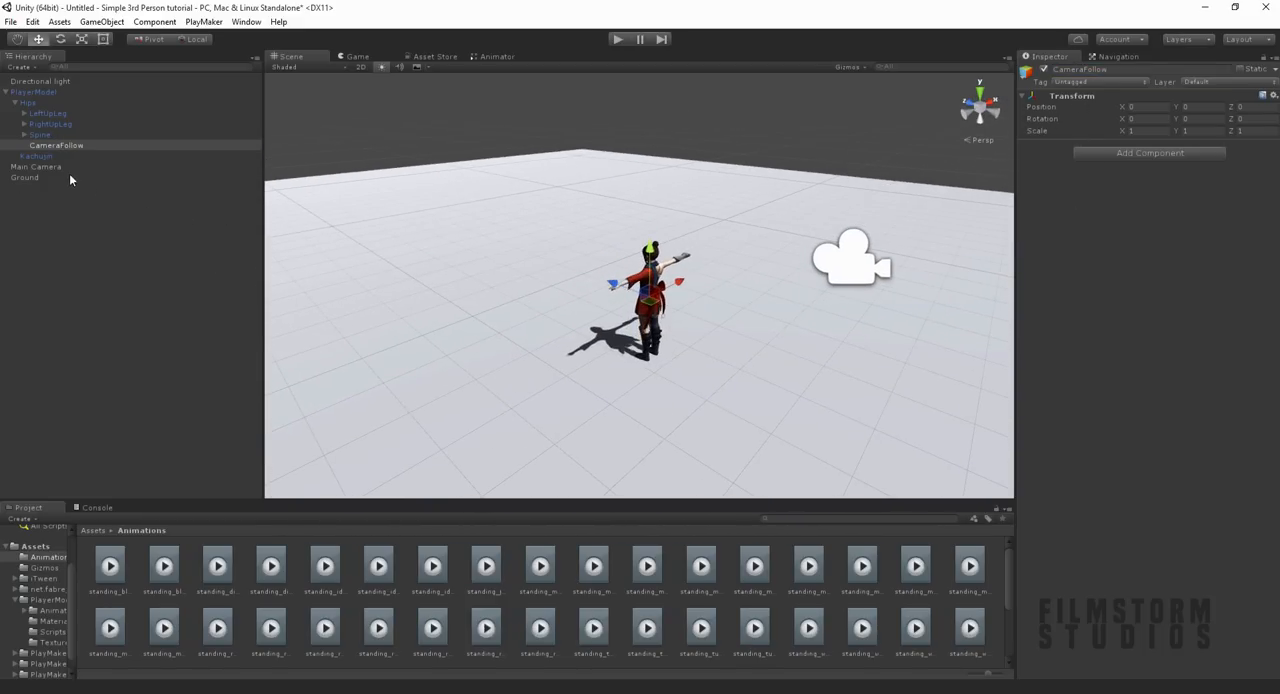
click(47, 243)
right_click(38, 206)
click(105, 316)
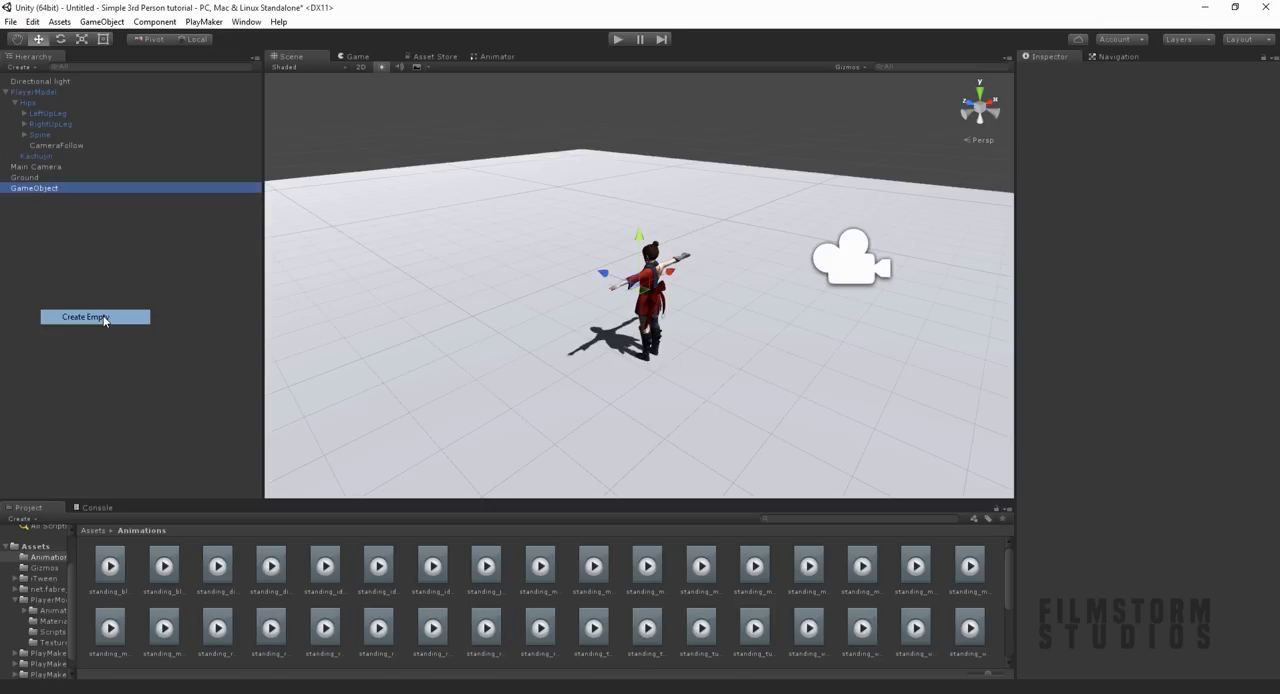
click(44, 189)
text(CameraB)
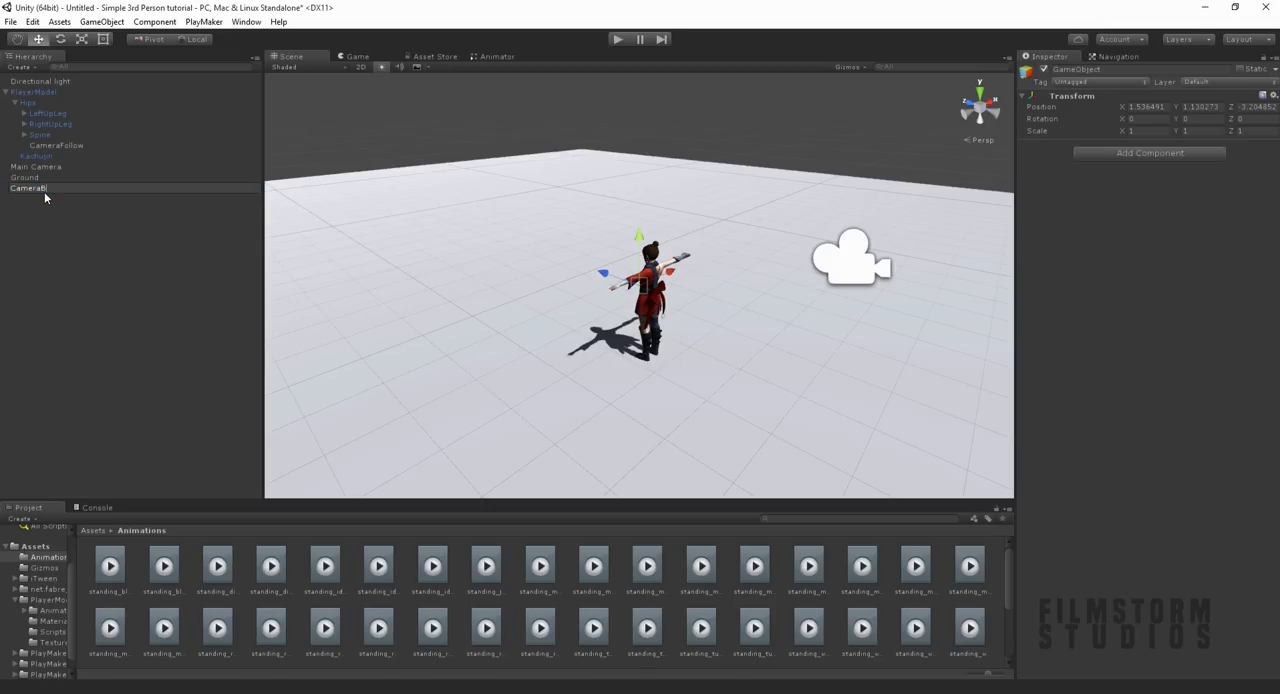
text(ase)
key(Return)
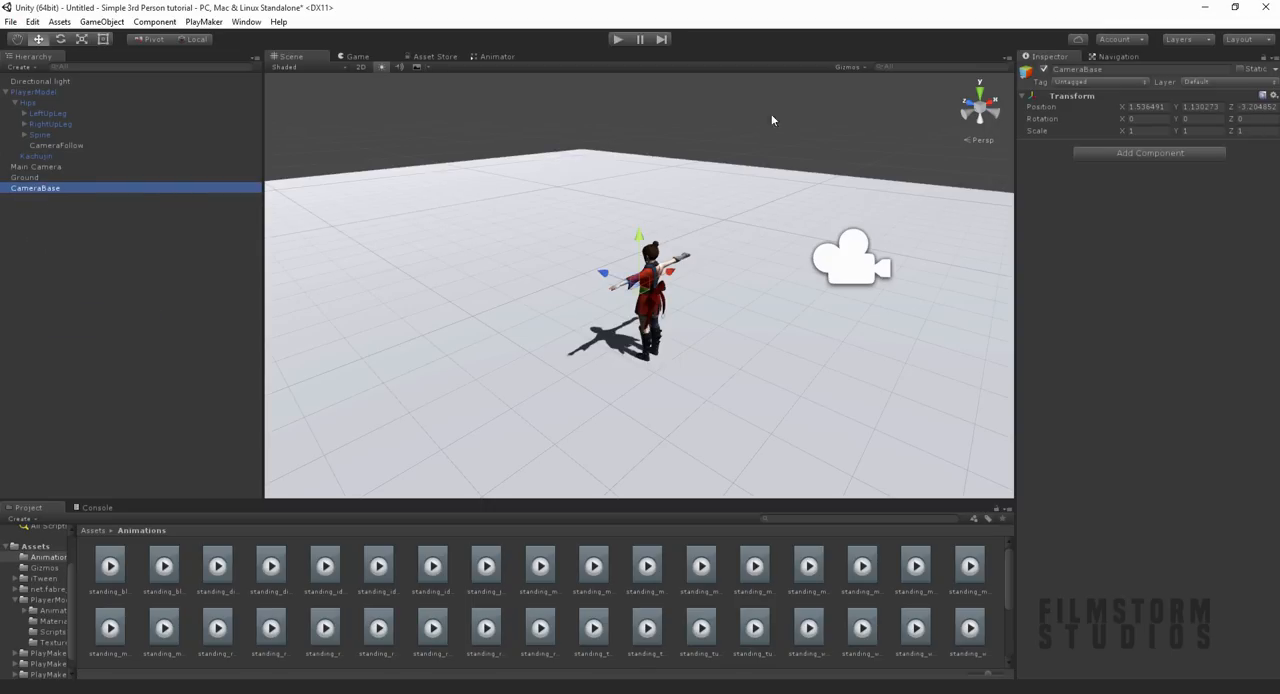
Step: Set CameraBase's world position to 0, 0, 0
click(1148, 106)
text(0)
key(Tab)
text(0)
key(Tab)
Step: Parent CameraBase to CameraFollow and set its local position to 0, 0, 0
text(0)
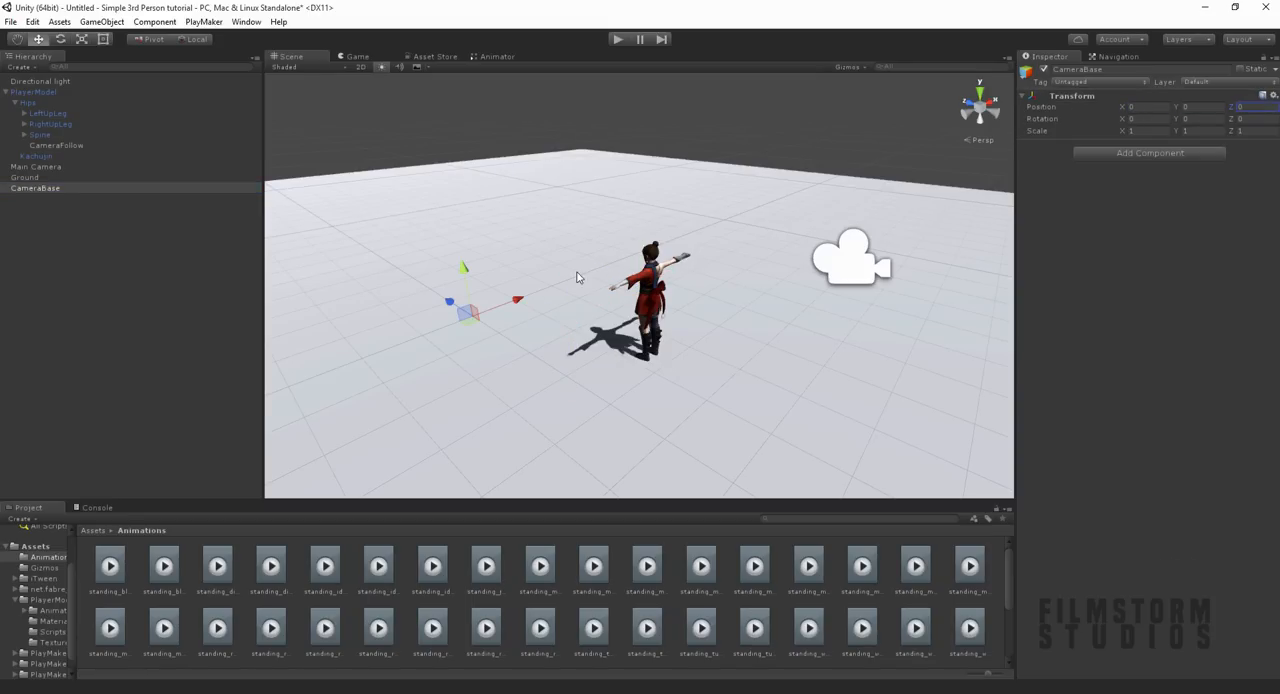
drag(470, 318, 648, 366)
drag(46, 189, 78, 148)
click(1132, 107)
text(0)
key(Tab)
text(0)
key(Tab)
text(0)
alt+drag(793, 356, 689, 311)
scroll(625, 285, up, 5)
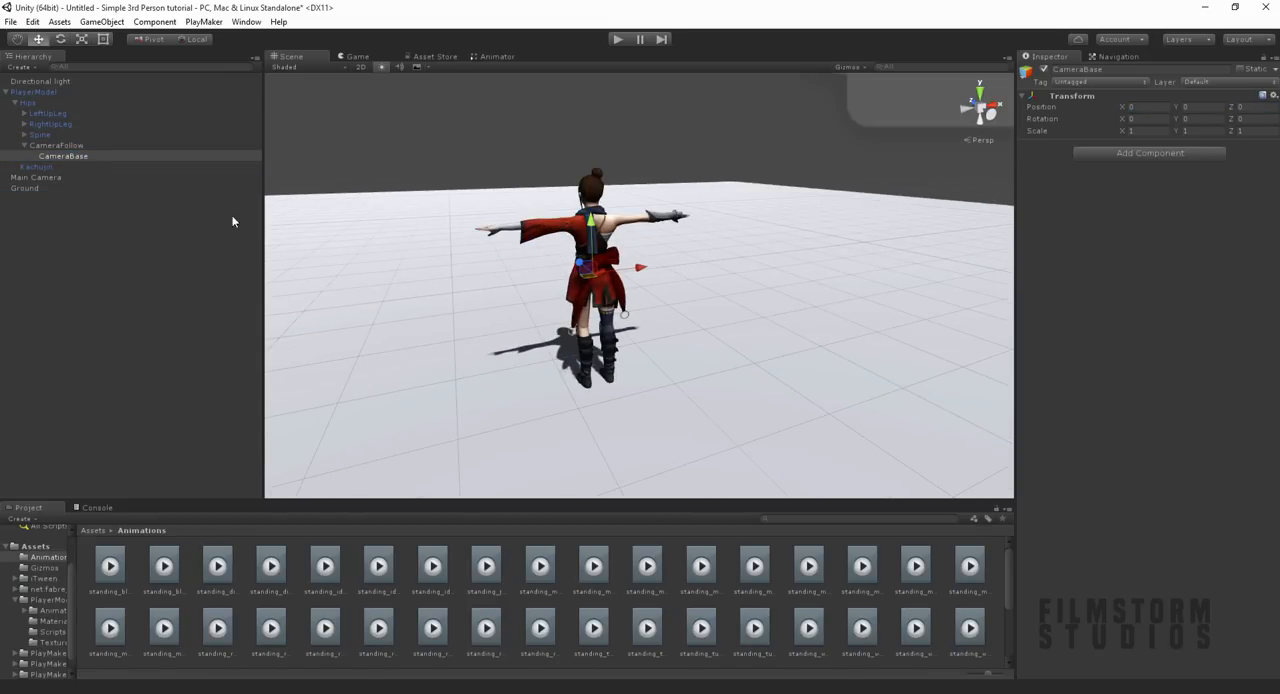
Step: Unparent CameraBase to the scene root and make Main Camera its child
click(70, 146)
alt+drag(582, 275, 699, 307)
click(63, 157)
drag(63, 157, 29, 232)
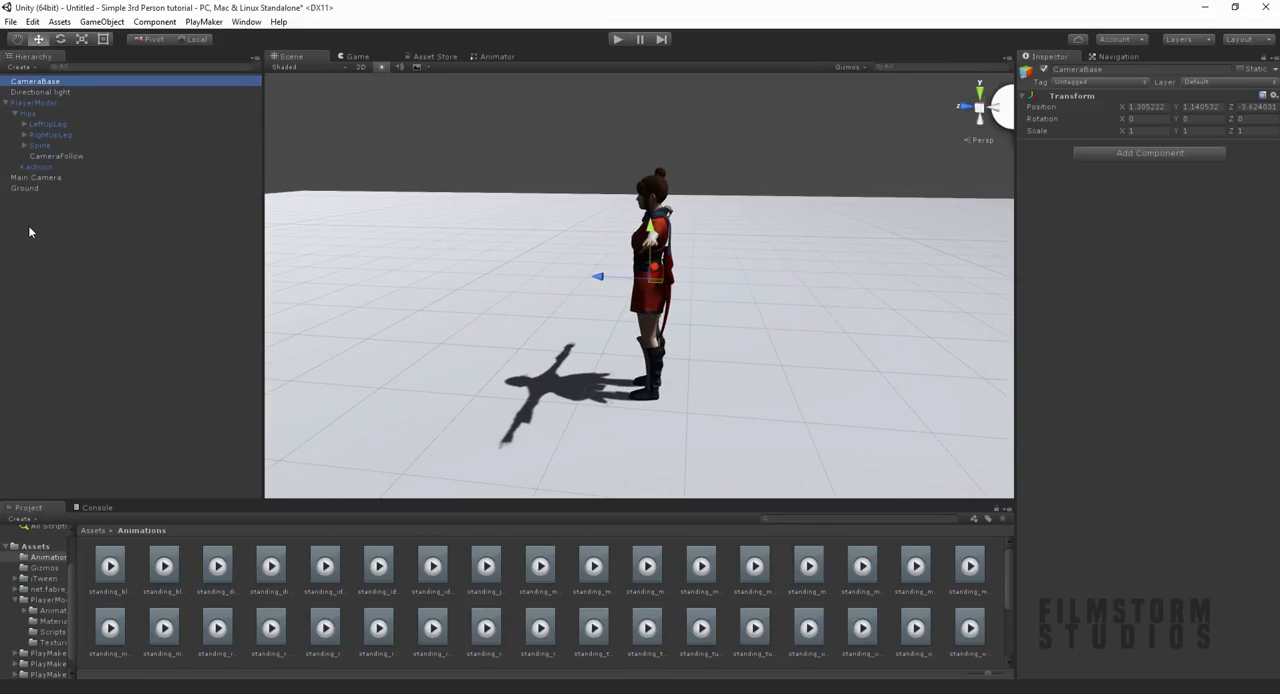
drag(38, 182, 57, 86)
Step: Try rotating CameraBase with its child camera around the character, and undo the rotation
alt+drag(683, 337, 633, 302)
click(45, 82)
key(e)
key(ctrl+z)
key(ctrl+z)
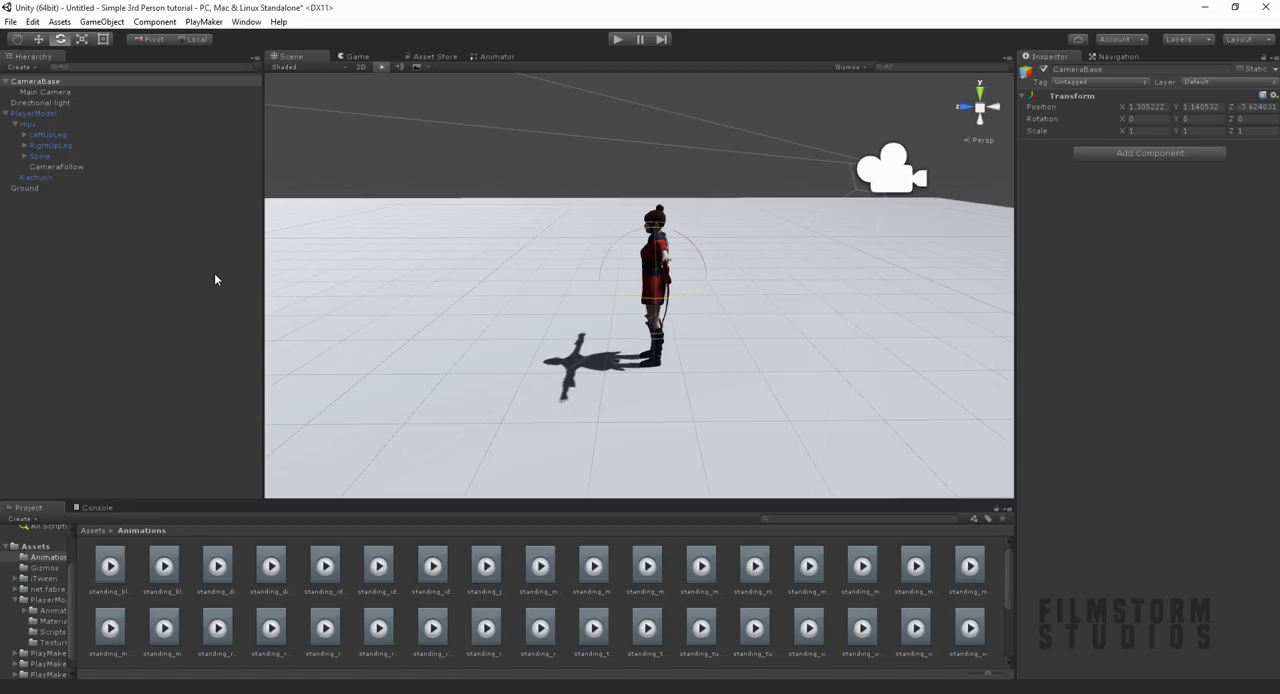
click(508, 181)
alt+drag(408, 232, 696, 313)
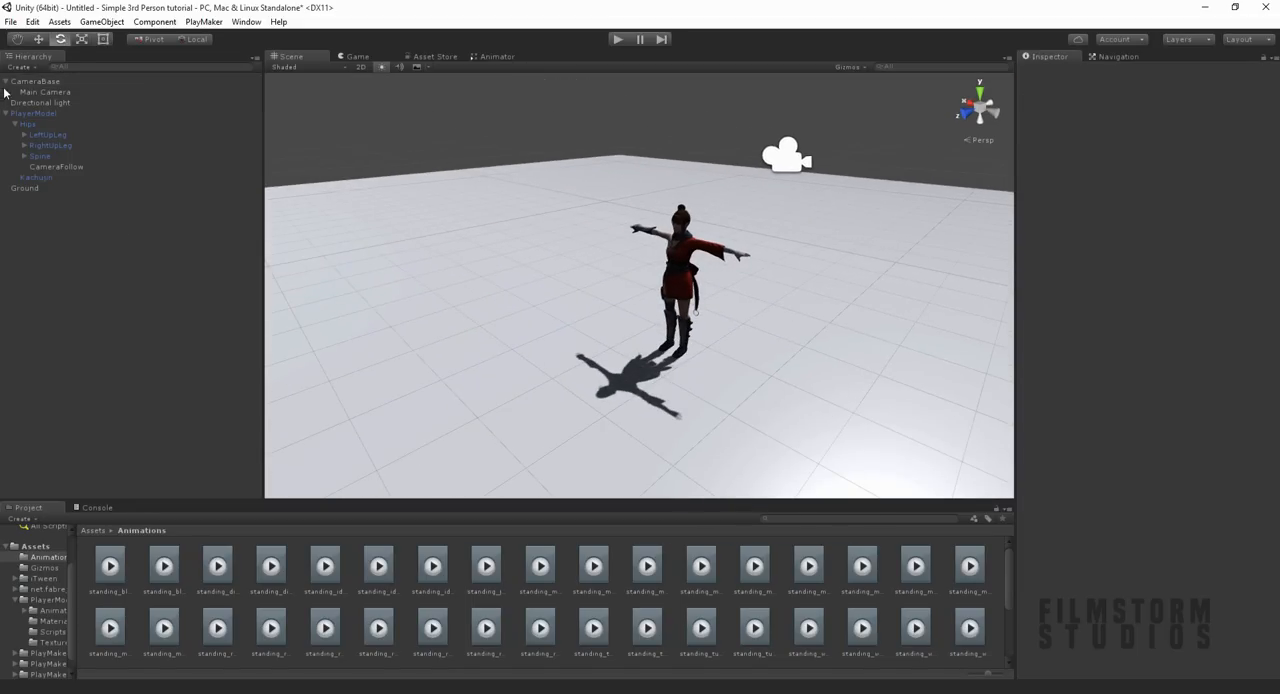
click(44, 82)
key(f)
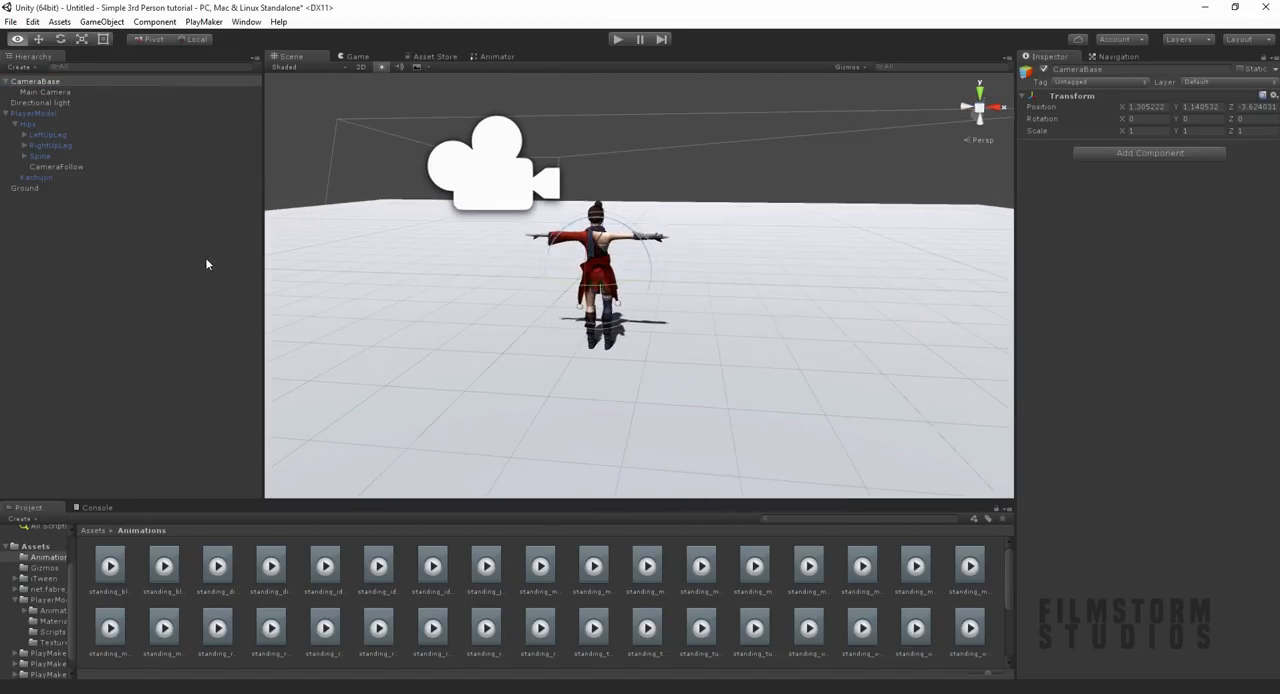
click(770, 198)
alt+drag(517, 268, 265, 205)
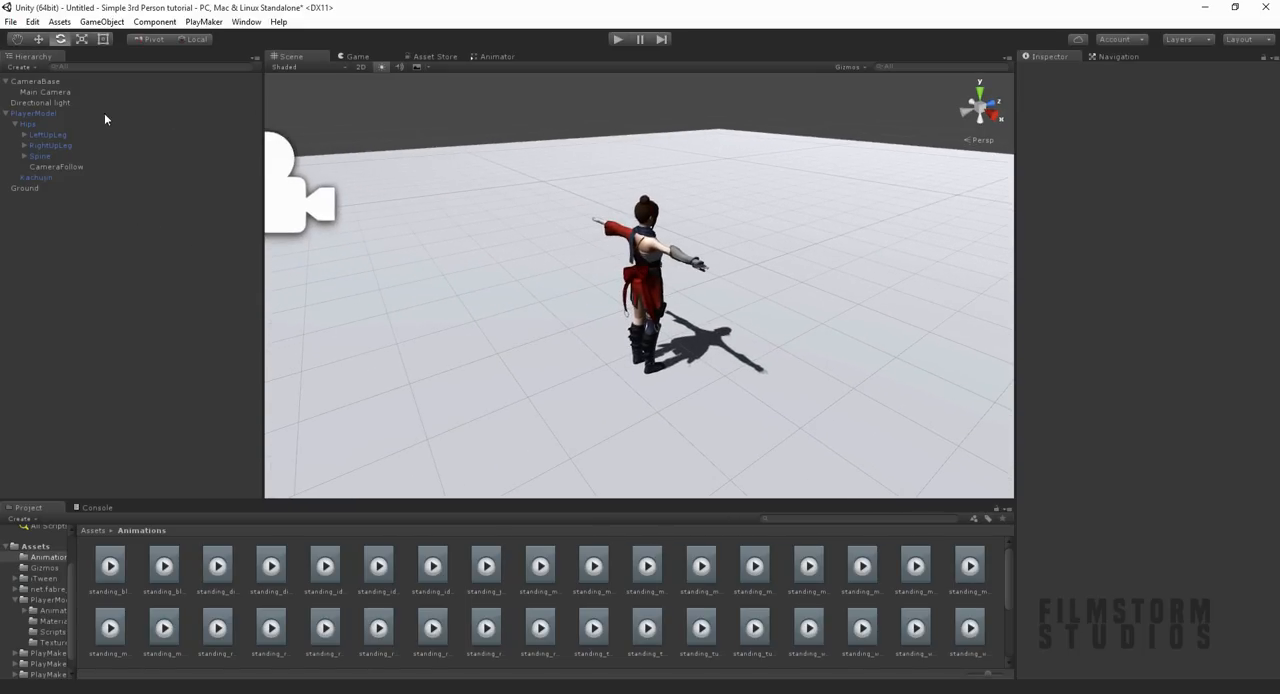
Step: Add a PlayMaker FSM component to CameraBase and name it CameraFollowPlayer
click(45, 84)
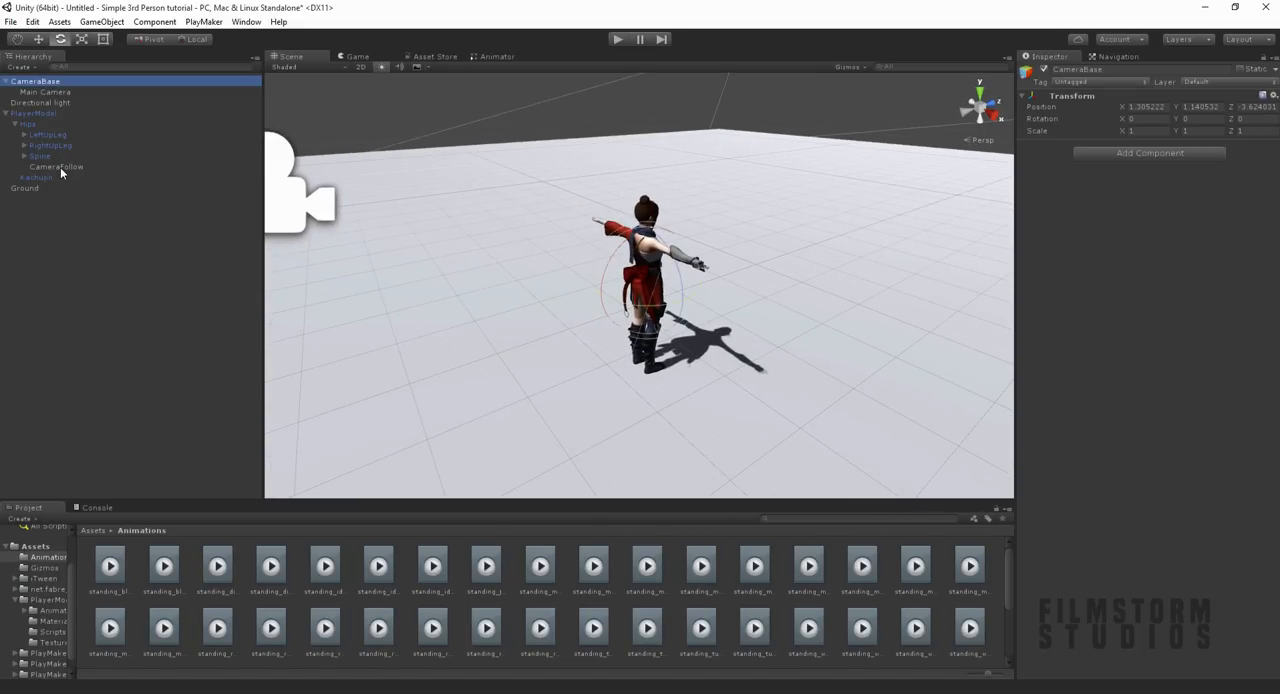
click(1123, 158)
key(Down)
key(Return)
click(1124, 154)
text(CameraF)
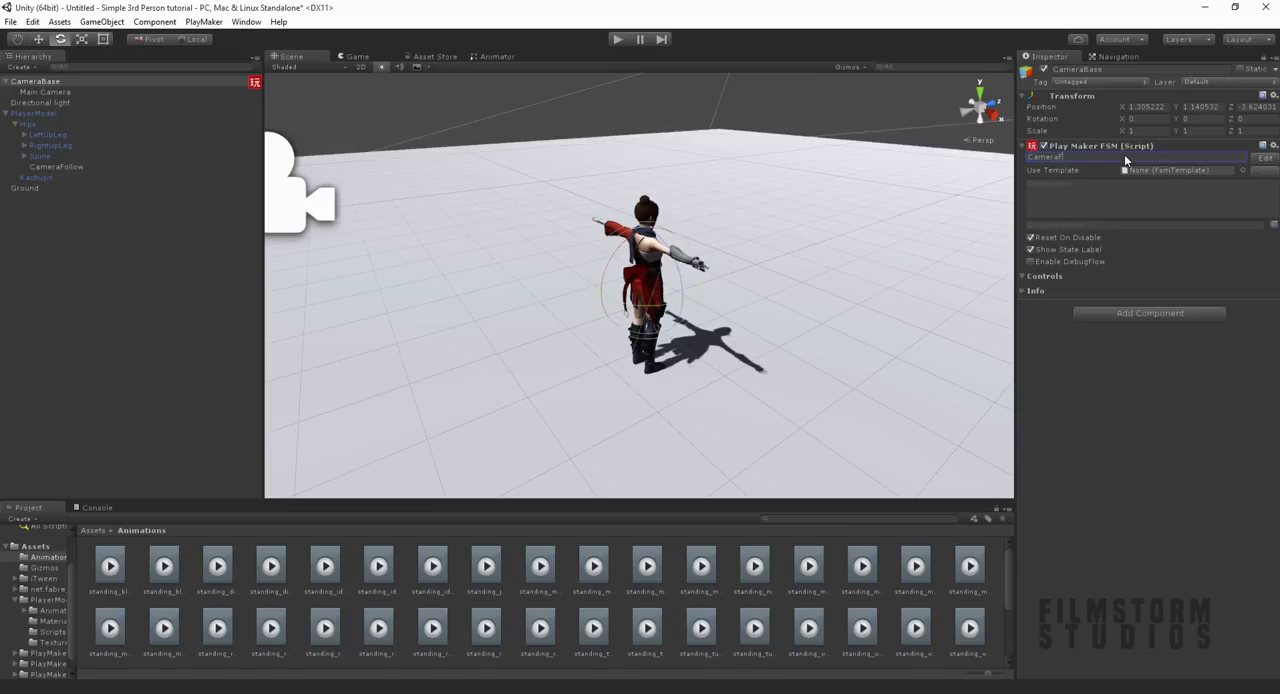
text(ollowPlayer)
Step: Open the CameraFollowPlayer FSM for editing and add a Move Towards action to State 1
click(1265, 158)
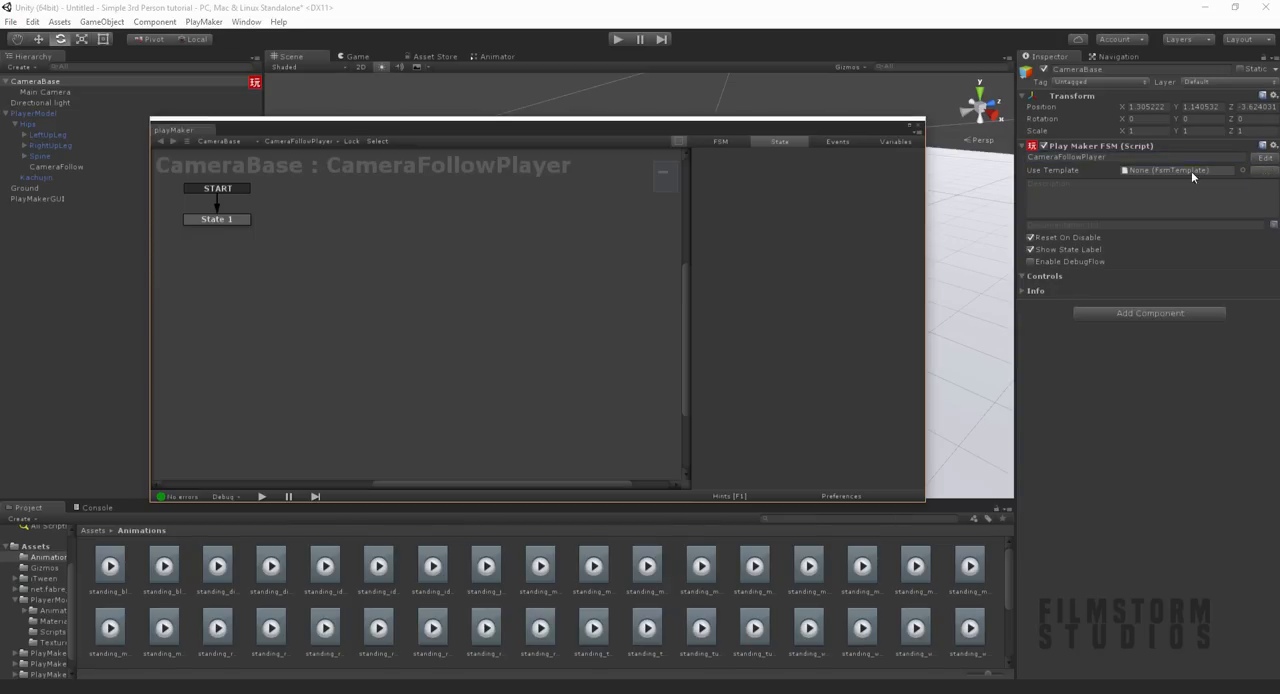
click(200, 221)
click(885, 481)
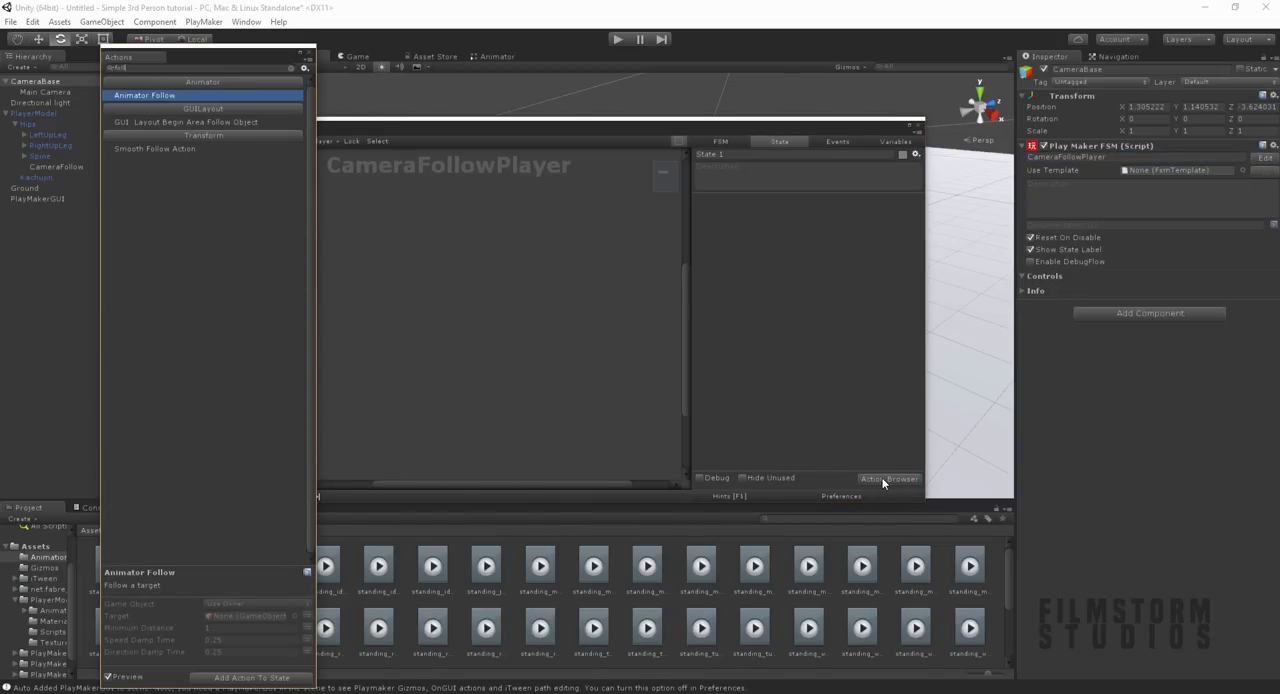
key(BackSpace)
key(BackSpace)
key(BackSpace)
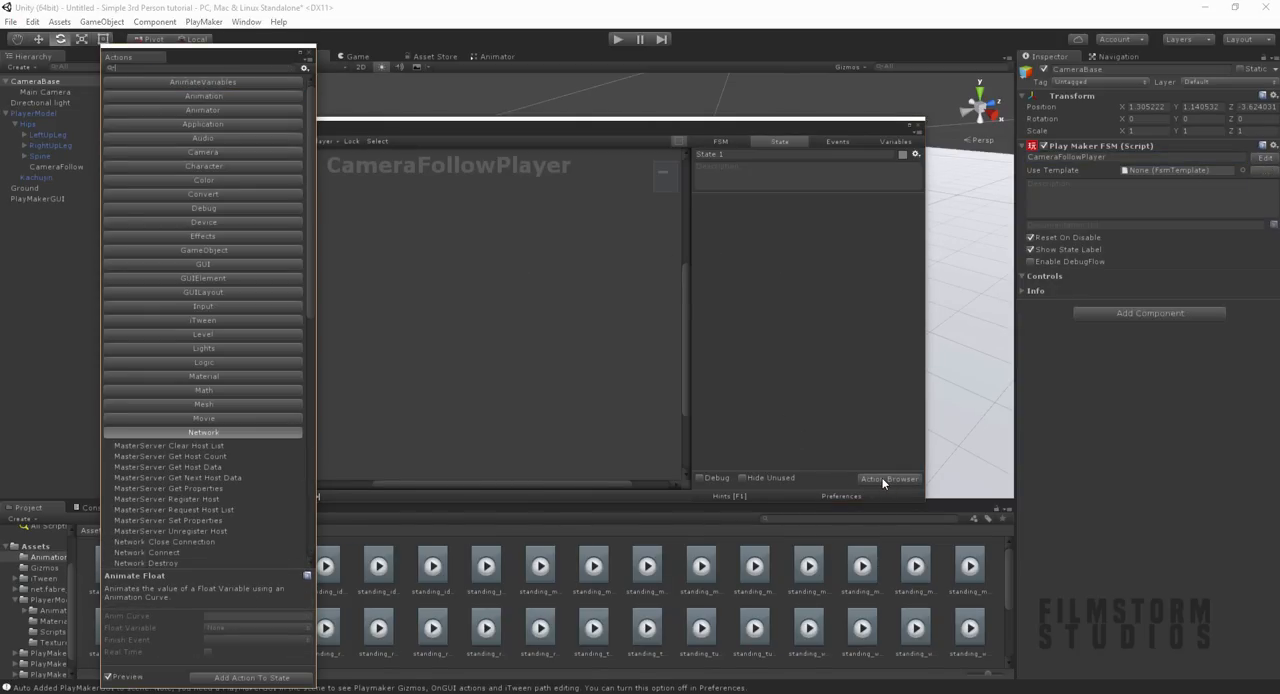
text(remove)
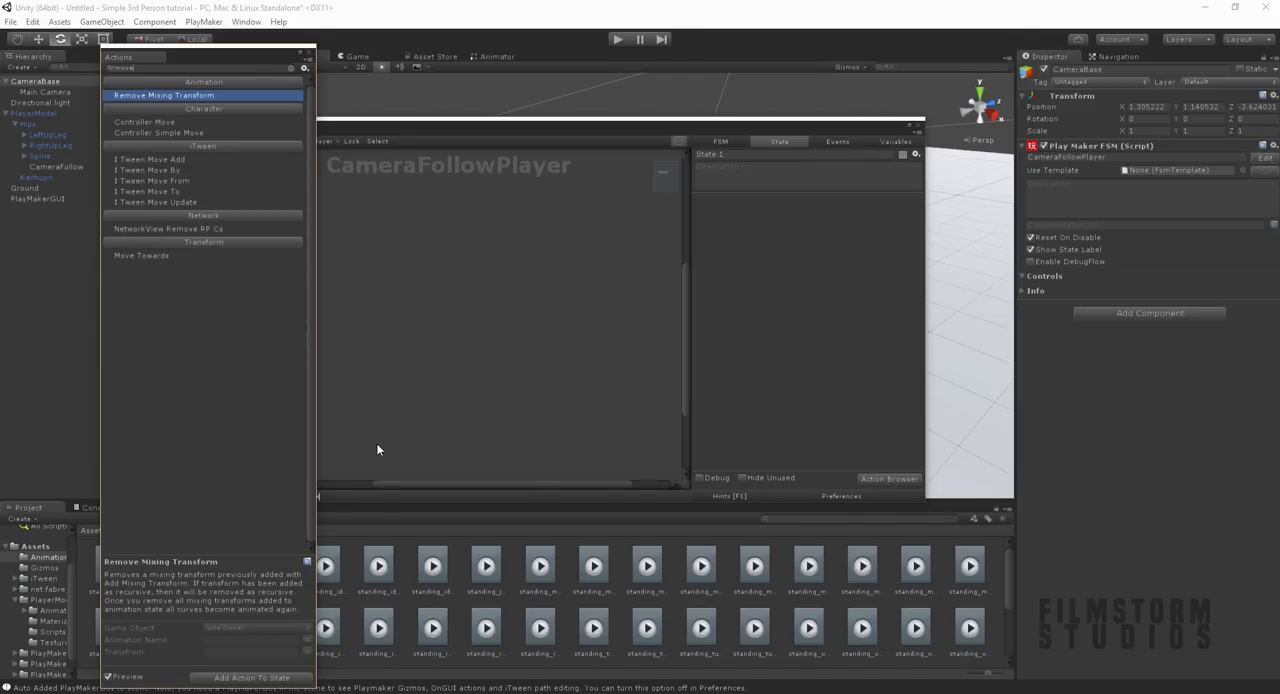
double_click(140, 256)
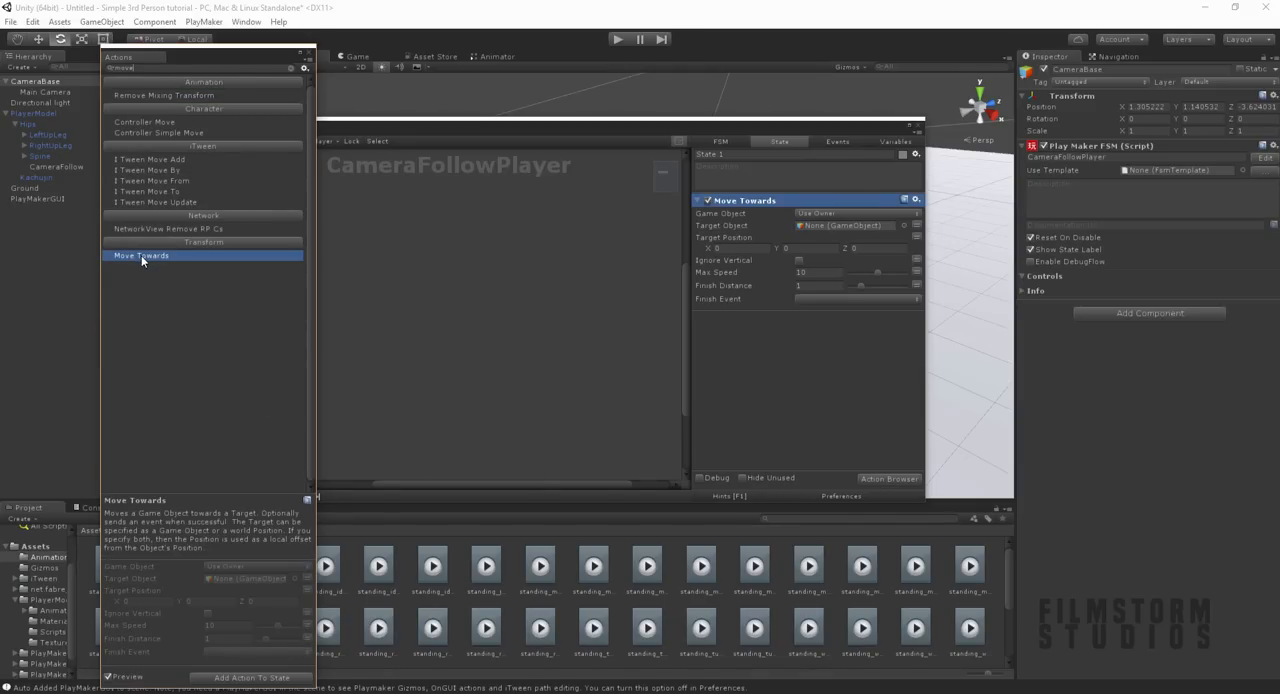
click(310, 53)
Step: Set the Move Towards action's target object to CameraFollow and its finish distance to 0, and close the FSM editor
drag(487, 129, 606, 296)
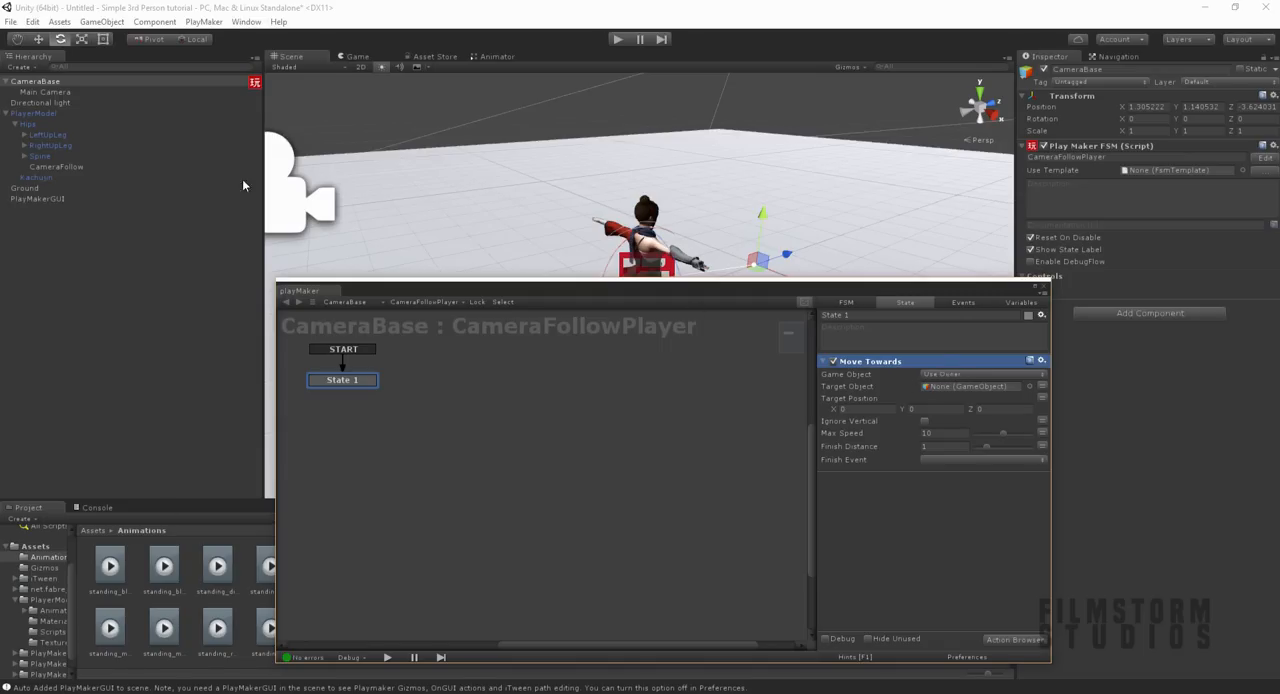
drag(56, 172, 960, 387)
drag(754, 295, 436, 235)
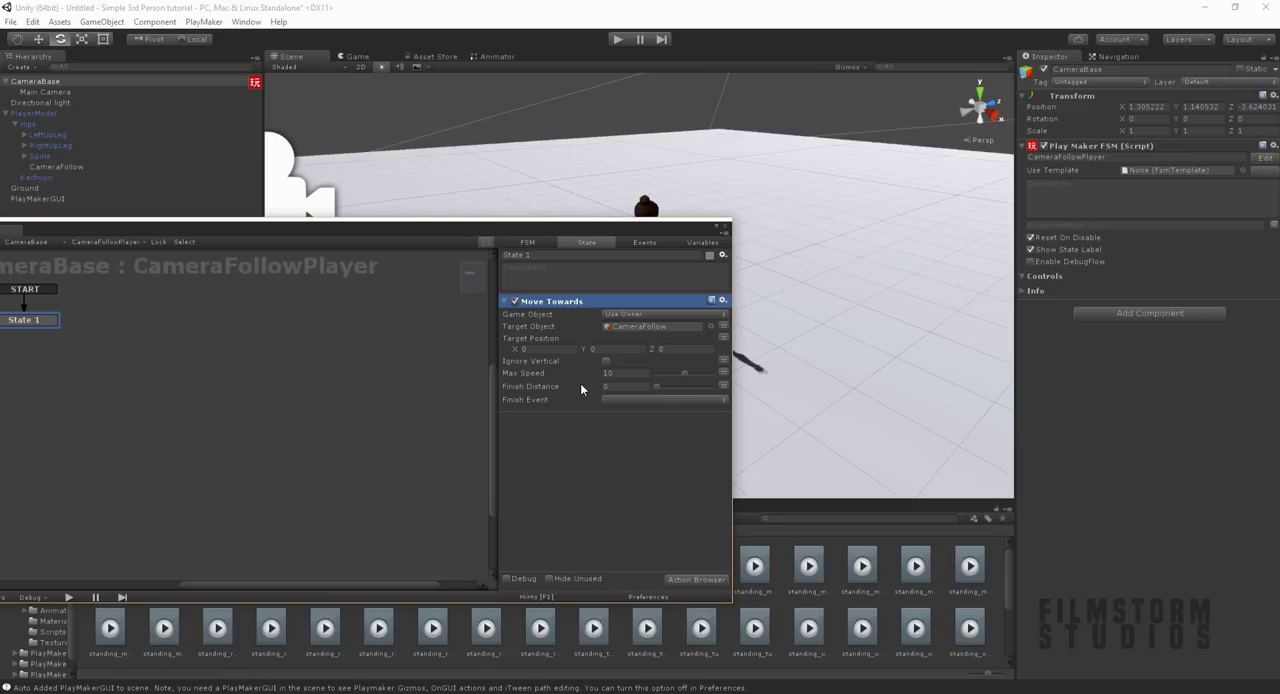
click(631, 376)
click(725, 228)
click(112, 275)
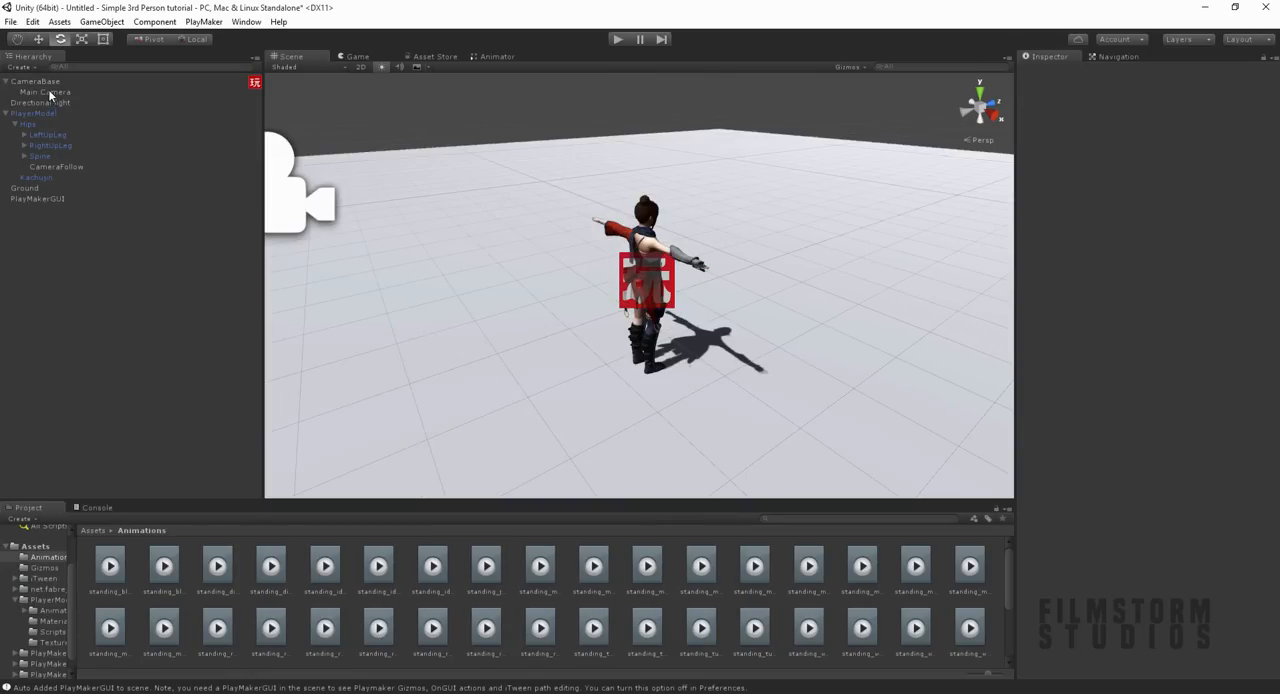
click(6, 82)
click(50, 157)
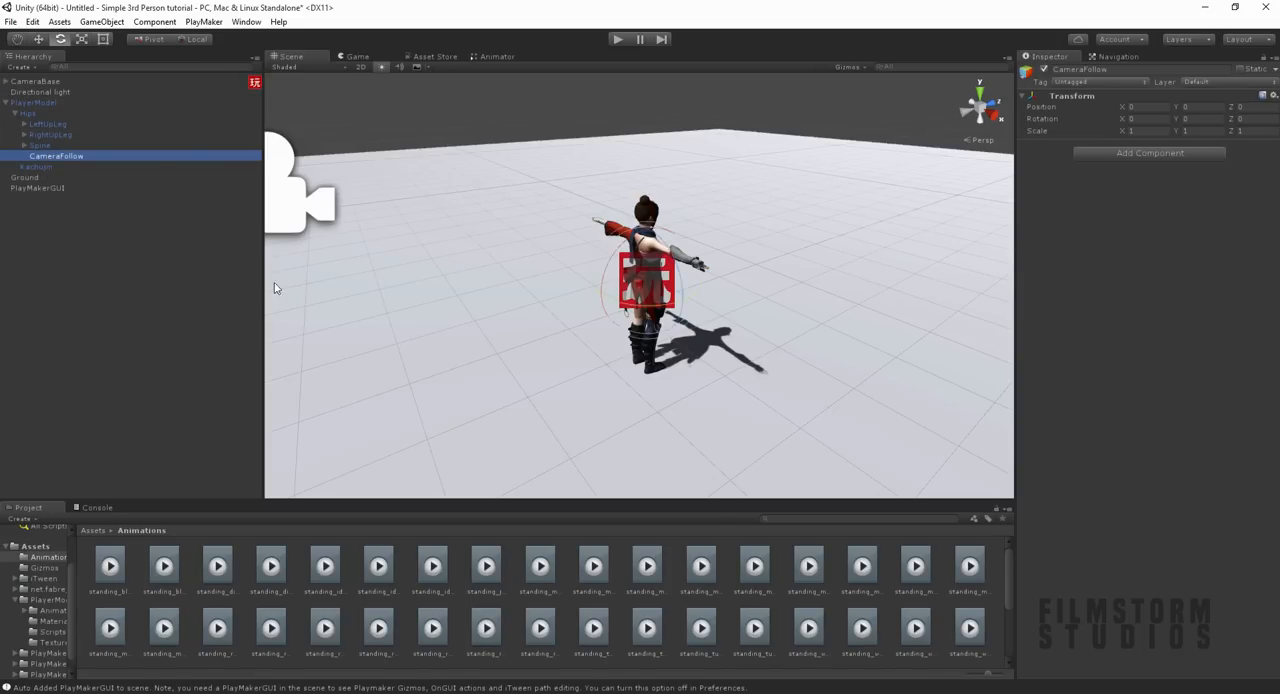
alt+drag(613, 259, 657, 215)
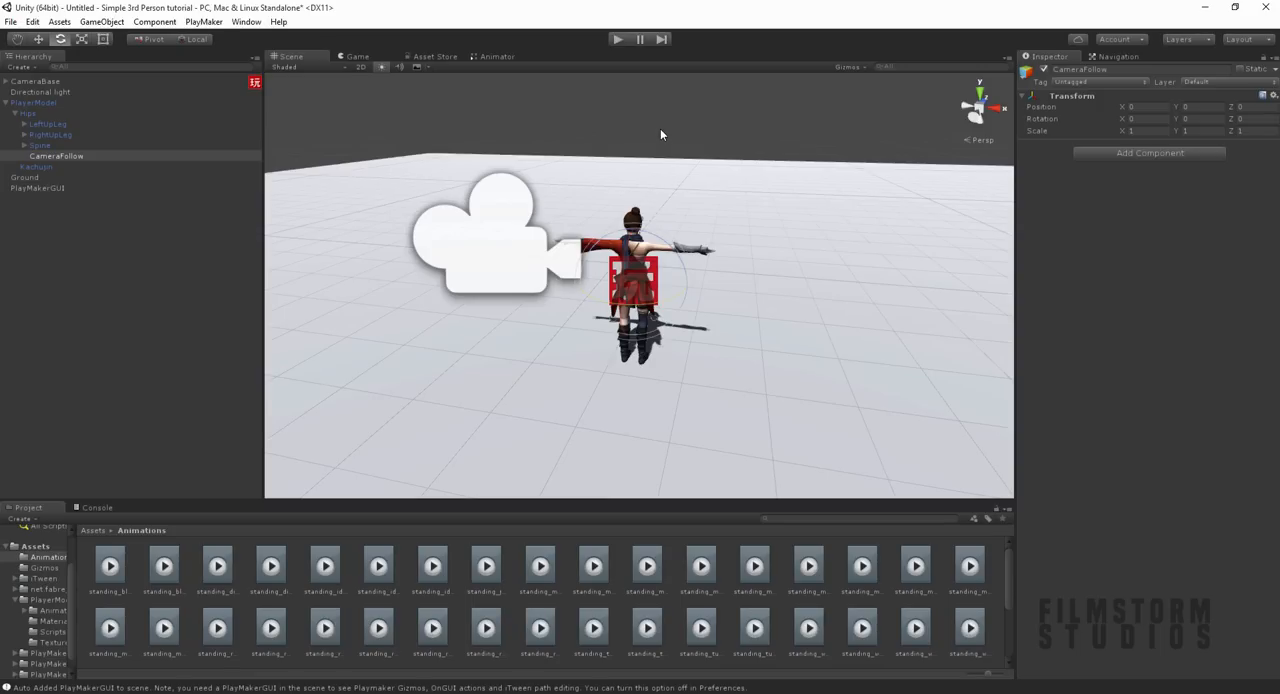
Step: Set the rig animation type of the kachujin_g_rosales model in PlayerModel's Animation folder to Humanoid and apply it
click(44, 101)
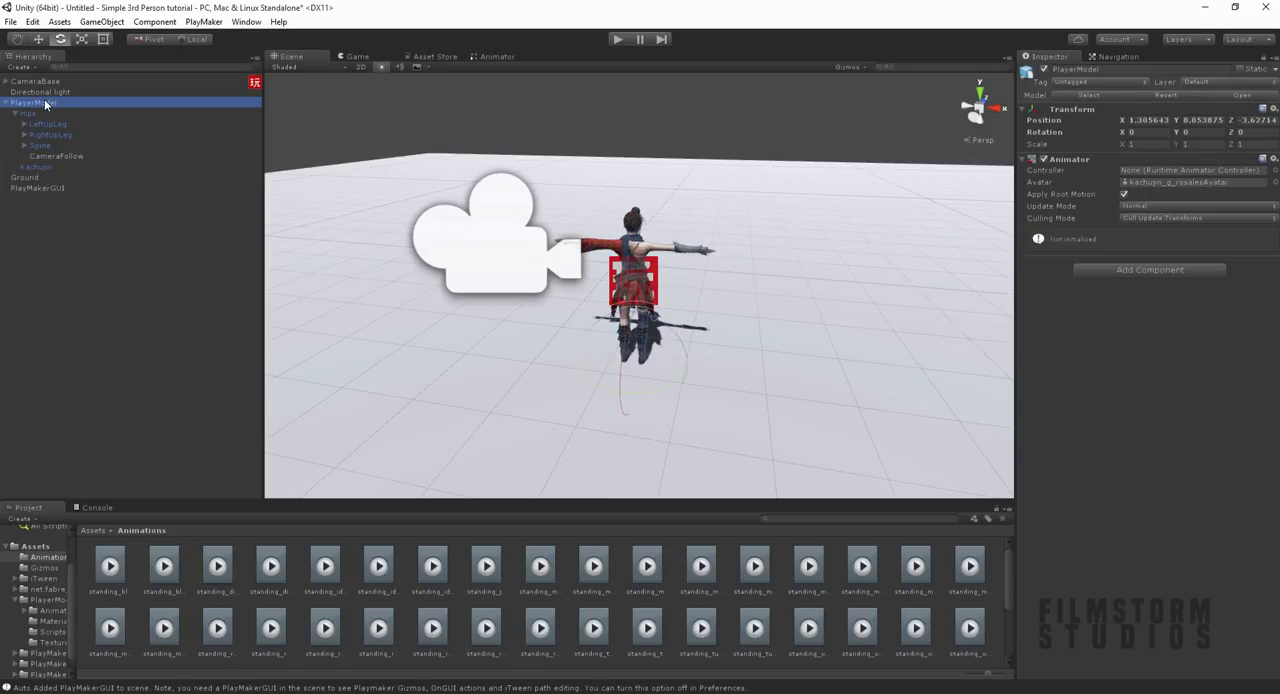
click(92, 530)
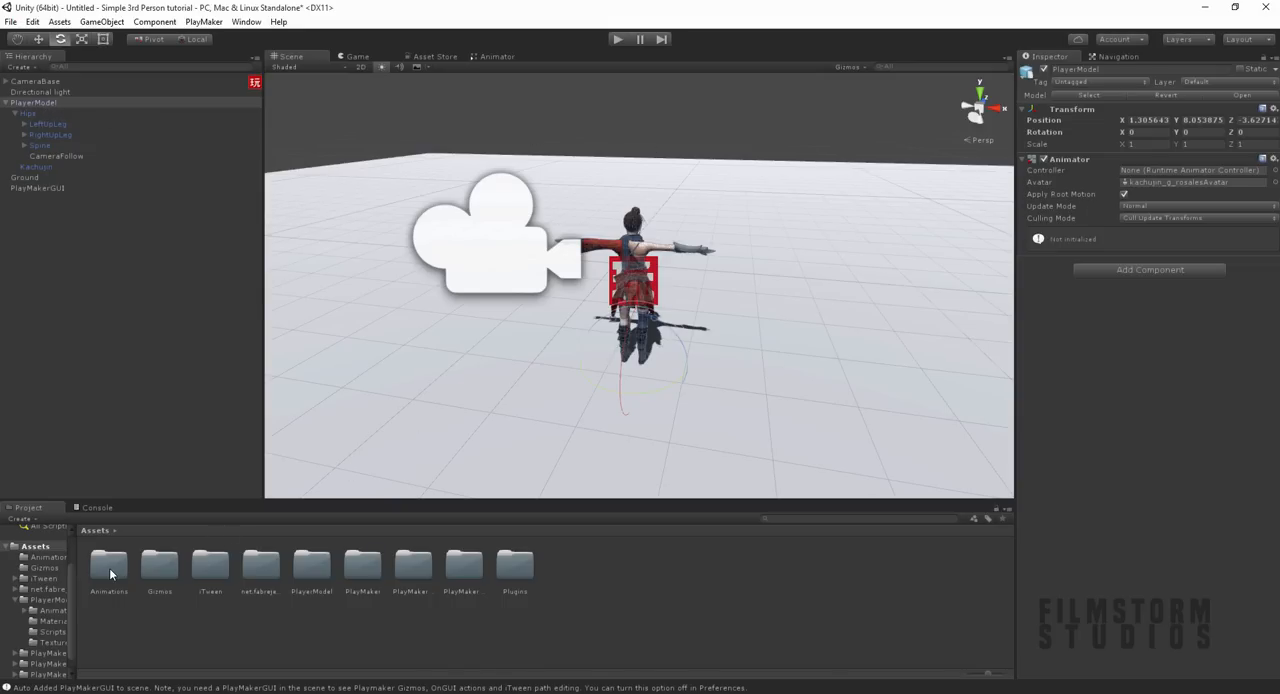
double_click(308, 568)
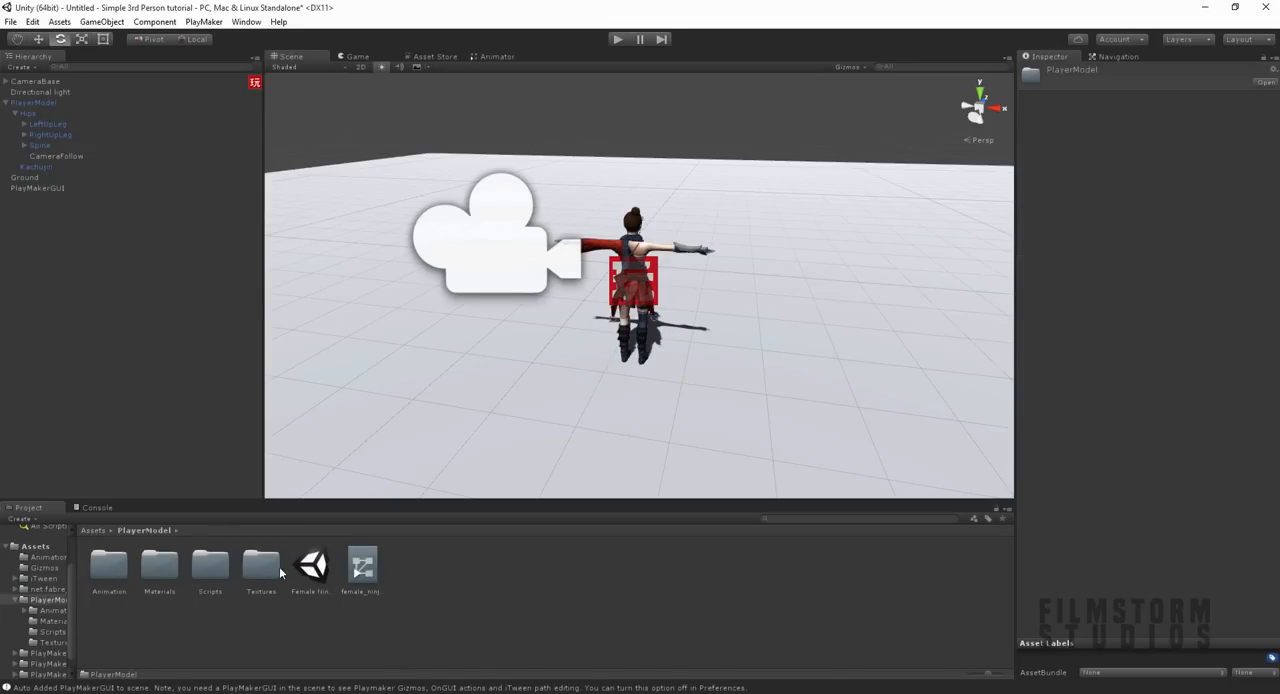
double_click(129, 569)
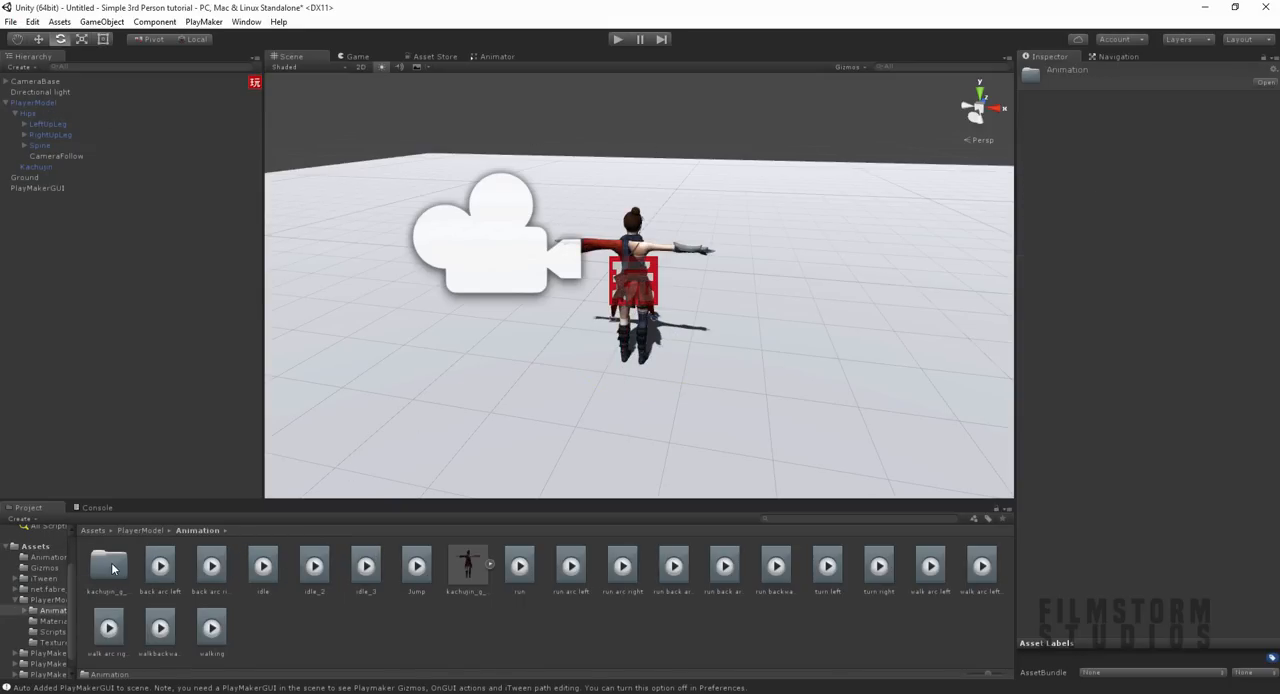
click(462, 572)
click(1144, 118)
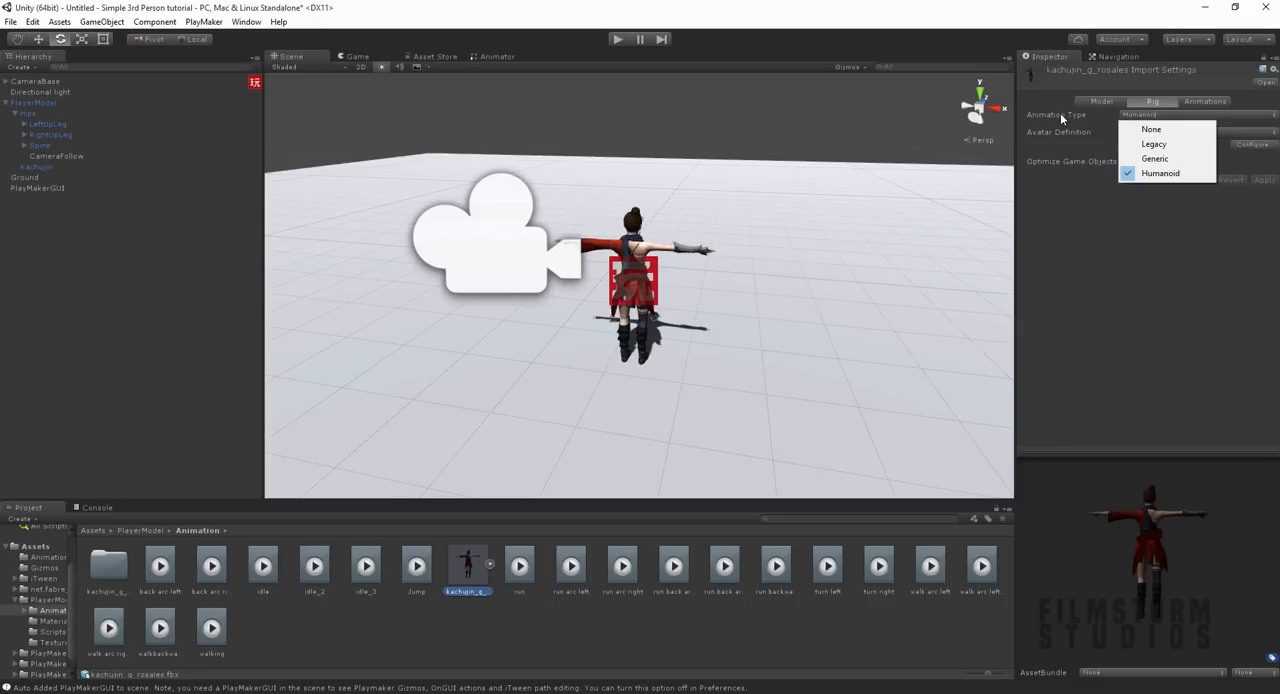
click(1147, 176)
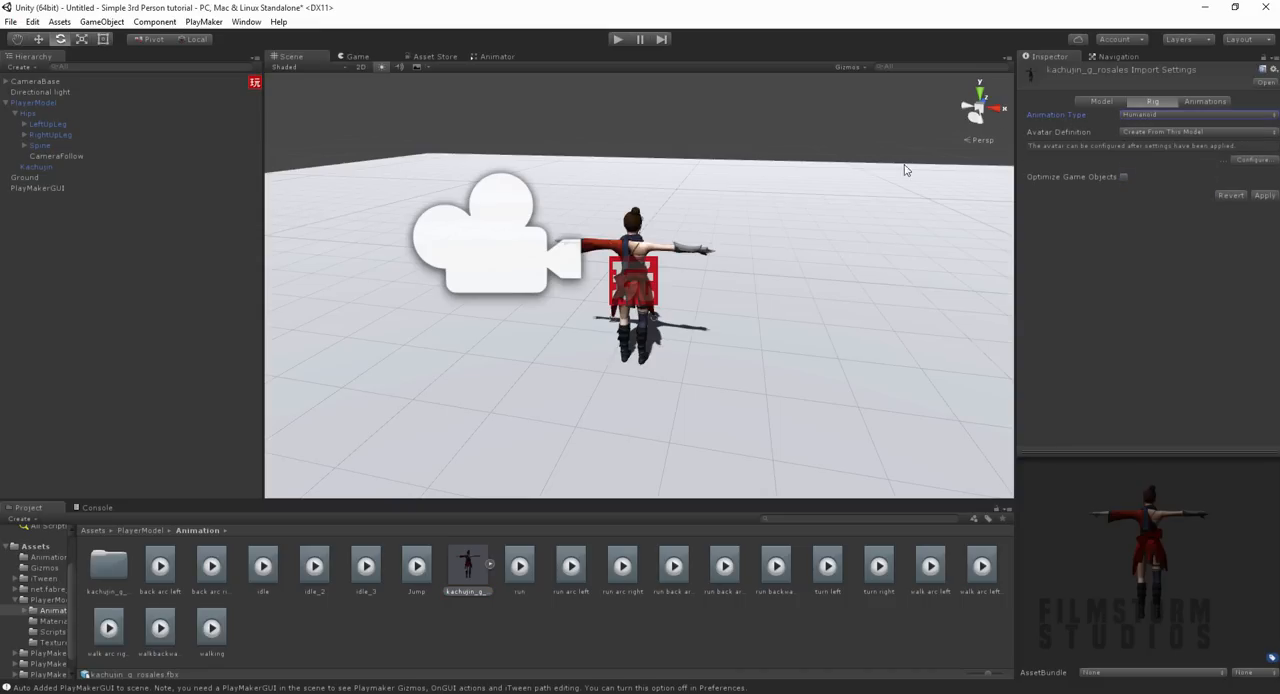
click(1262, 196)
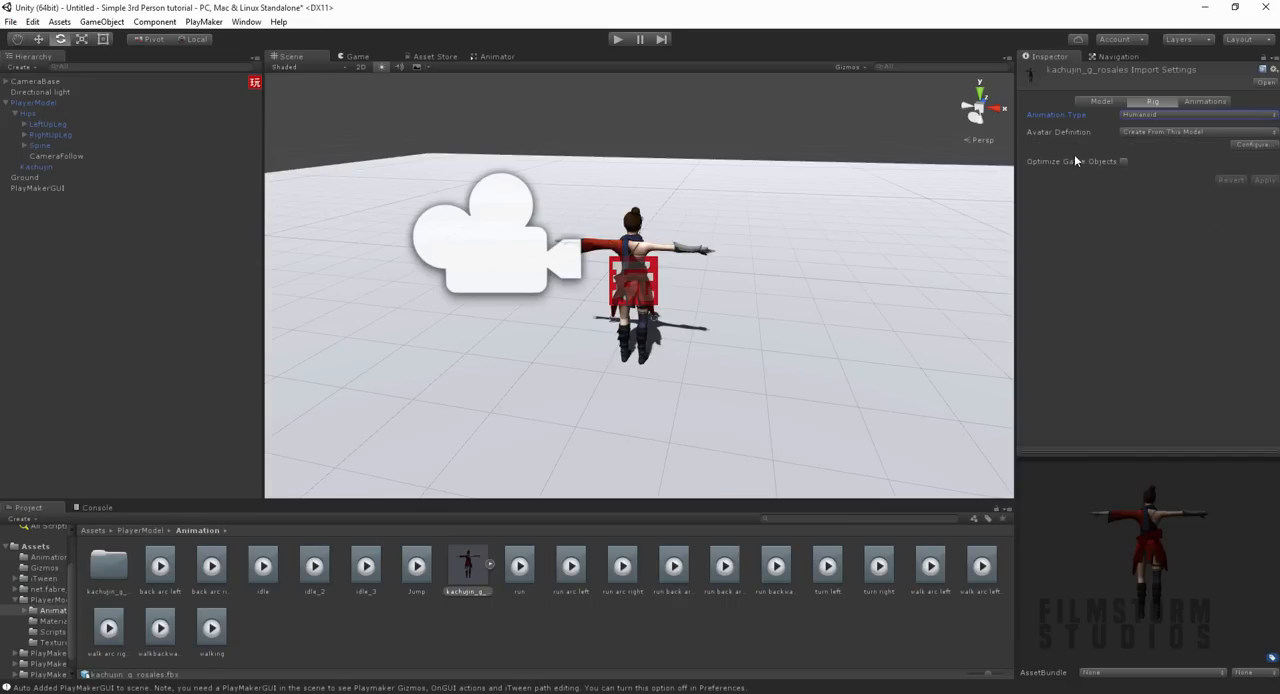
Step: Try to open the avatar configuration for kachujin_g_rosalesAvatar without saving the scene
click(489, 566)
click(673, 566)
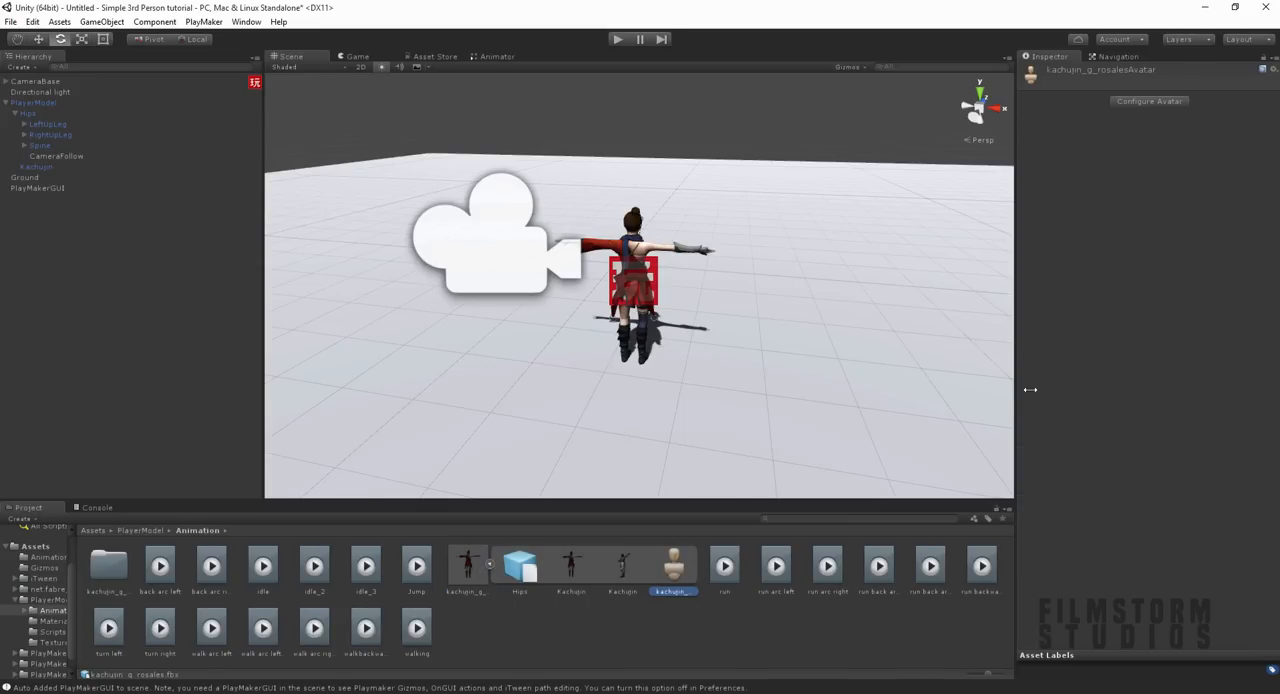
click(1121, 102)
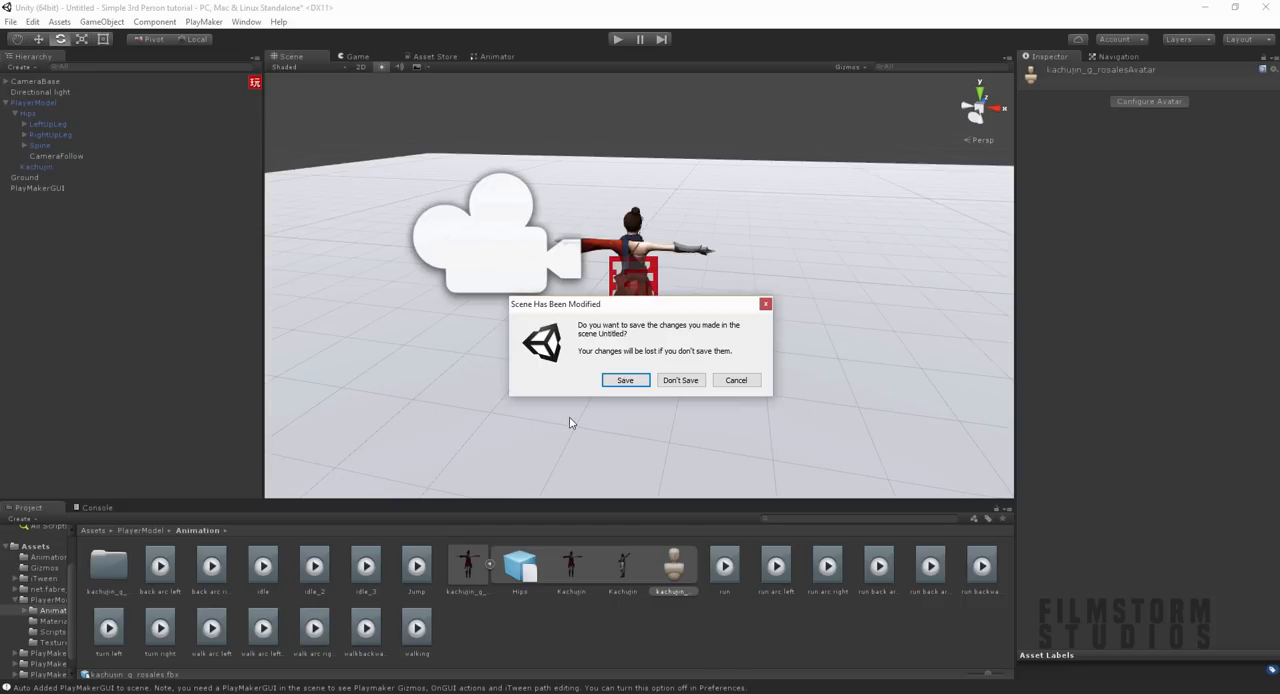
click(741, 379)
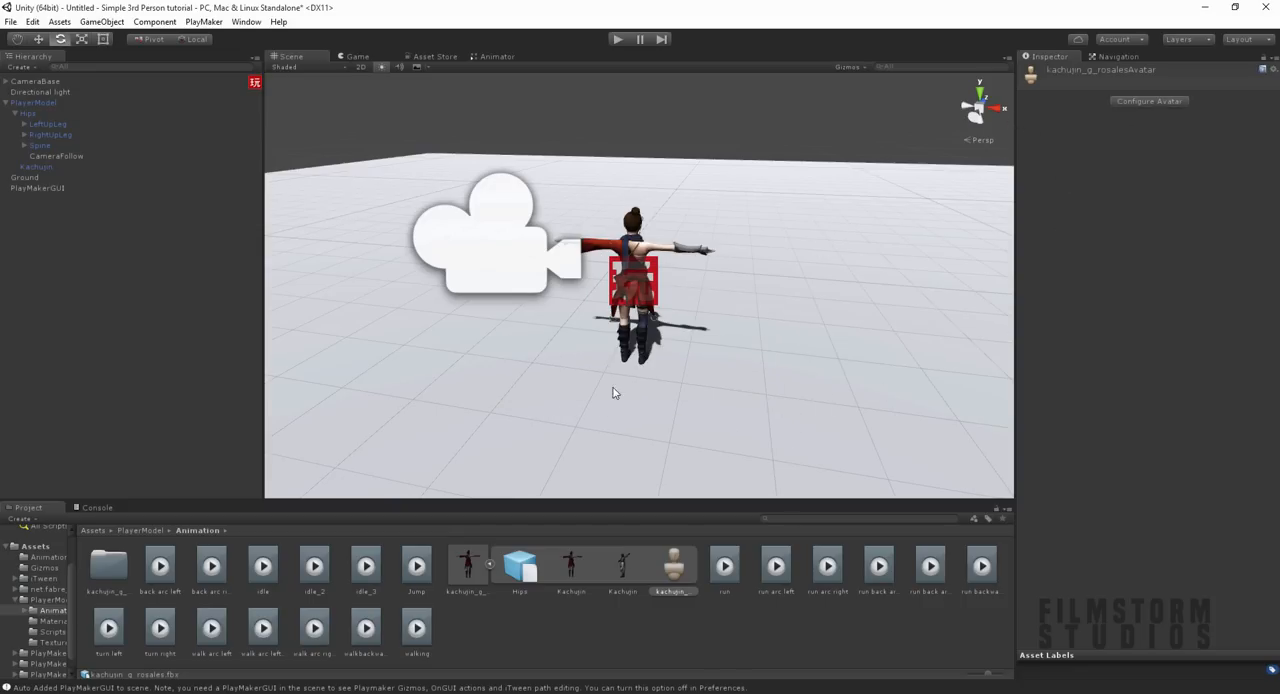
click(489, 566)
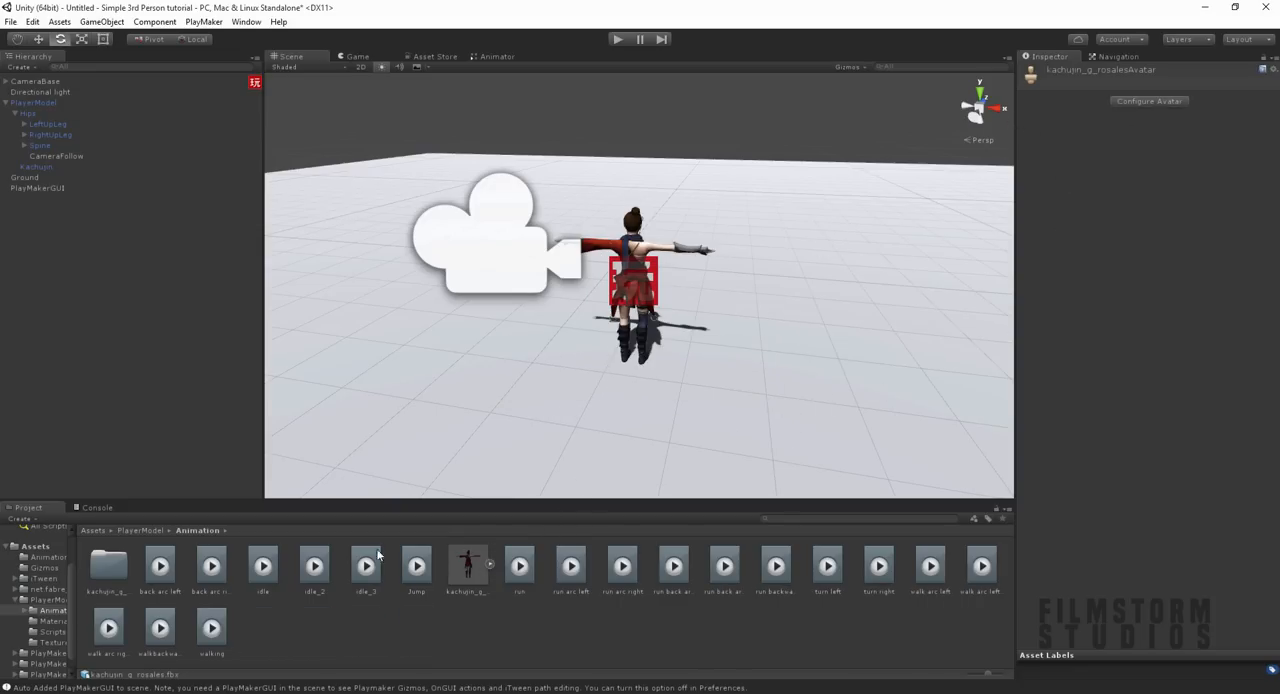
Step: Set the PlayerModel Animator's update mode to Animate Physics and its culling mode to Always Animate
click(94, 531)
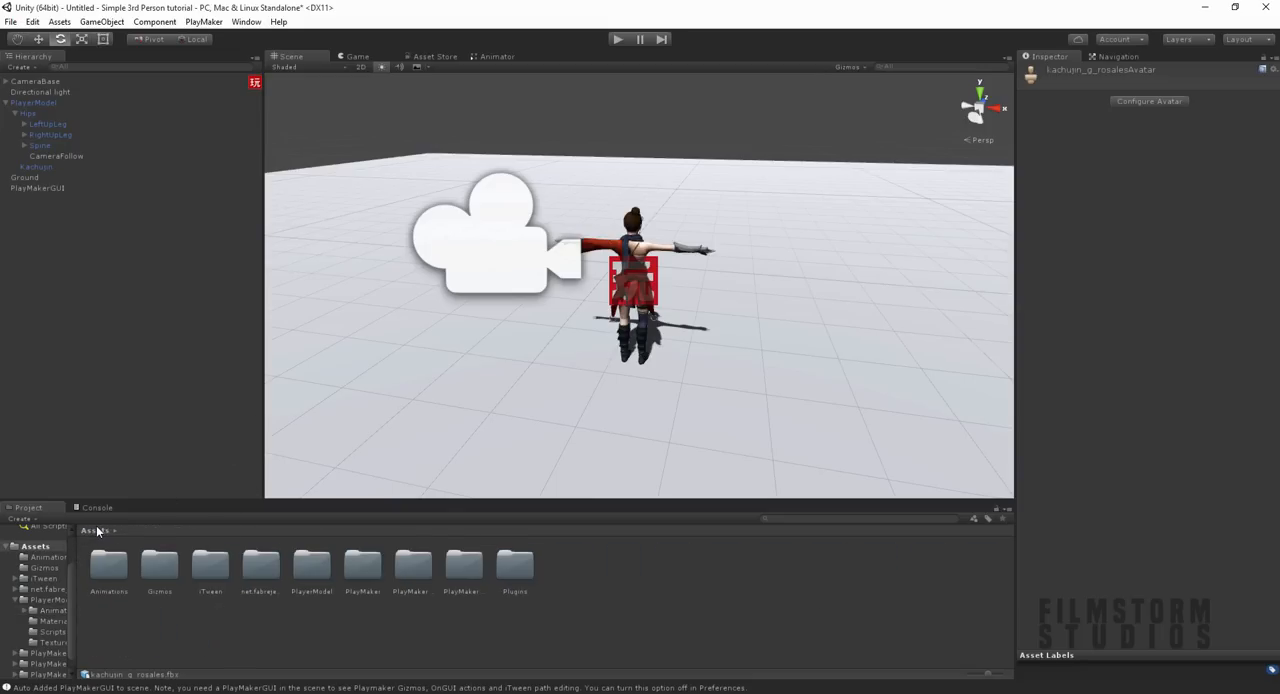
click(381, 610)
click(637, 248)
click(1139, 205)
click(1134, 236)
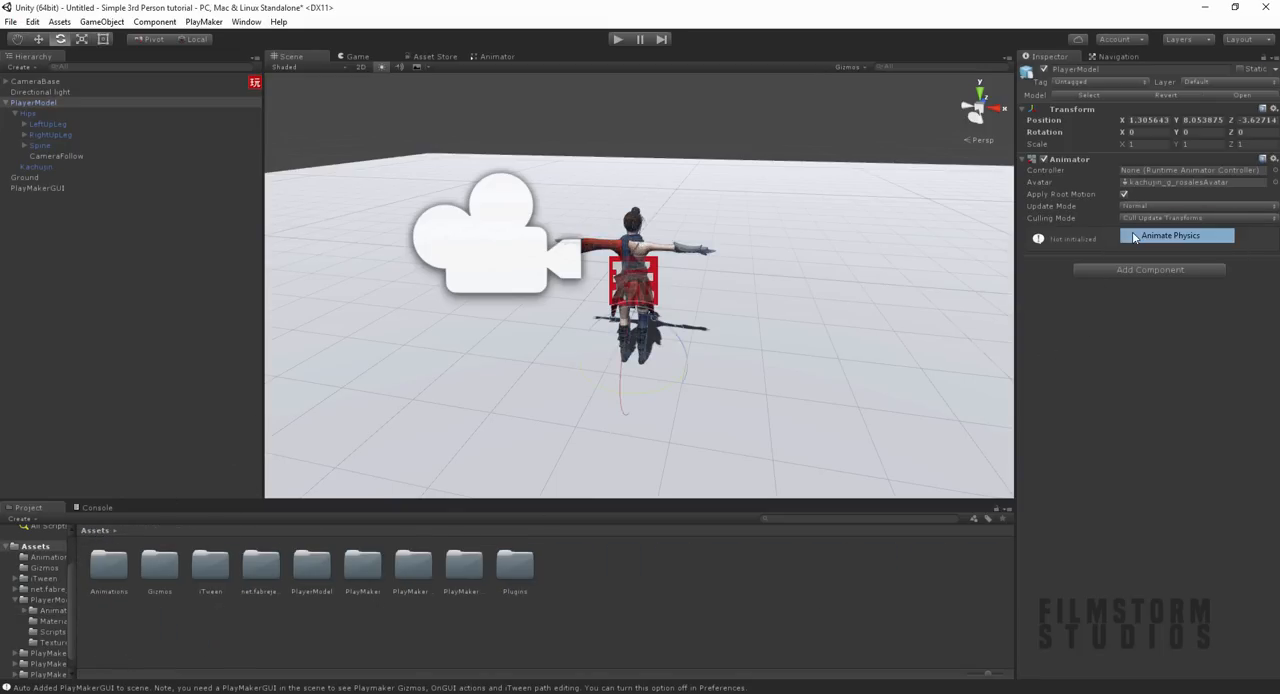
click(1150, 218)
click(1160, 229)
mouse_move(812, 274)
middle_down()
mouse_move(837, 291)
mouse_move(835, 280)
middle_up()
click(1049, 173)
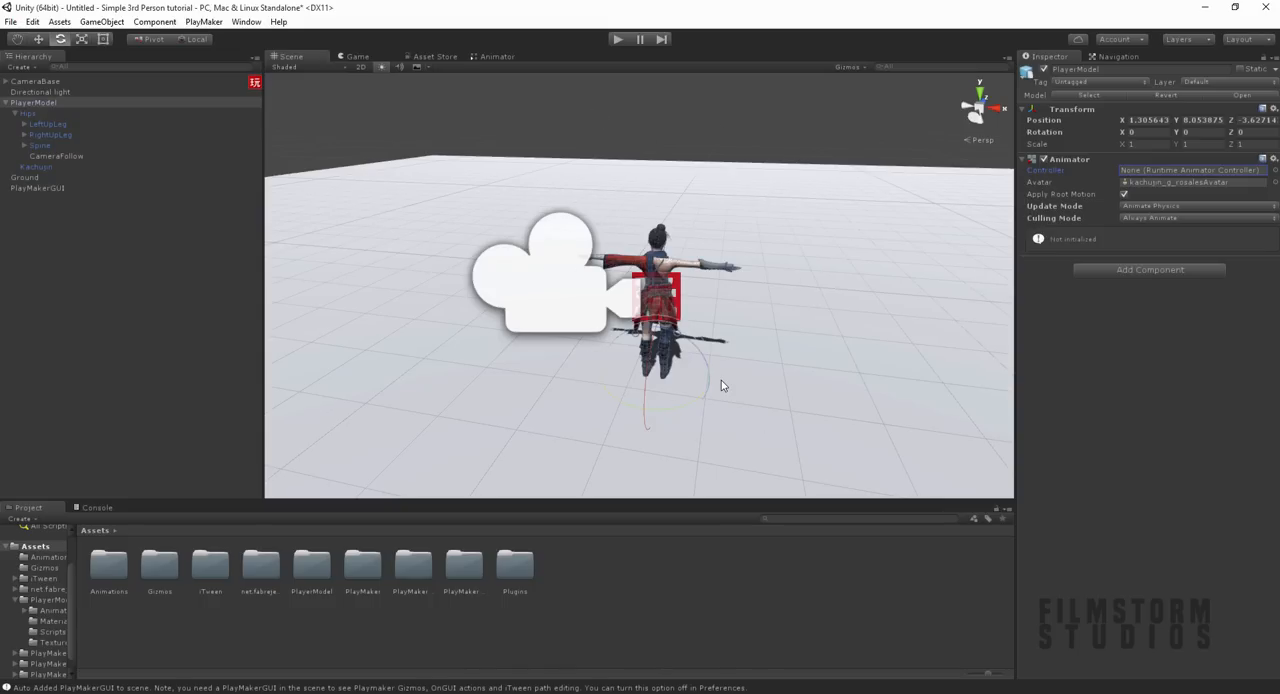
Step: Create an Animator Controller named PlayerMovement in the Assets folder and open it in the Animator
right_click(588, 568)
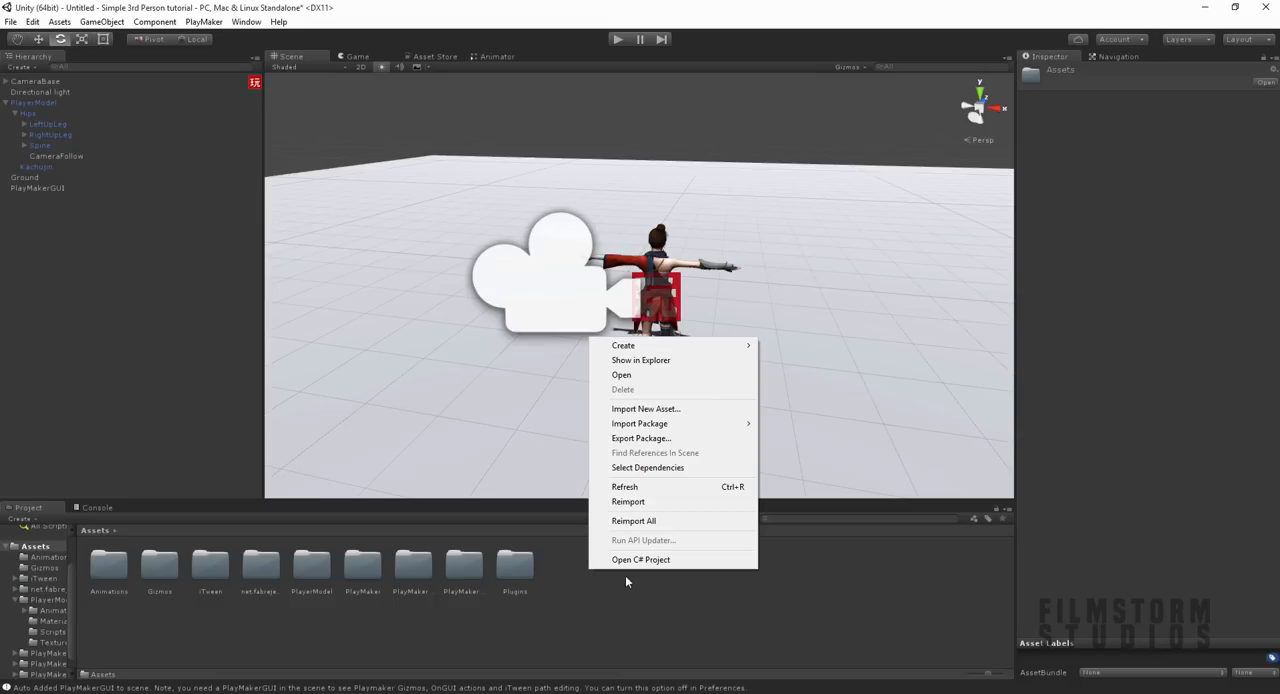
mouse_move(660, 348)
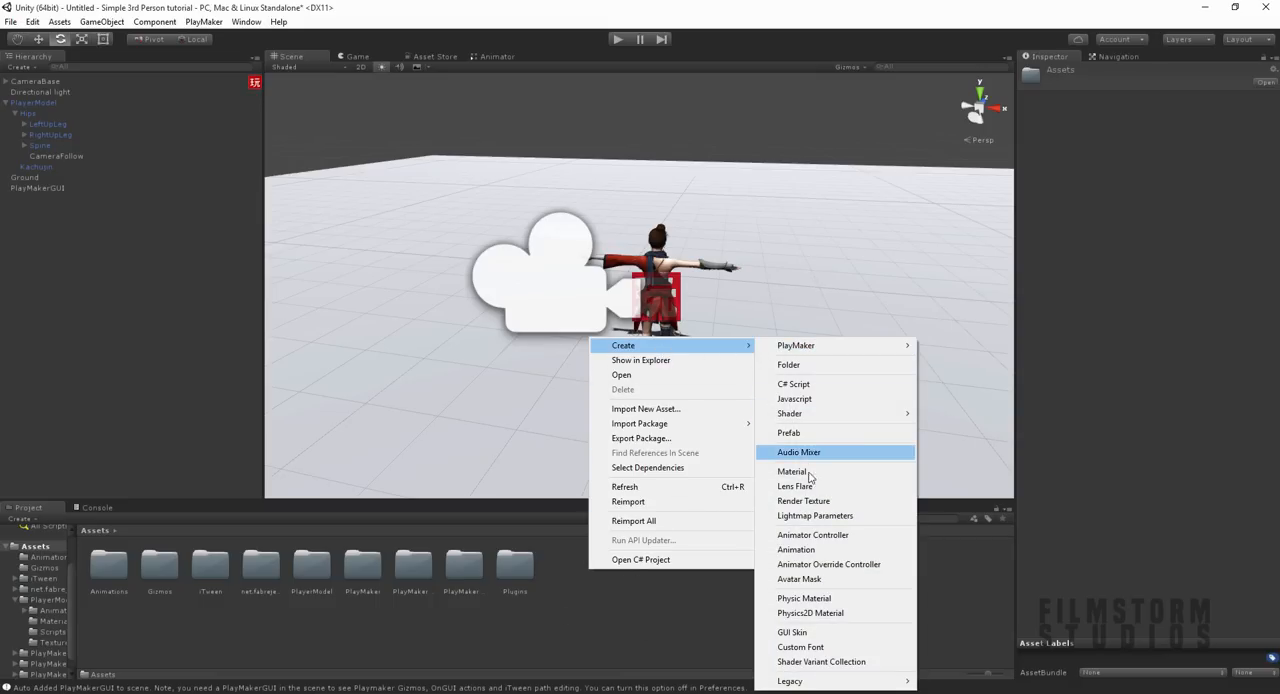
click(812, 535)
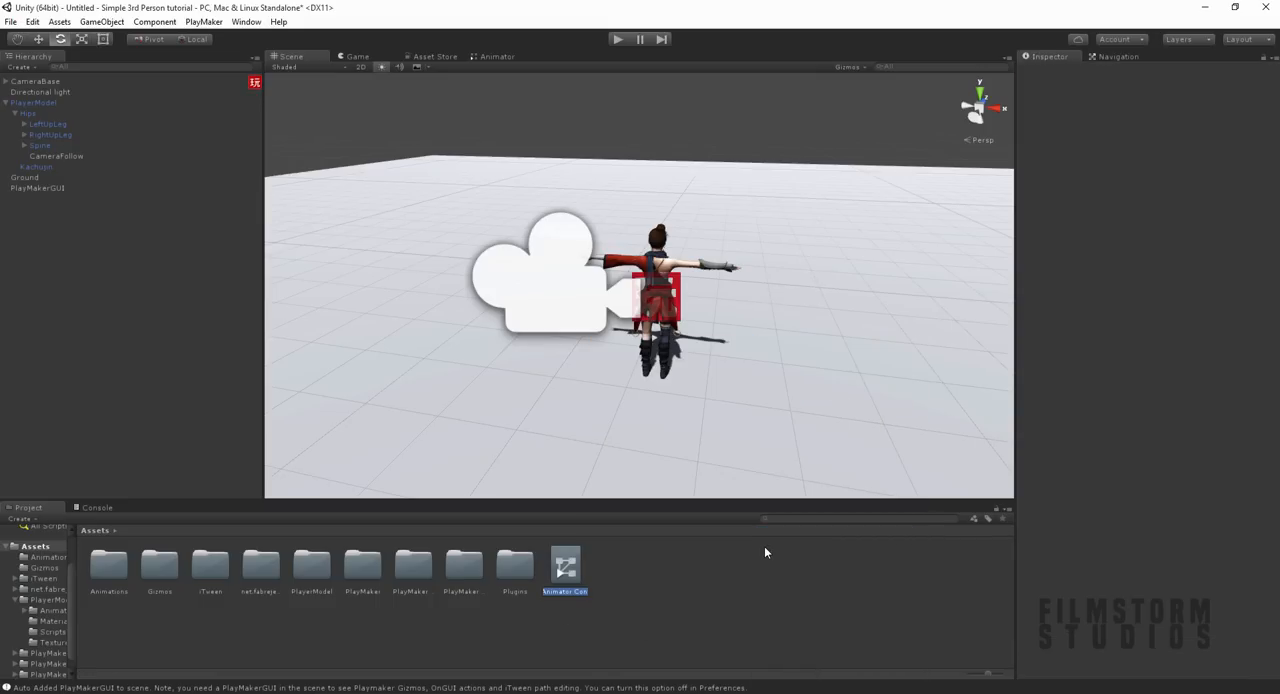
text(PlayerMovement)
key(Return)
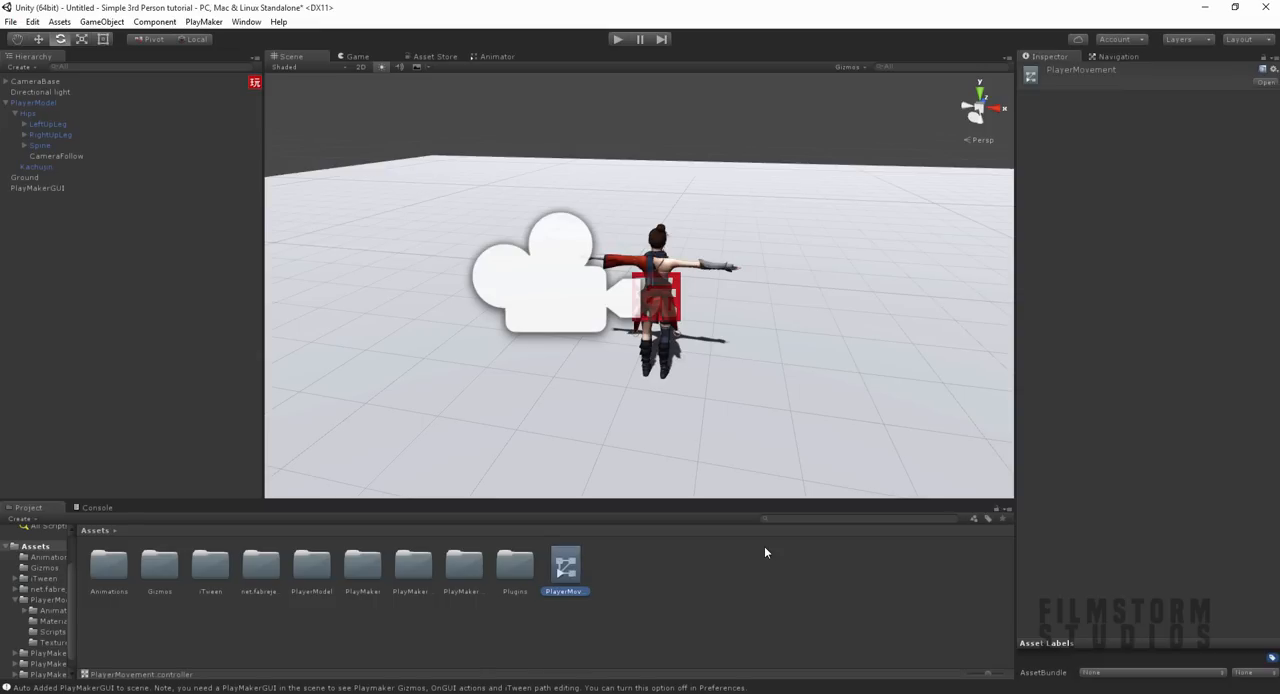
double_click(567, 575)
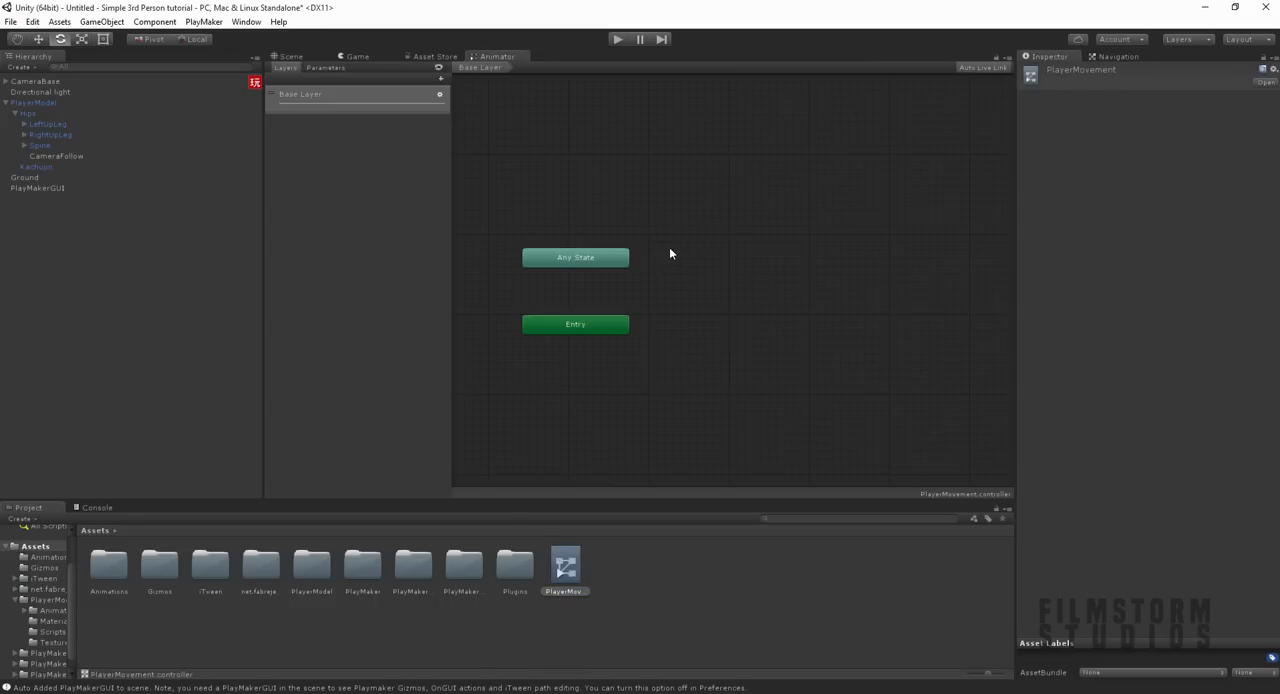
Step: Add a float parameter named InputX to the PlayerMovement controller
middle_drag(663, 246, 814, 255)
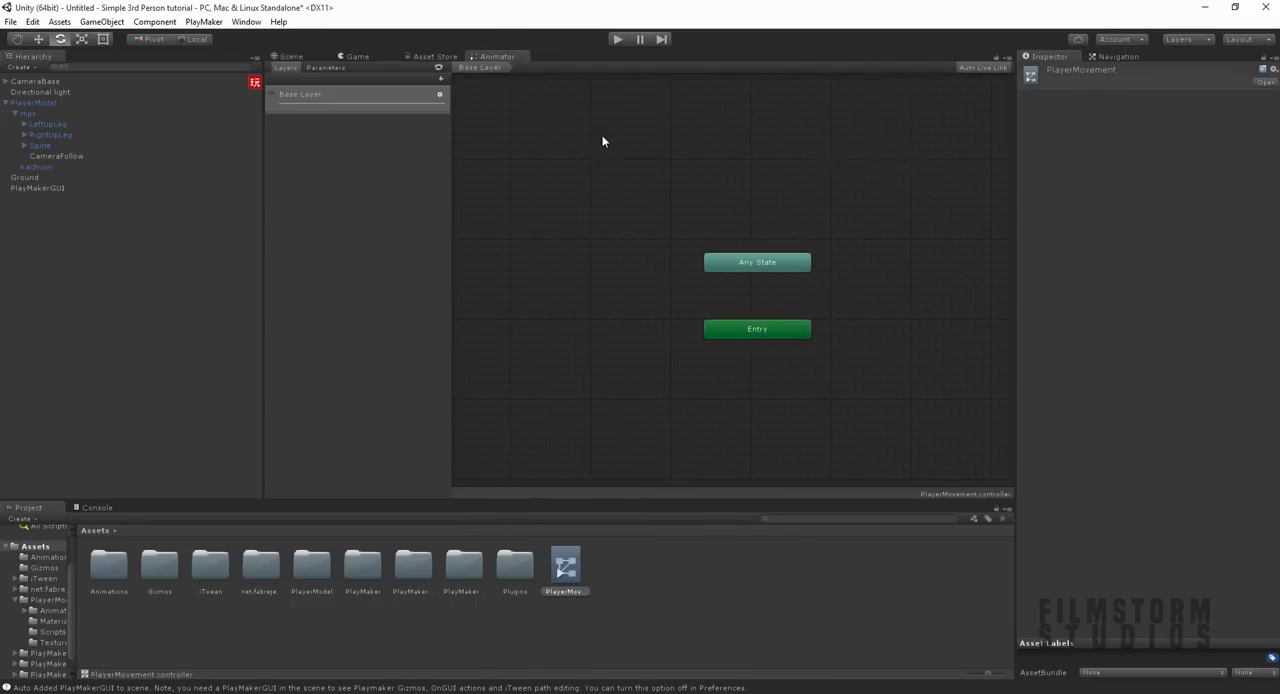
middle_drag(857, 334, 718, 342)
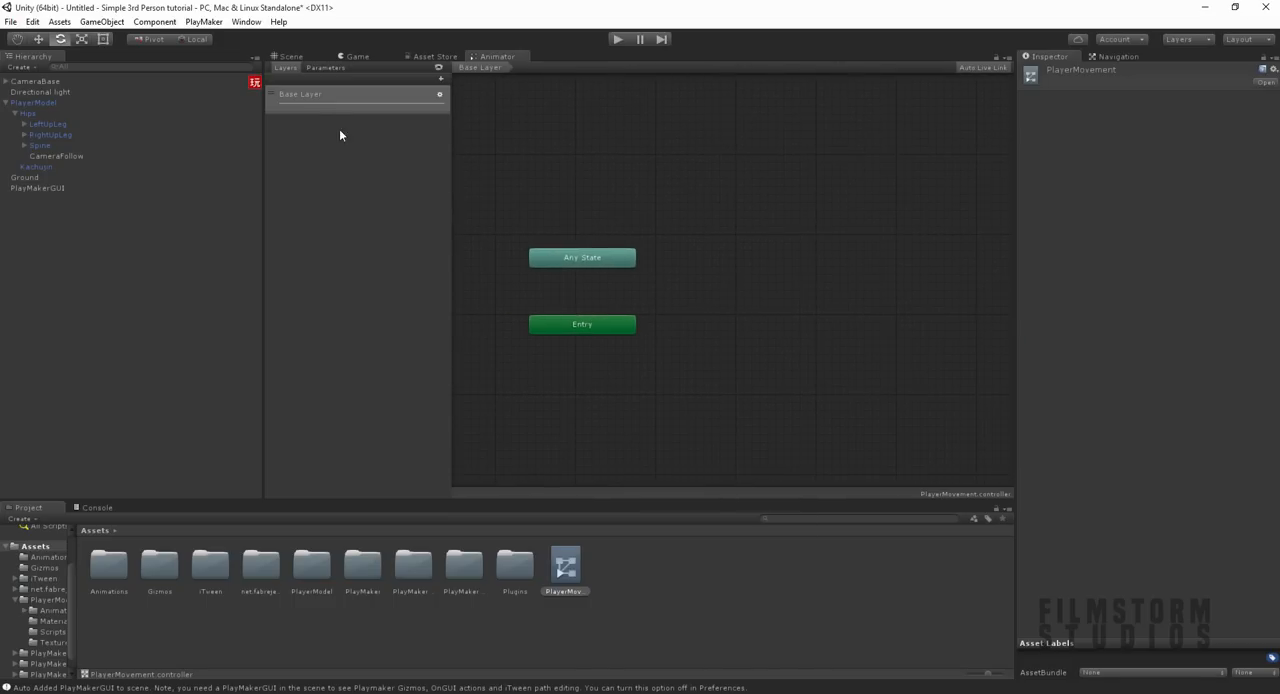
click(322, 67)
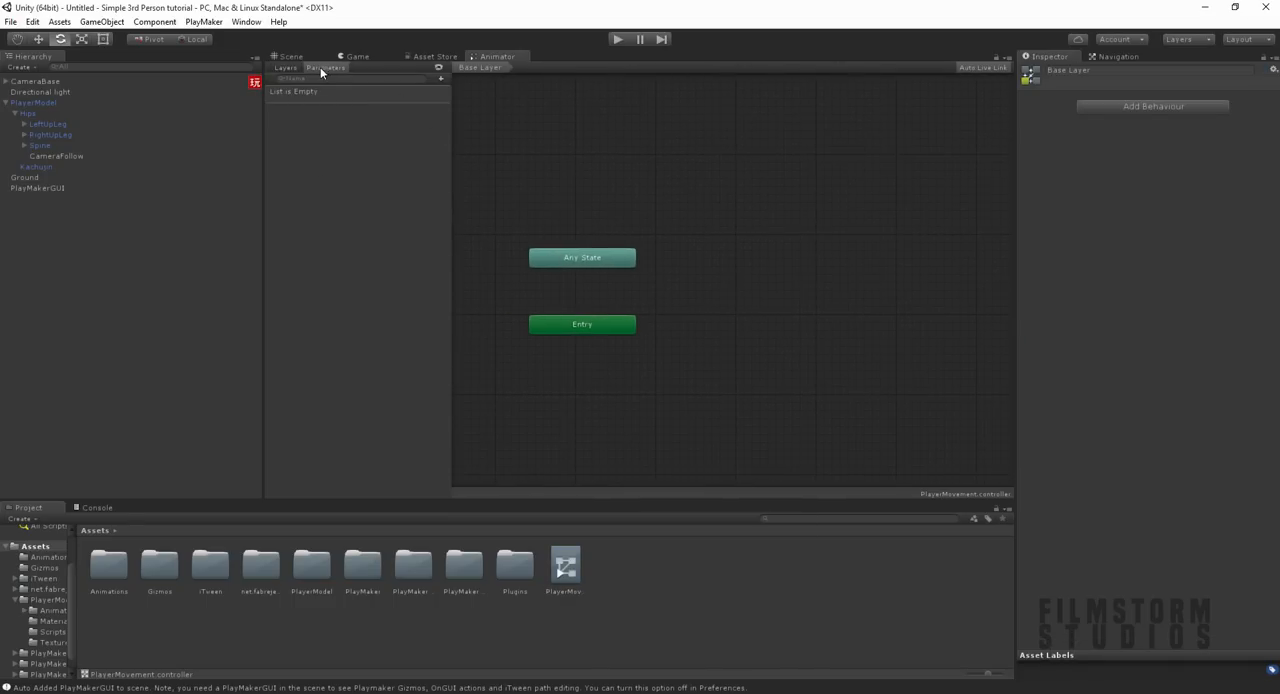
click(441, 78)
click(456, 95)
text(InputX)
key(Return)
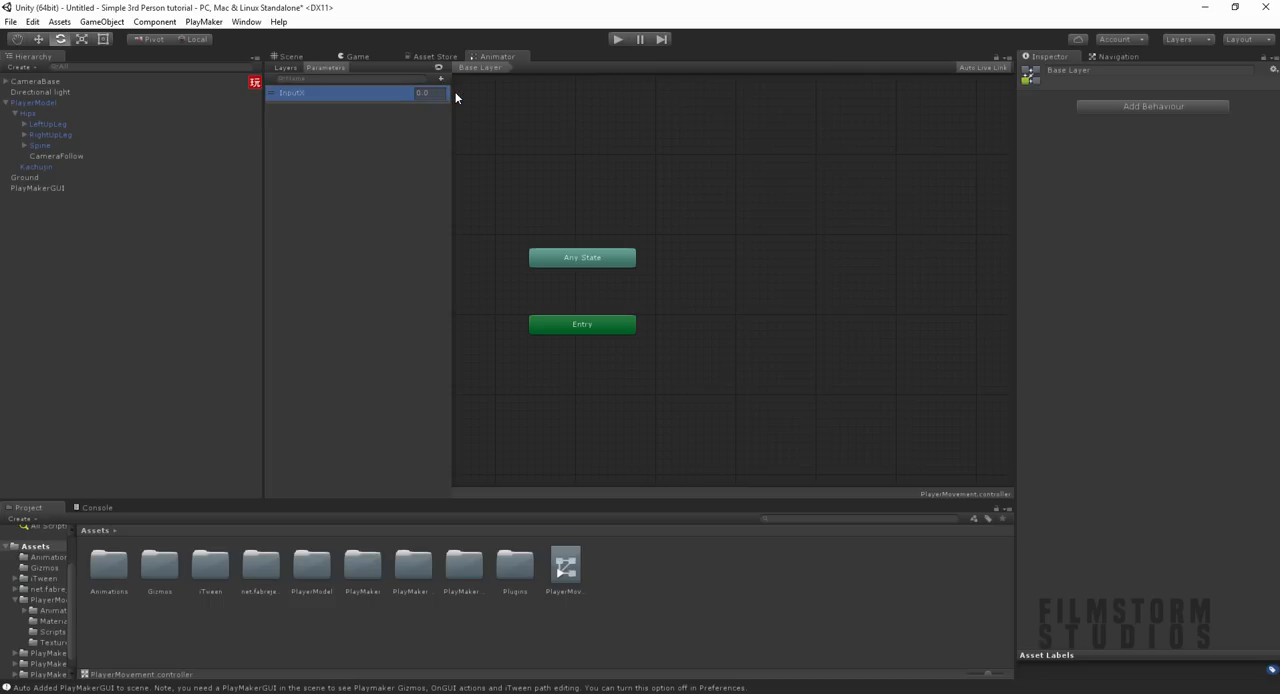
Step: Add a second float parameter named InputZ to the PlayerMovement controller
click(441, 78)
click(446, 95)
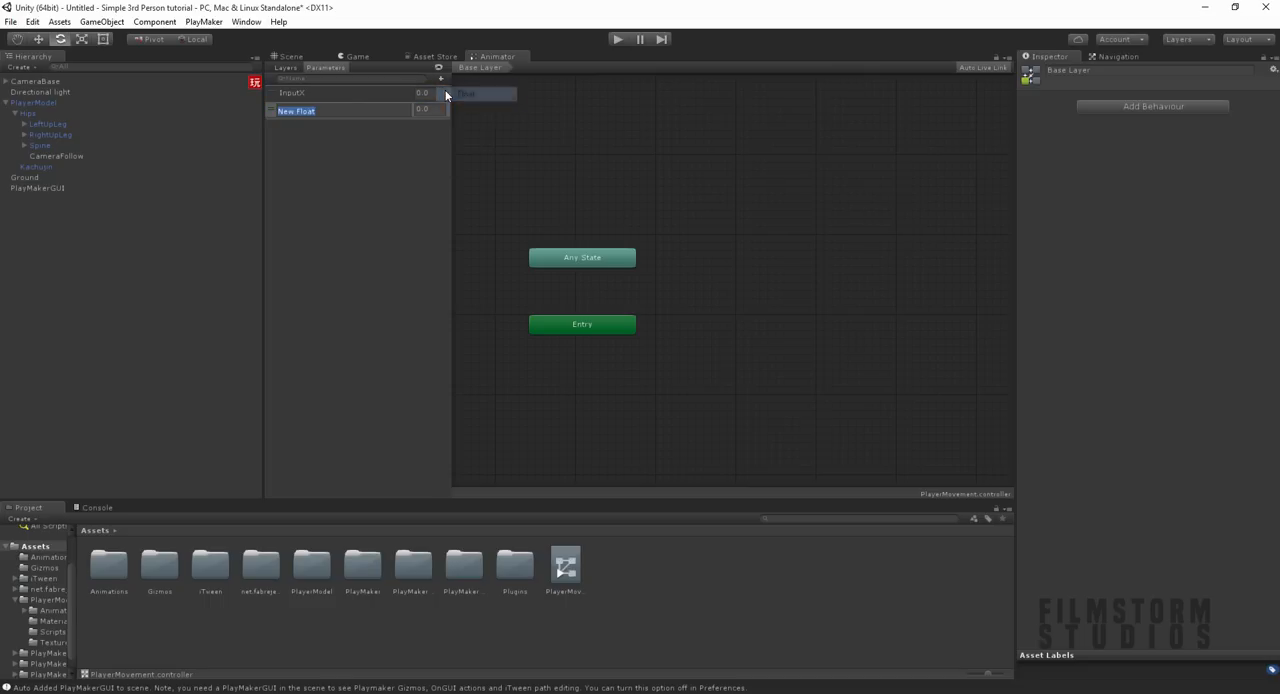
text(InputZ)
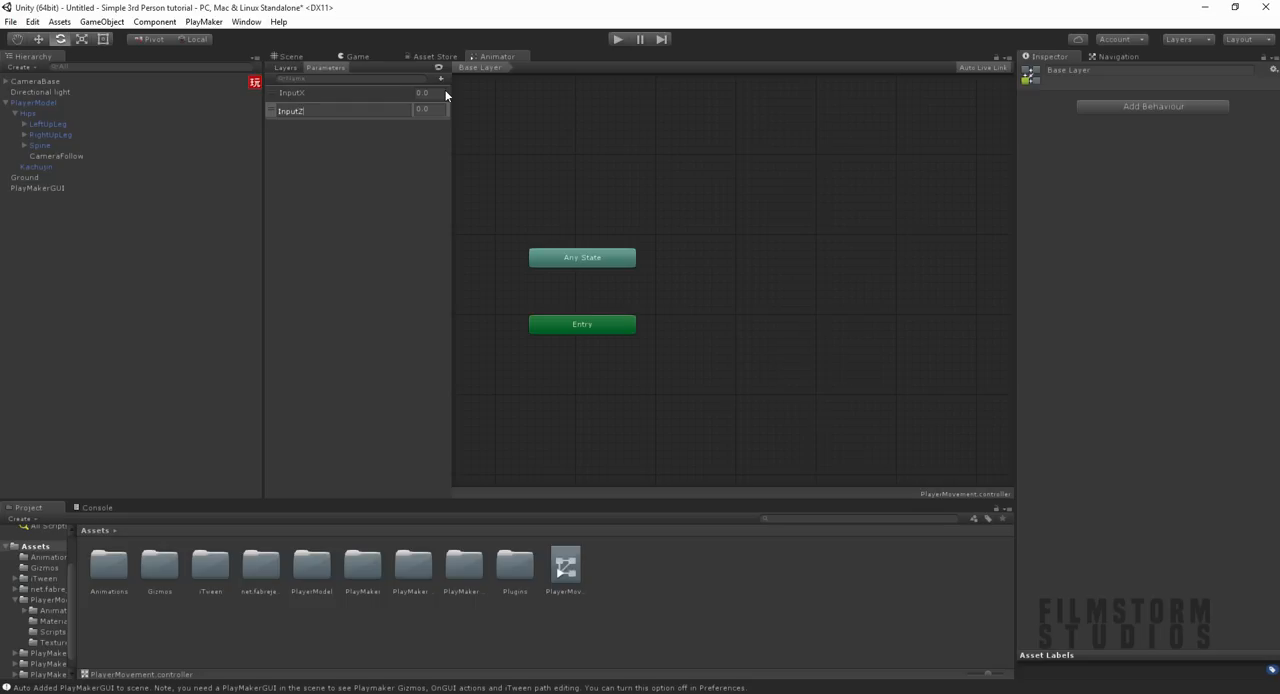
key(Return)
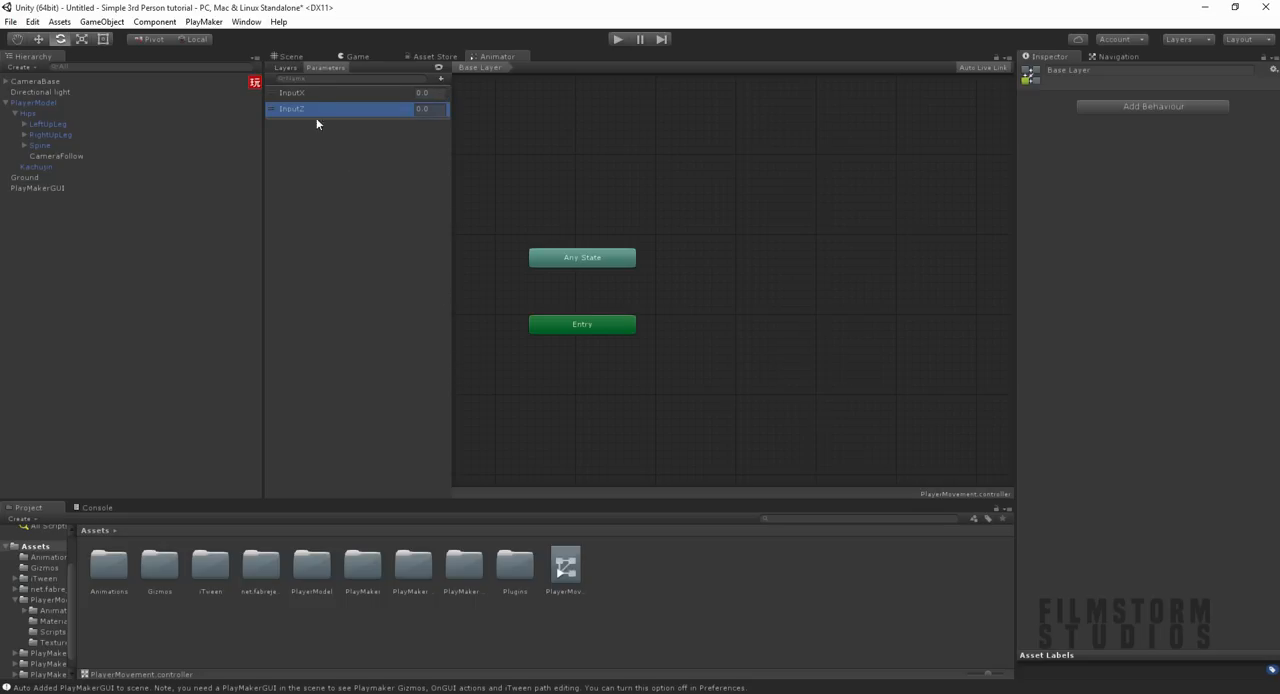
click(284, 59)
alt+drag(699, 355, 749, 355)
alt+drag(766, 190, 980, 108)
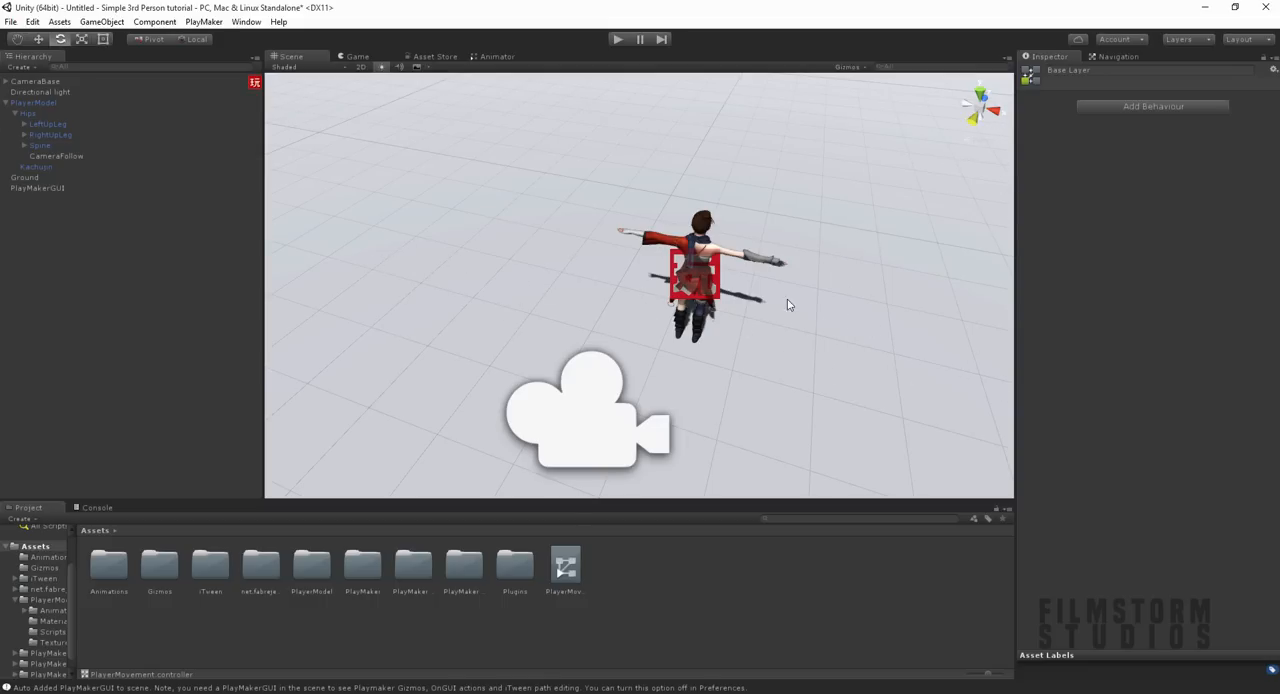
click(492, 60)
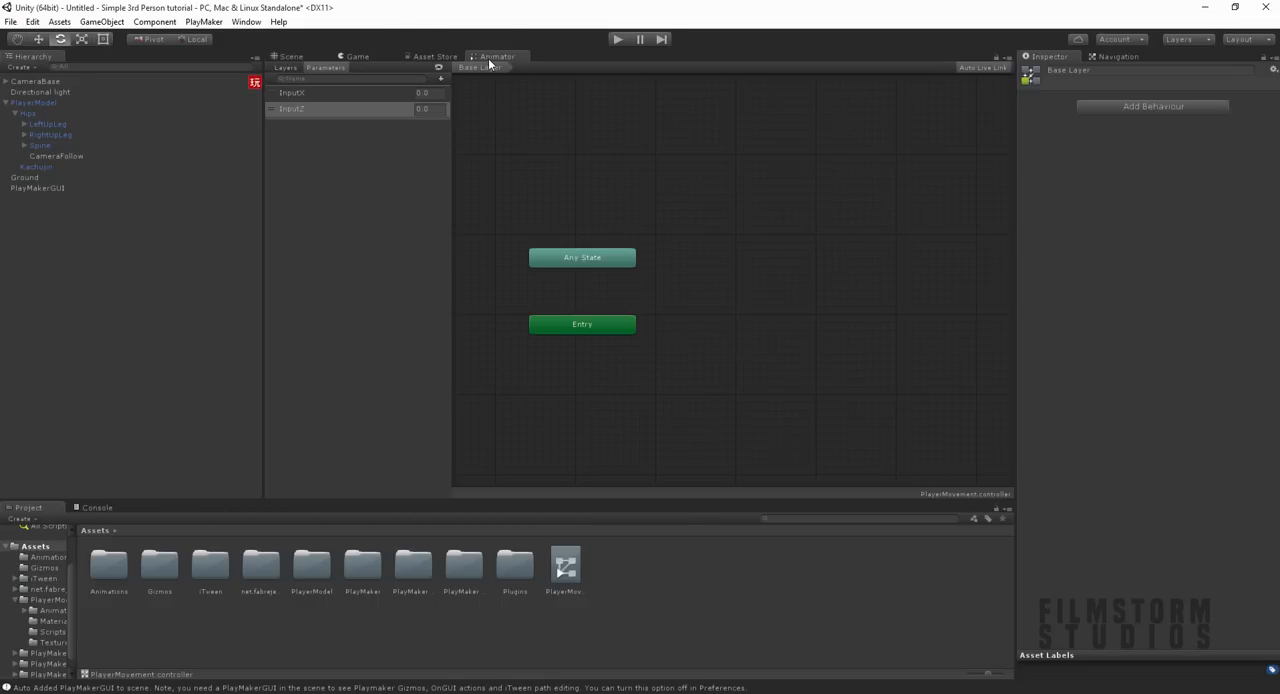
click(330, 97)
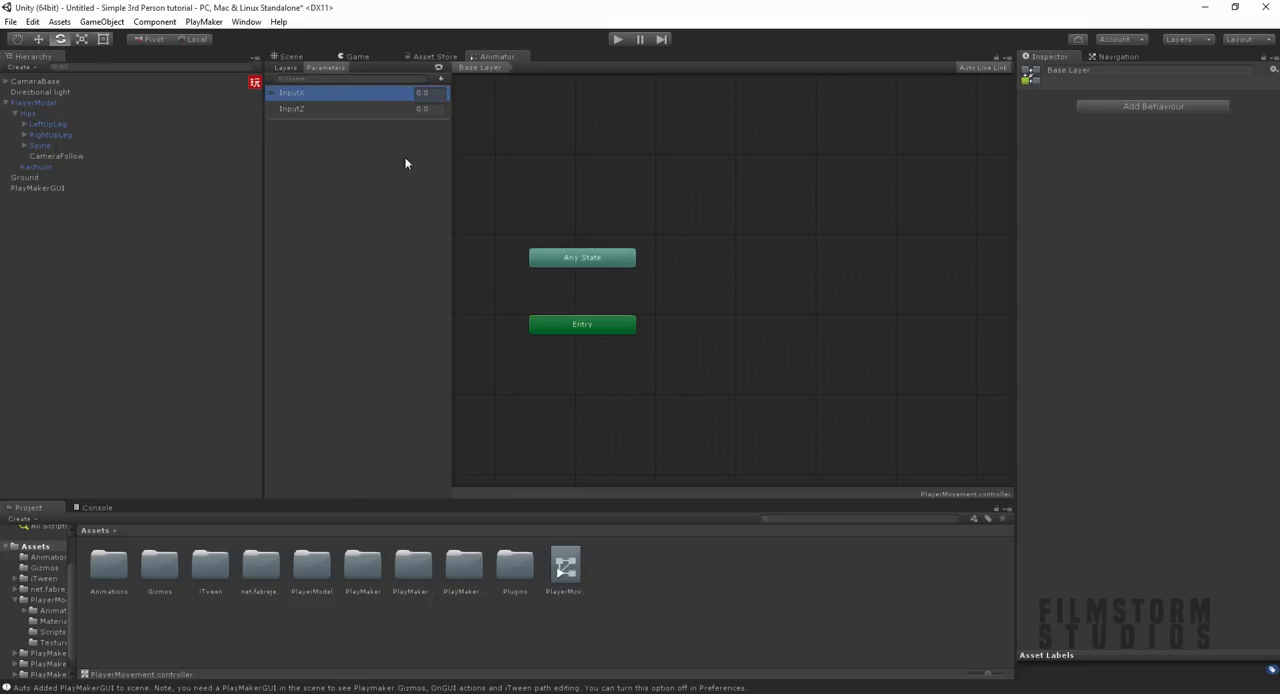
middle_drag(506, 374, 484, 371)
Step: Search the project assets for "idle" and preview the clip named idle
double_click(97, 585)
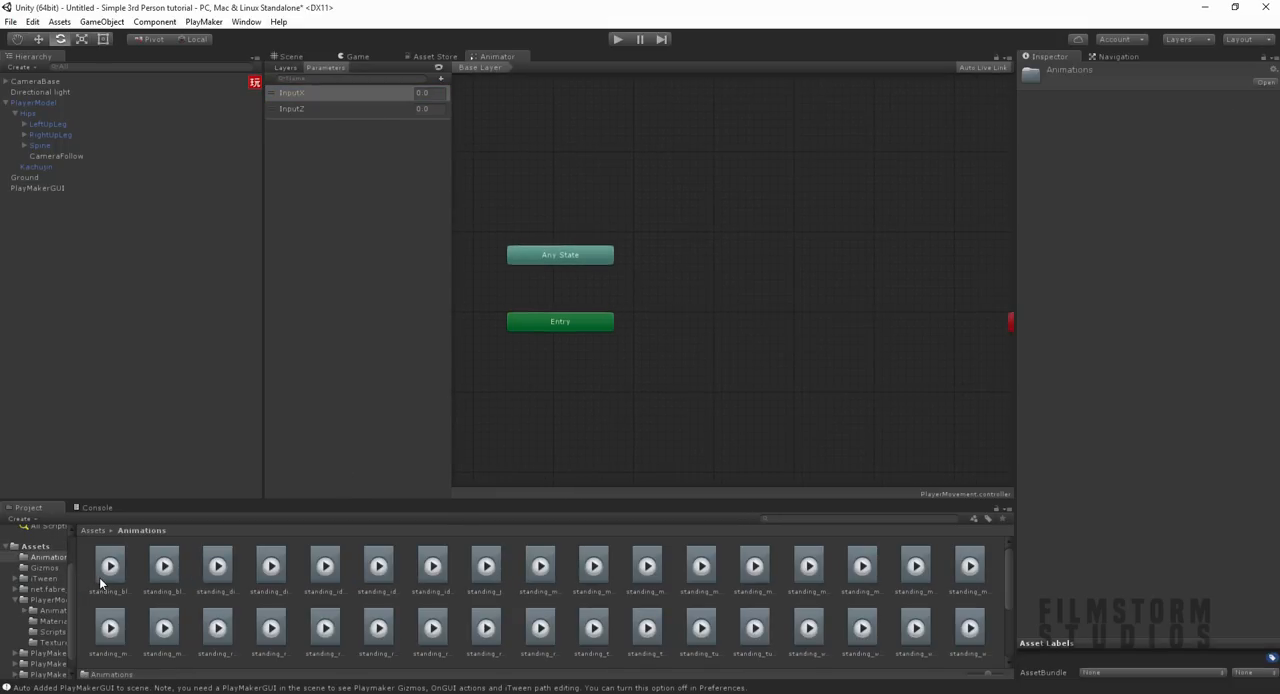
scroll(472, 620, down, 3)
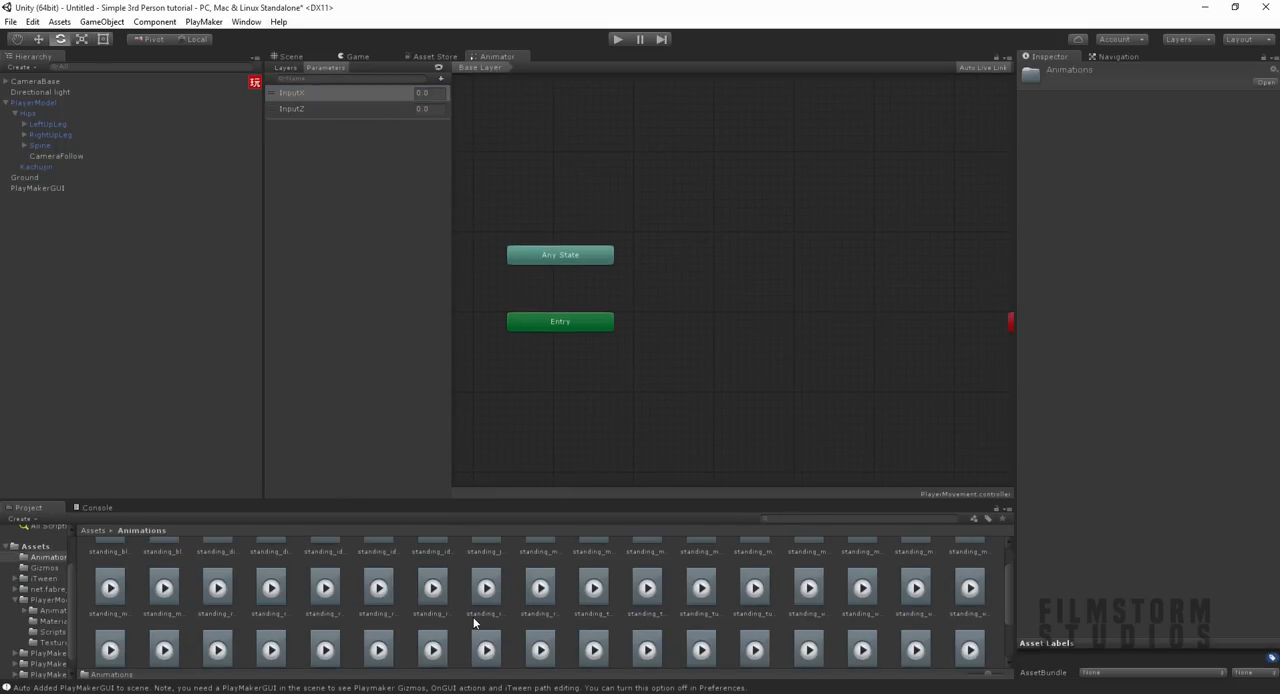
click(789, 516)
text(idle)
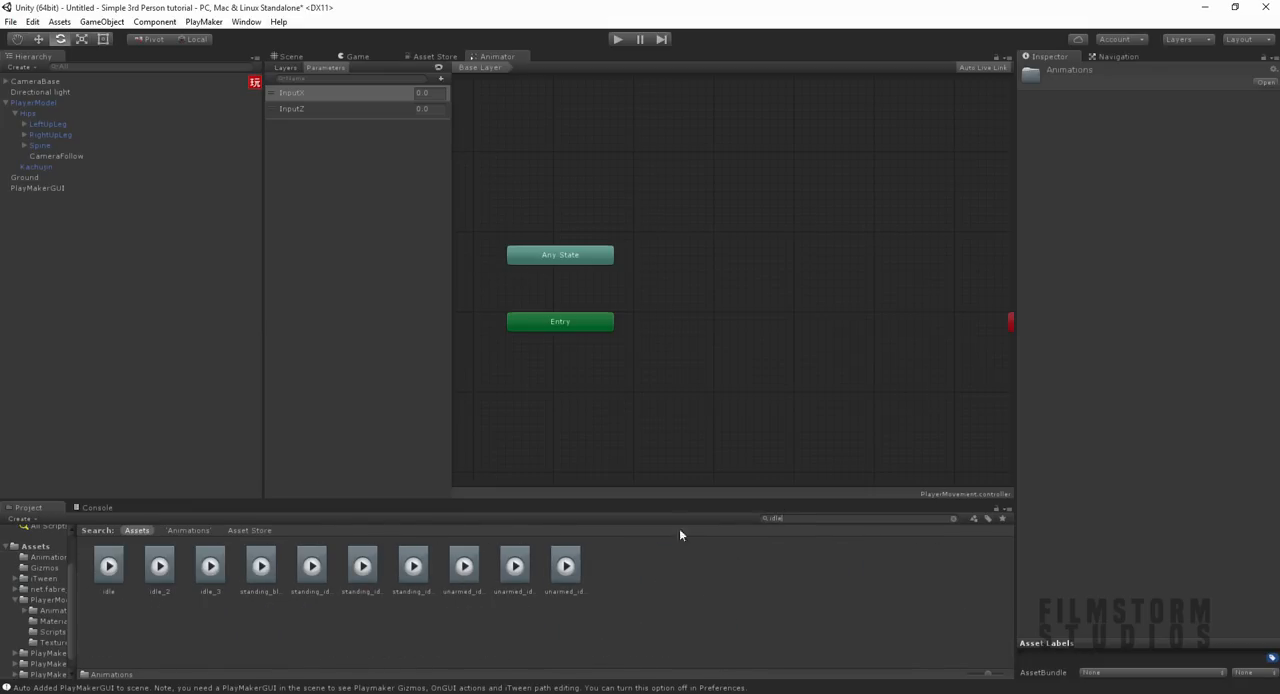
click(118, 582)
click(1030, 465)
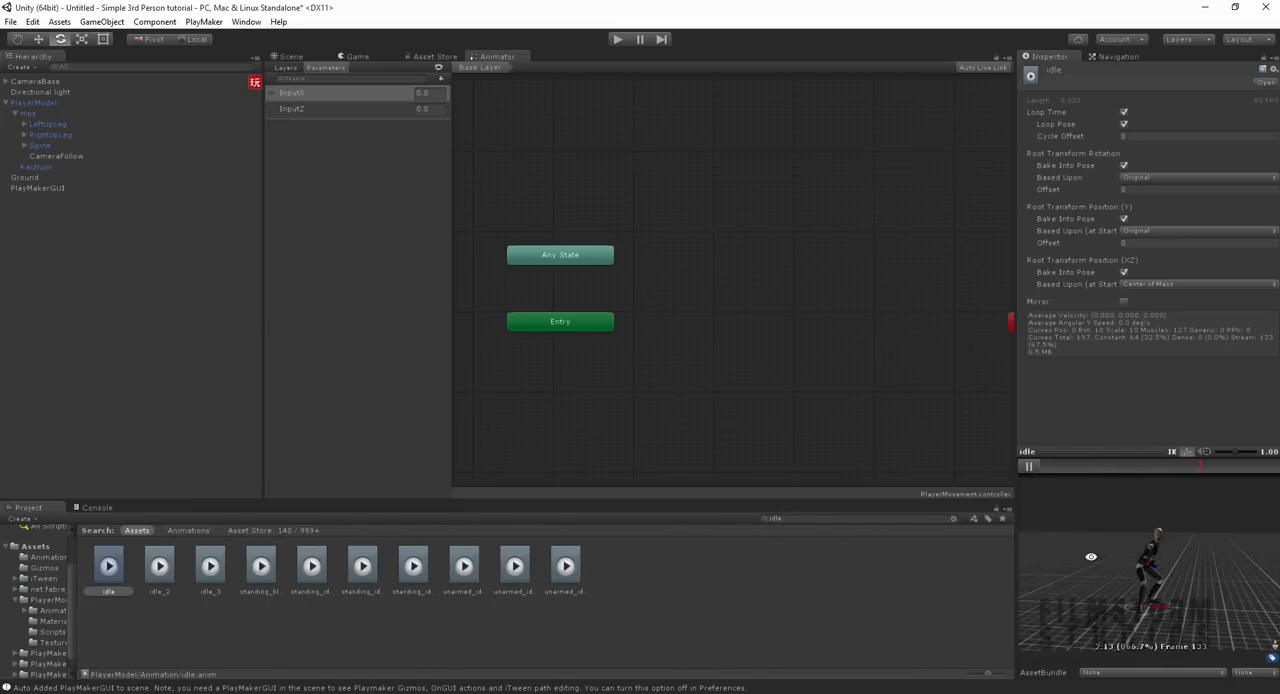
Step: Compare the other idle clips, including idle_2, idle_3, unarmed_idle_looking_ver_2, unarmed_idle and standing_idle_looking_ver_1, previewing the looking variants
click(158, 570)
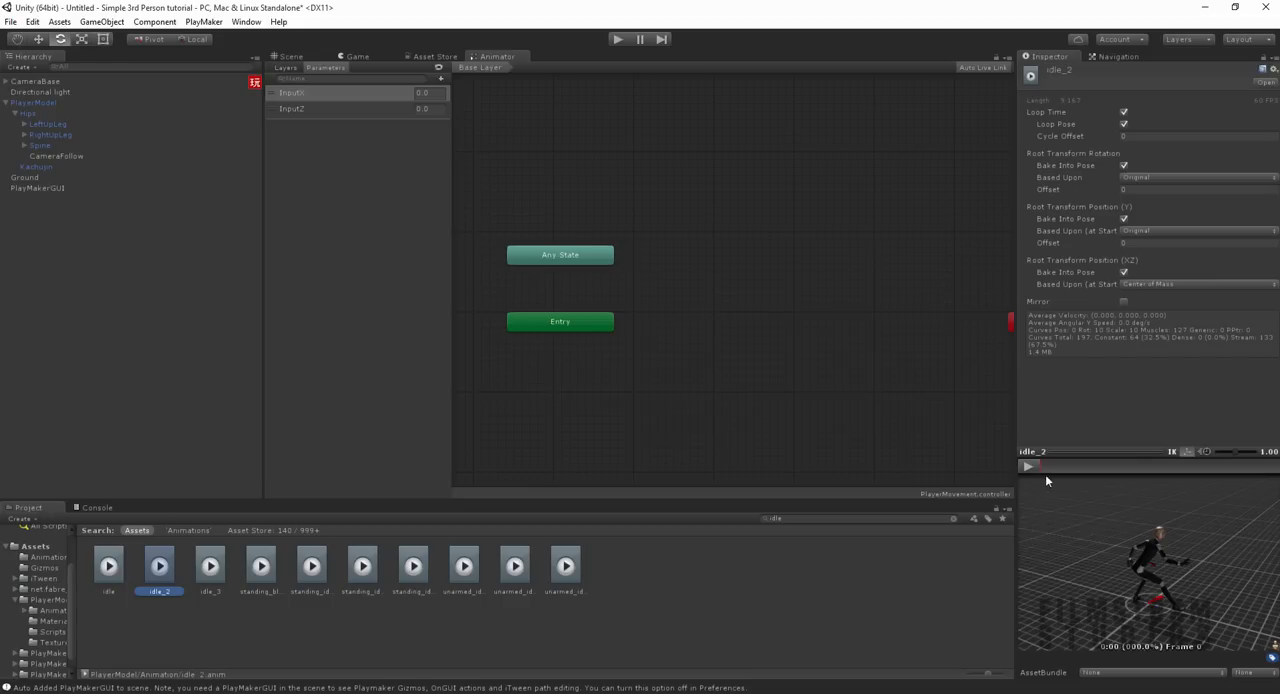
click(214, 572)
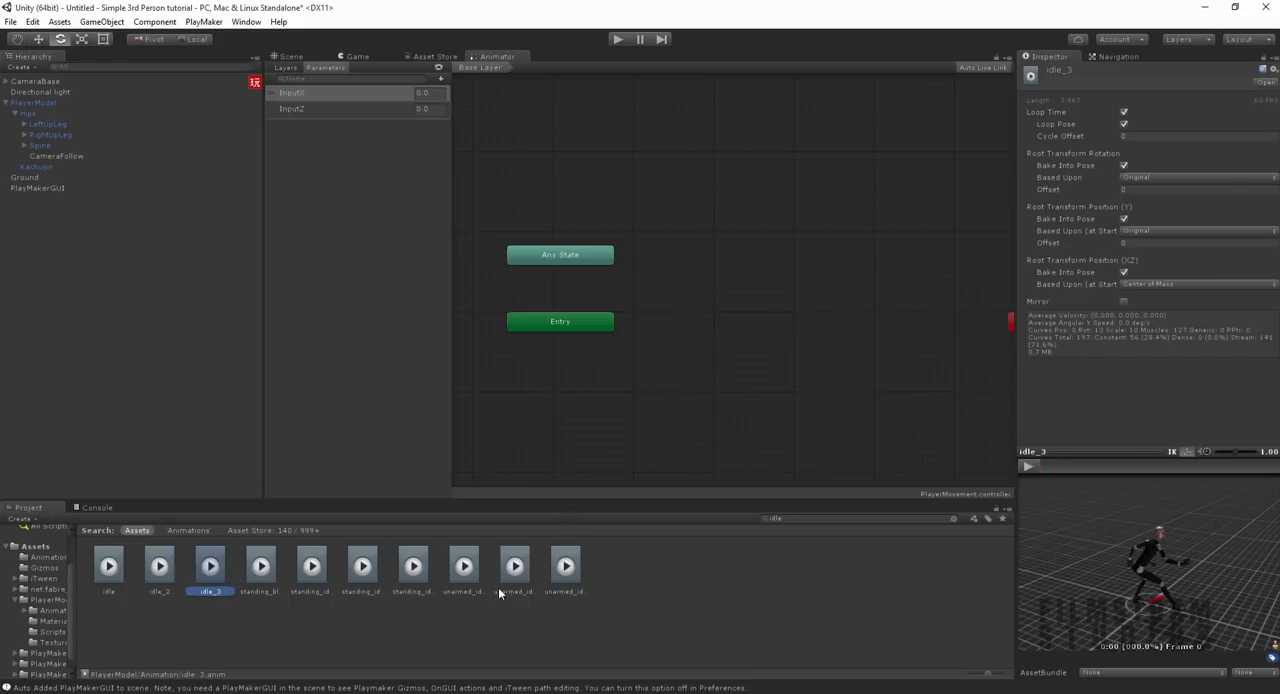
click(565, 570)
click(1038, 468)
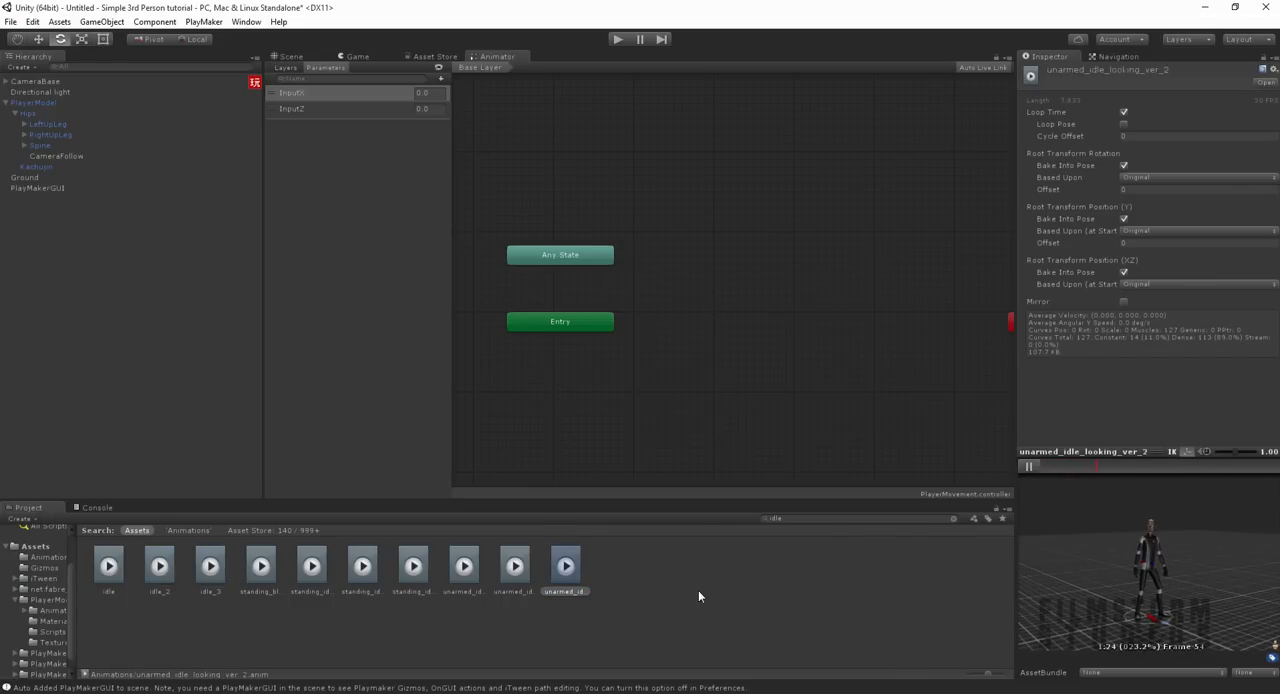
click(472, 594)
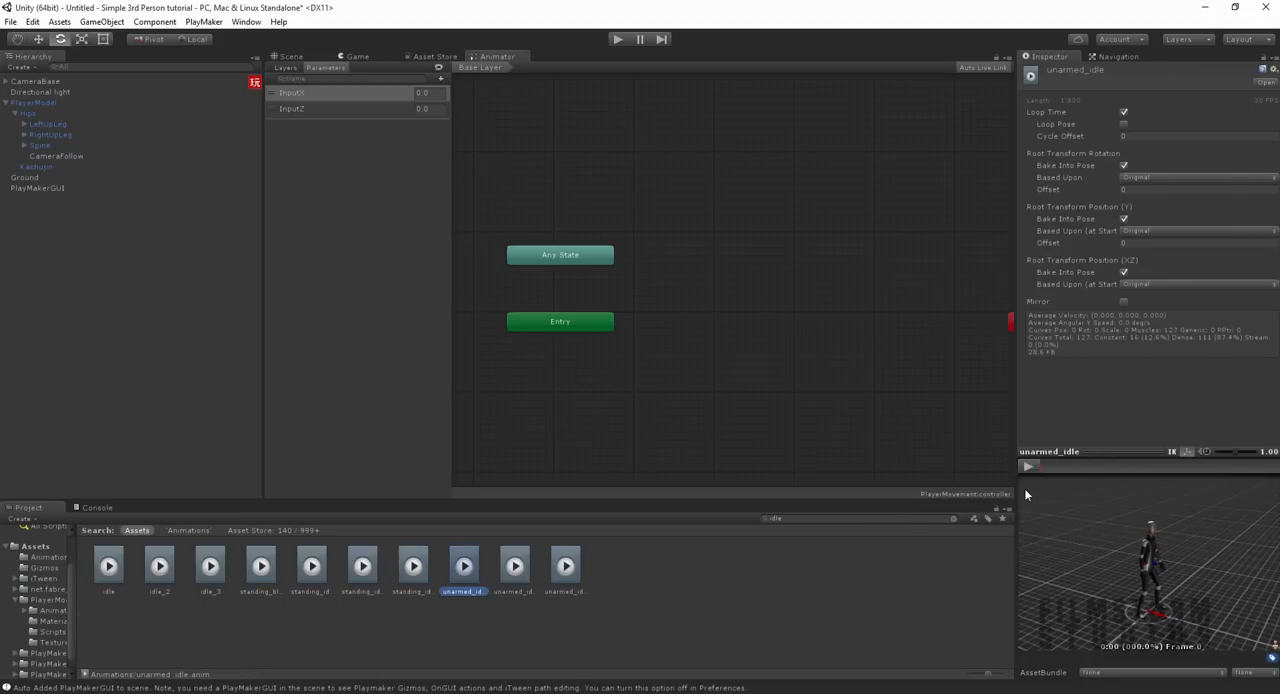
click(362, 570)
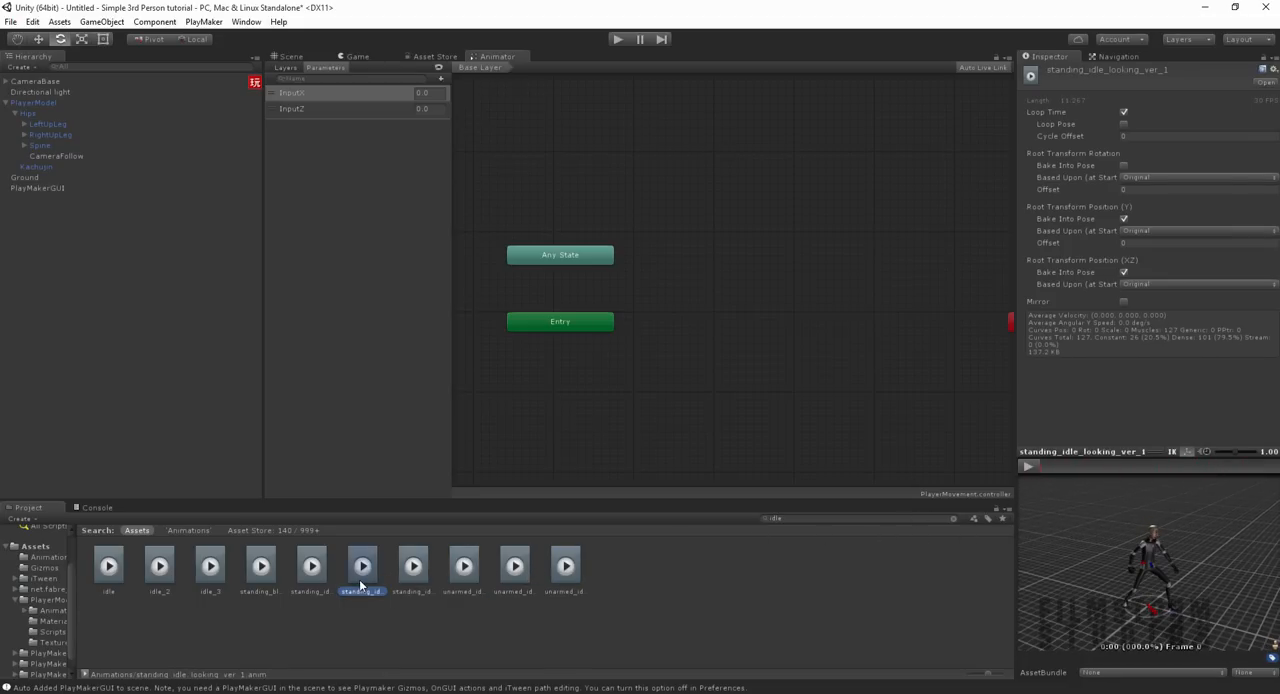
click(1027, 467)
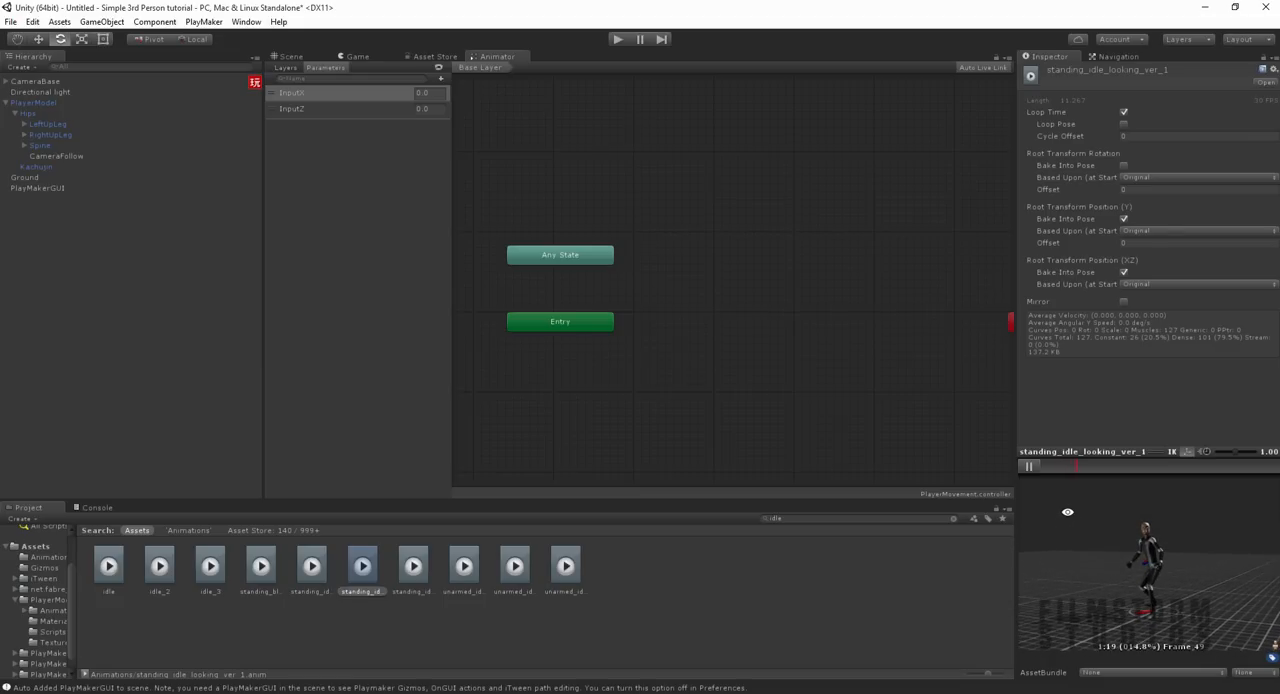
right_drag(1074, 514, 58, 480)
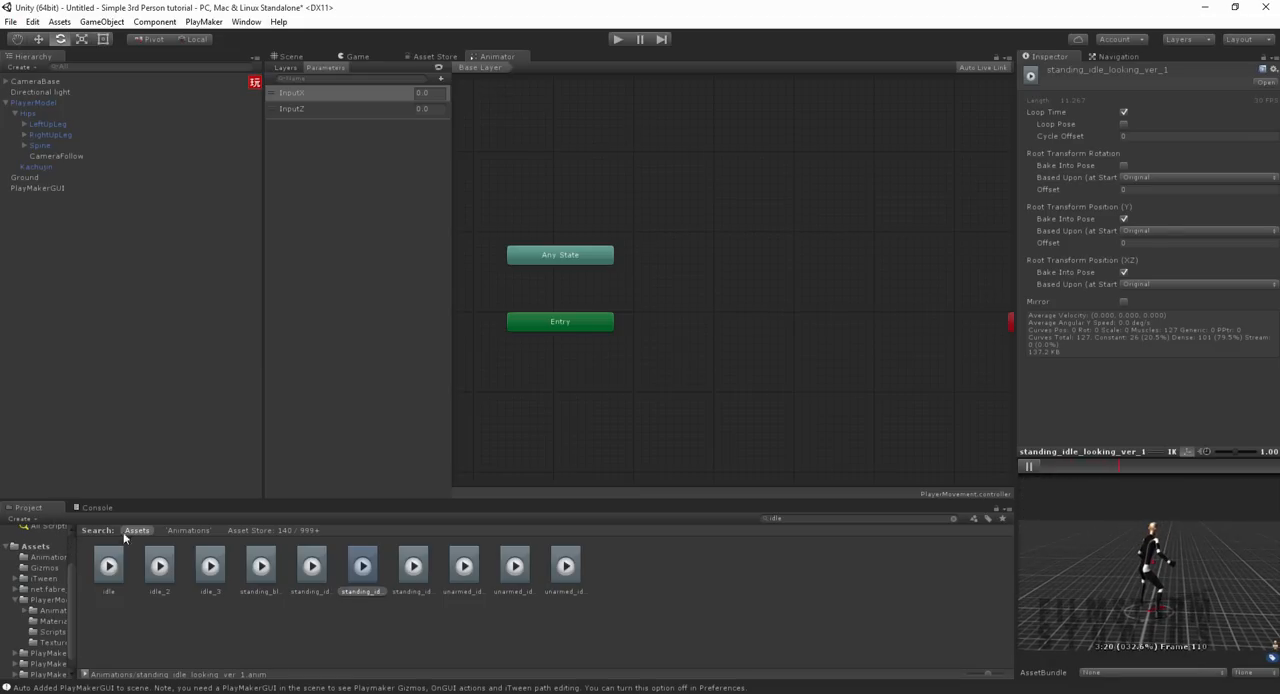
click(1027, 467)
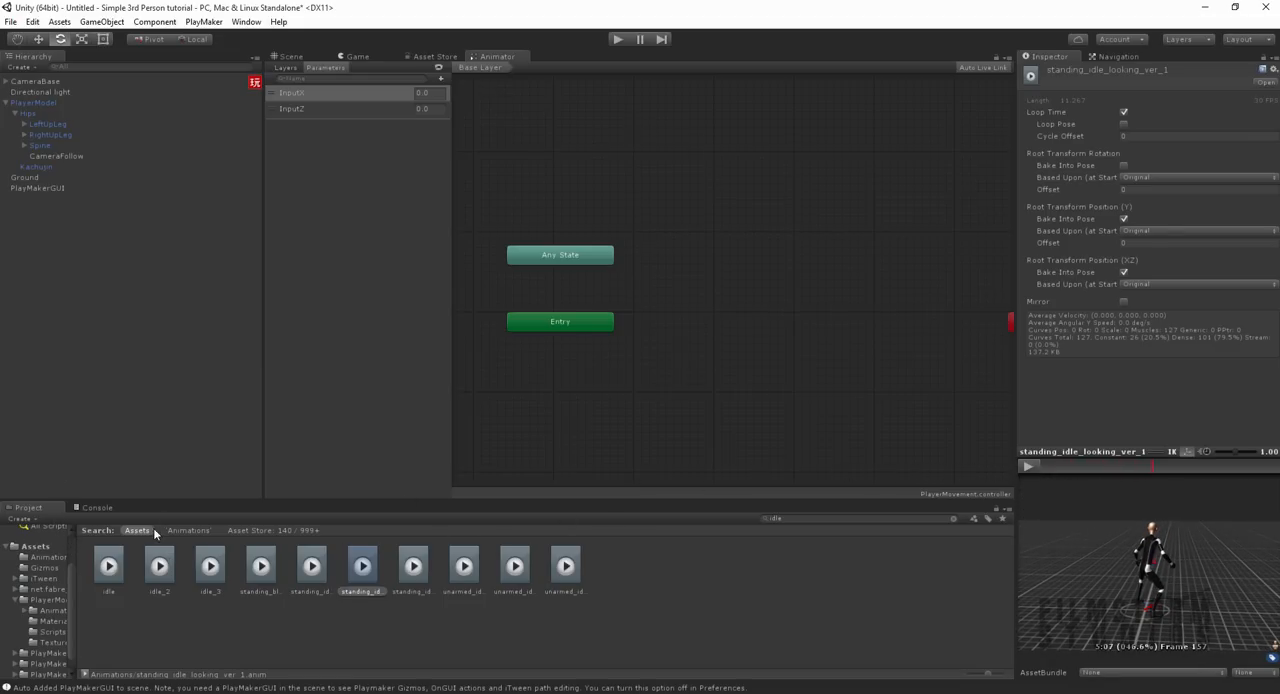
Step: Recheck the idle clip, add it to the Animator graph as a state named Movement, and align it beside Entry
click(120, 580)
right_drag(1130, 578, 924, 530)
click(1027, 467)
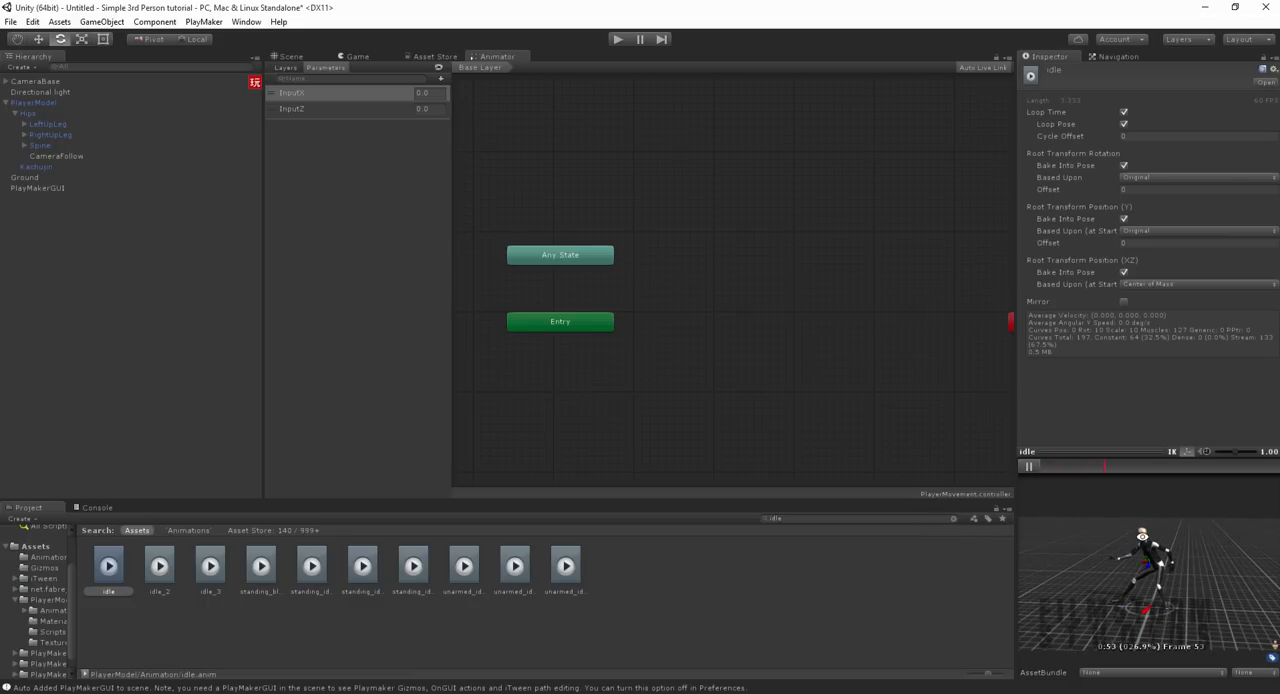
click(1030, 467)
drag(108, 566, 765, 307)
click(1096, 70)
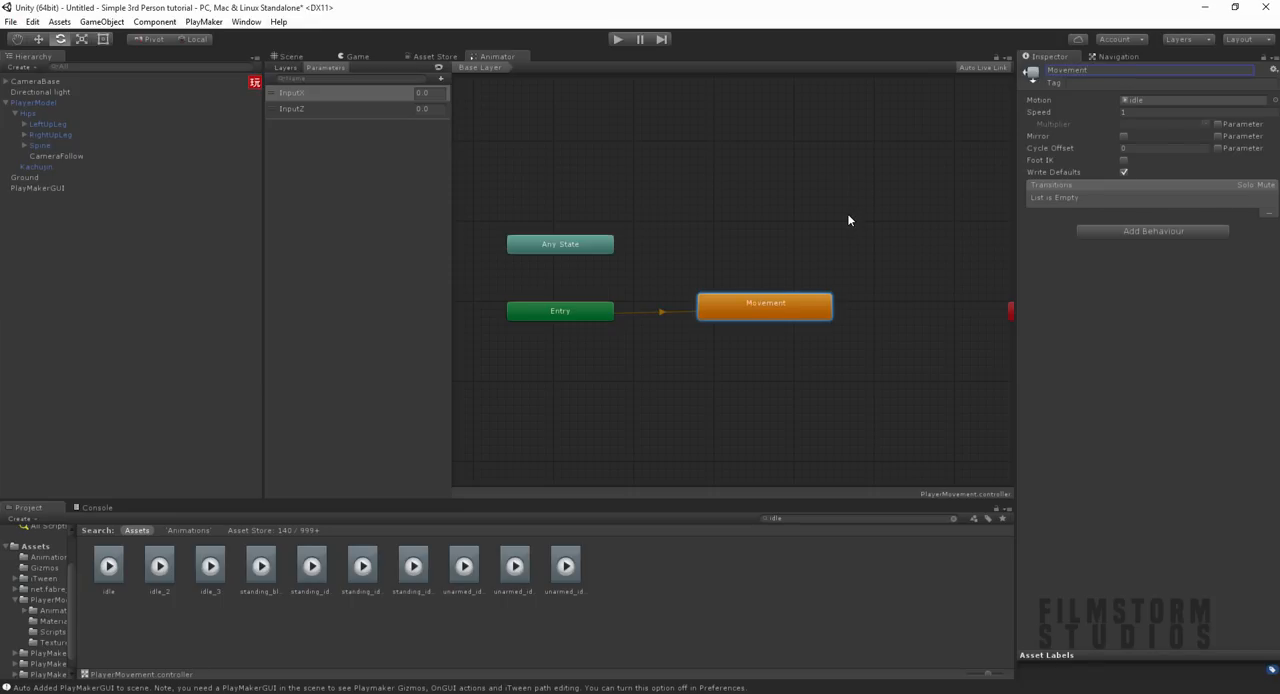
drag(793, 306, 792, 313)
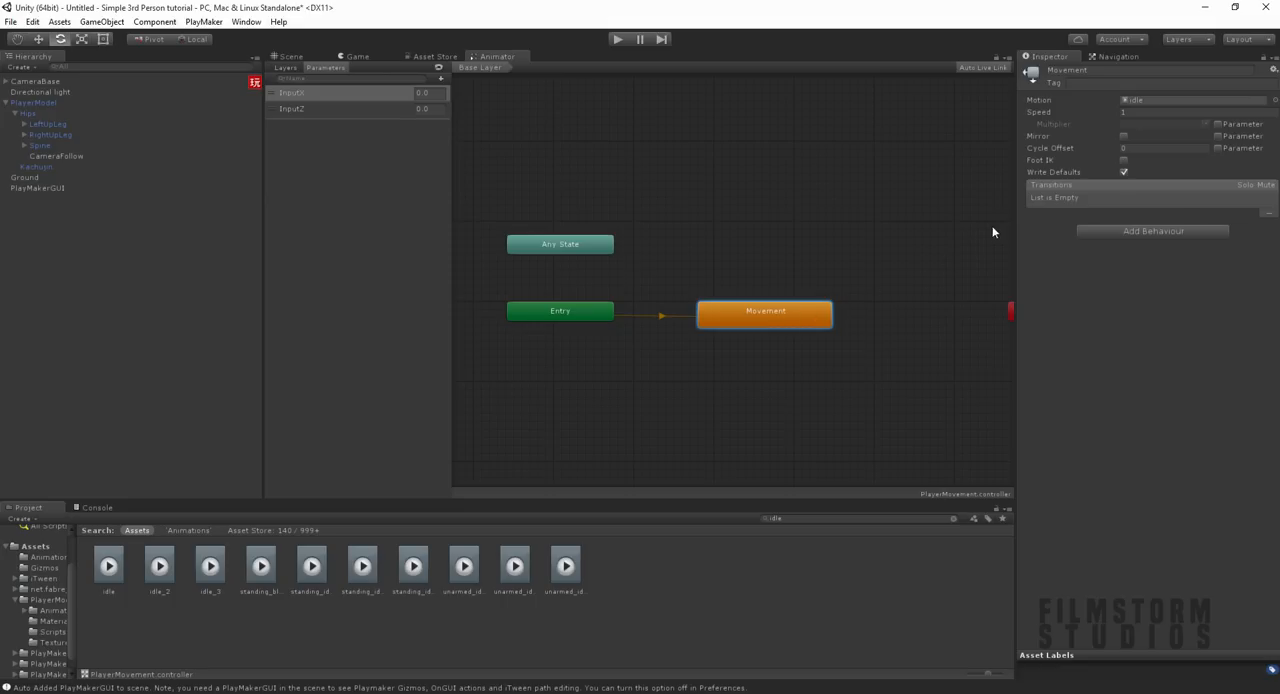
Step: Create a new blend tree in the Movement state and open it
right_click(773, 320)
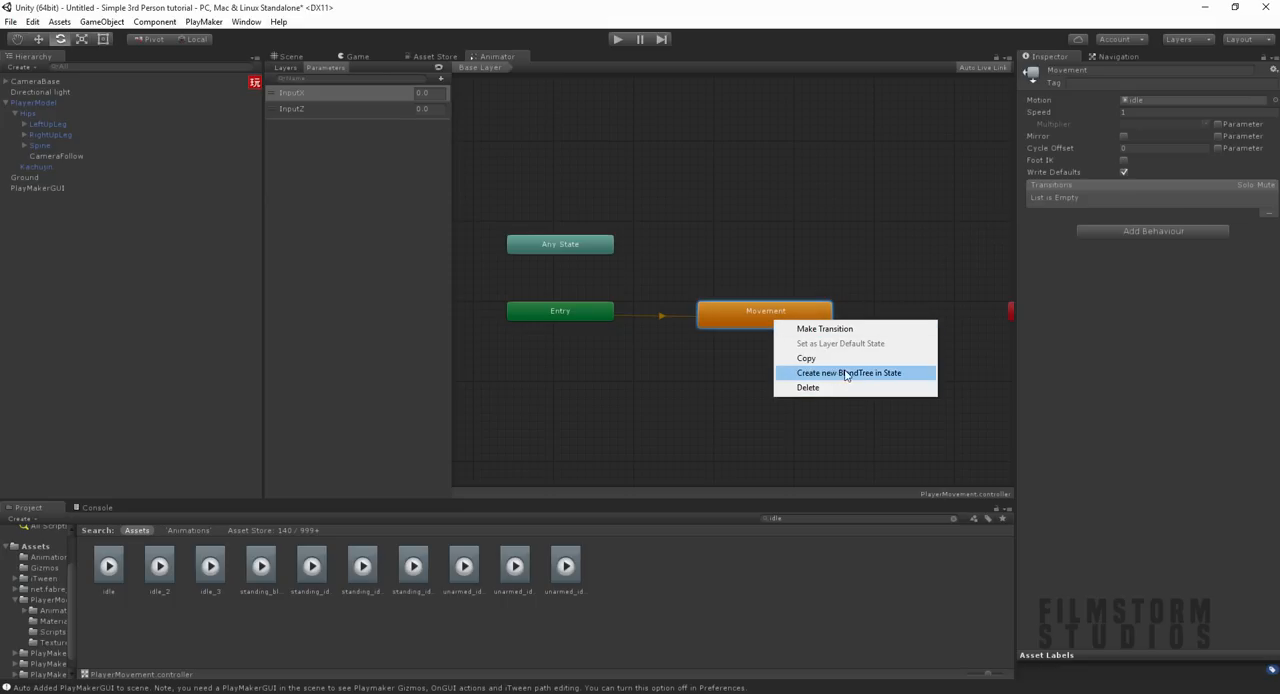
click(895, 377)
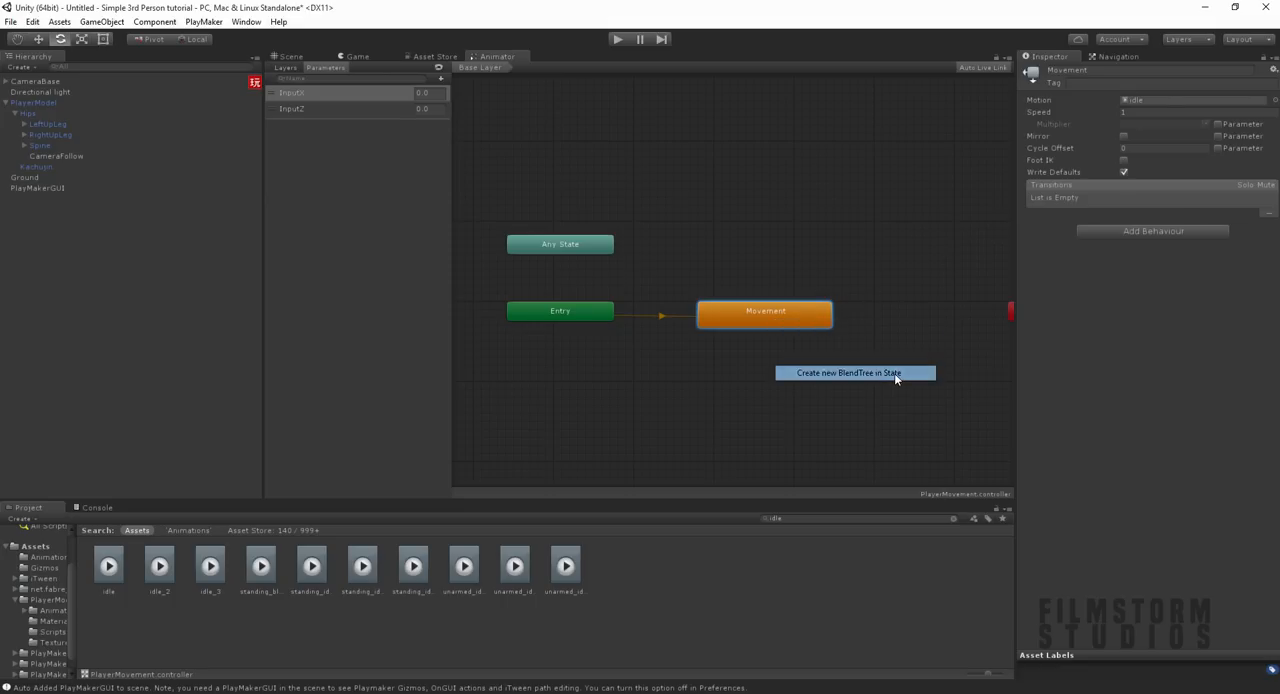
double_click(751, 317)
middle_drag(849, 323, 655, 349)
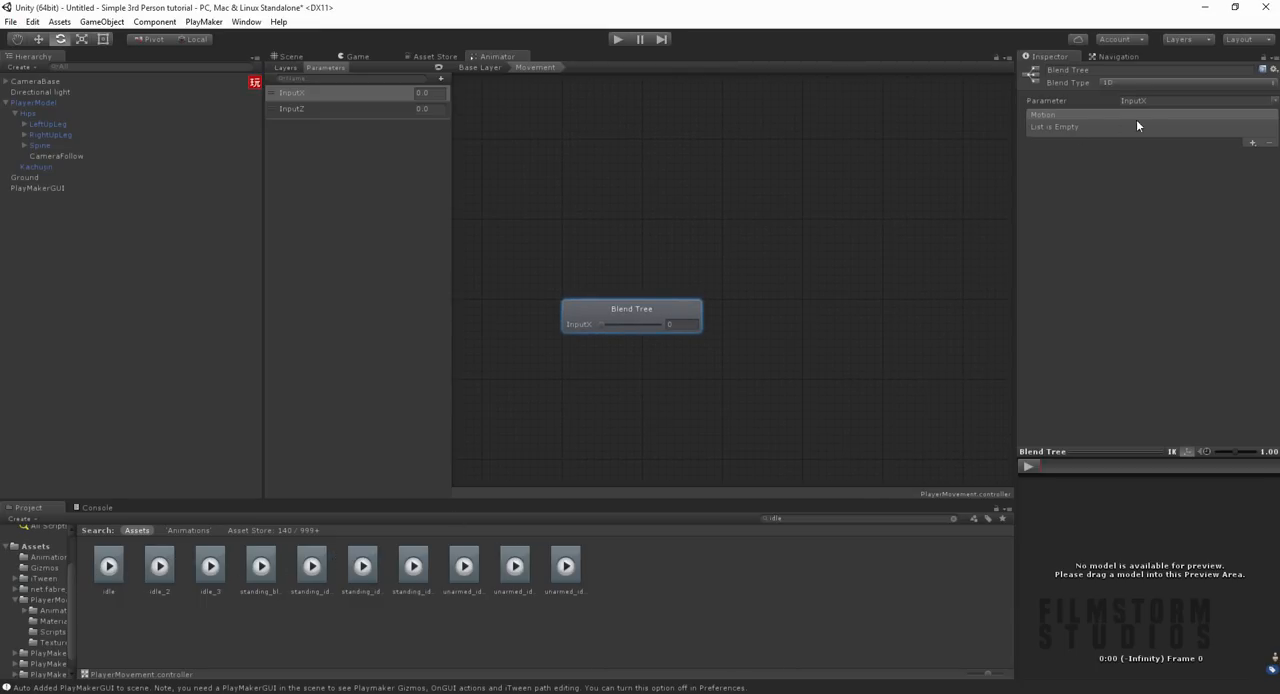
Step: Set the blend tree's type to 2D Freeform Cartesian, with InputX and InputZ as its parameters
click(1064, 80)
click(1109, 82)
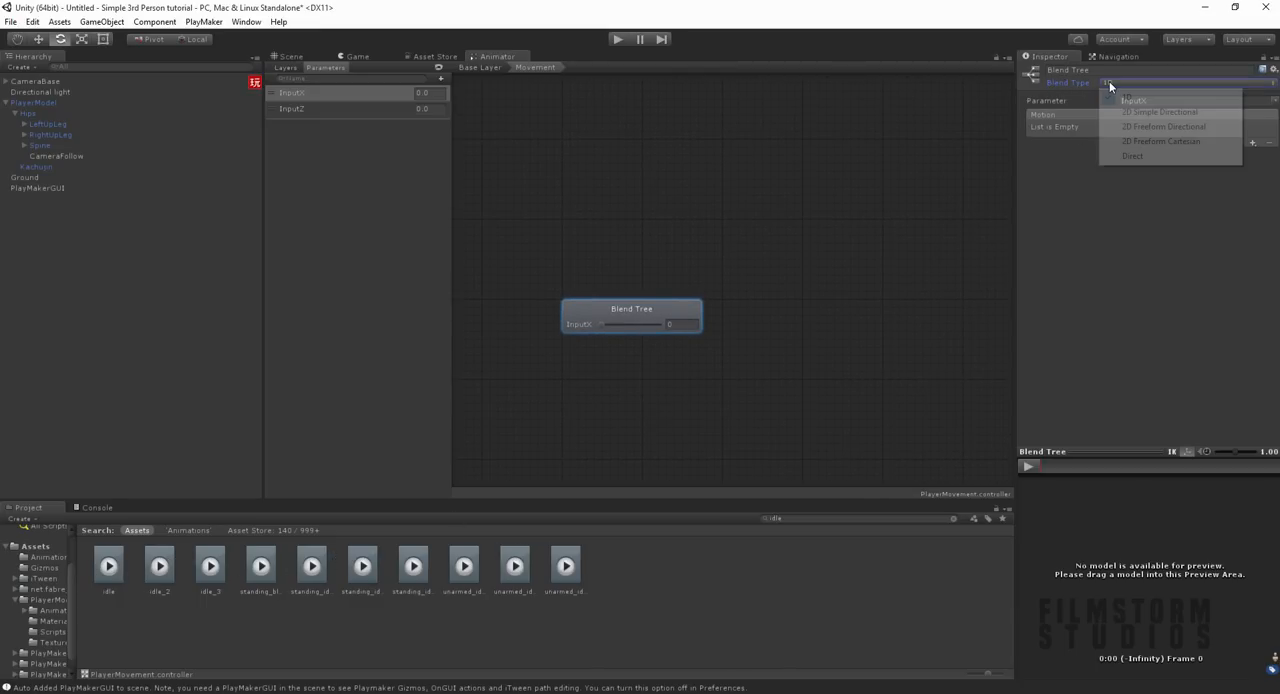
click(1157, 143)
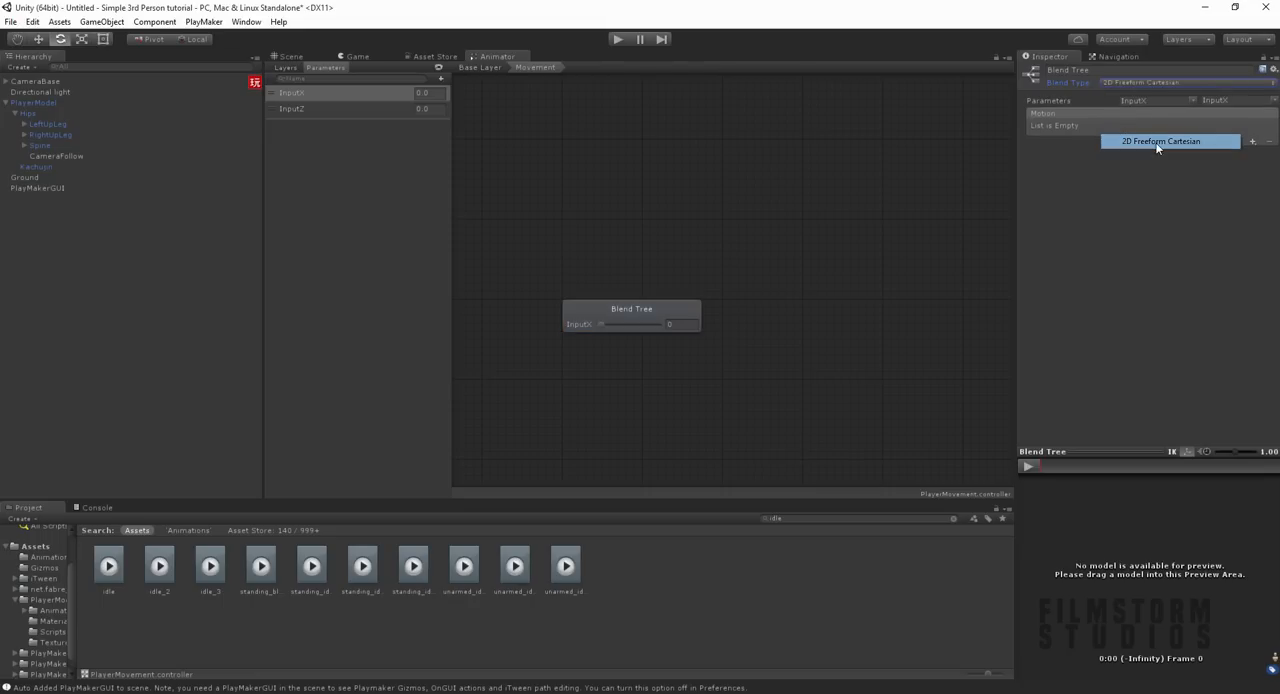
click(1047, 102)
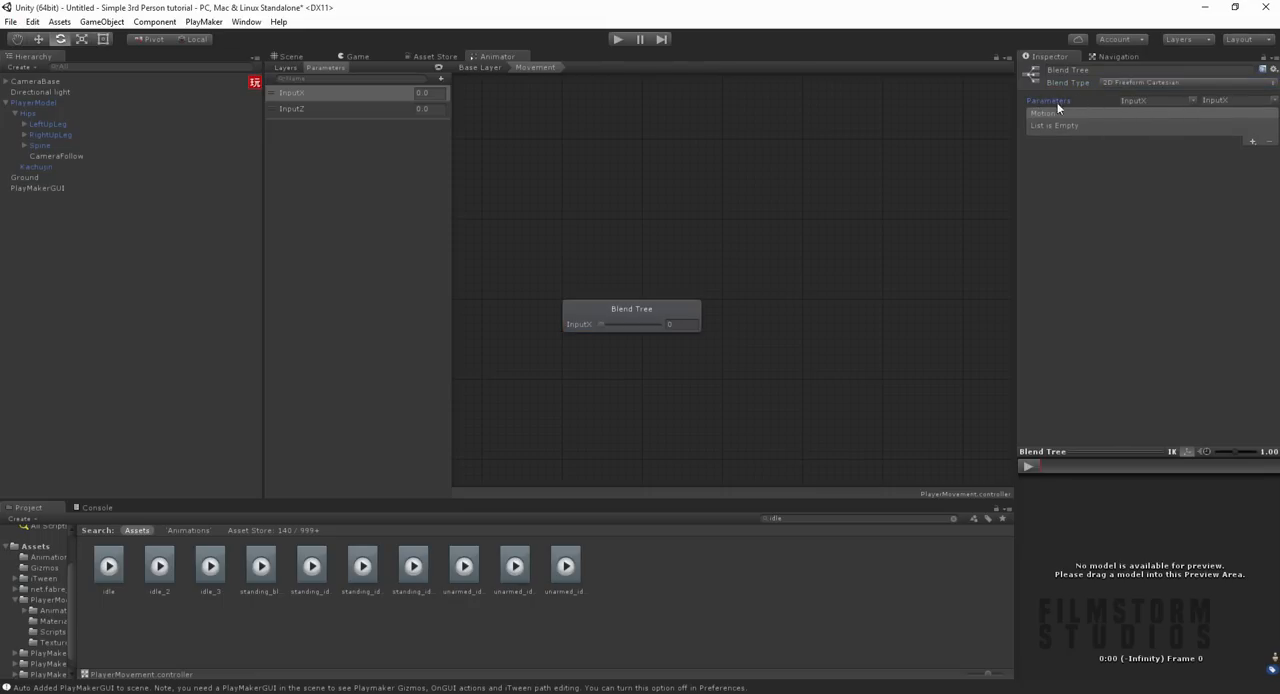
click(1234, 101)
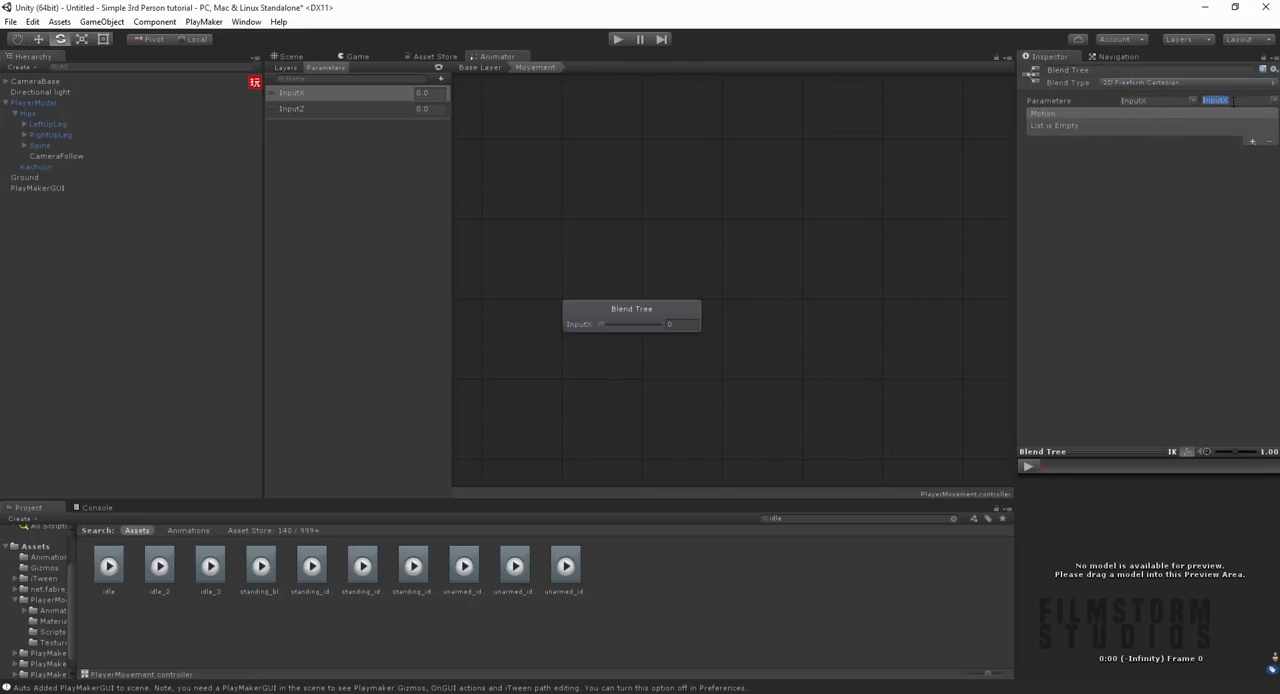
click(1234, 101)
click(1228, 126)
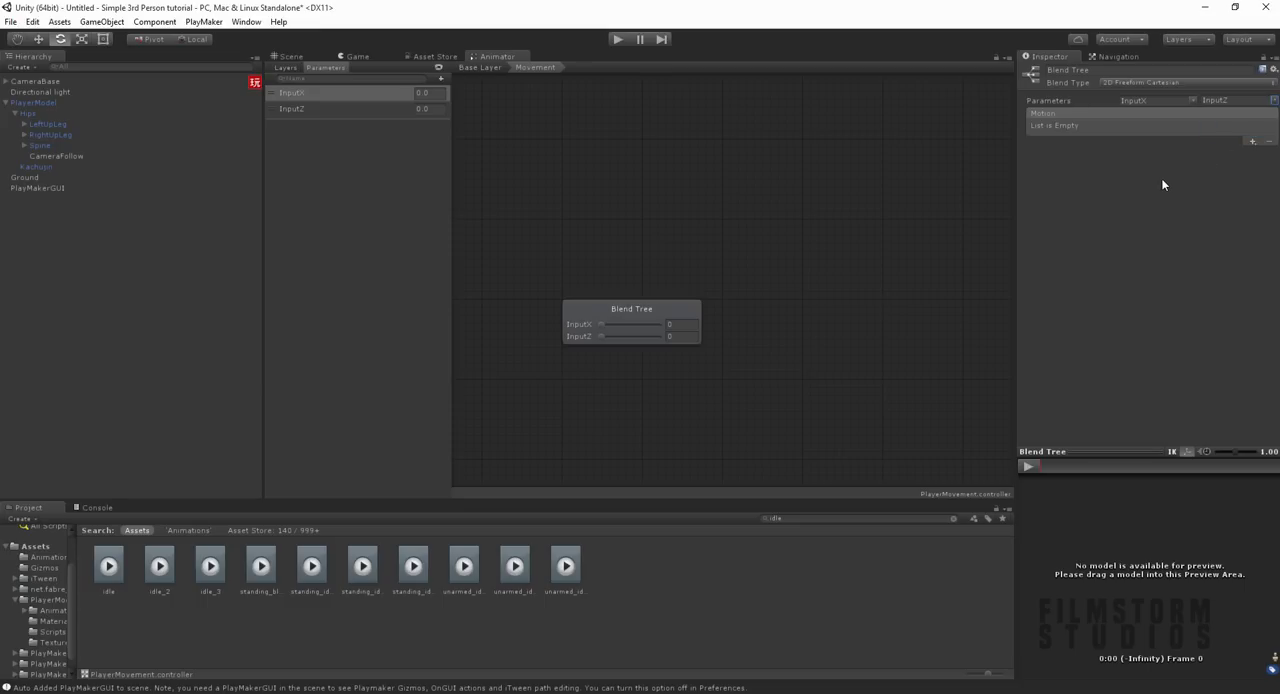
Step: Add five empty motion fields to the blend tree
click(1252, 141)
click(1248, 151)
click(1252, 141)
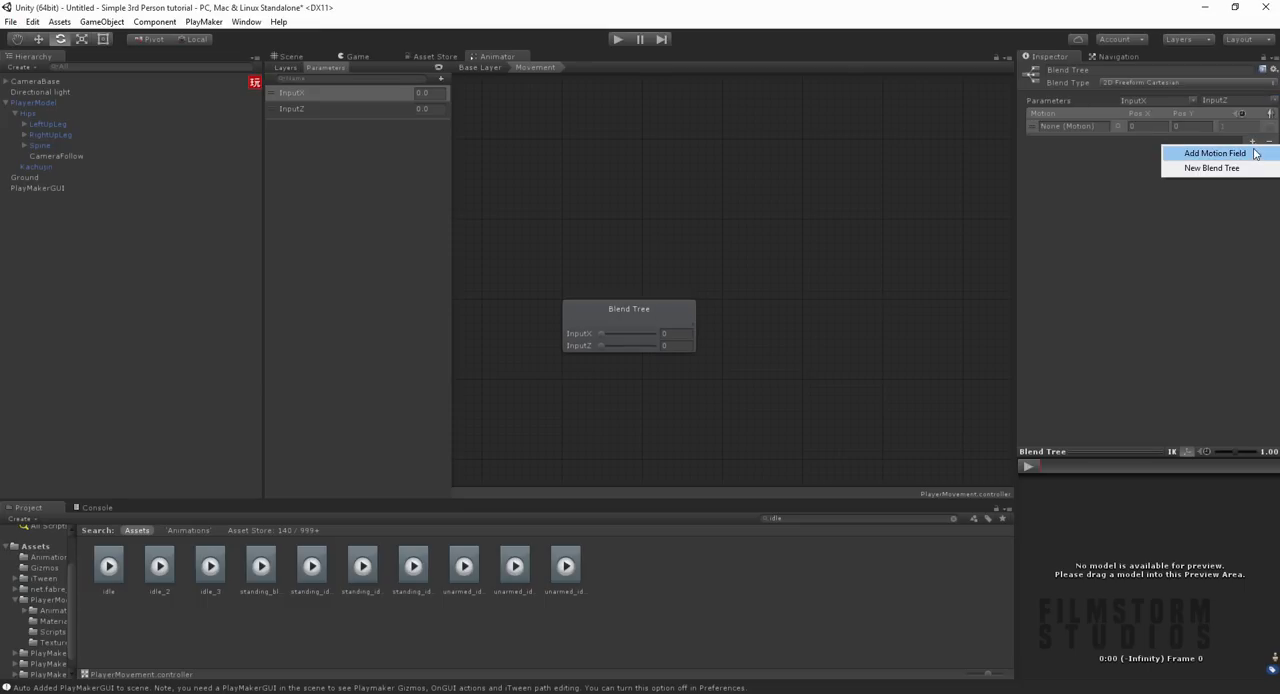
click(1250, 152)
click(1252, 316)
click(1252, 328)
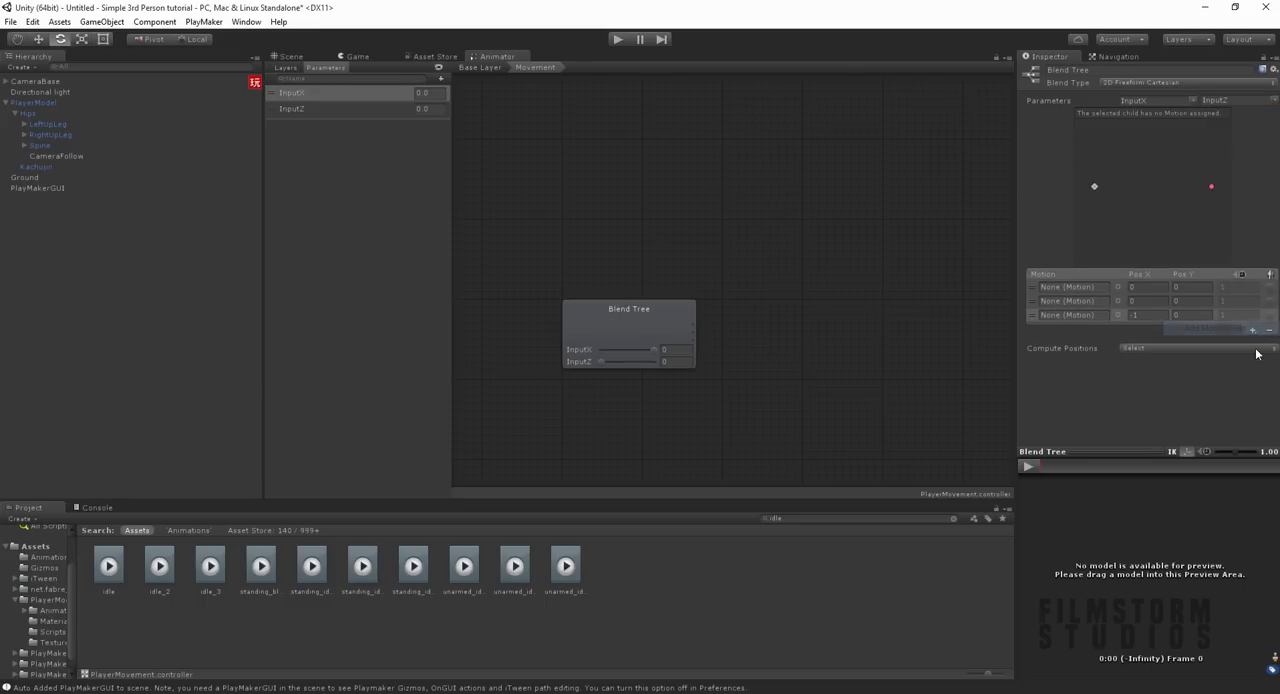
click(1253, 331)
click(1253, 342)
click(1253, 345)
click(1255, 357)
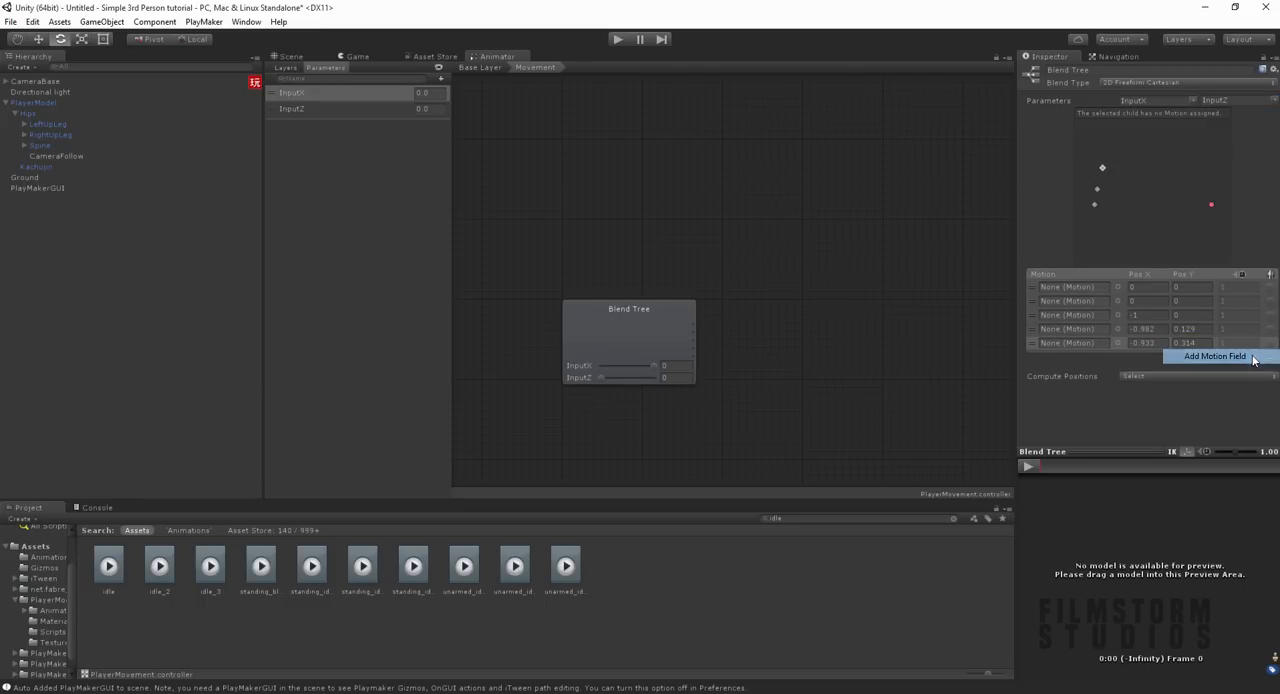
Step: Add a sixth motion field to the blend tree and assign the idle clip to the first field
click(1252, 358)
click(1215, 367)
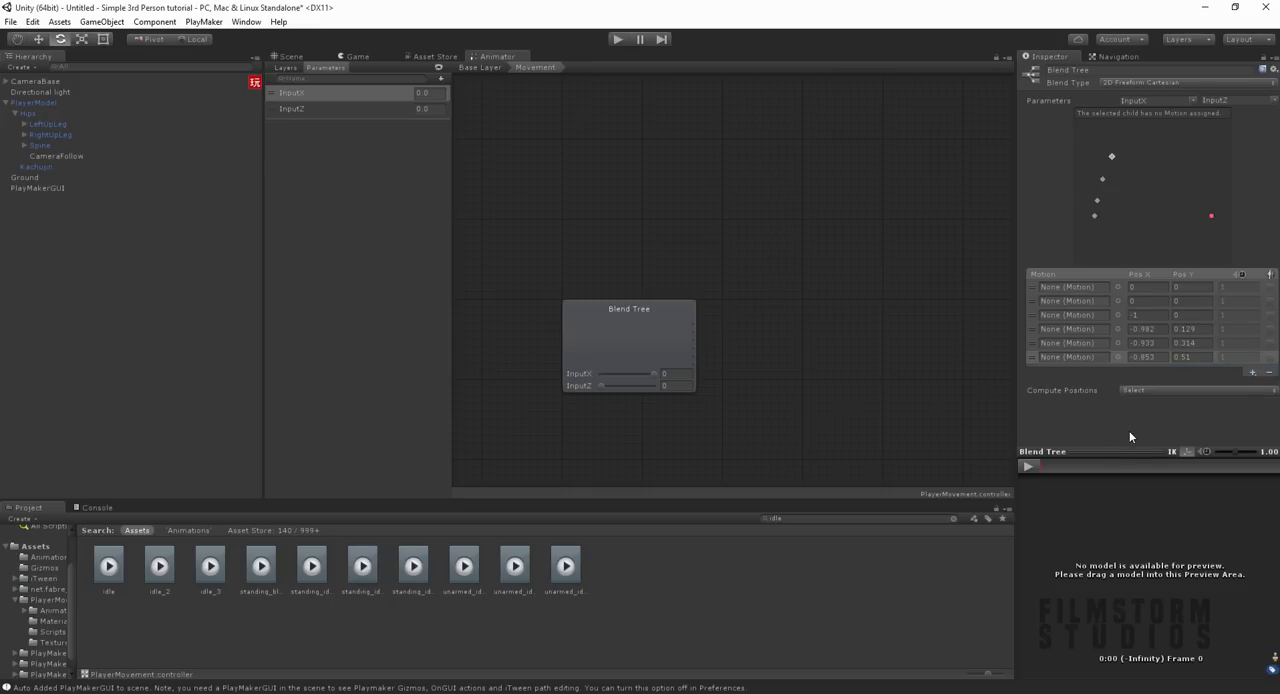
drag(108, 566, 1072, 286)
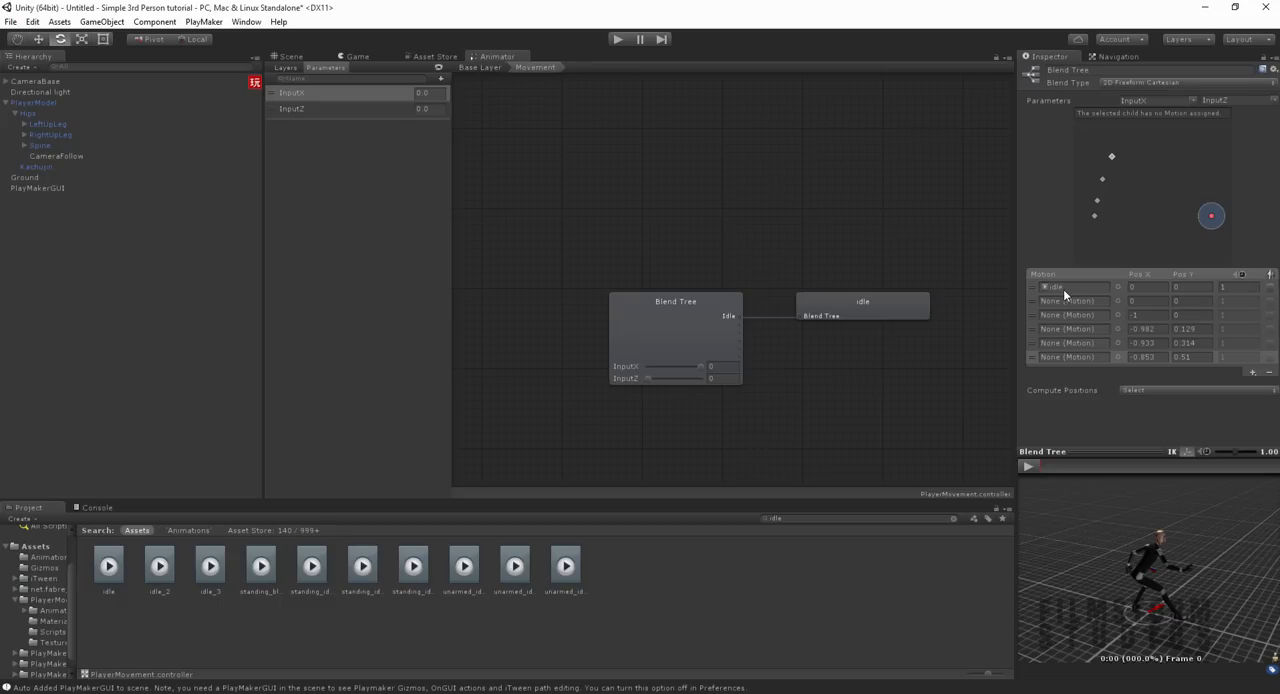
click(1152, 288)
Step: Search the project for run clips and look through run and the standing_run clips in the preview
text(run)
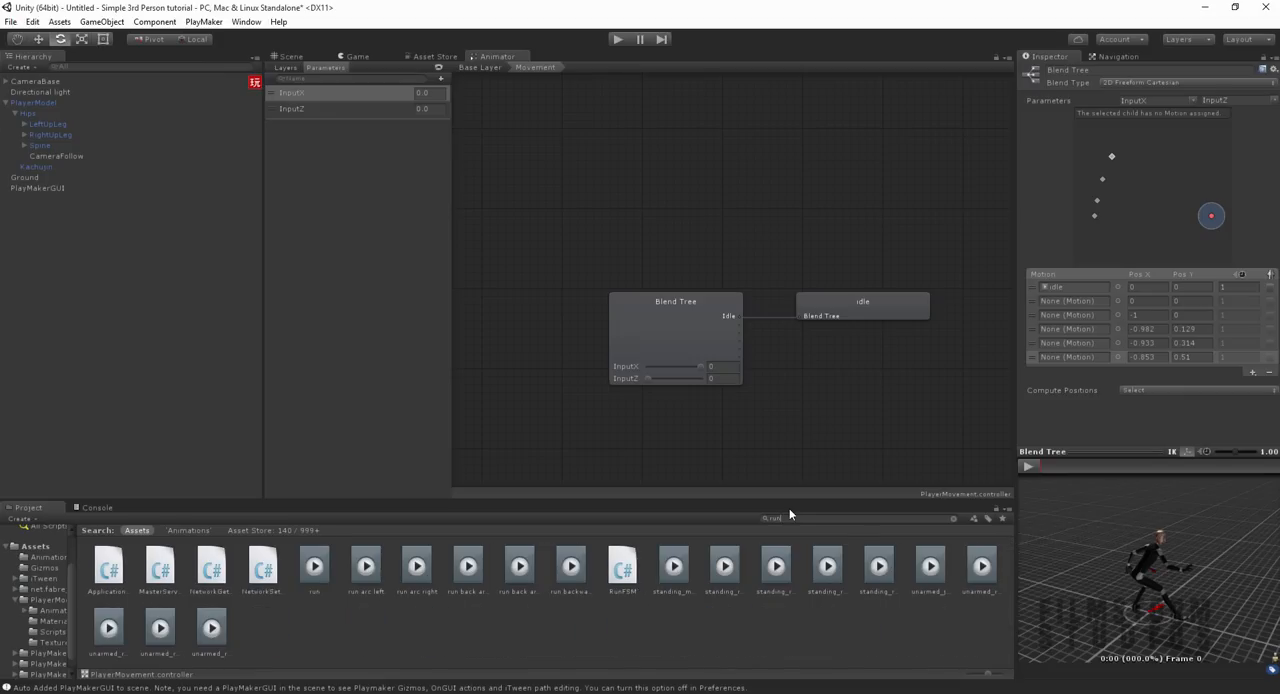
click(314, 568)
click(1027, 466)
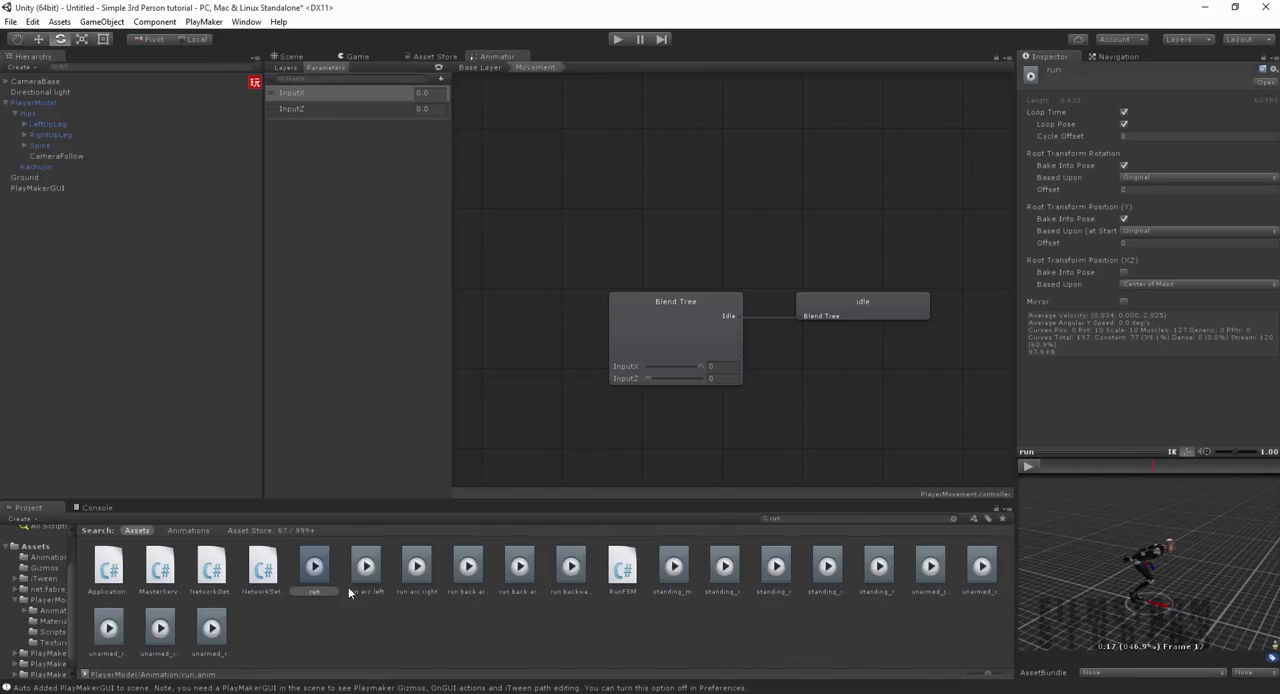
click(673, 568)
key(Right)
key(Right)
key(Right)
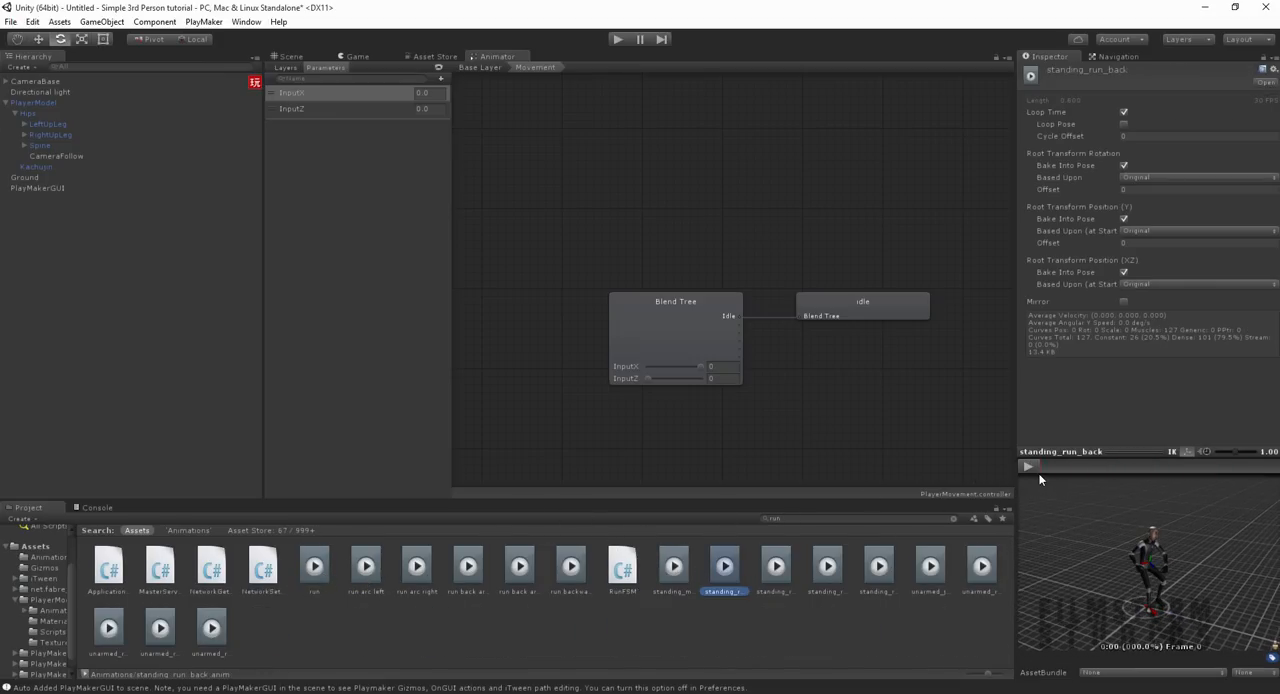
Step: Disable Bake Into Pose for Root Transform Position (XZ) on the standing_run_forward clip and preview its motion
click(1035, 470)
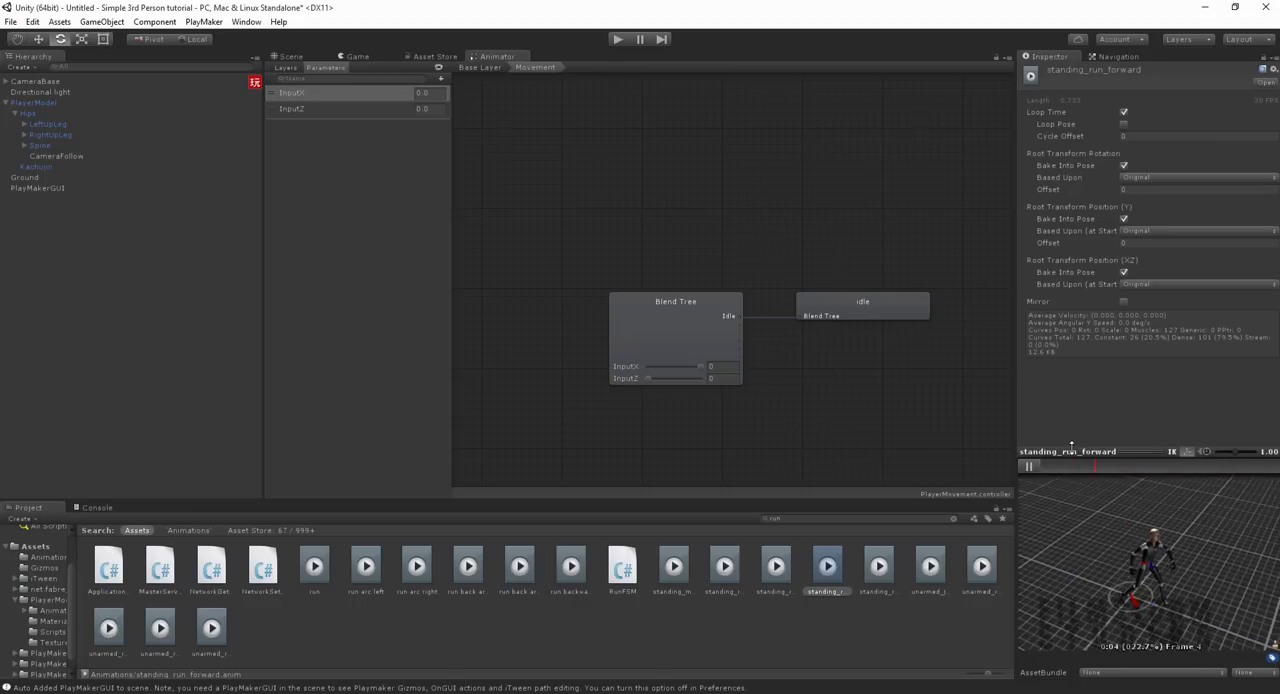
click(1035, 467)
click(1123, 273)
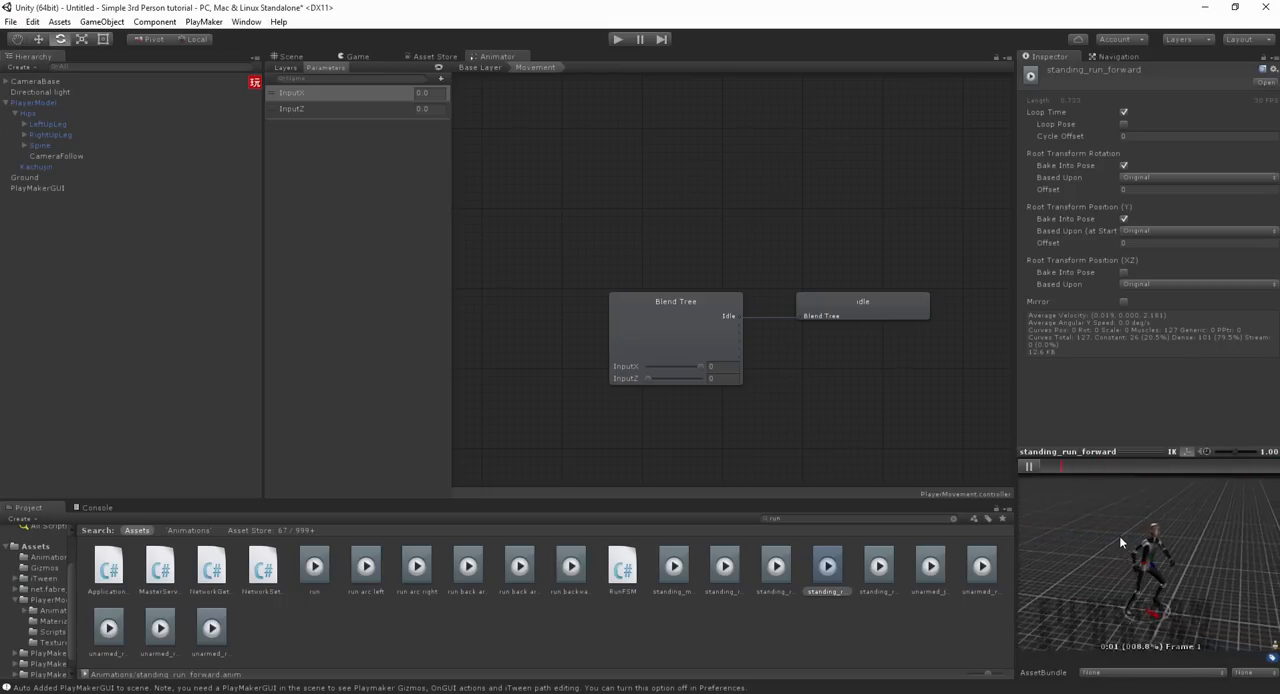
click(1031, 468)
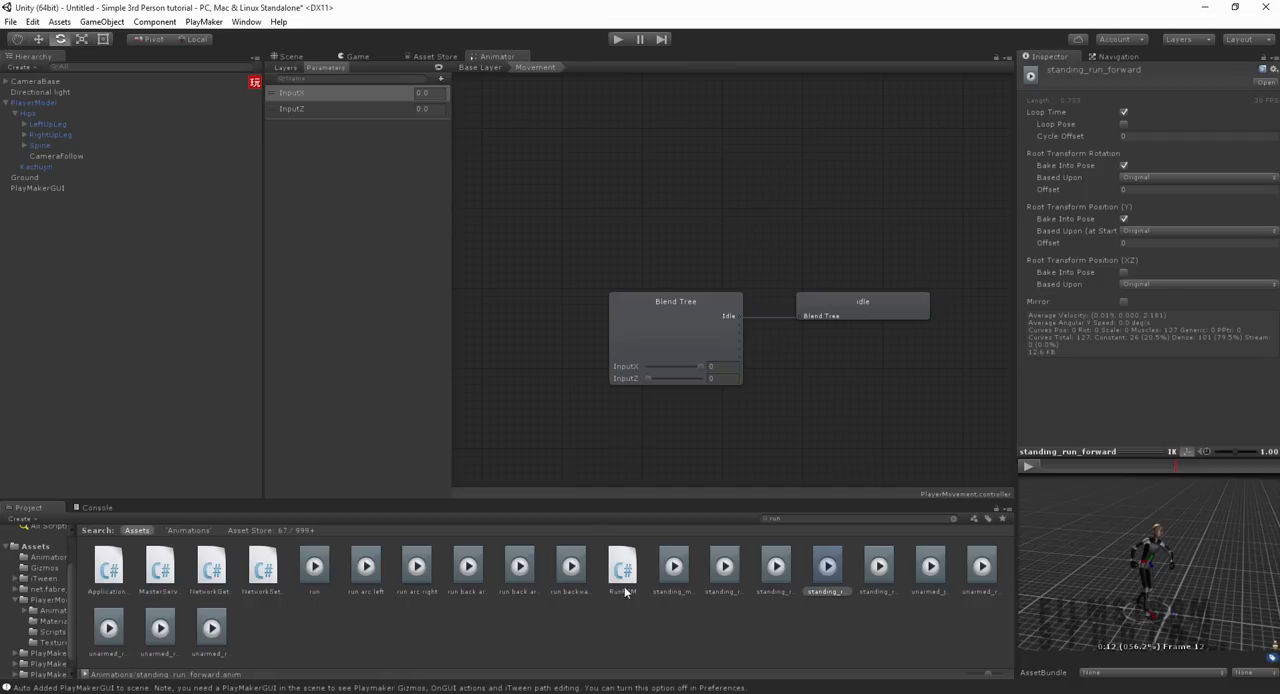
Step: Clear the asset search and look through the run, turn and walk clips in the PlayerModel Animation folder
click(547, 619)
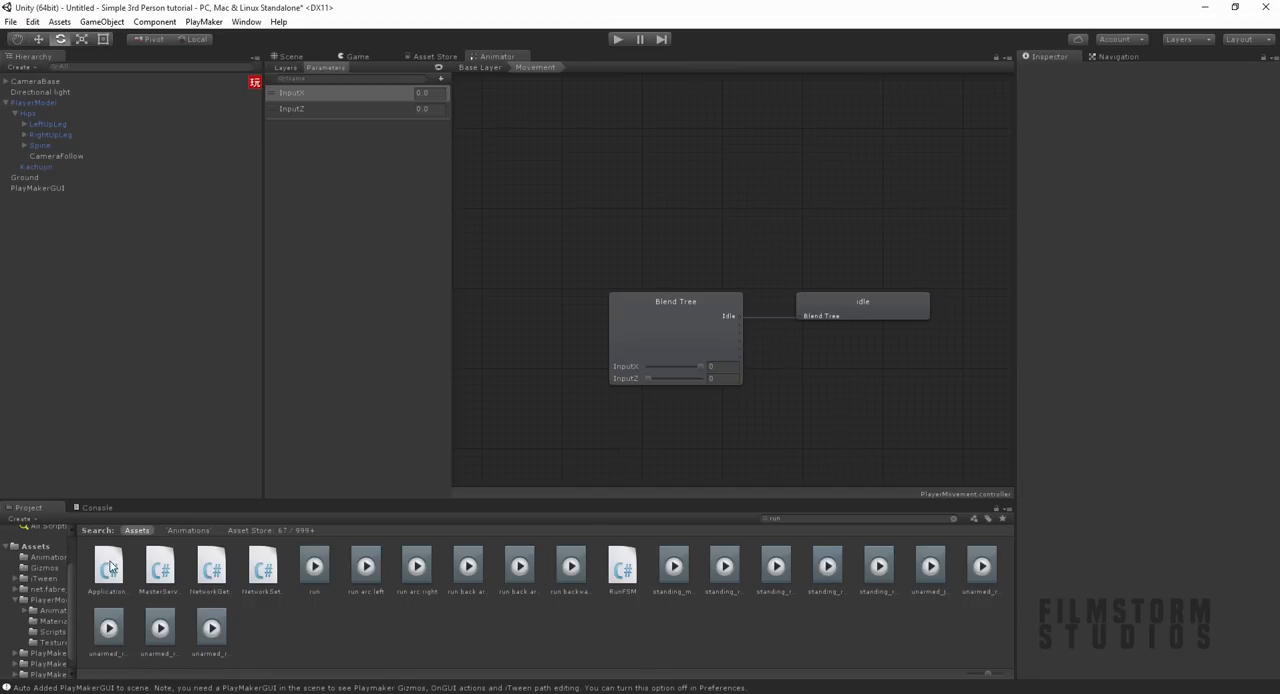
click(953, 518)
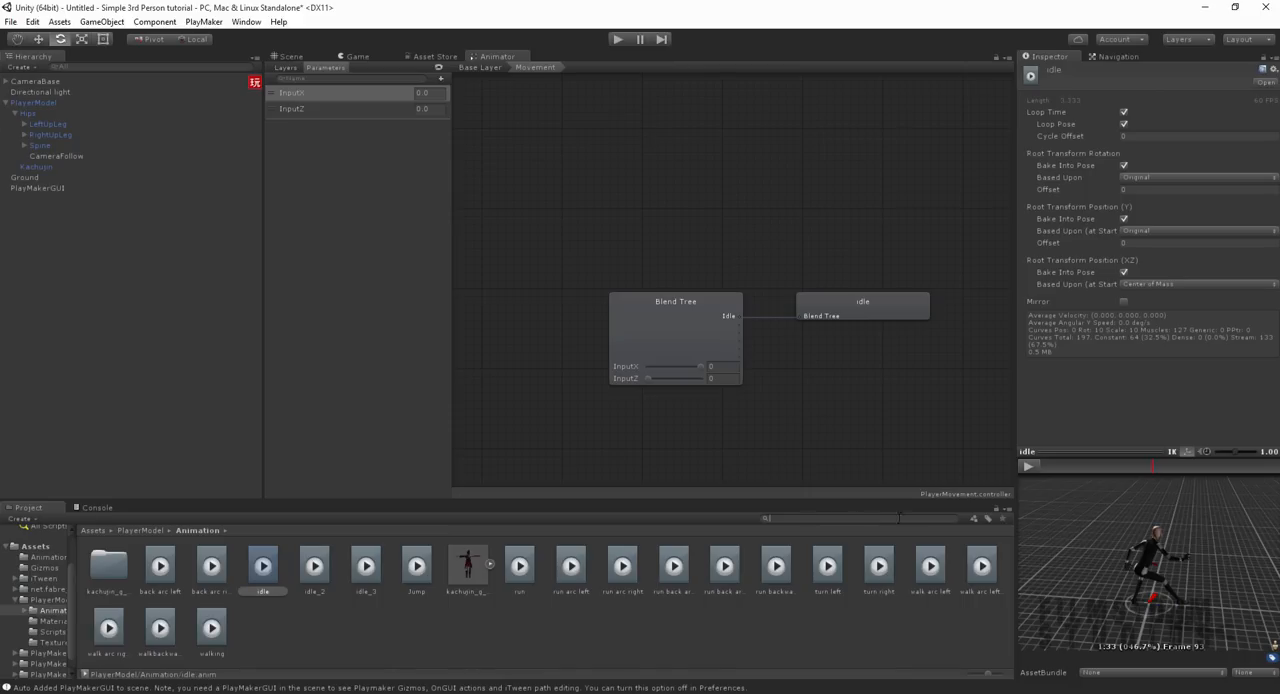
click(728, 582)
key(Right)
key(Right)
key(Right)
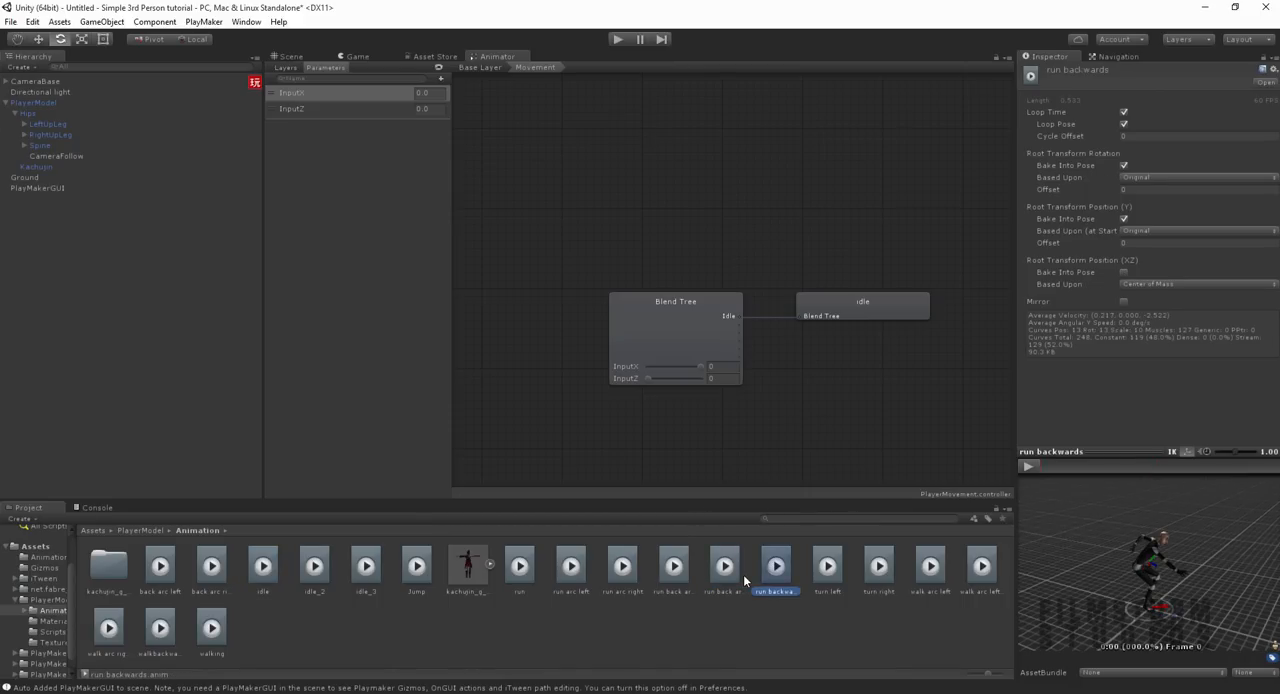
key(Right)
key(Right)
key(Right)
key(Right)
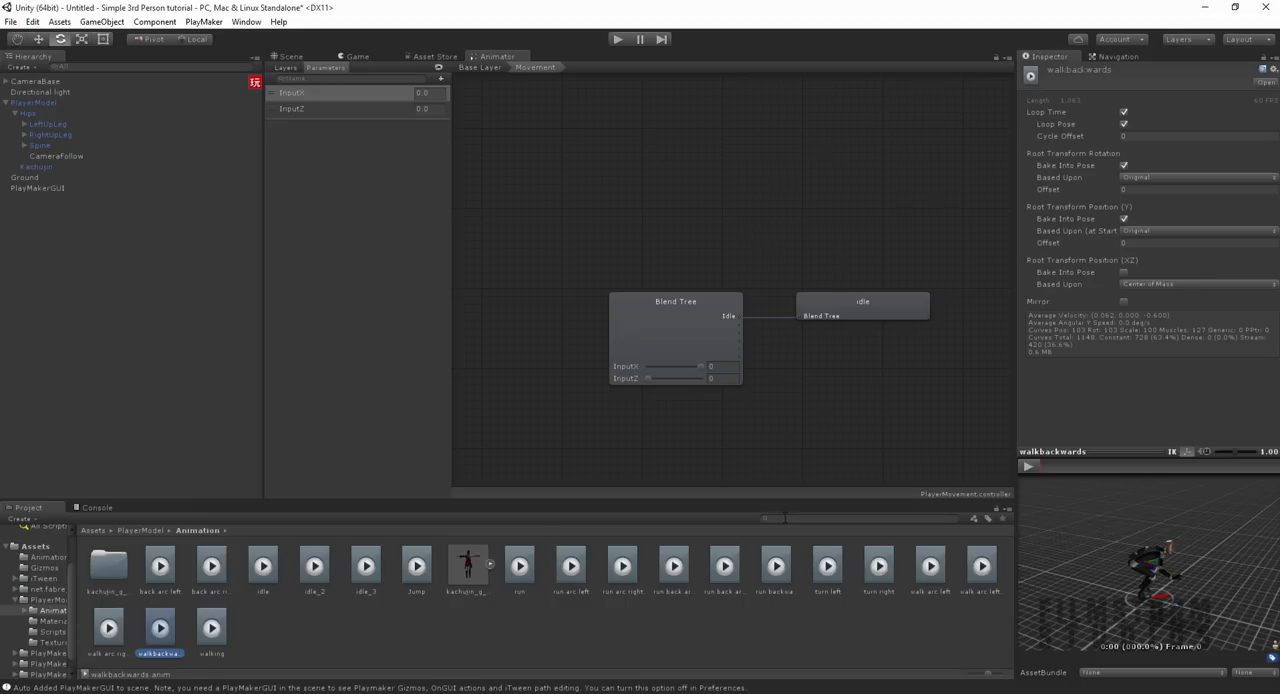
Step: Search the project for run clips again and preview standing_run_forward
text(run)
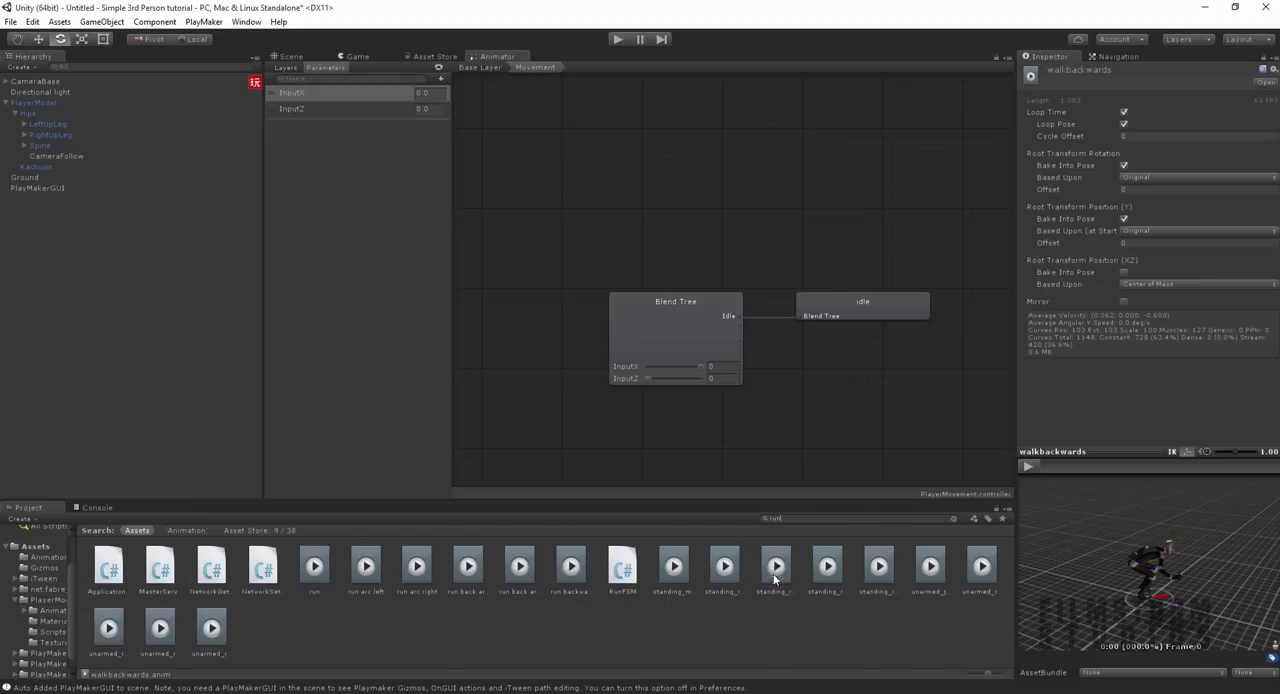
click(775, 575)
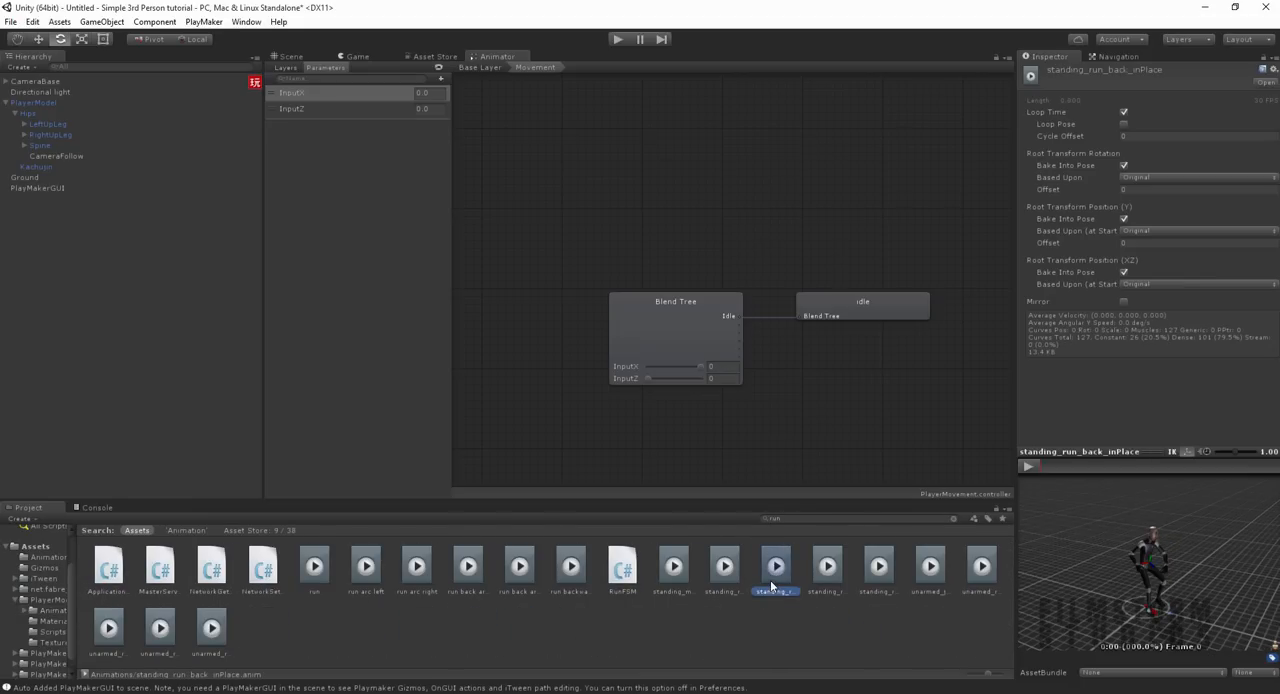
key(Right)
key(Right)
key(Left)
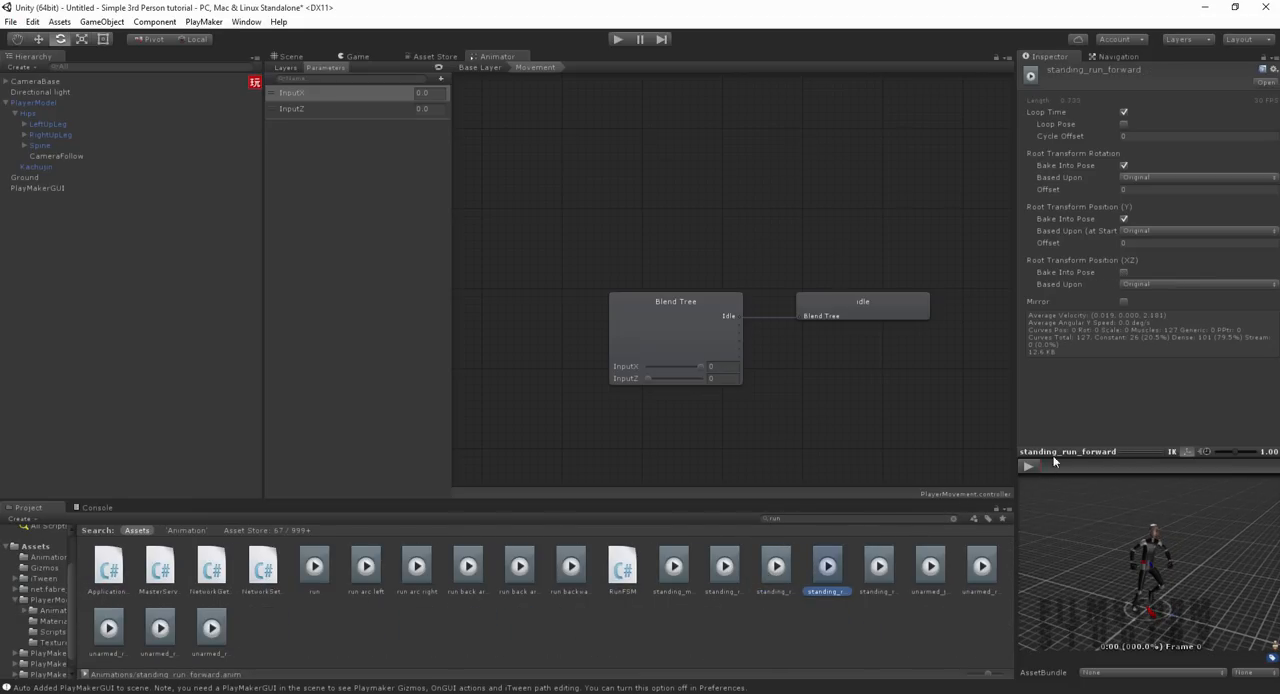
click(1029, 466)
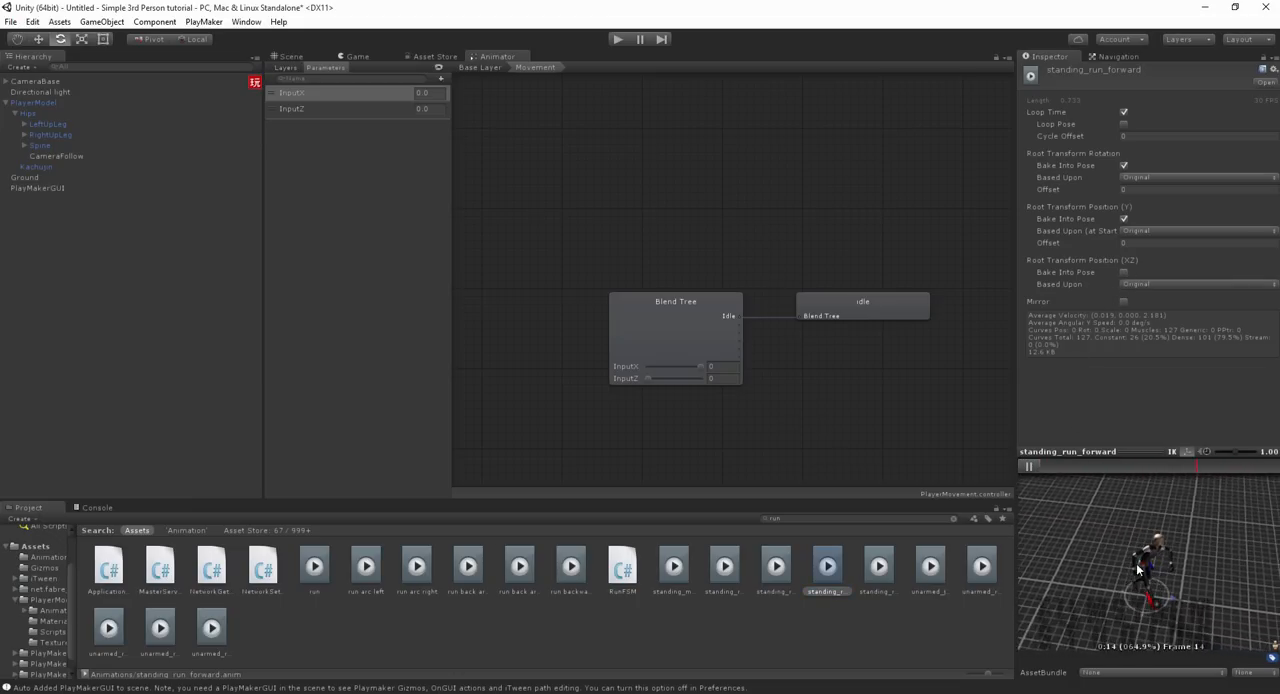
click(1029, 466)
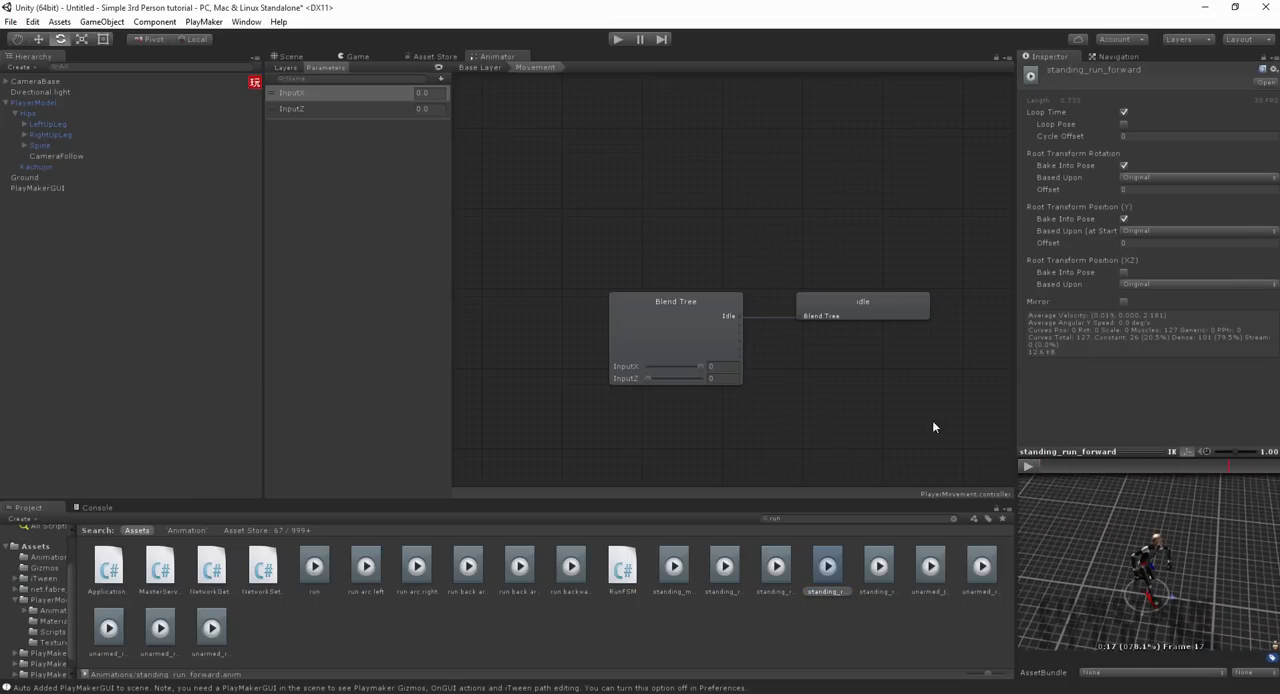
Step: Assign the standing_run_forward clip to the blend tree's second motion field and set its Pos Y to 1
click(697, 326)
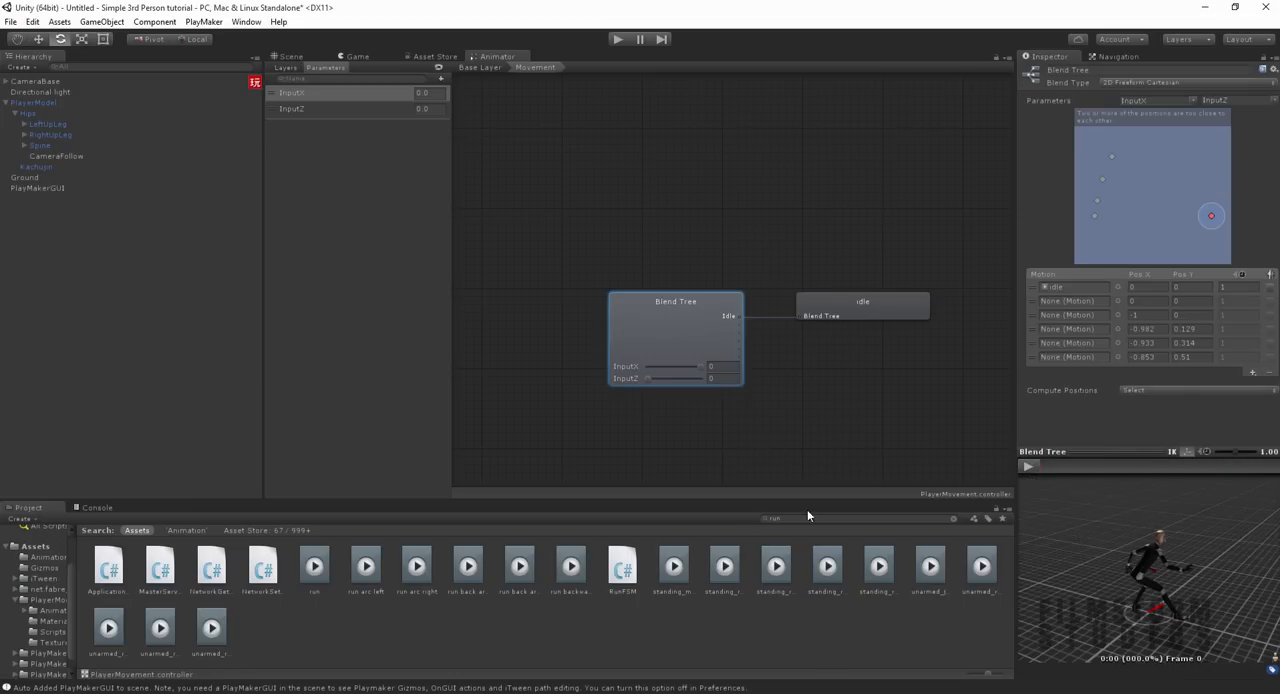
drag(1062, 310, 1067, 305)
click(1068, 303)
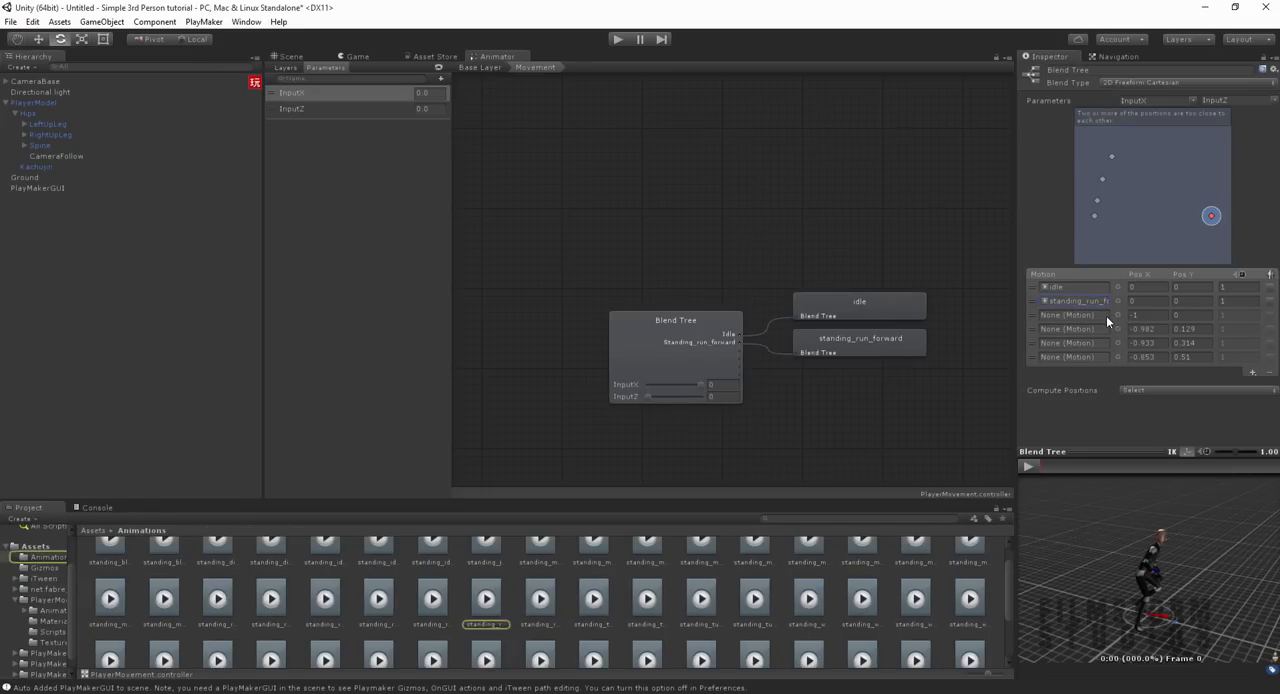
click(1188, 300)
text(1)
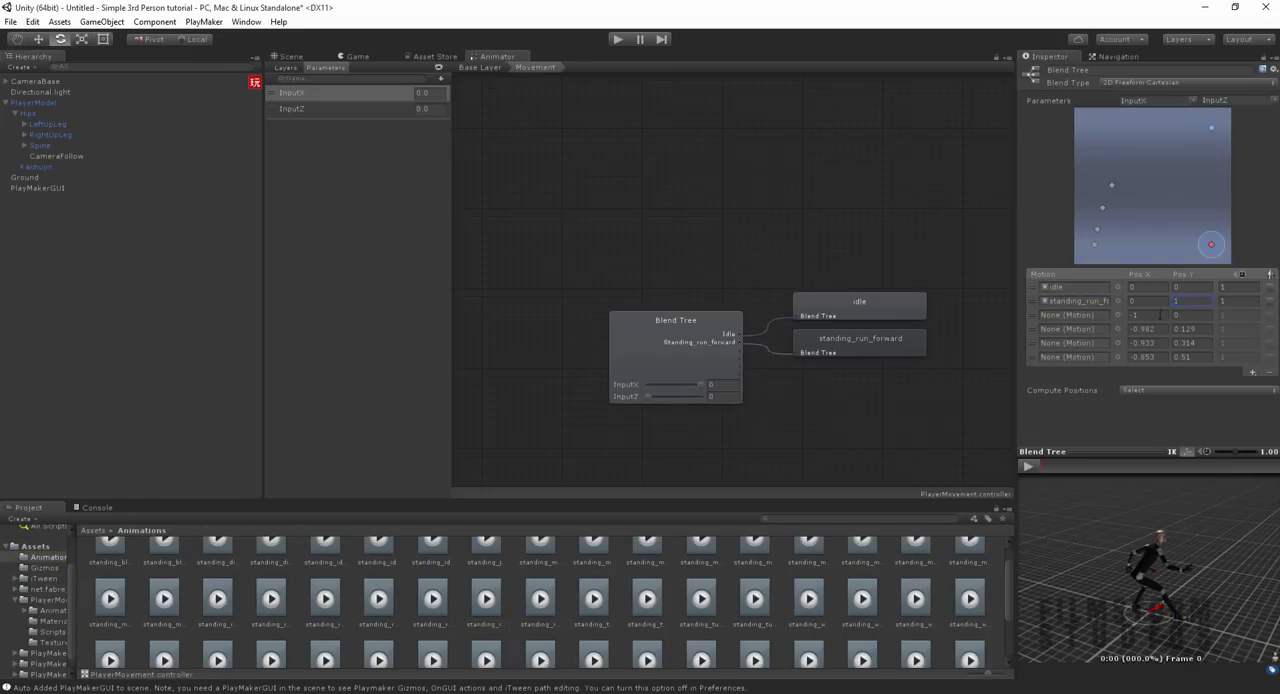
Step: Preview the blend tree playing around the idle position in the blend graph
click(1036, 464)
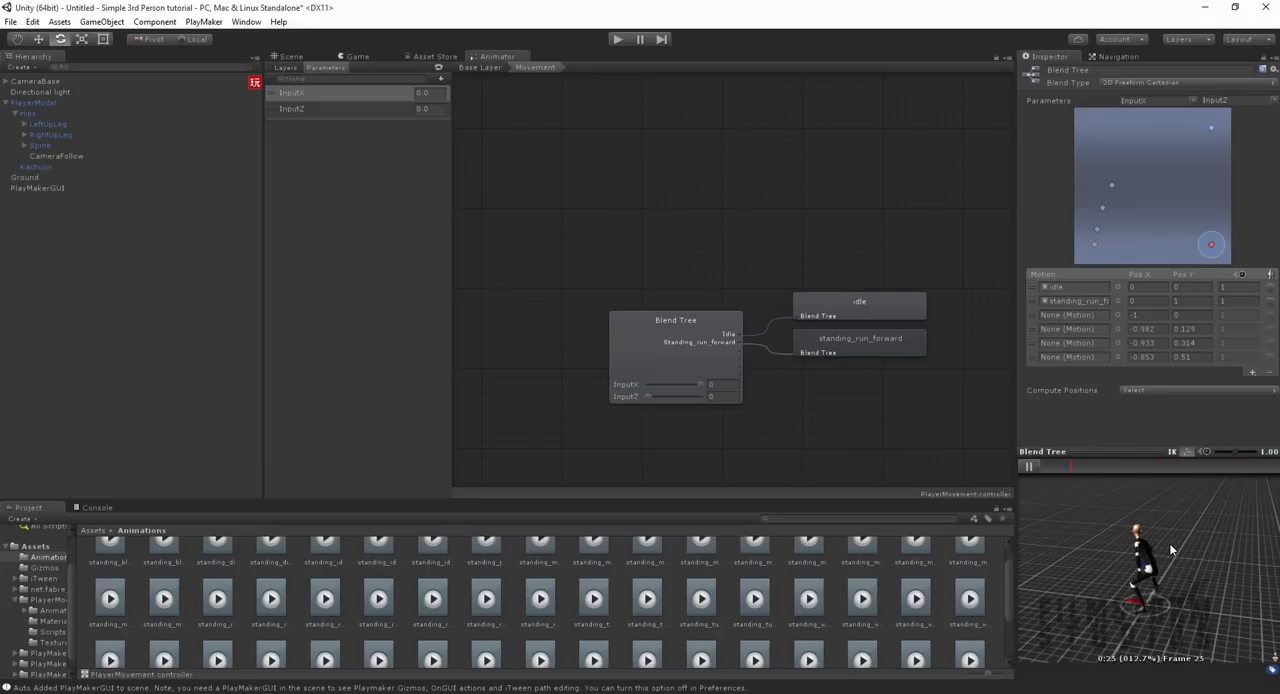
click(1212, 246)
mouse_move(1213, 247)
mouse_down()
mouse_move(1224, 94)
mouse_move(1212, 245)
mouse_move(1228, 230)
mouse_move(1209, 246)
mouse_up()
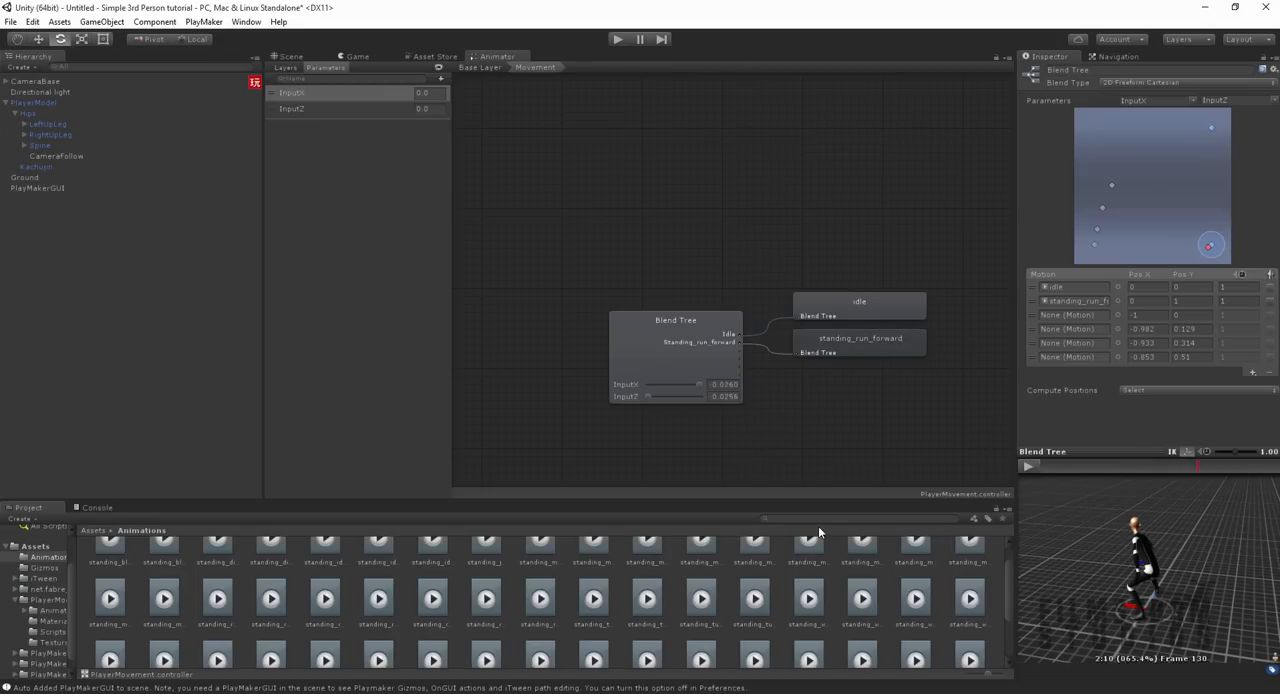
Step: Search the project for idle clips and replace the first motion field's clip with standing_idle
text(idle)
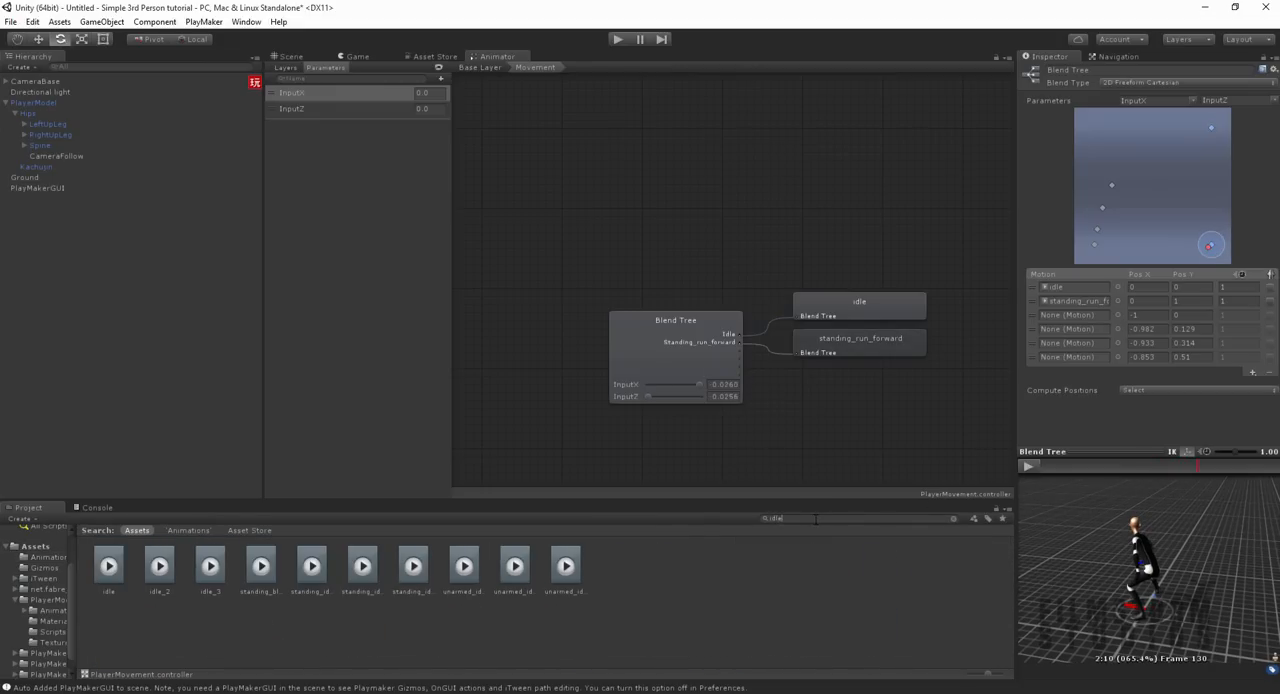
click(263, 570)
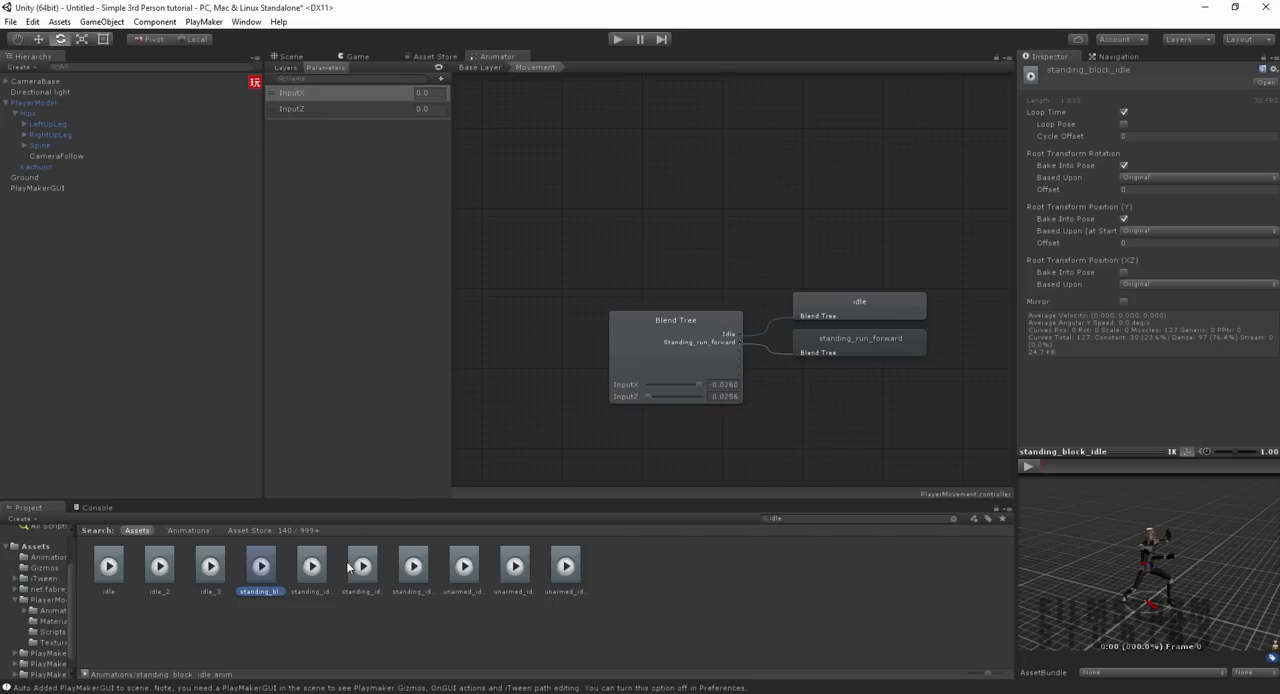
click(312, 567)
click(639, 358)
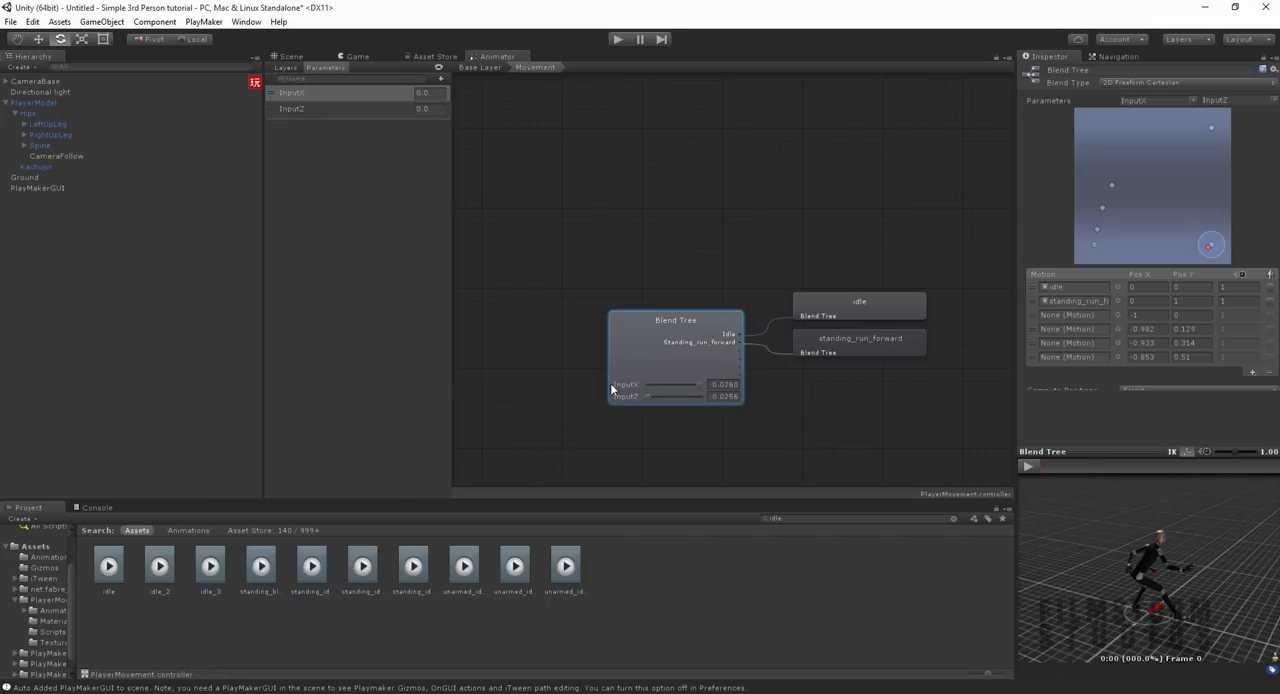
drag(1035, 342, 1059, 287)
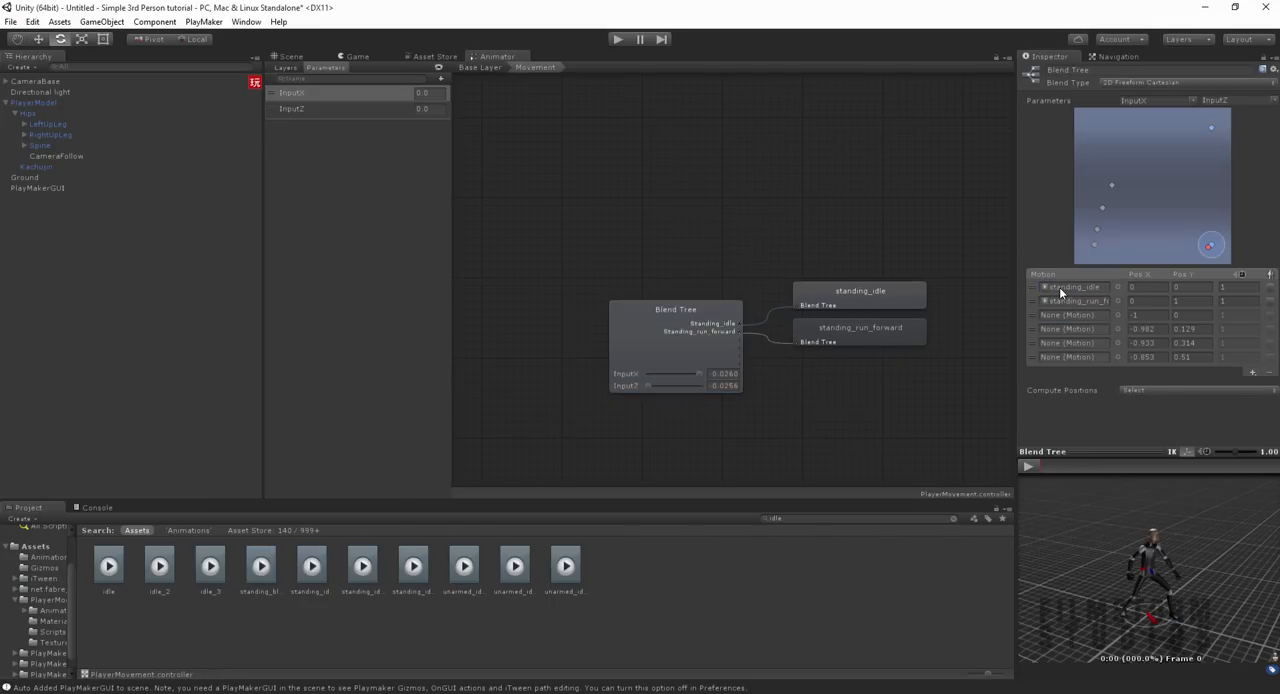
Step: Preview the blend between standing_idle and standing_run_forward by moving the blend point between their positions
click(1030, 466)
right_drag(1079, 559, 1165, 550)
mouse_move(1209, 246)
mouse_down()
mouse_move(1226, 110)
mouse_move(1215, 229)
mouse_move(1211, 167)
mouse_move(1218, 227)
mouse_up()
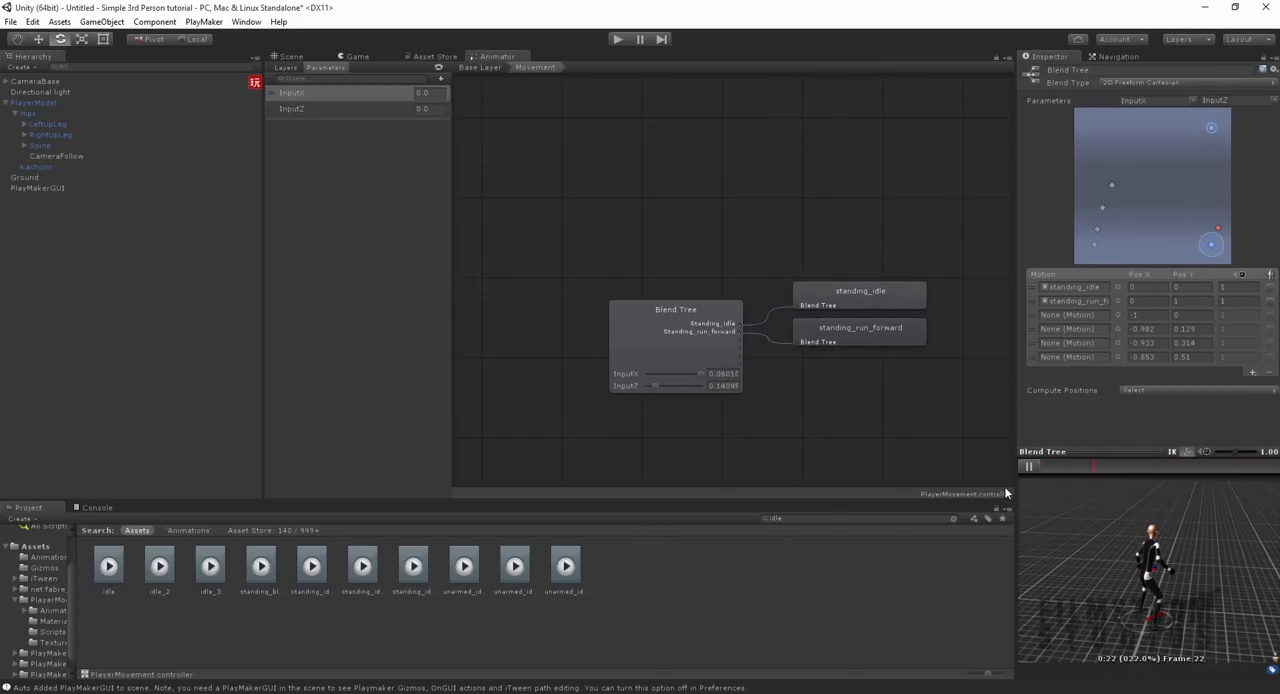
click(1027, 466)
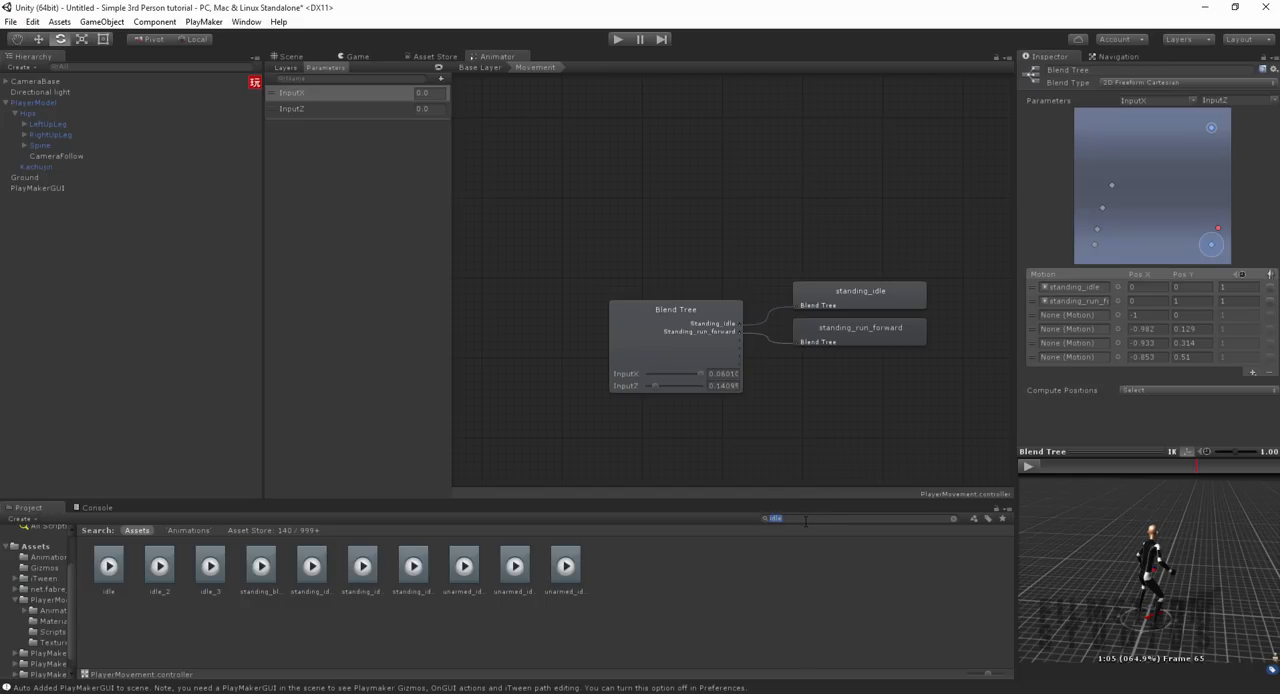
Step: Search the project for left clips, compare the standing ones, and preview standing_walk_left
text(left)
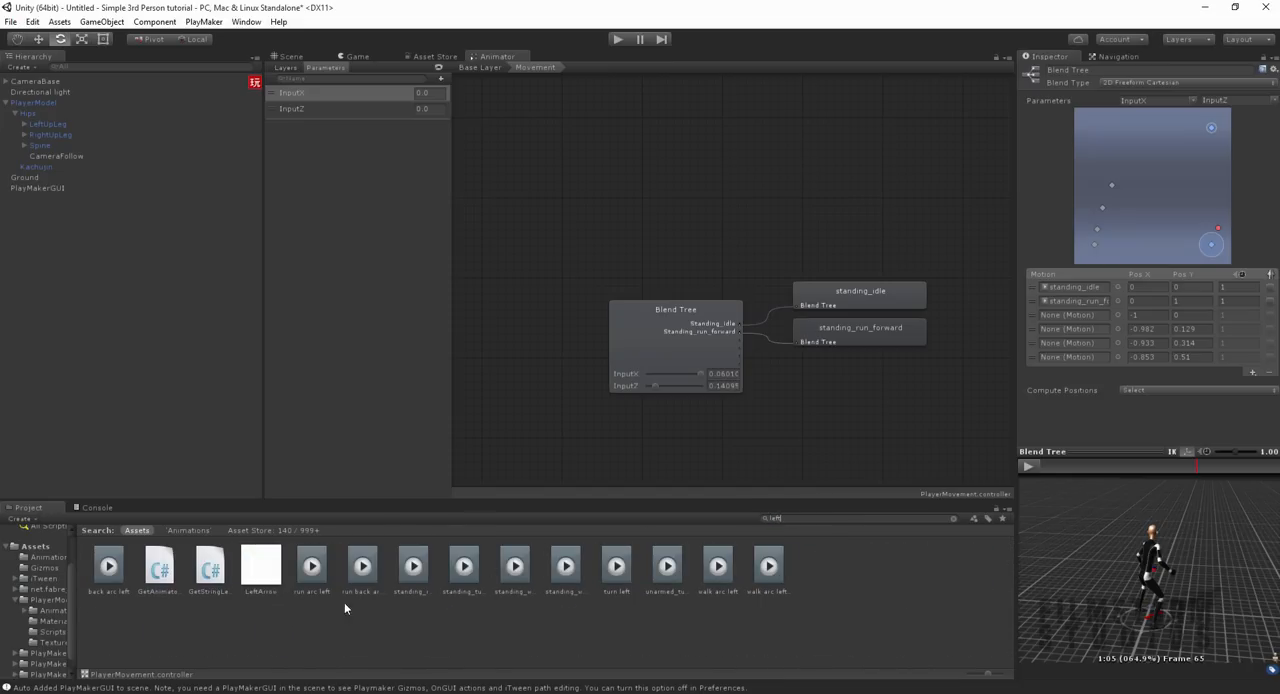
click(368, 592)
key(Right)
key(Right)
key(Right)
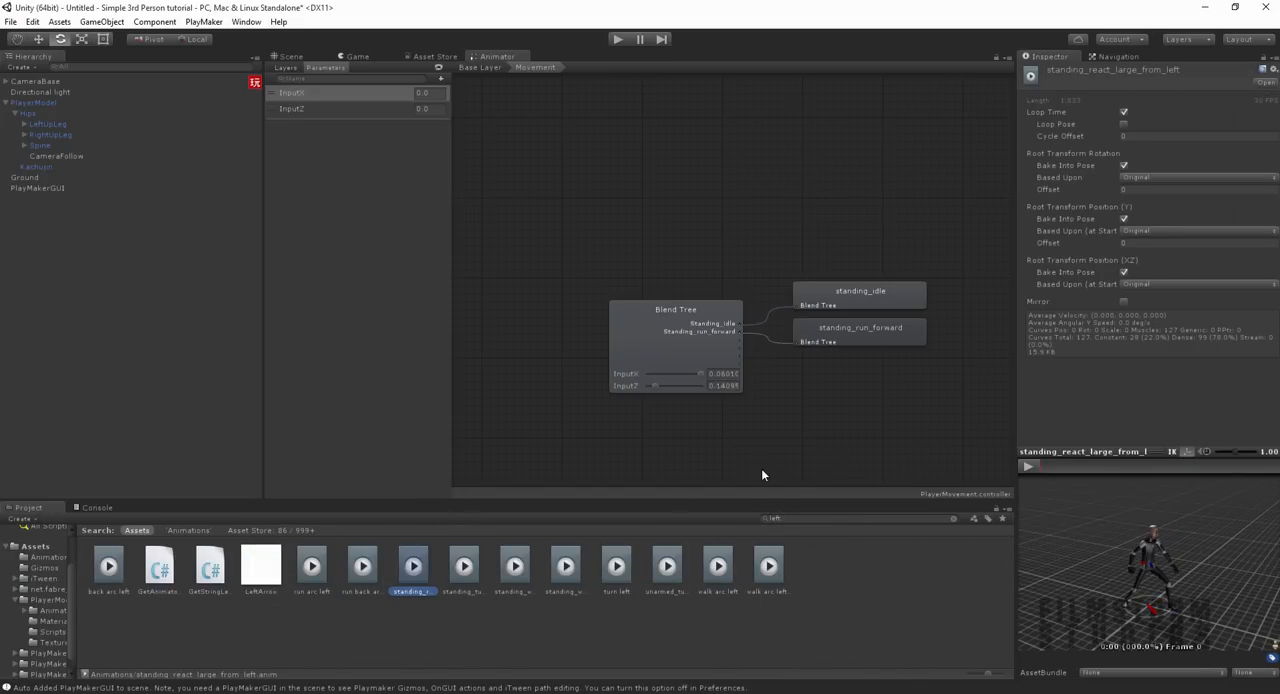
key(Right)
key(Right)
key(Right)
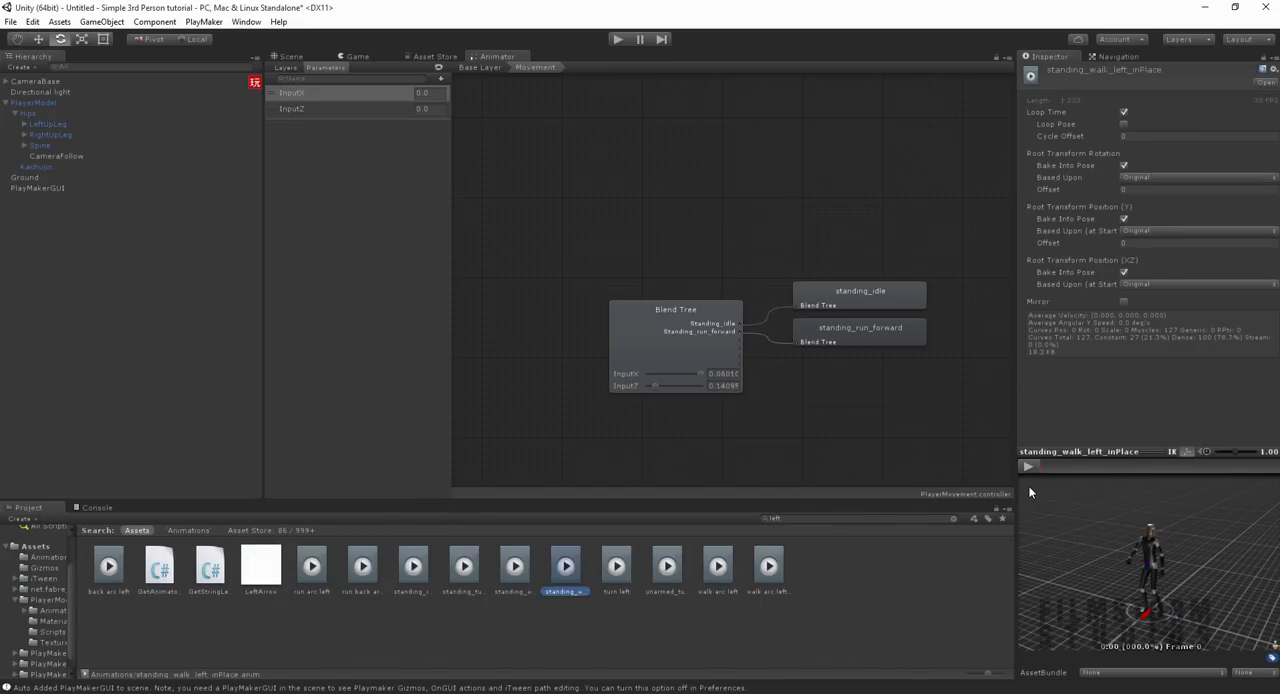
key(Right)
key(Right)
key(Left)
click(518, 568)
key(Left)
key(Right)
click(1025, 467)
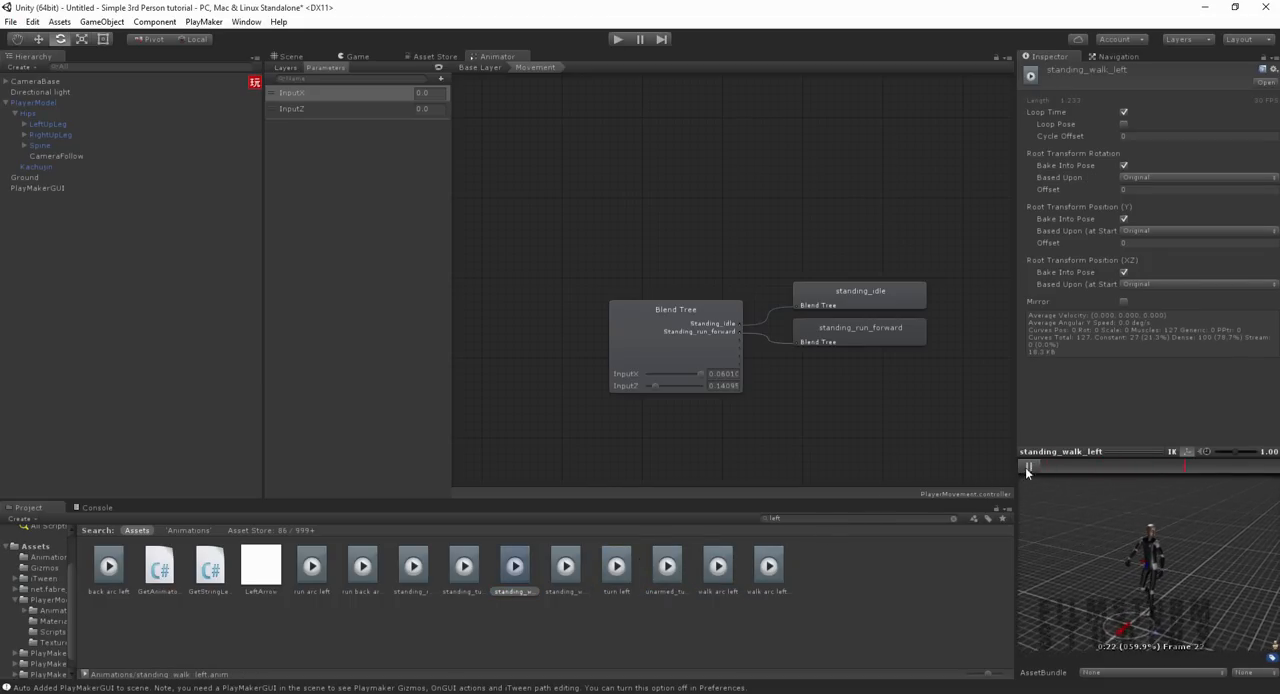
Step: Assign the standing_walk_left clip to the blend tree's third motion field and open its Pos X for editing
click(723, 354)
drag(1056, 323, 1062, 317)
click(1148, 315)
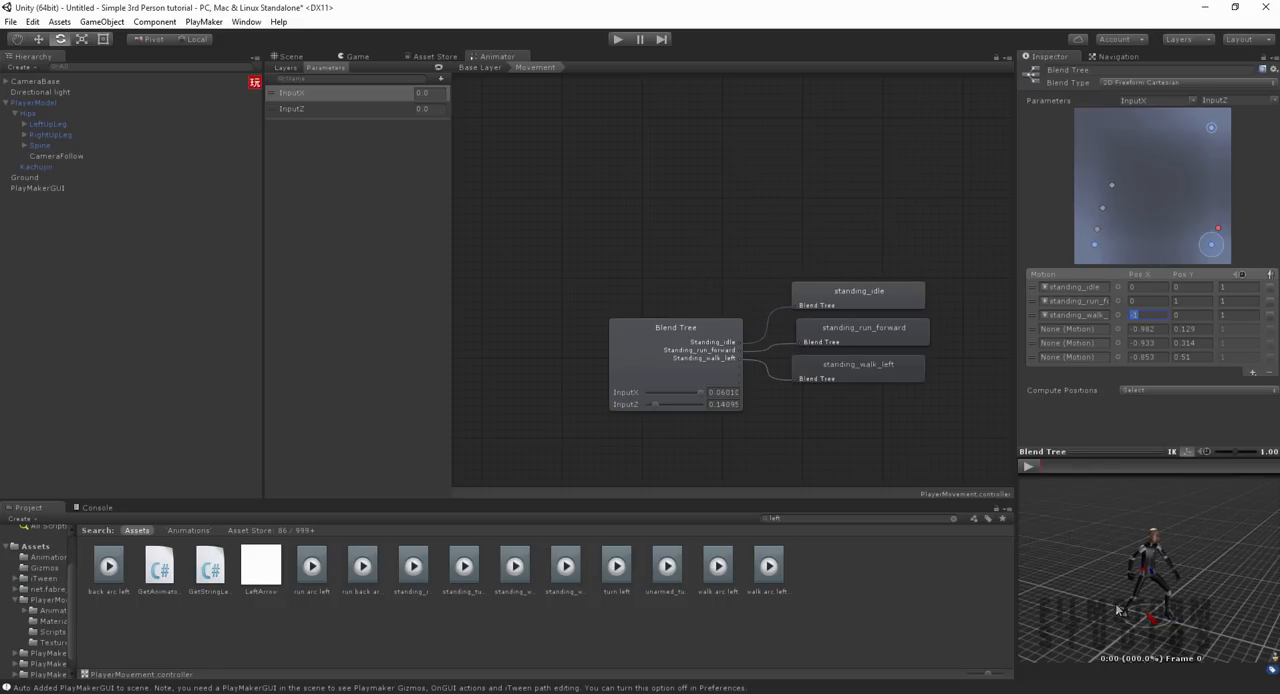
Step: Preview the blend tree with the blend point moved onto the standing_walk_left position
click(1029, 466)
drag(1217, 229, 1094, 251)
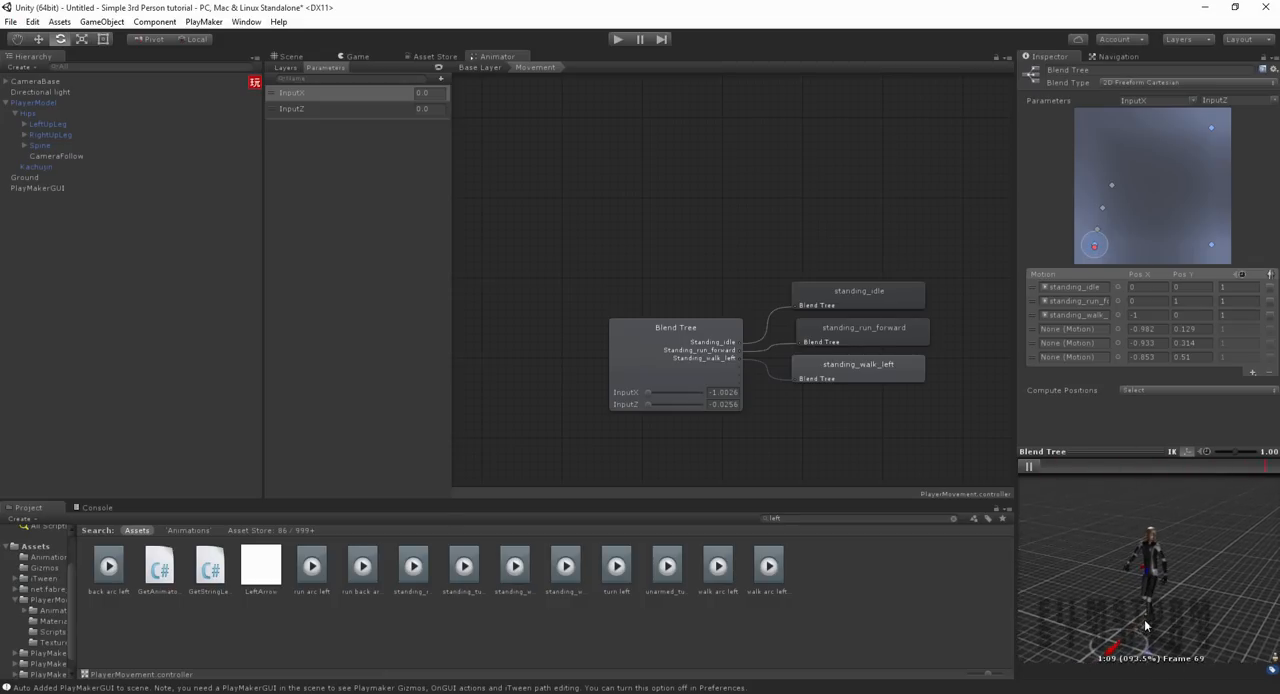
click(1030, 467)
Step: Compare the left clips, turn off Bake Into Pose for Root Transform Position (XZ) on standing_walk_left, and preview it
click(463, 570)
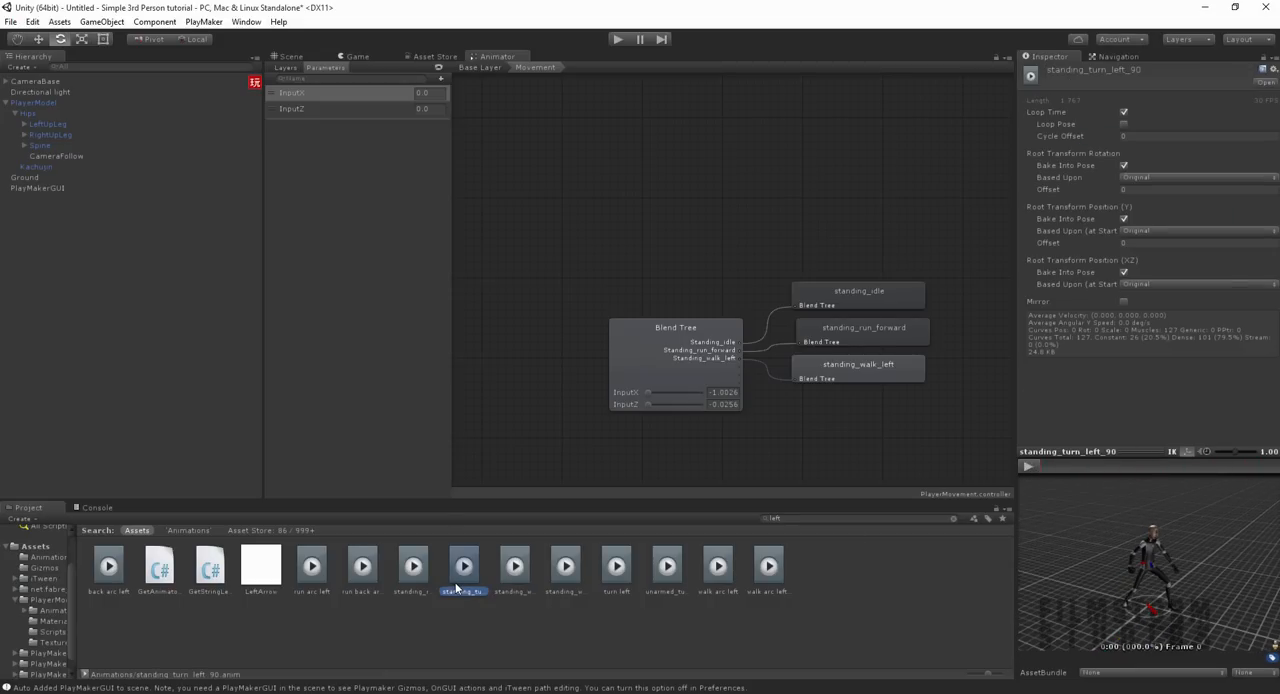
click(413, 575)
click(375, 580)
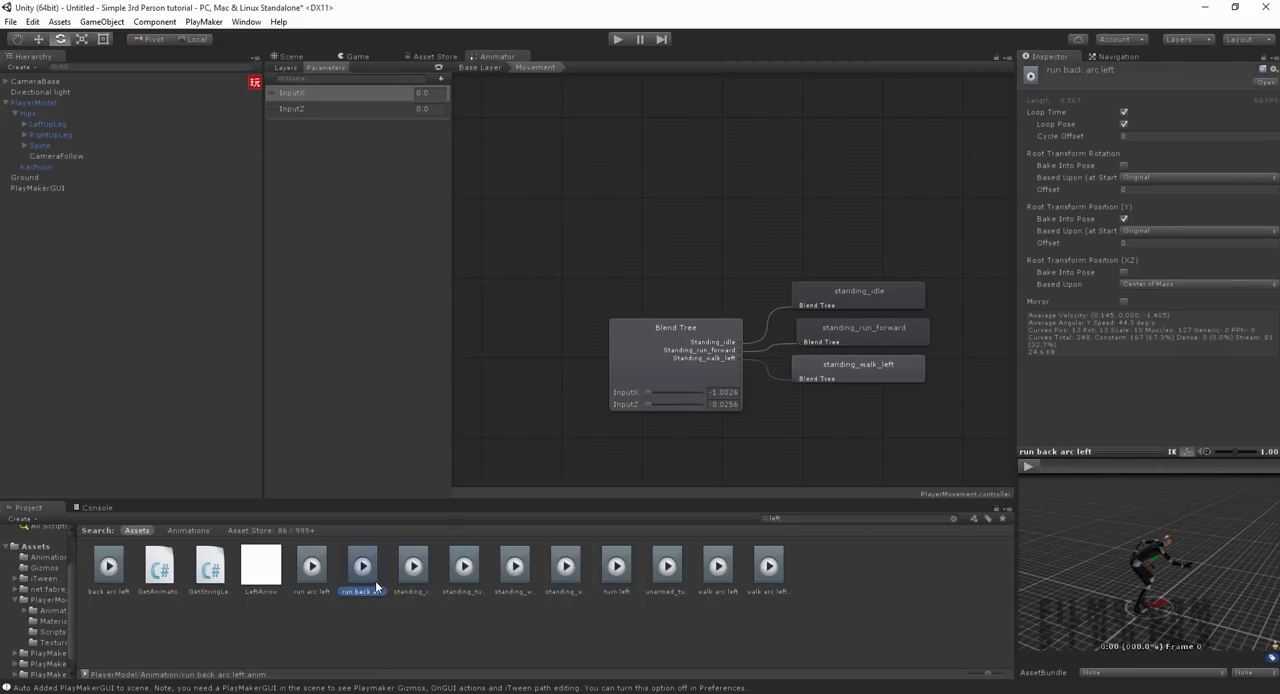
click(521, 584)
click(503, 593)
key(Right)
click(503, 593)
click(1122, 272)
click(1028, 466)
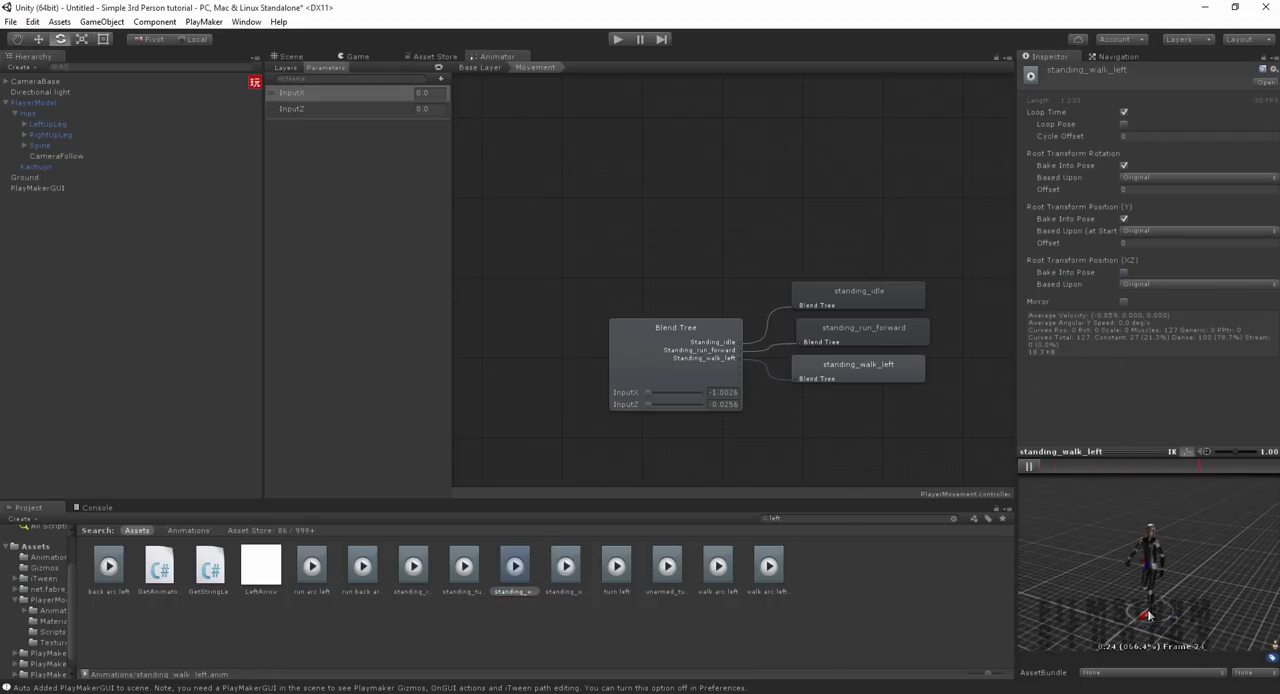
click(1029, 467)
Step: Search the project for right clips and look through them for standing_walk_right
click(799, 519)
text(right)
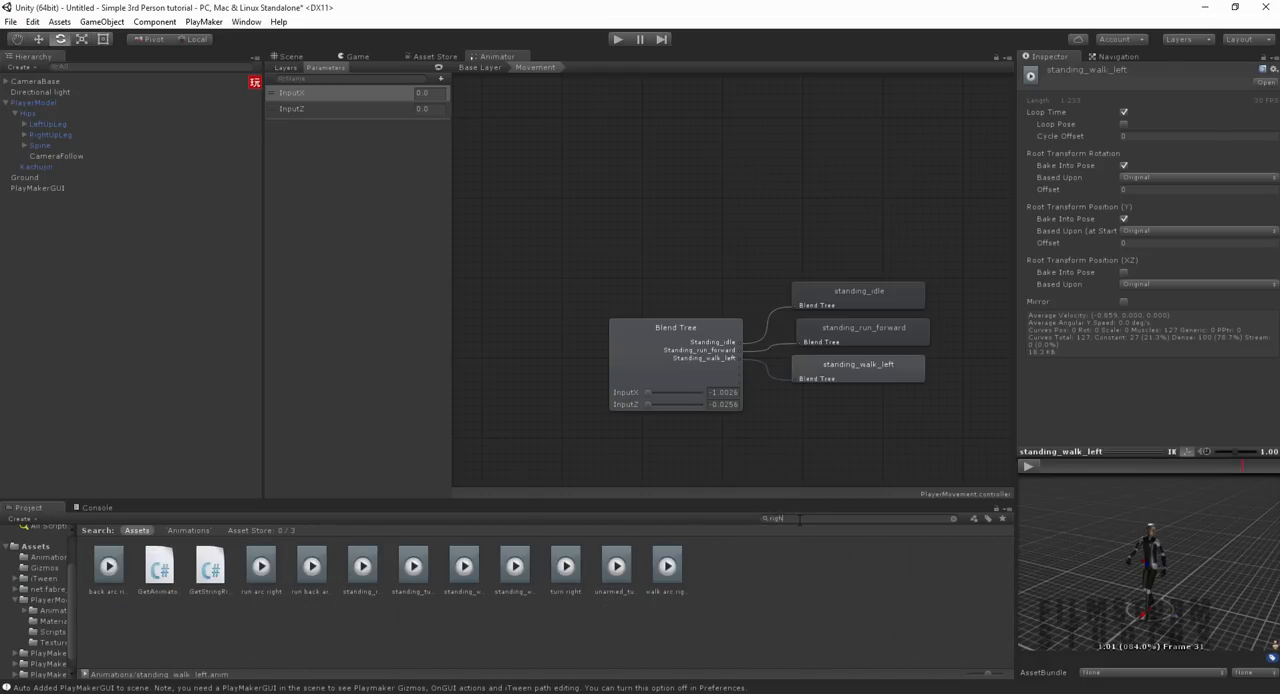
click(265, 568)
key(Right)
key(Right)
key(Right)
key(Right)
key(Right)
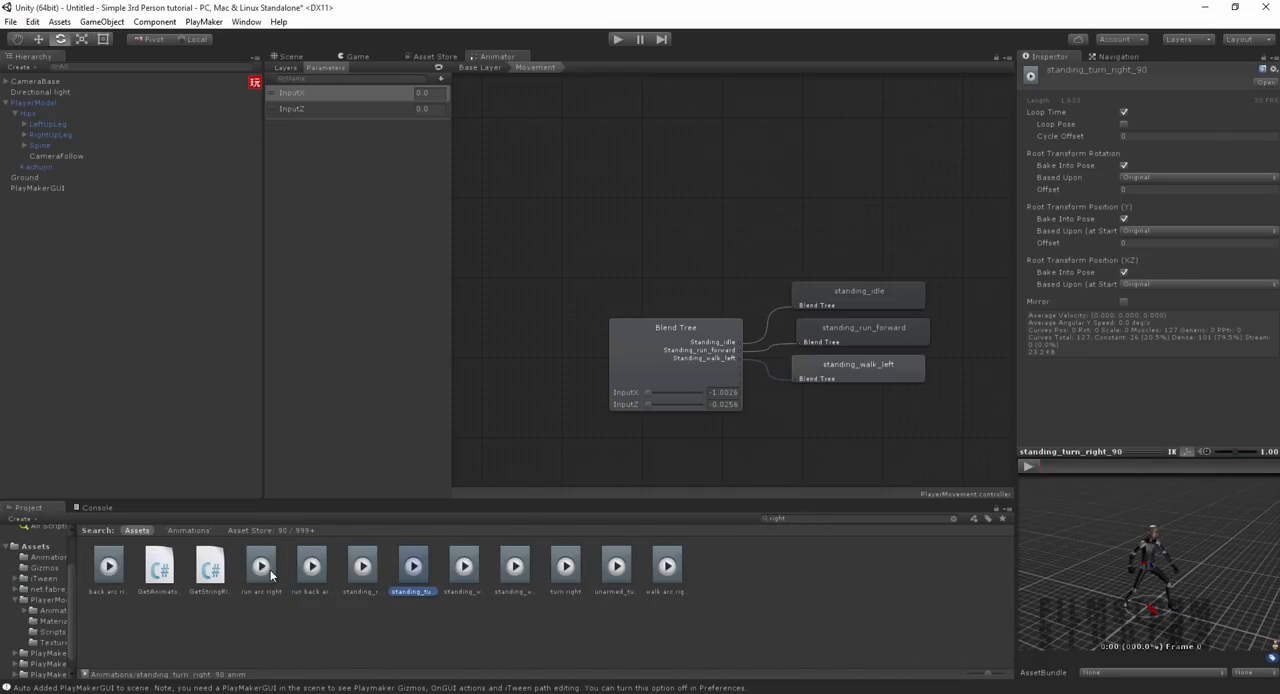
key(Left)
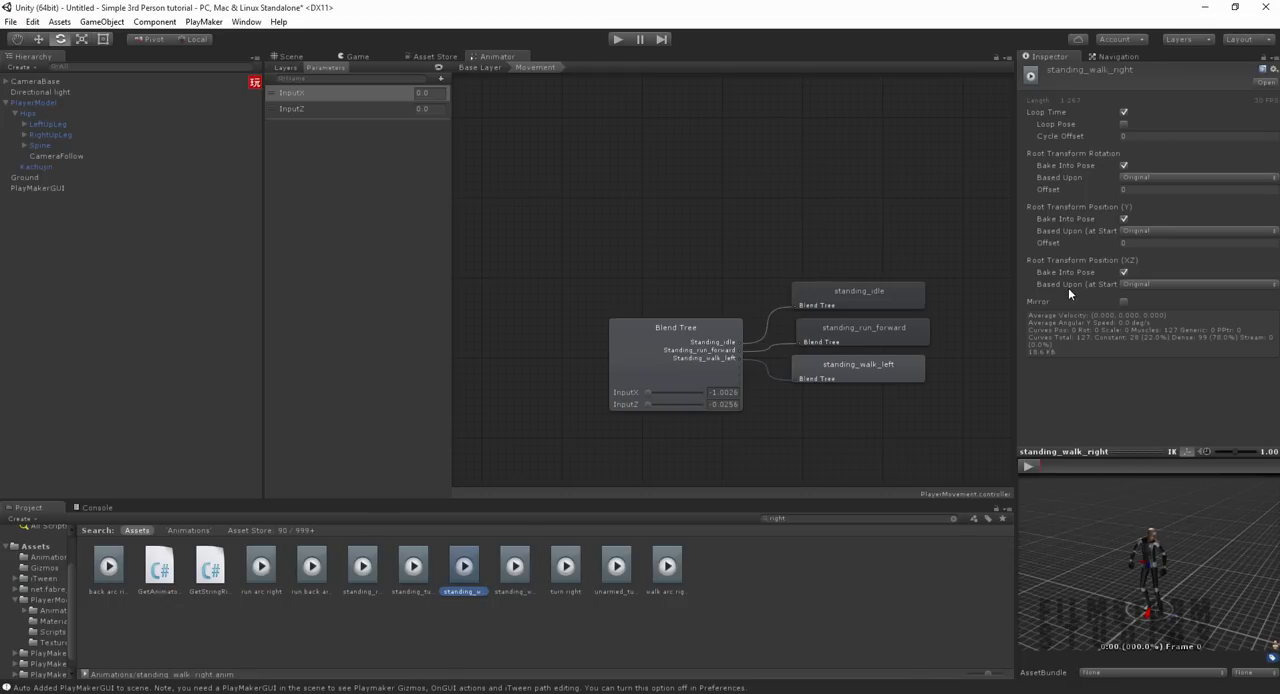
Step: Assign standing_walk_right to the Movement blend tree as the fourth motion, ordered below standing_walk_left
click(693, 362)
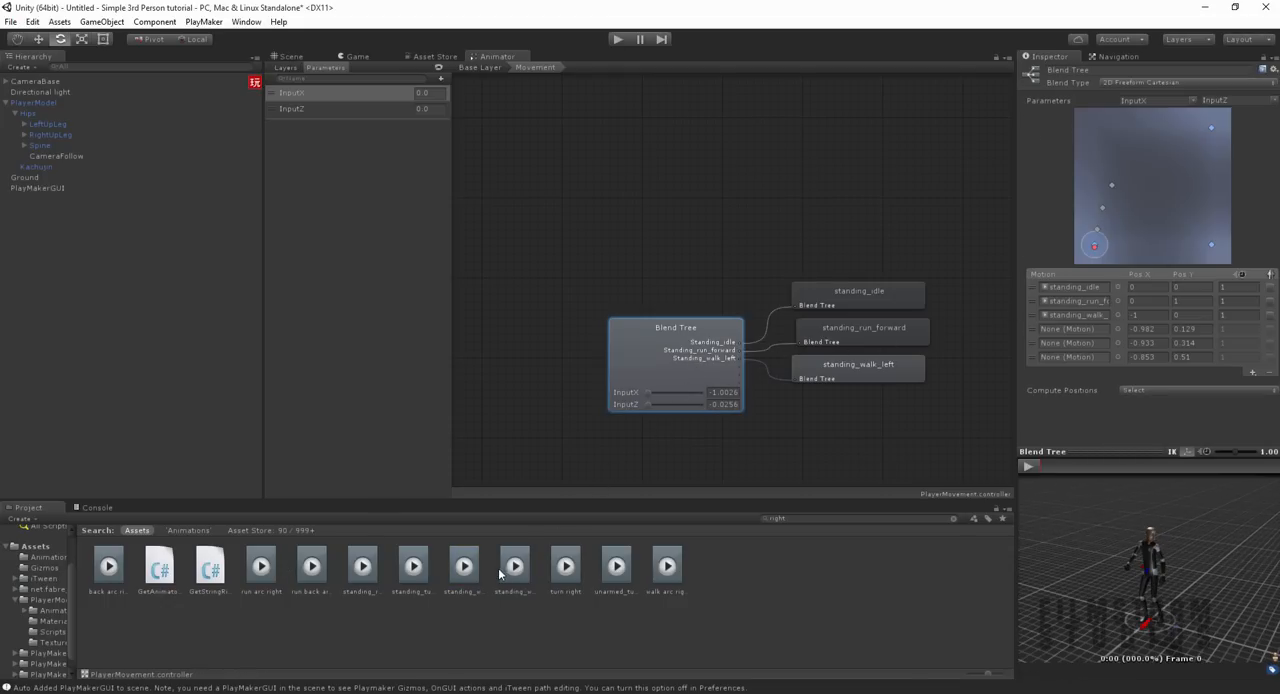
drag(464, 568, 1162, 328)
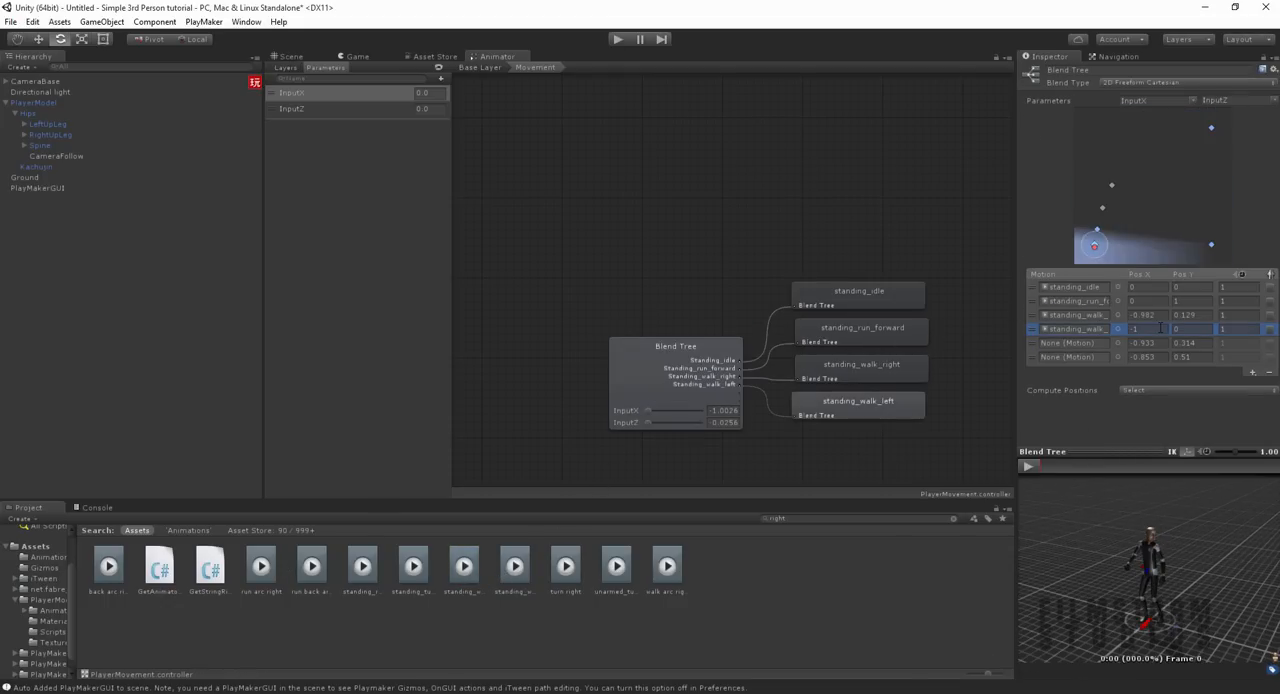
drag(1040, 318, 1036, 331)
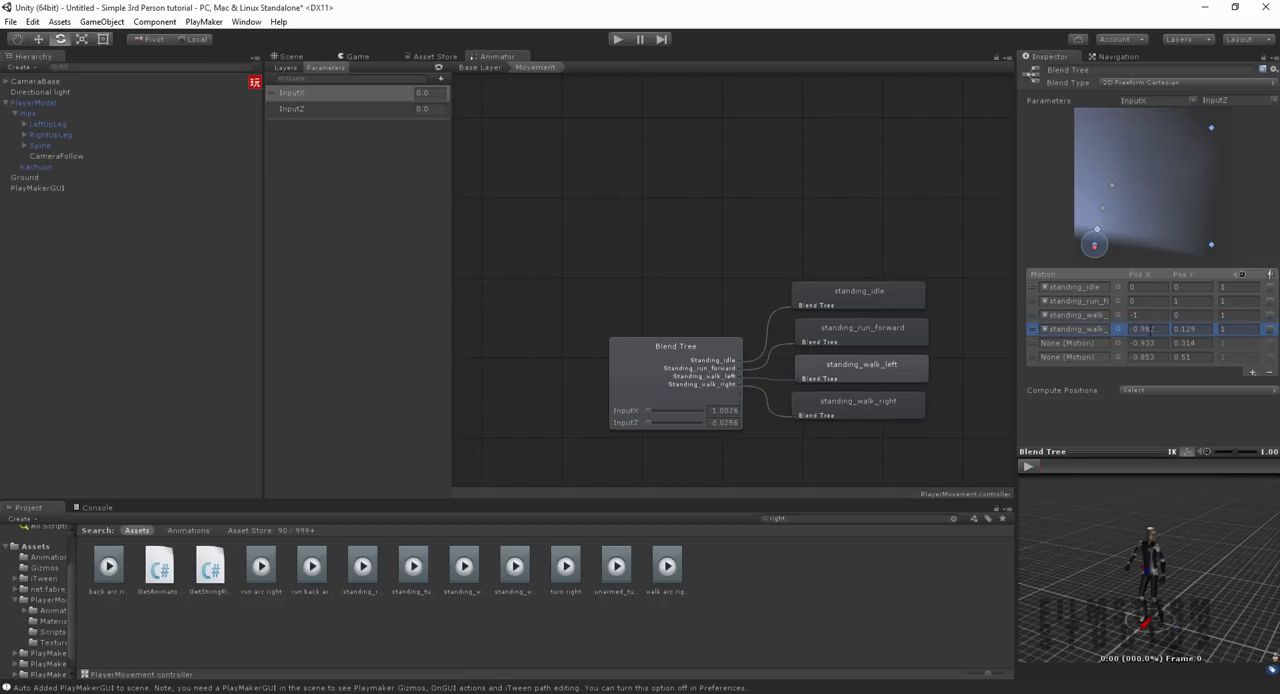
Step: Set the standing_walk_right motion's position to Pos X 1 and Pos Y 0
text(0)
key(Tab)
text(0)
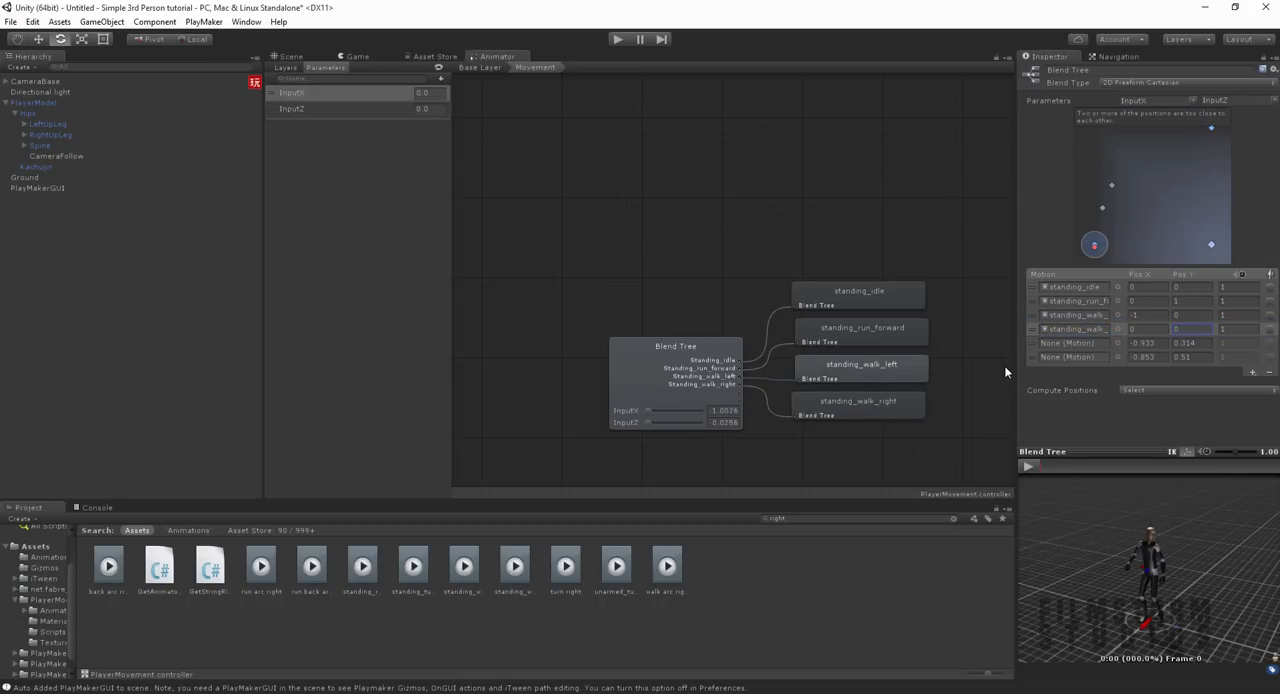
click(1156, 328)
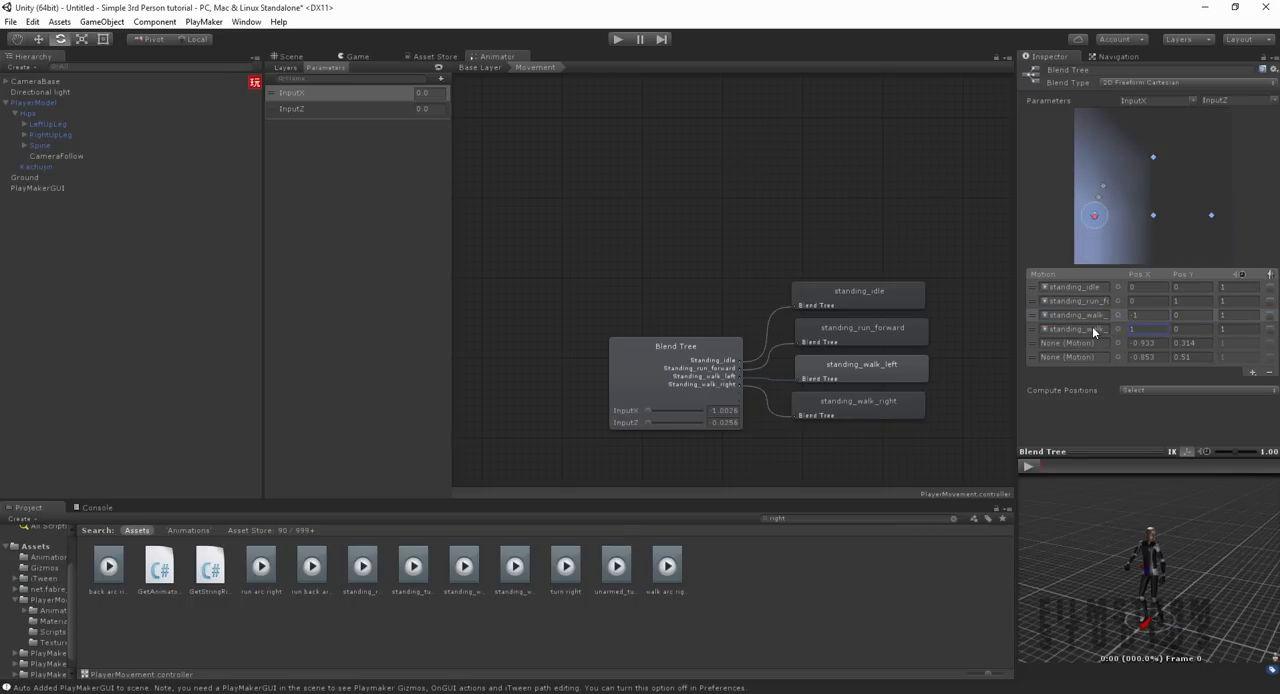
Step: Preview the blend tree while moving the blend point from standing_walk_left to standing_walk_right and back to standing_idle
click(1027, 466)
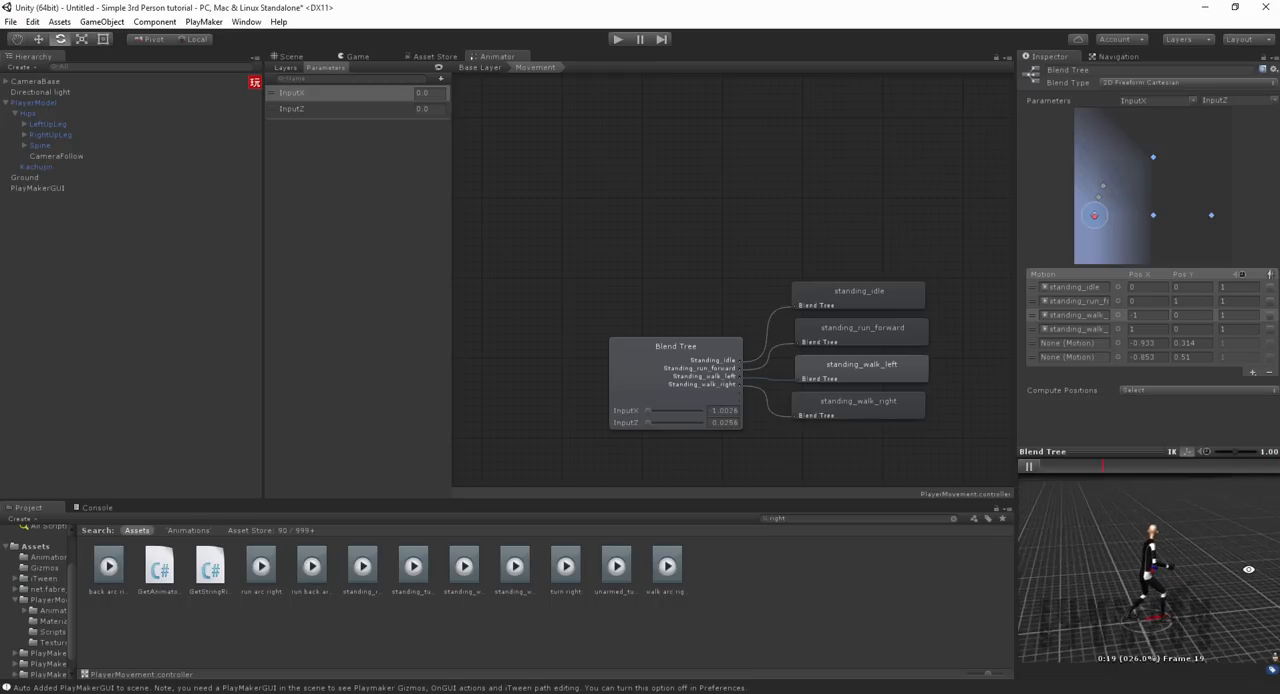
drag(1094, 220, 1212, 220)
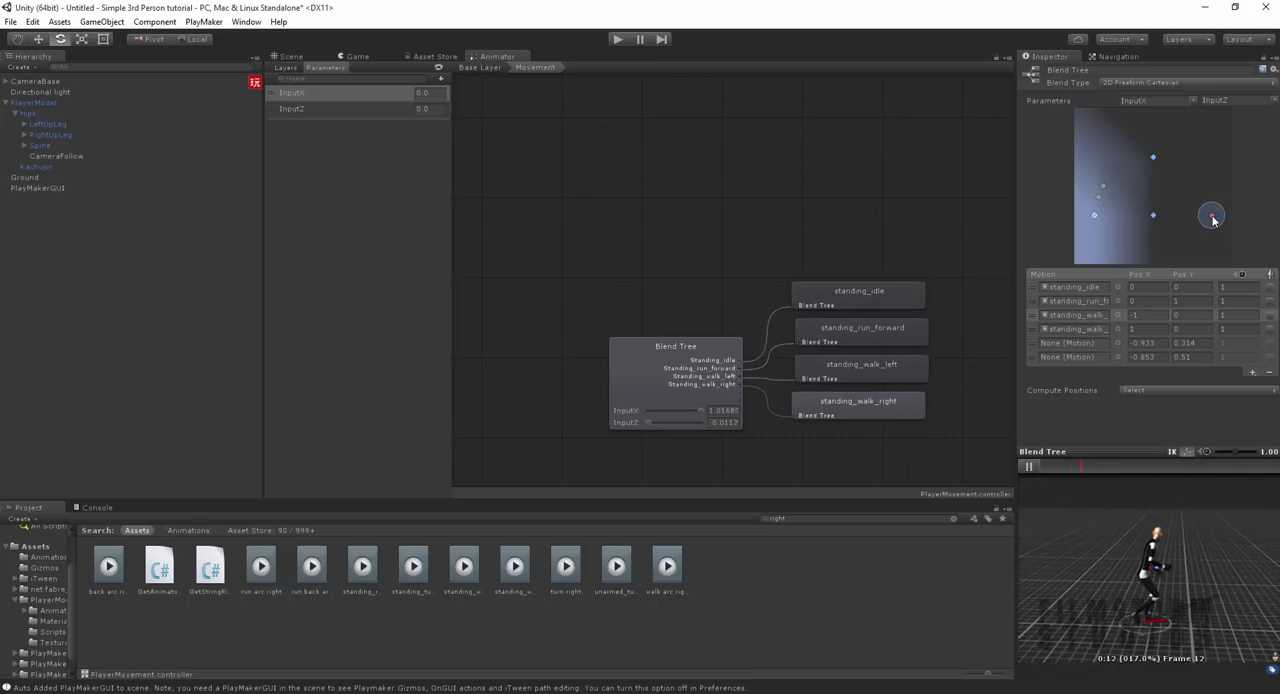
mouse_move(1212, 219)
mouse_down()
mouse_move(1137, 216)
mouse_move(1154, 161)
mouse_move(1152, 214)
mouse_move(1276, 232)
mouse_move(1075, 210)
mouse_move(1153, 222)
mouse_up()
click(1035, 466)
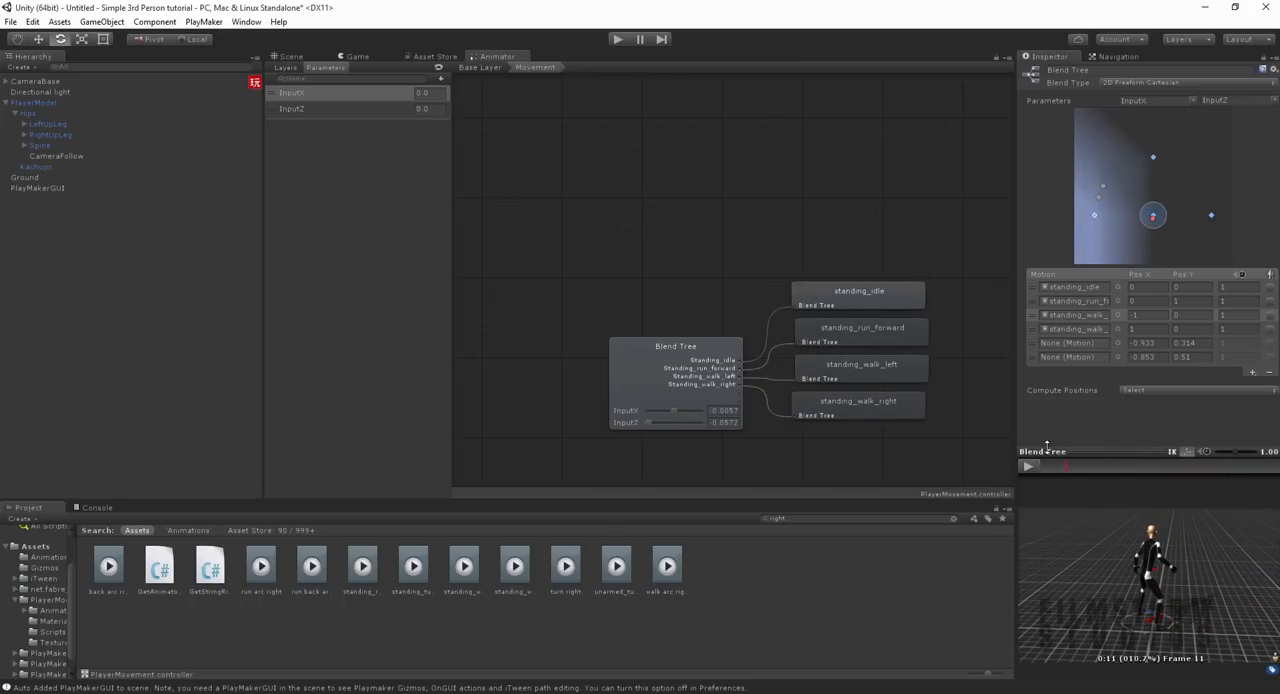
Step: Set the speed of standing_walk_left and standing_walk_right to 1.5 and preview with the blend point moved to standing_run_forward
text(.5)
click(1224, 328)
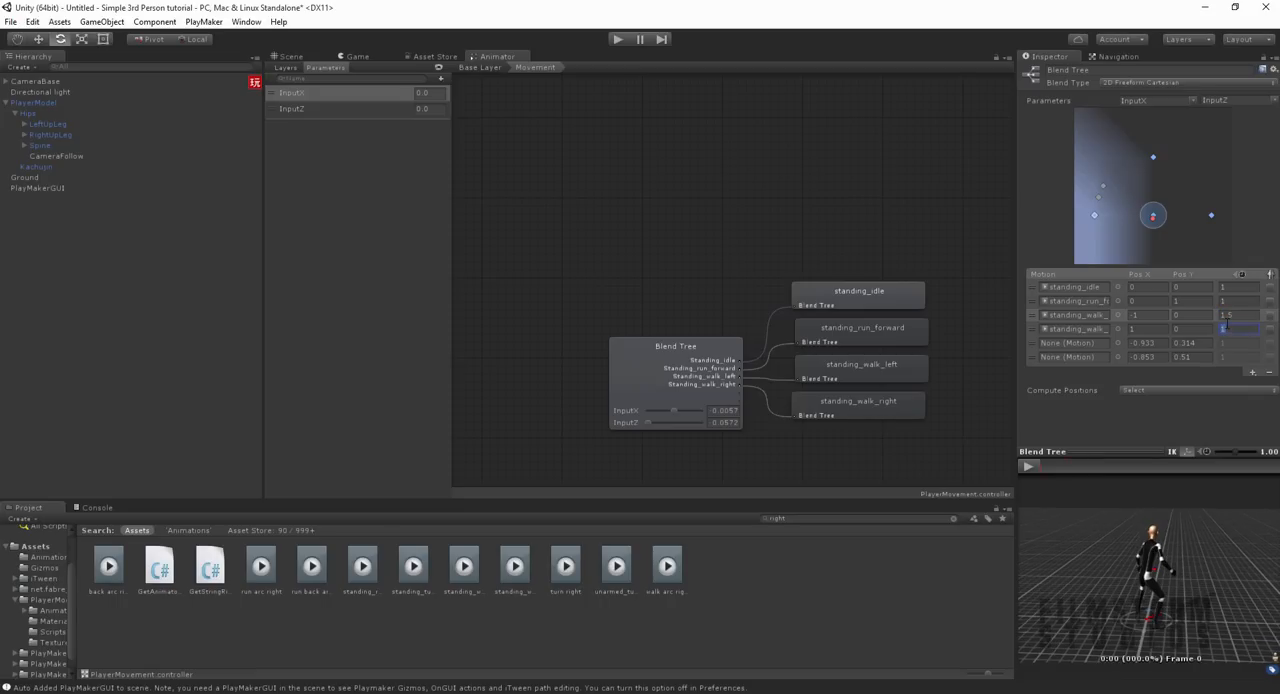
text(.5)
click(1027, 466)
drag(1153, 215, 1153, 152)
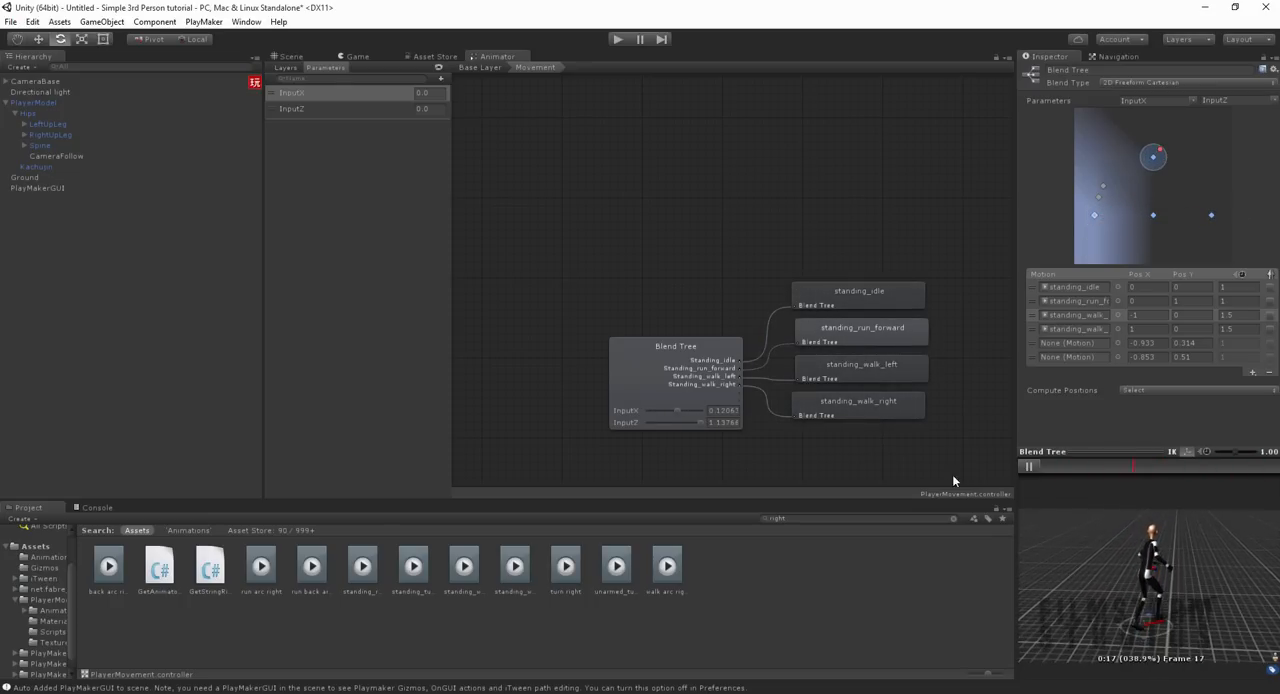
click(1027, 466)
Step: Set the standing_run_forward motion's speed to 1.5 and preview the blend tree
click(1240, 304)
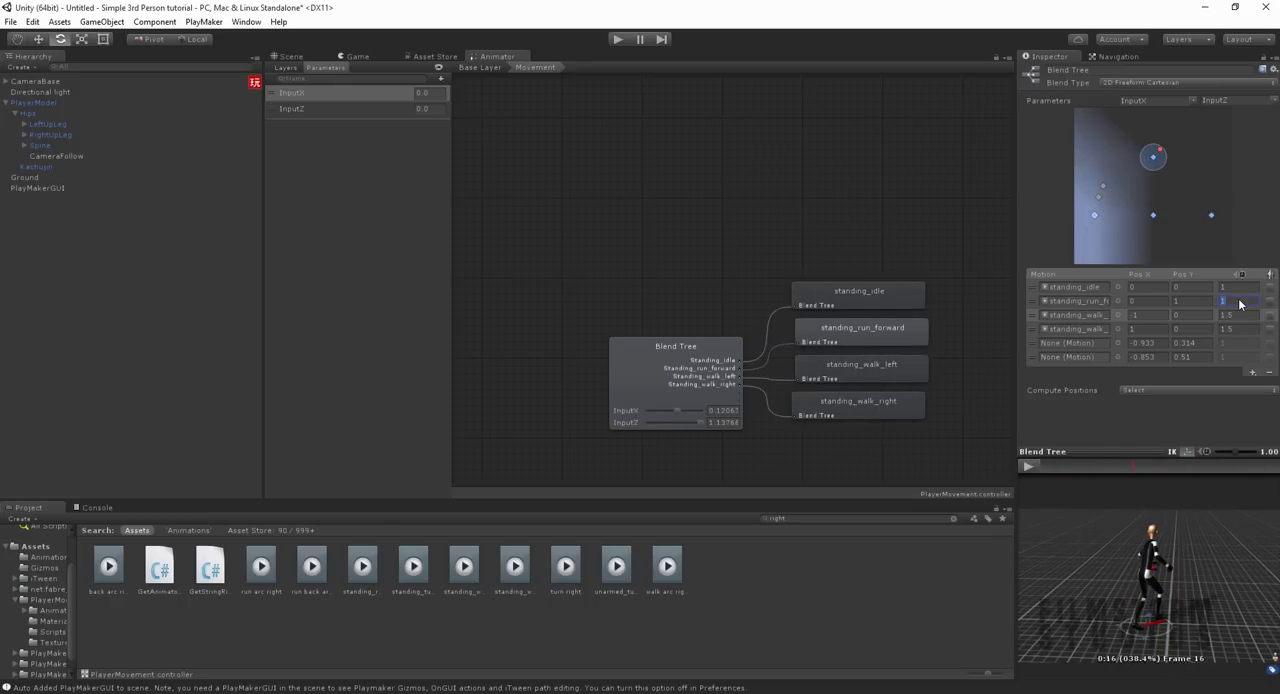
text(1.5)
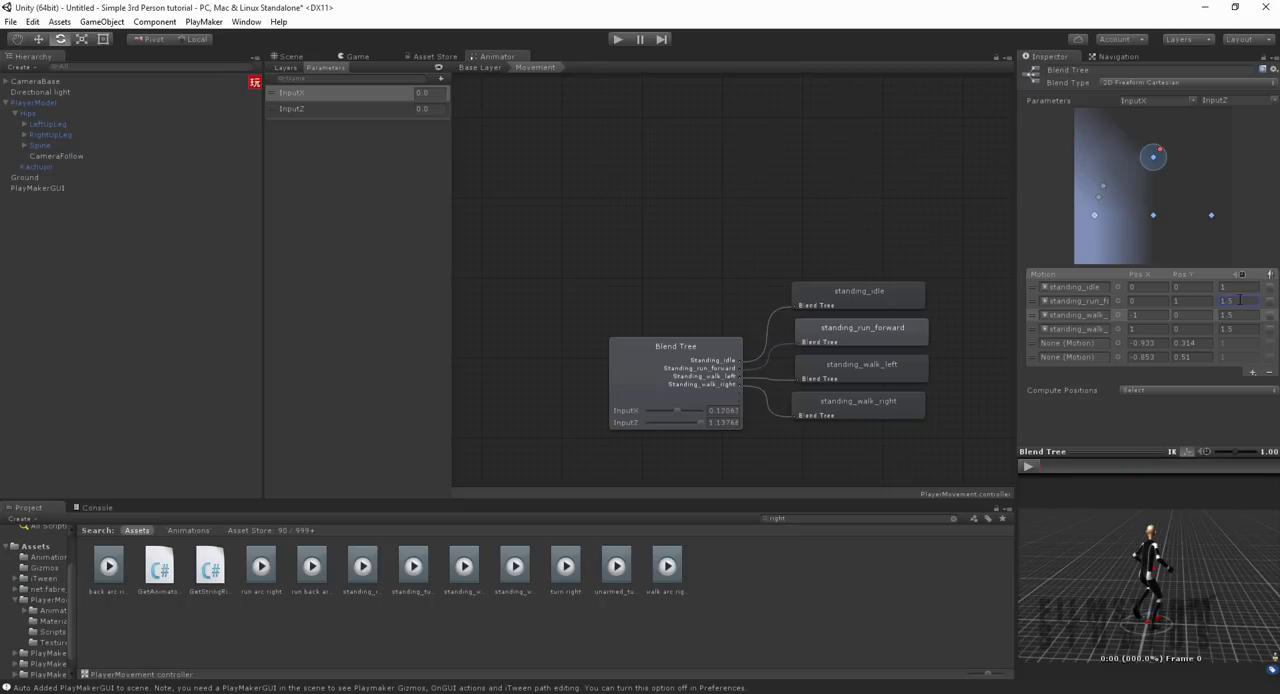
click(1028, 466)
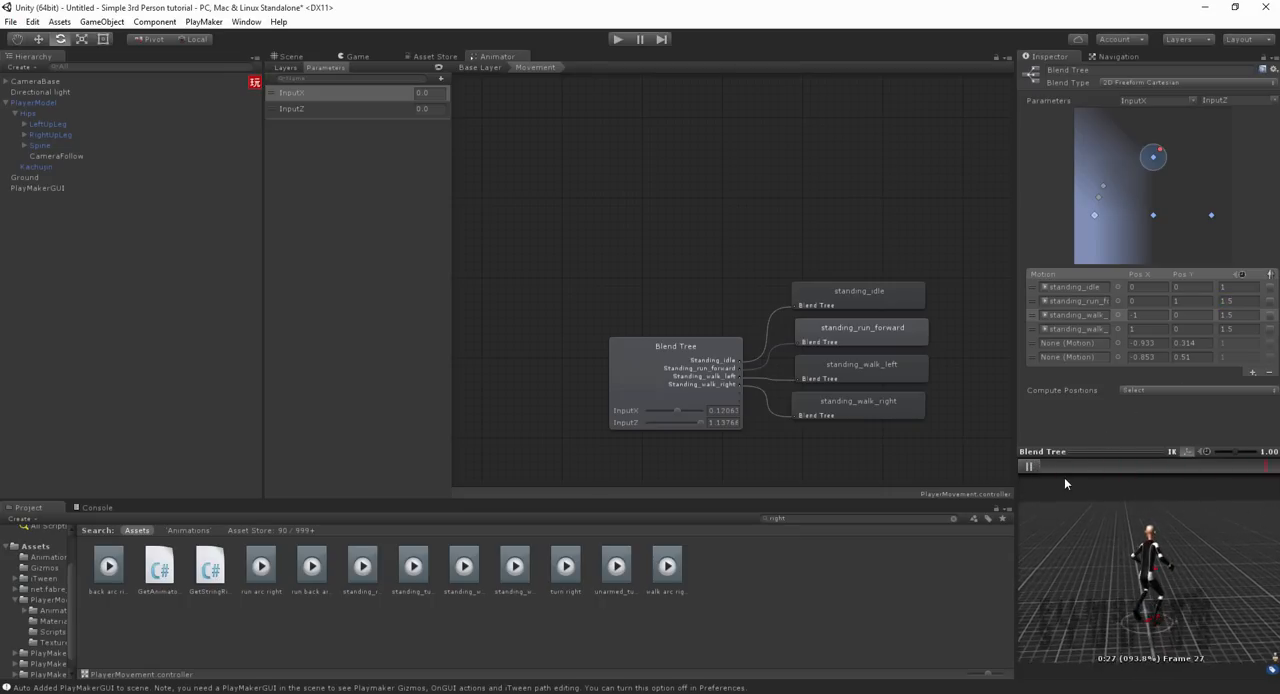
Step: Search the project for run clips and preview the run backwards clip
click(837, 551)
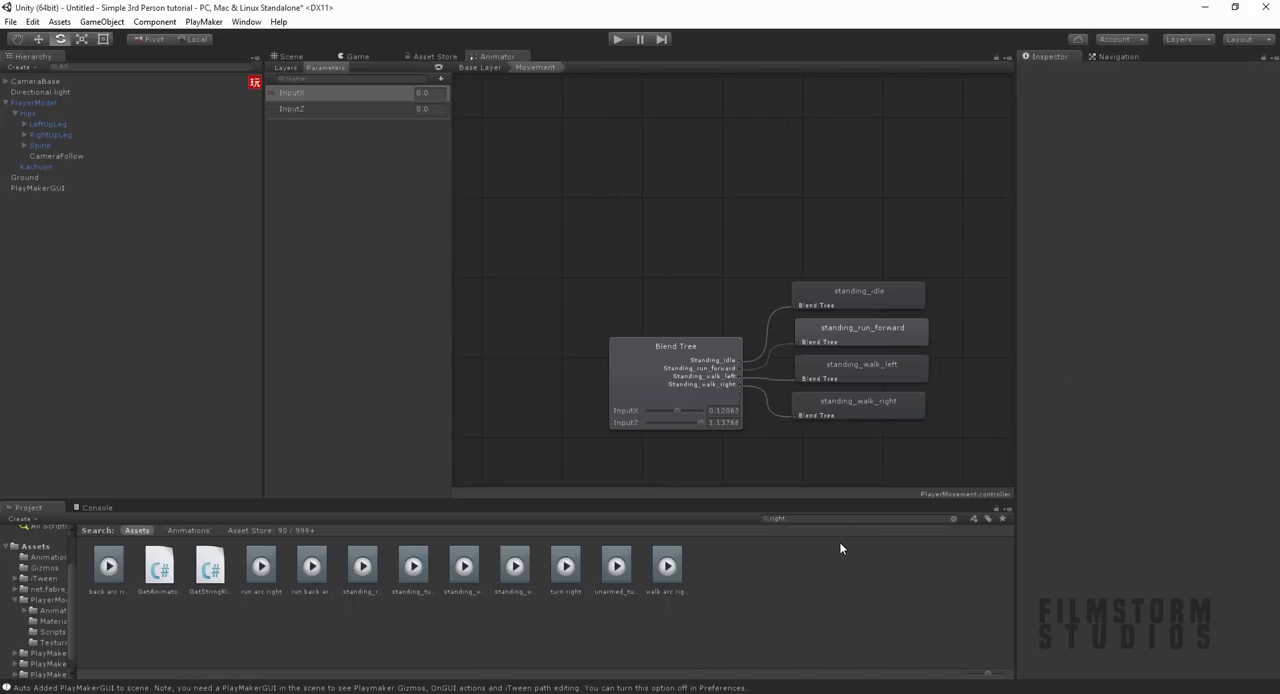
click(687, 400)
click(802, 514)
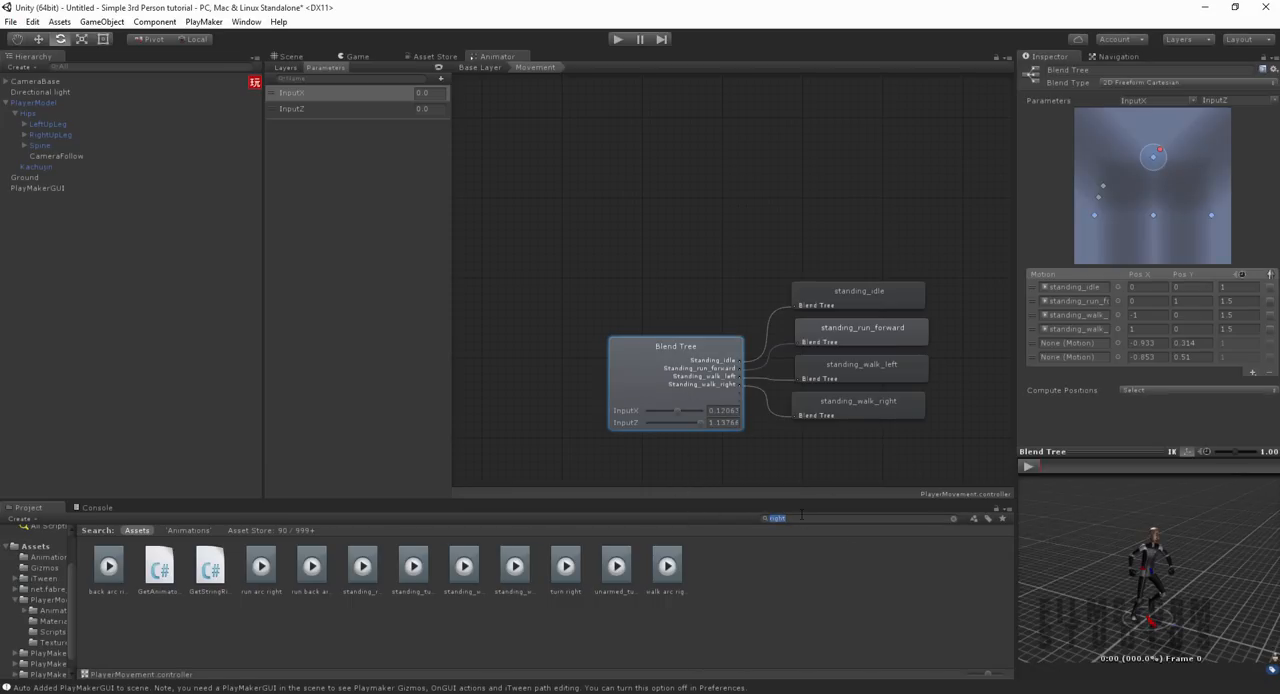
text(run)
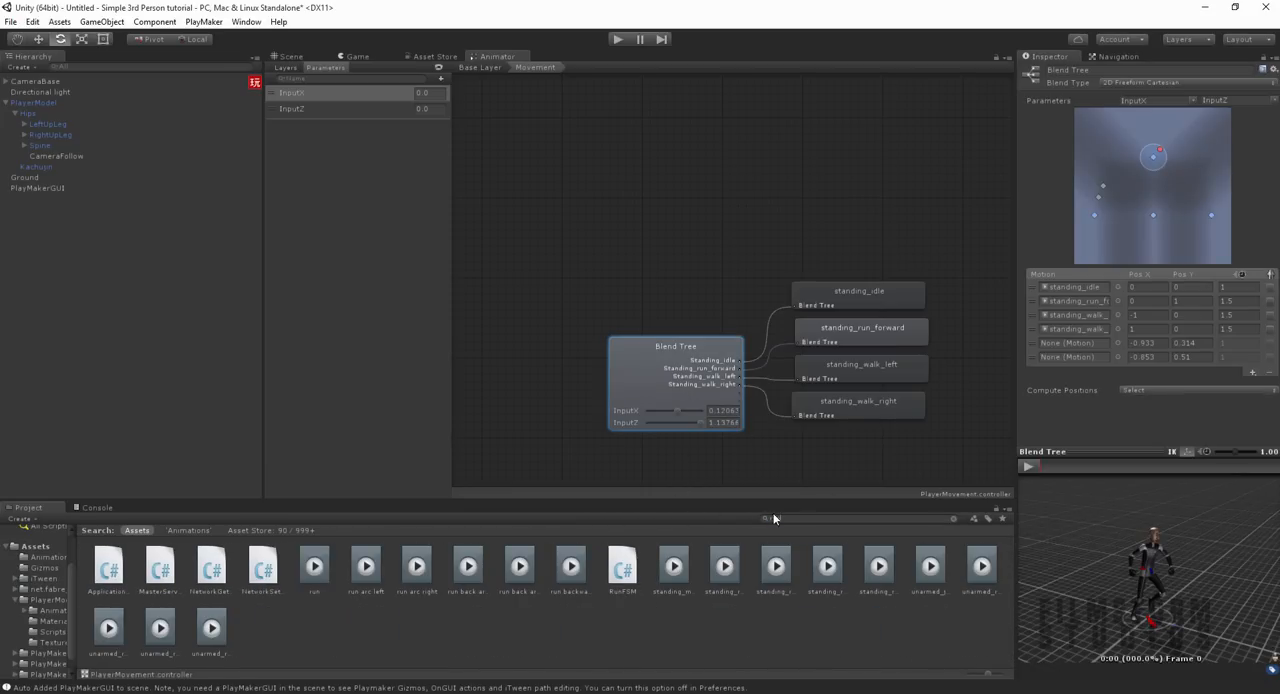
click(571, 570)
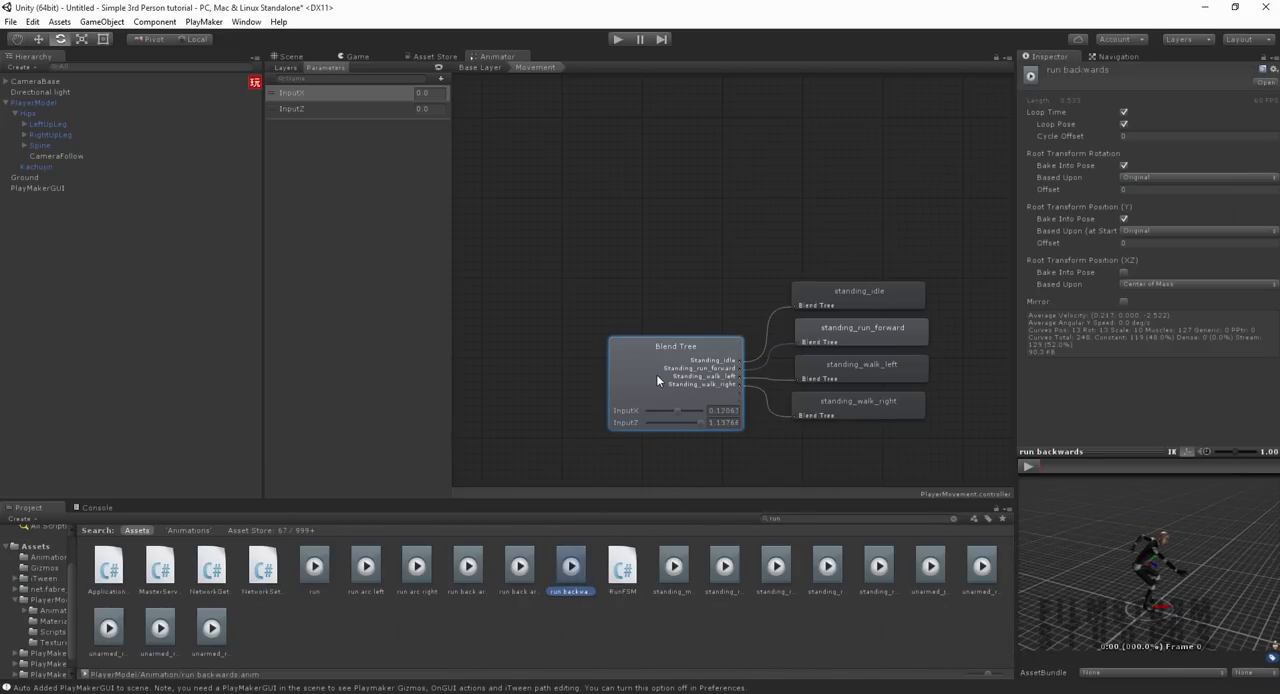
click(1028, 465)
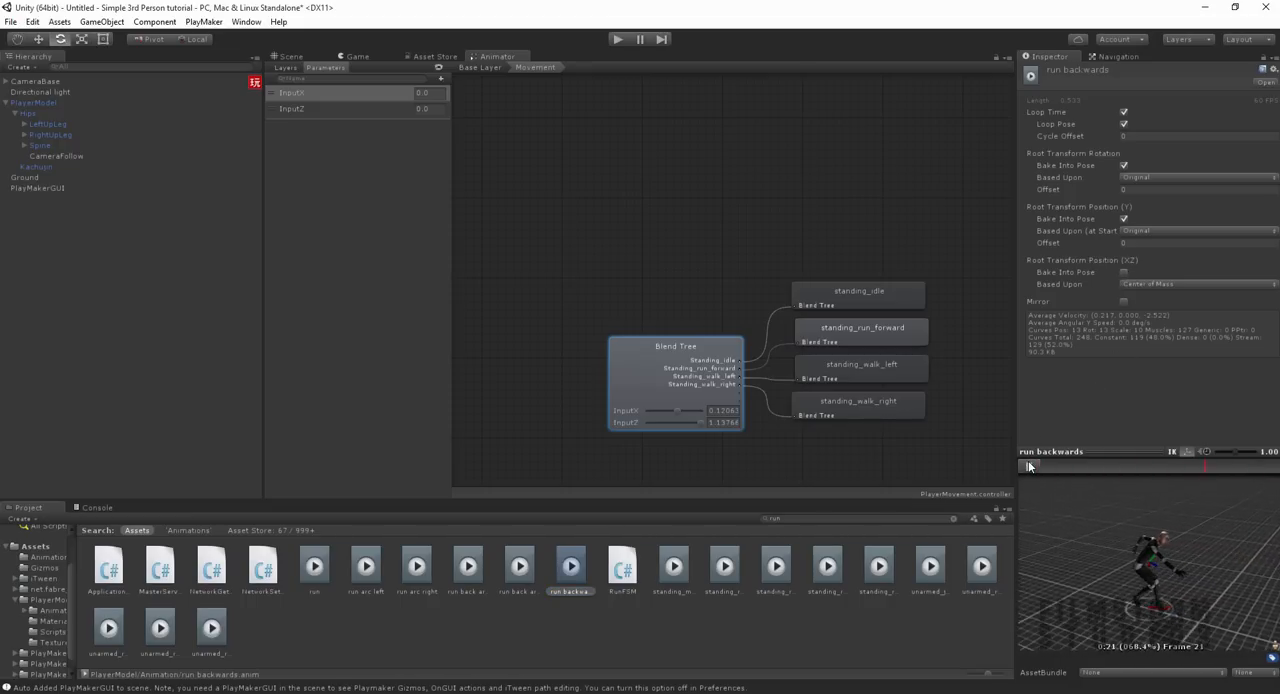
Step: Preview the standing_run_back clip and turn off its Bake Into Pose for Root Transform Position (XZ)
click(673, 588)
click(724, 570)
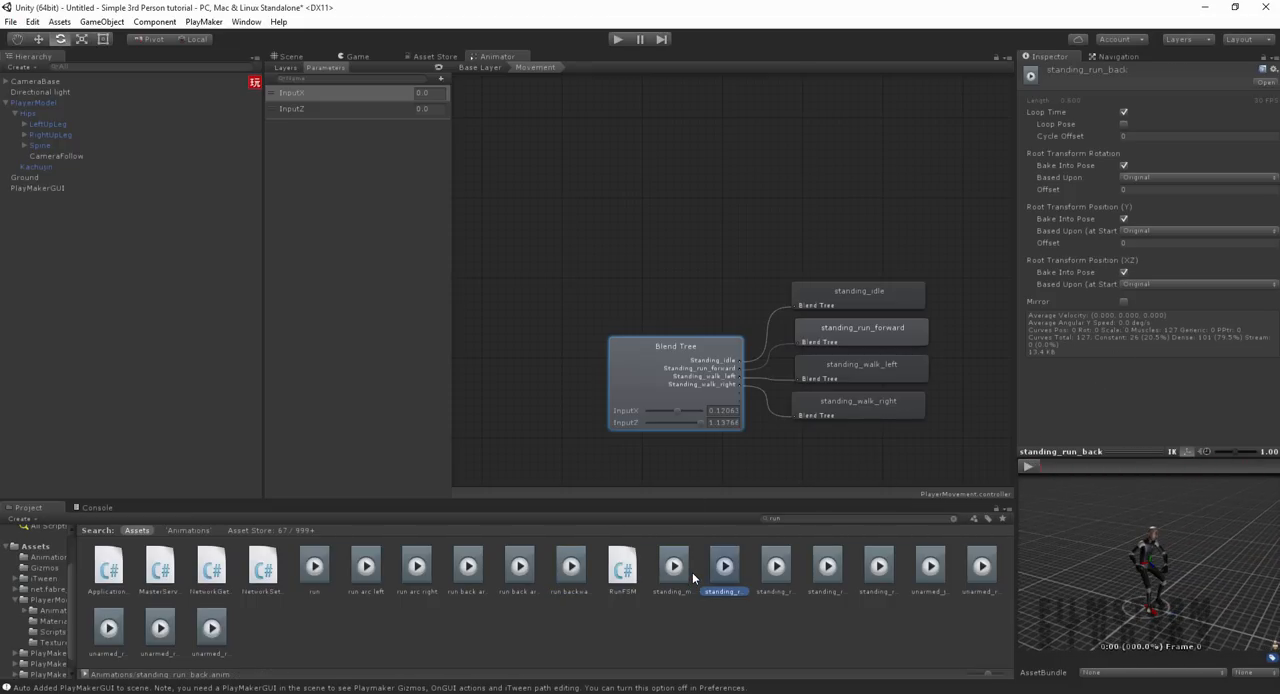
click(1028, 465)
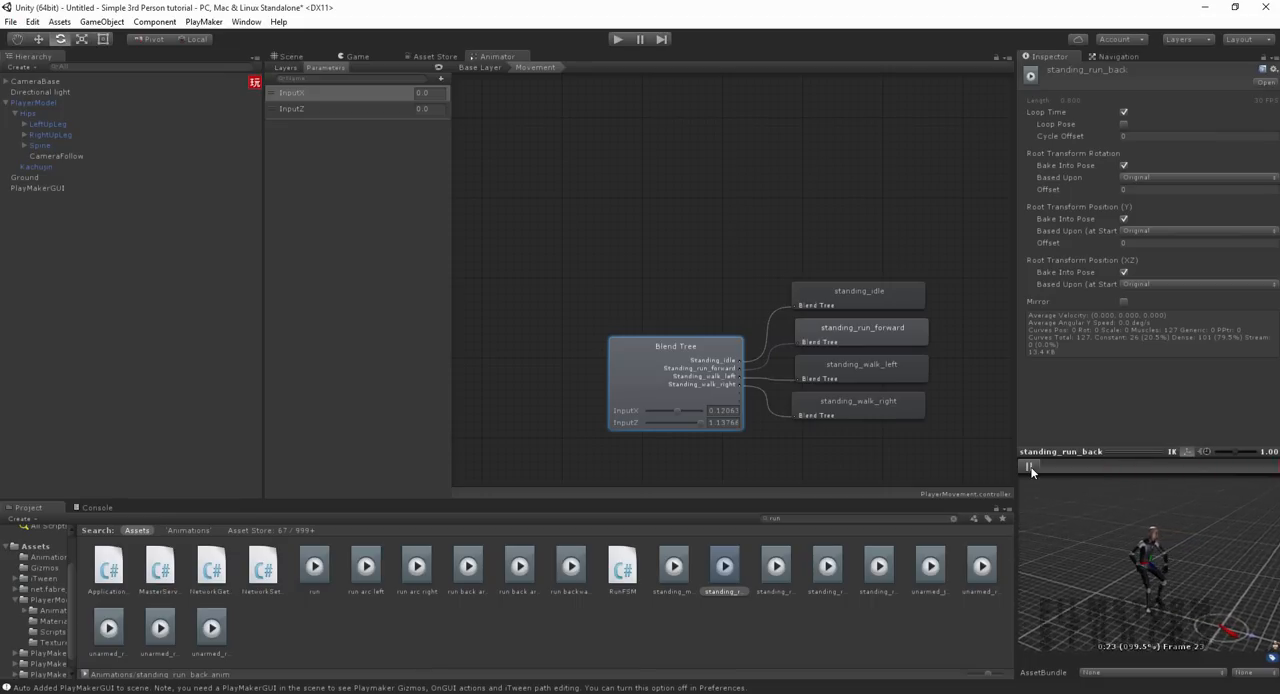
click(1123, 272)
Step: Assign standing_run_back to the blend tree's fifth motion field and remove the remaining empty motion
click(709, 400)
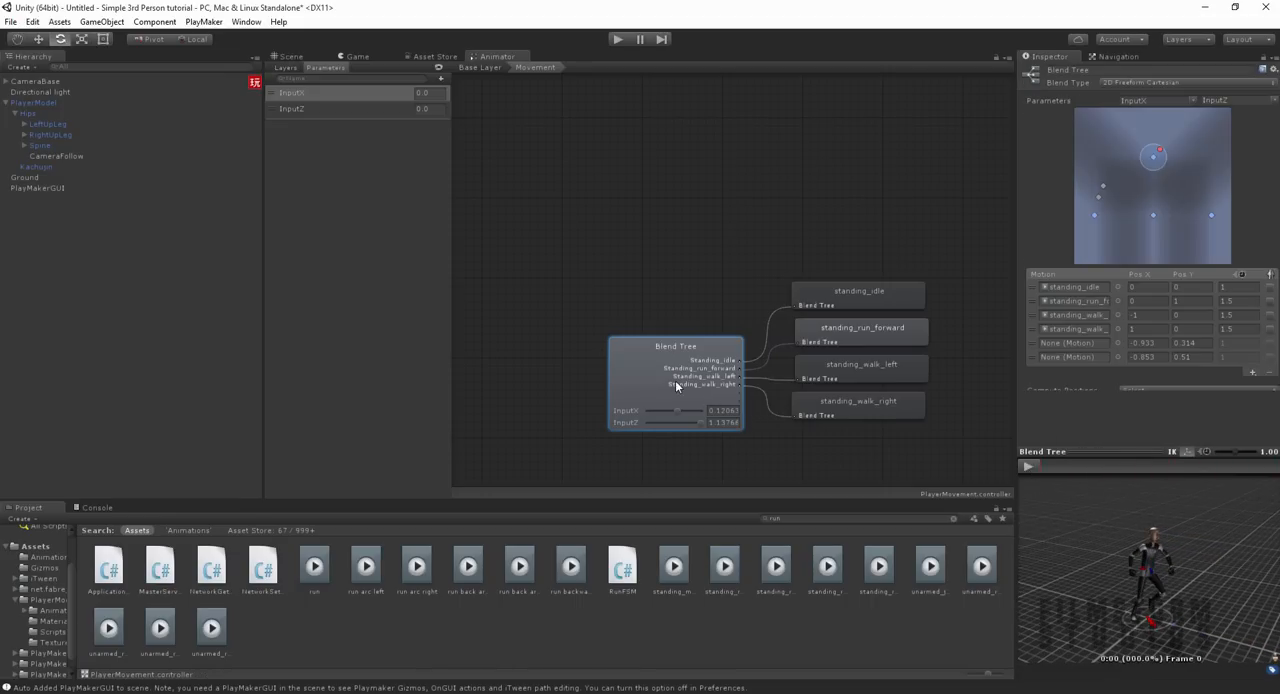
drag(1063, 346, 1065, 345)
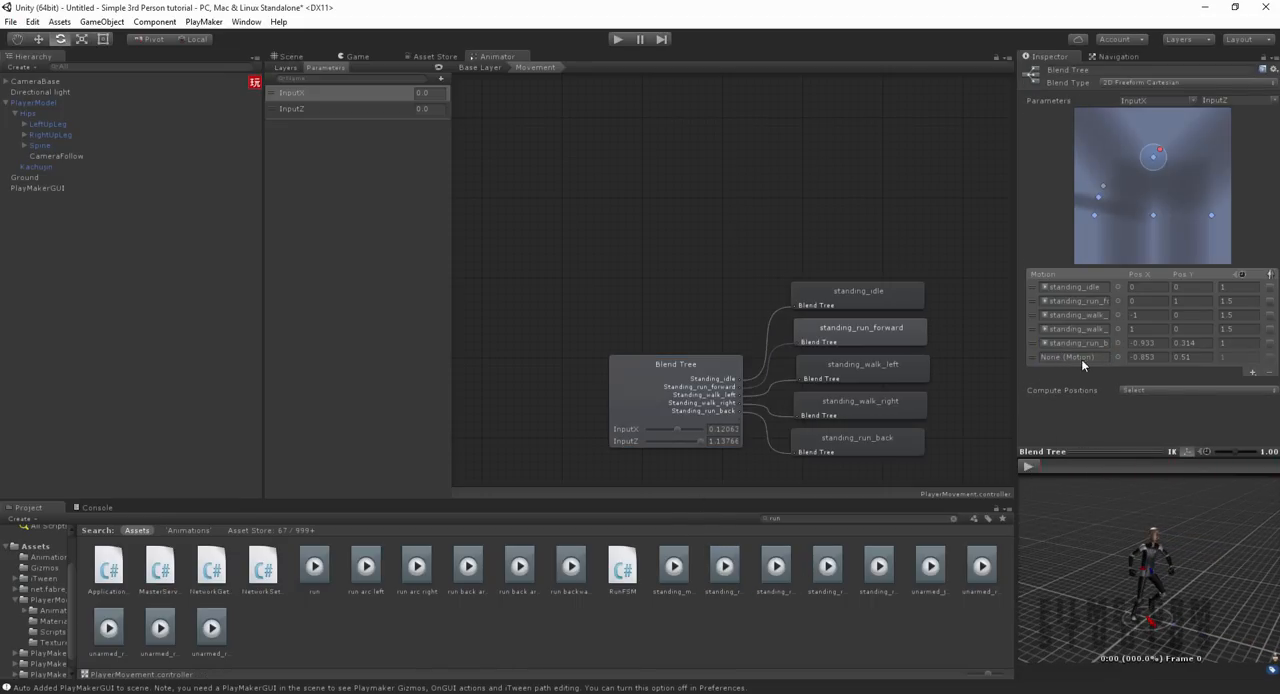
click(1100, 357)
click(1270, 374)
Step: Set the standing_run_back motion's position to Pos X 0 and Pos Y -1
click(1157, 344)
text(0)
key(Tab)
text(-)
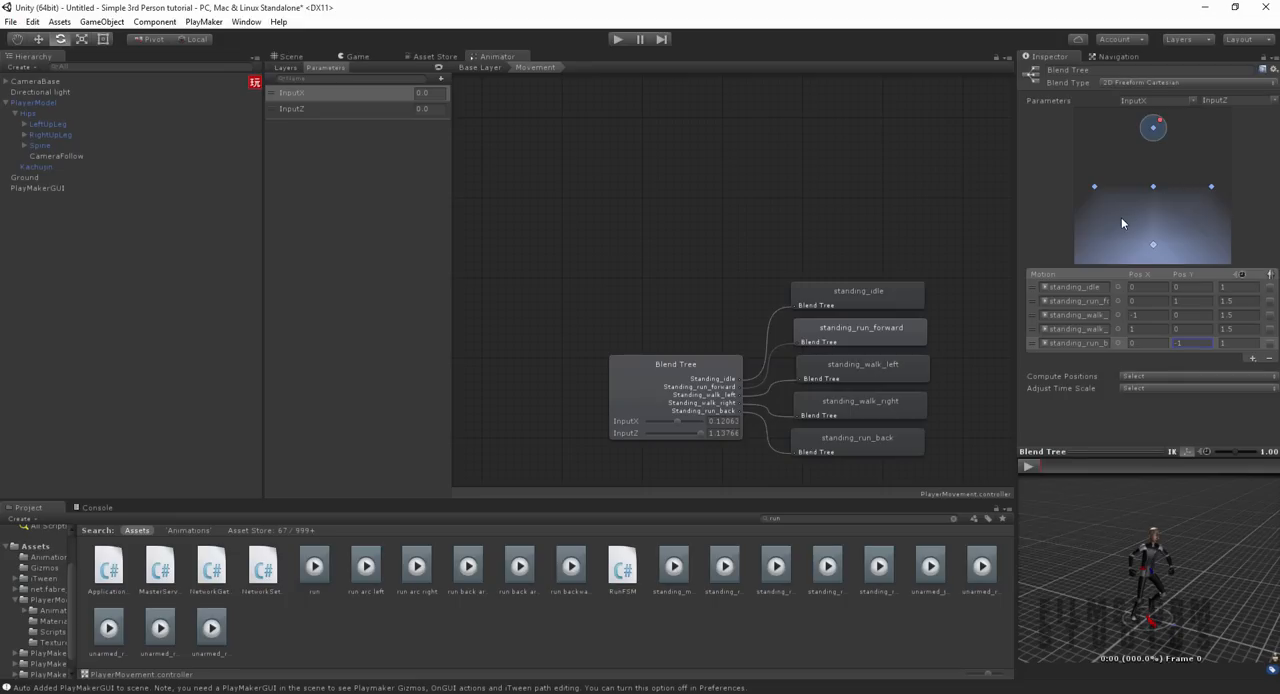
Step: Preview the blend tree while moving the blend point from standing_run_forward to standing_idle
click(1030, 466)
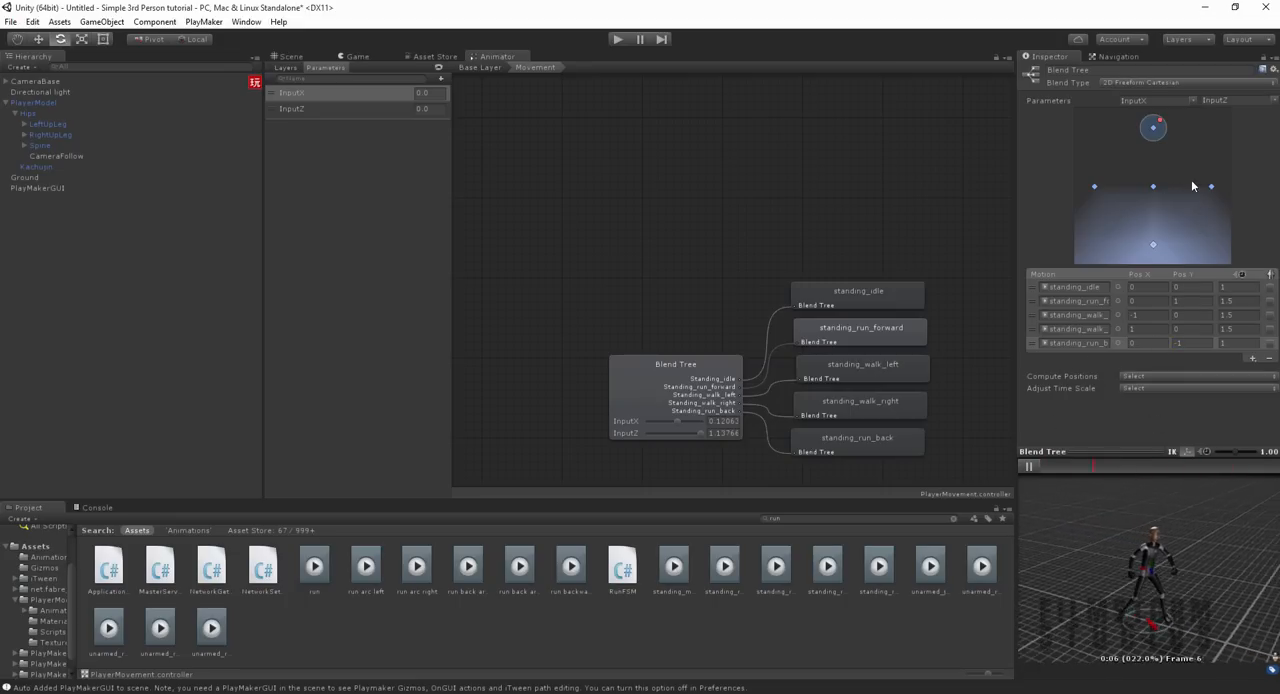
mouse_move(1160, 127)
mouse_down()
mouse_move(1153, 250)
mouse_move(1067, 194)
mouse_move(1249, 203)
mouse_move(1153, 187)
mouse_up()
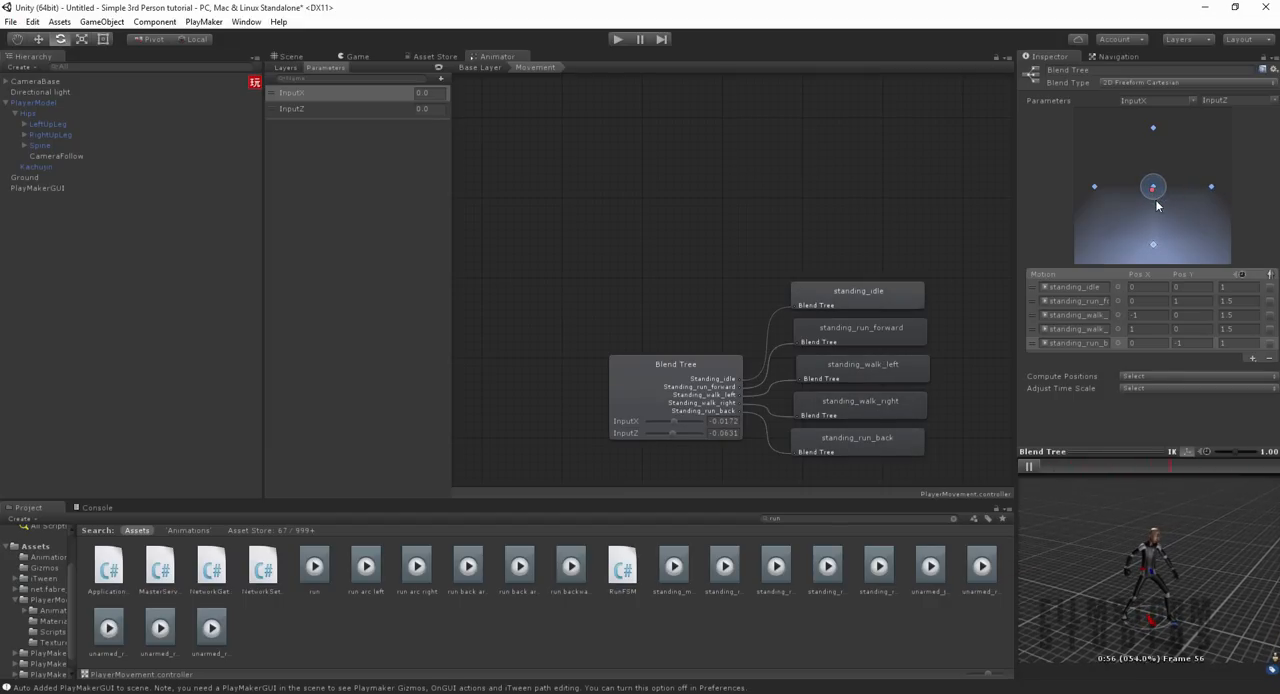
click(1069, 466)
Step: Set the standing_run_back motion's speed to 1.5 and preview the blend, leaving the blend point near standing_idle
click(1238, 343)
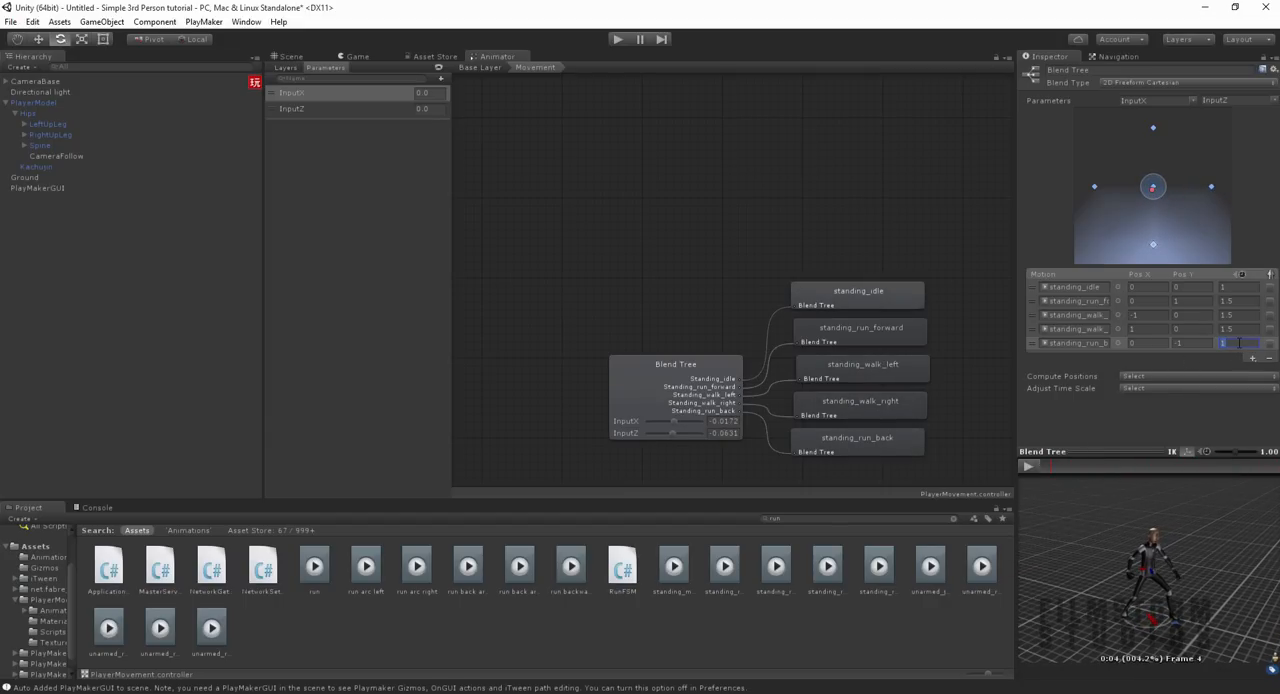
text(.5)
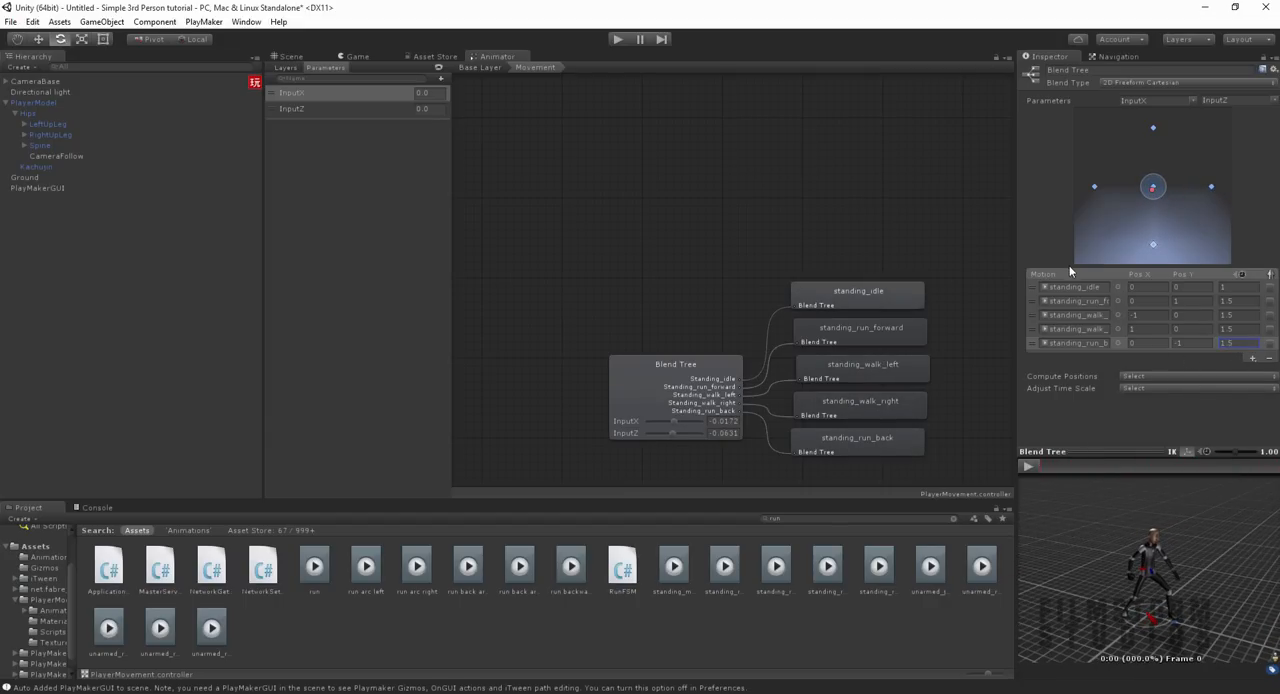
click(1029, 466)
mouse_move(1155, 186)
mouse_down()
mouse_move(1155, 249)
mouse_move(1155, 196)
mouse_move(1065, 185)
mouse_move(1140, 200)
mouse_move(1152, 130)
mouse_move(1150, 190)
mouse_up()
click(1029, 467)
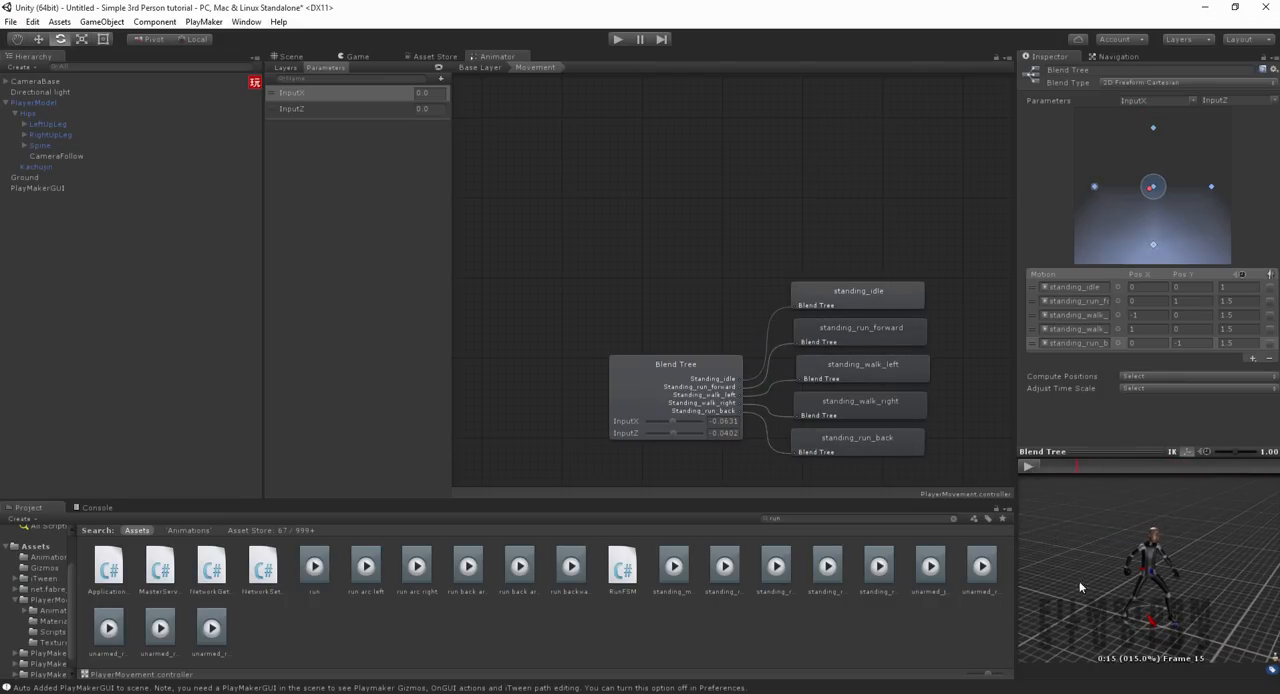
Step: Return to the Scene view
click(291, 57)
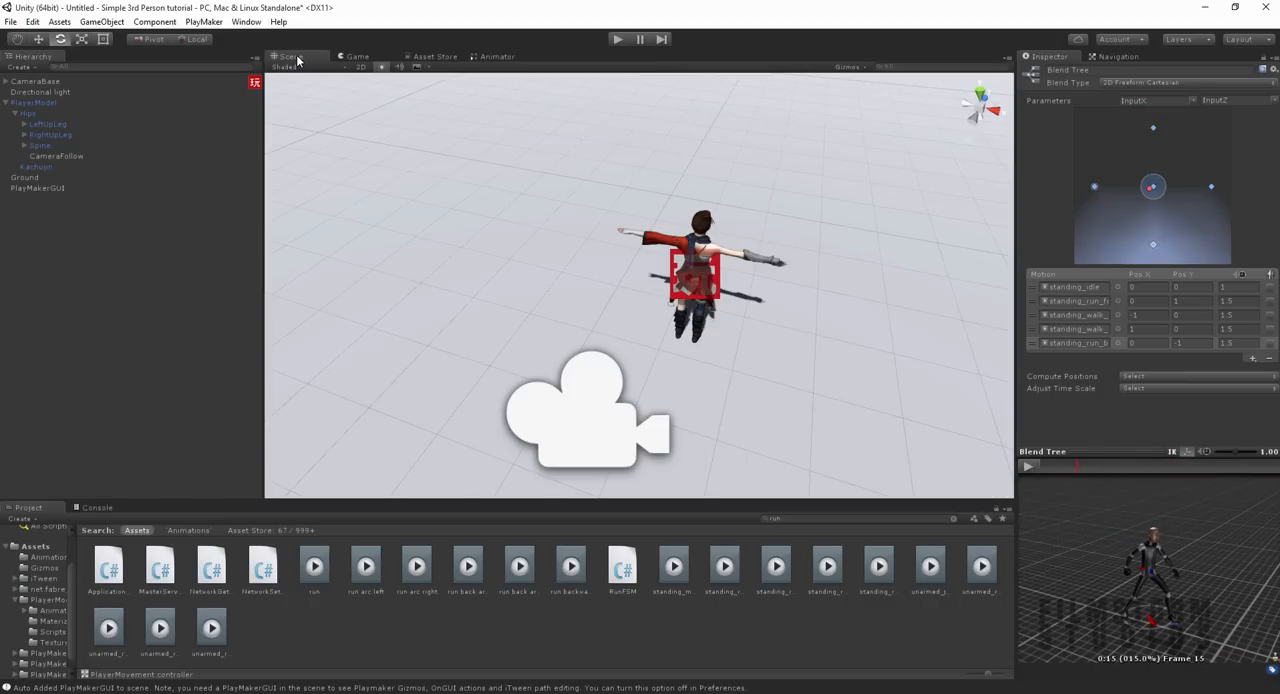
Step: Assign the PlayerMovement controller from the root Assets folder to the PlayerModel's Animator
alt+drag(611, 286, 597, 203)
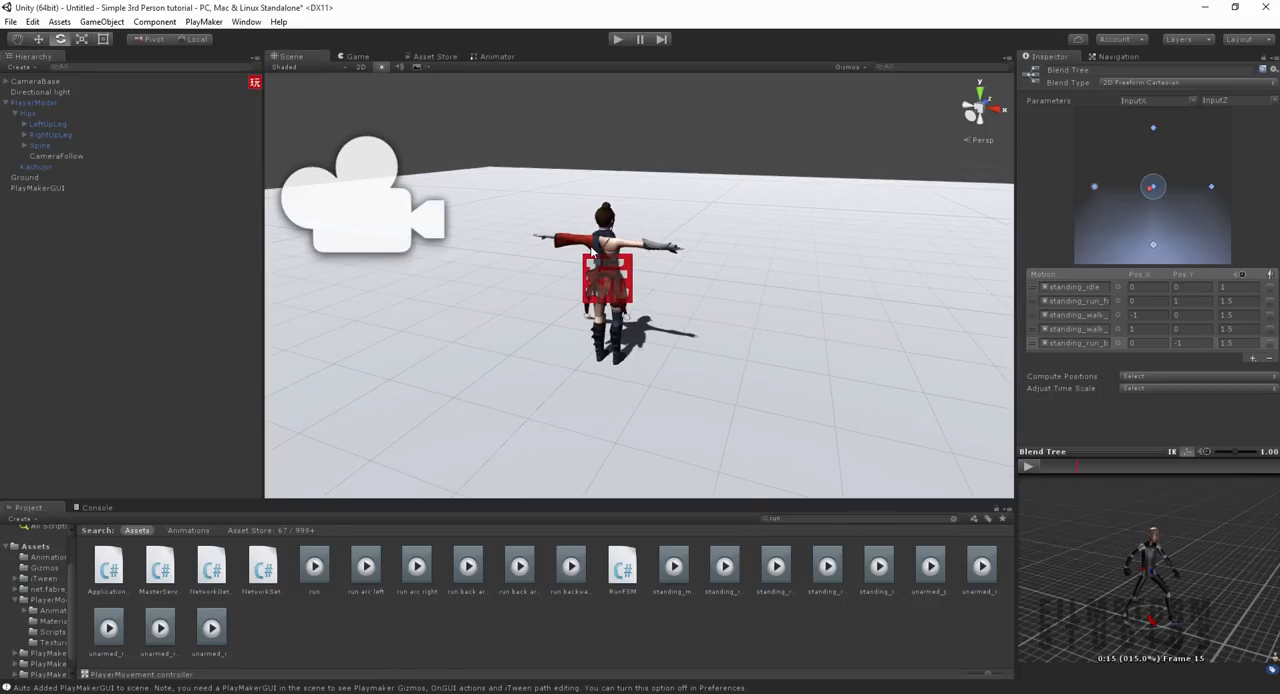
click(592, 252)
click(27, 104)
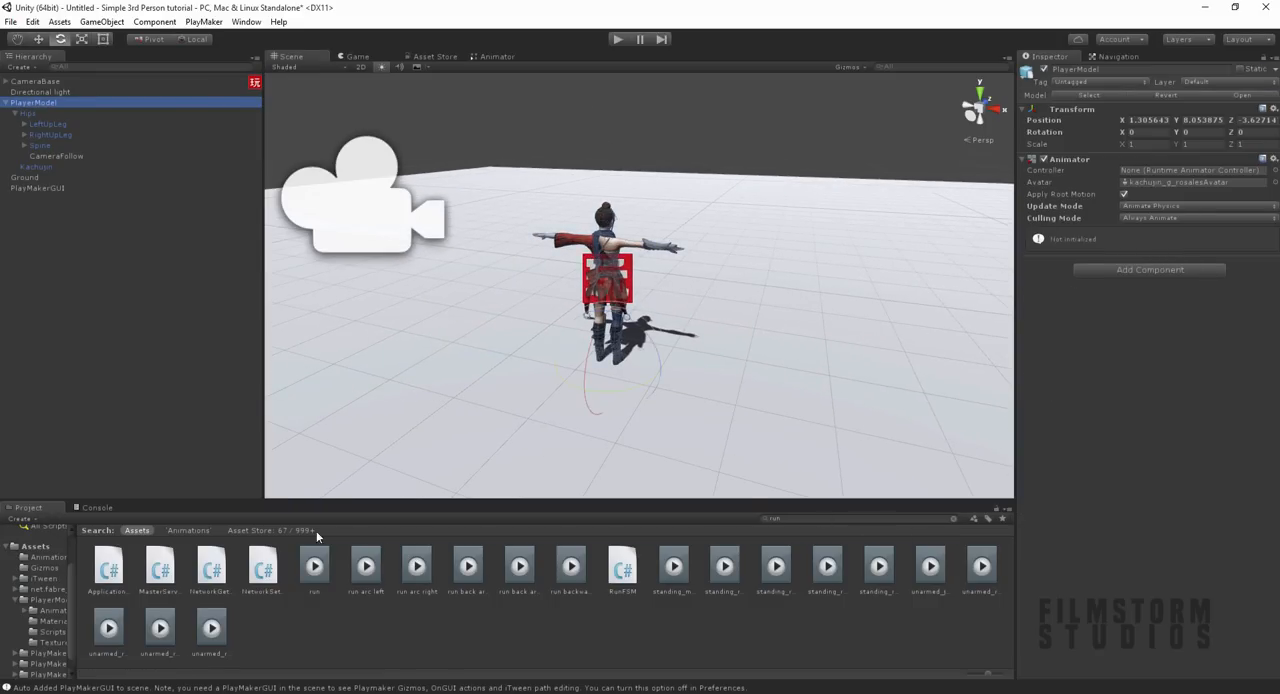
click(953, 518)
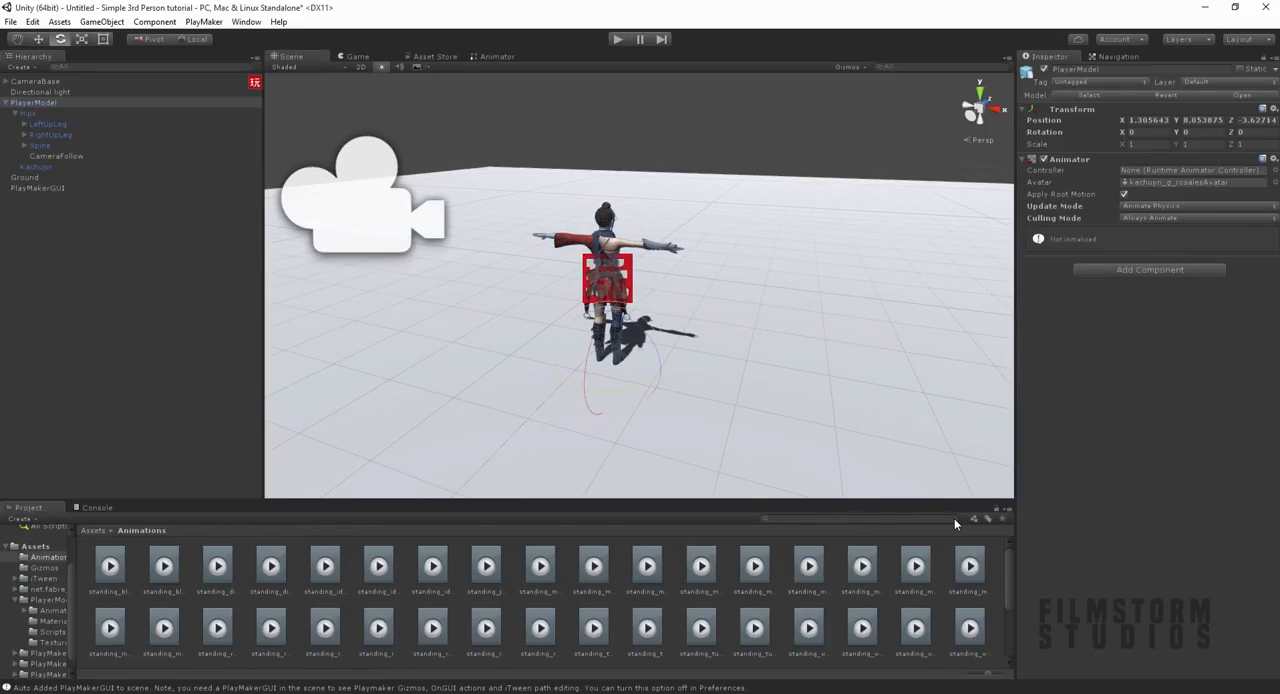
click(105, 532)
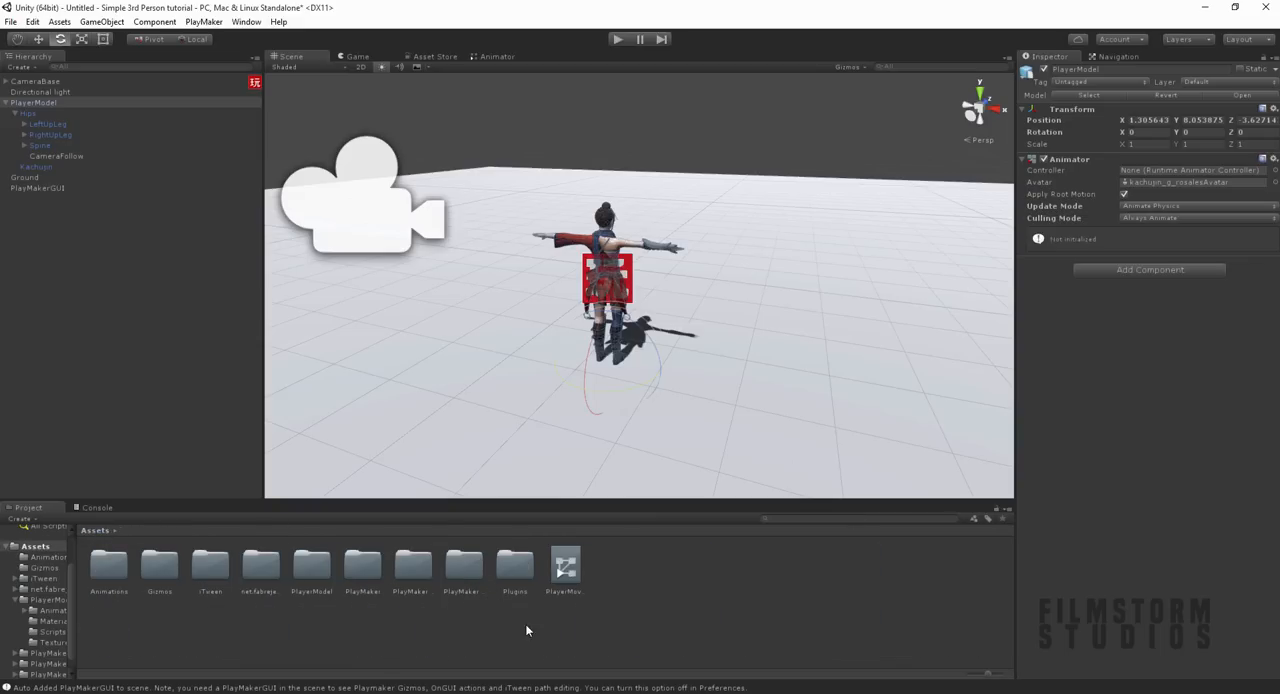
click(501, 602)
click(556, 568)
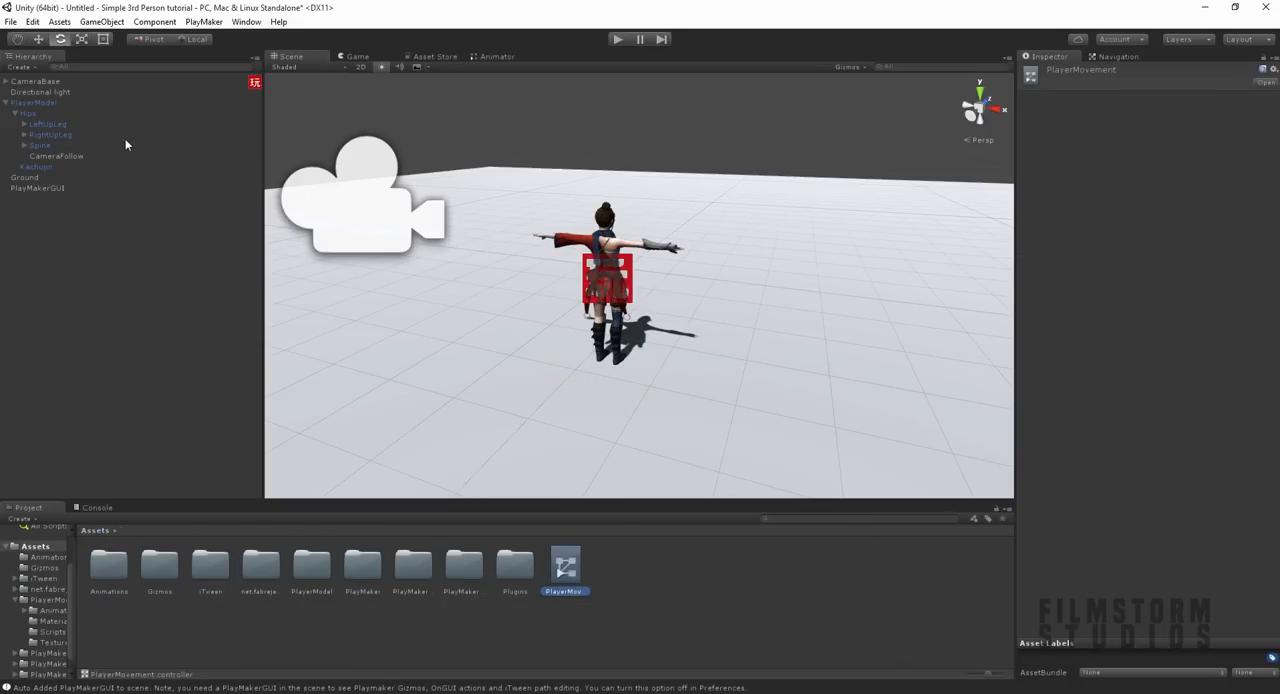
click(39, 103)
drag(565, 567, 1144, 172)
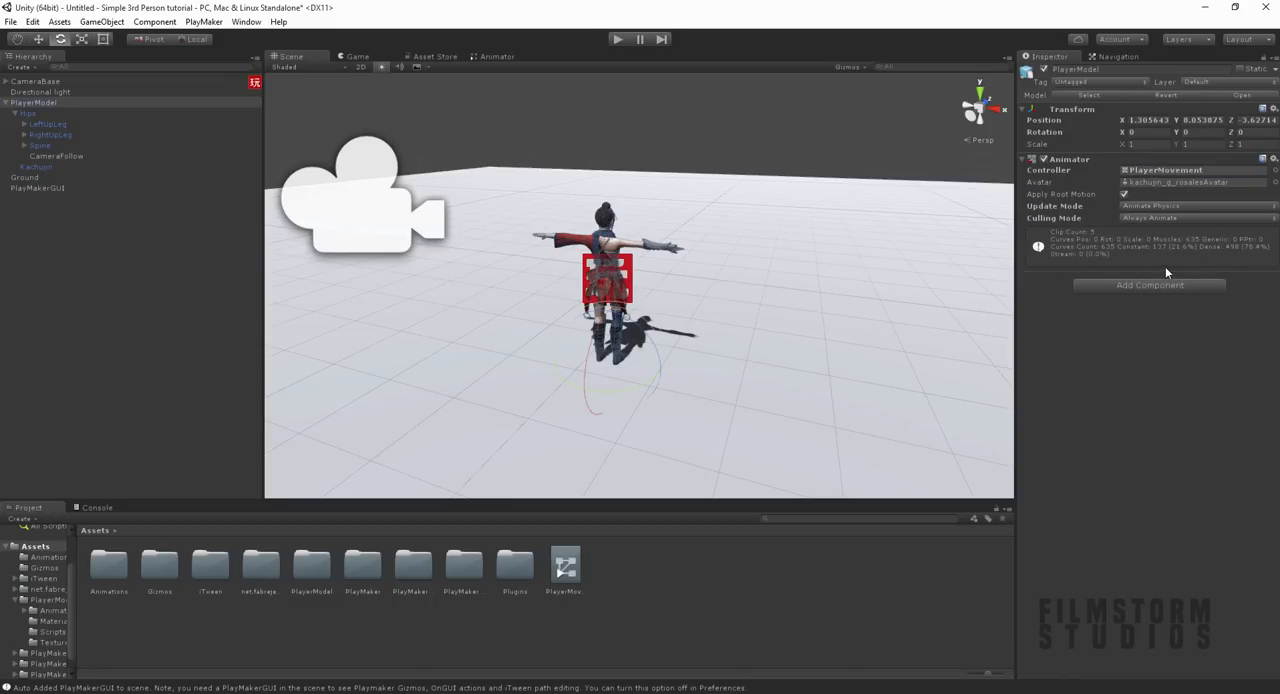
Step: Add a Character Controller component to PlayerModel
click(1136, 287)
text(char)
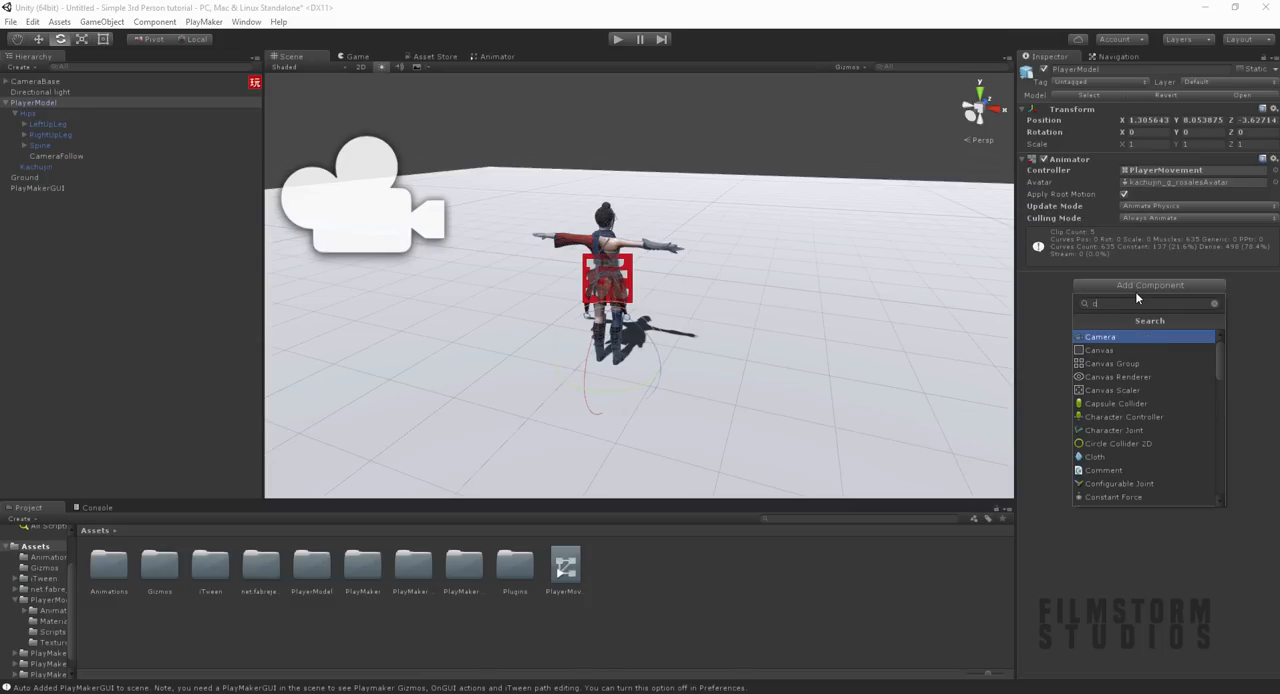
key(Return)
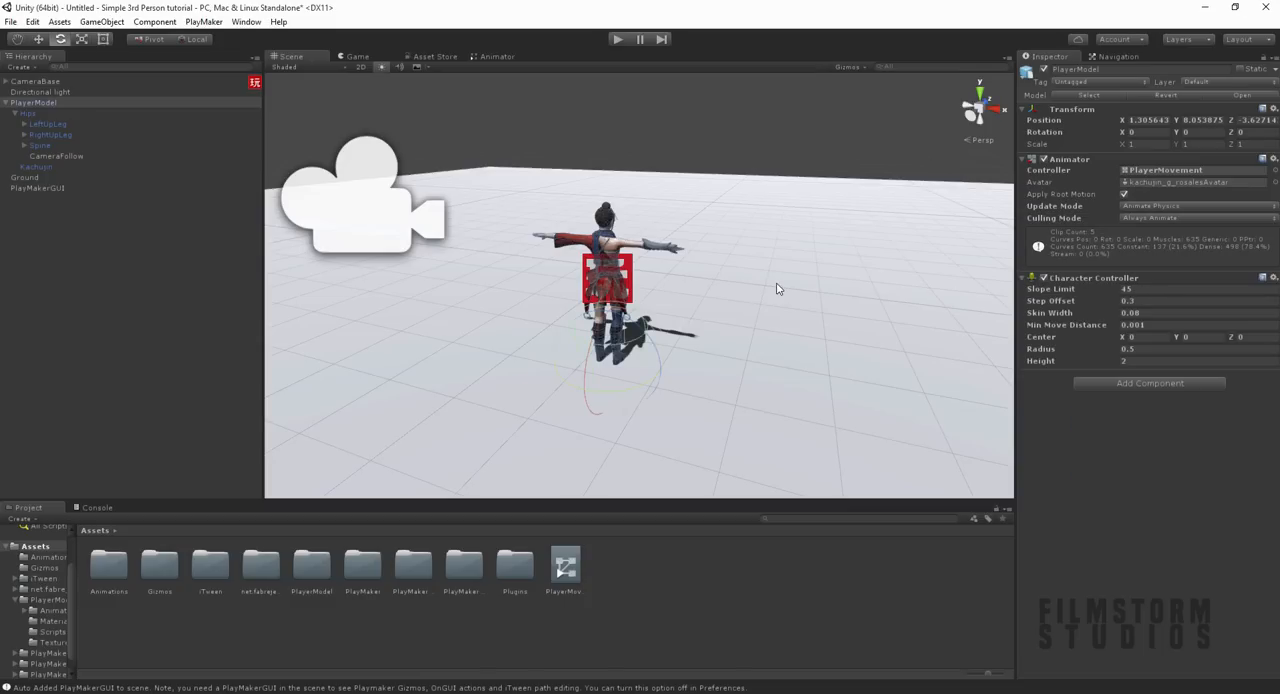
Step: Raise the Character Controller's capsule around the model by setting its Center Y to 1.01
scroll(714, 287, up, 2)
click(725, 297)
alt+drag(638, 322, 677, 317)
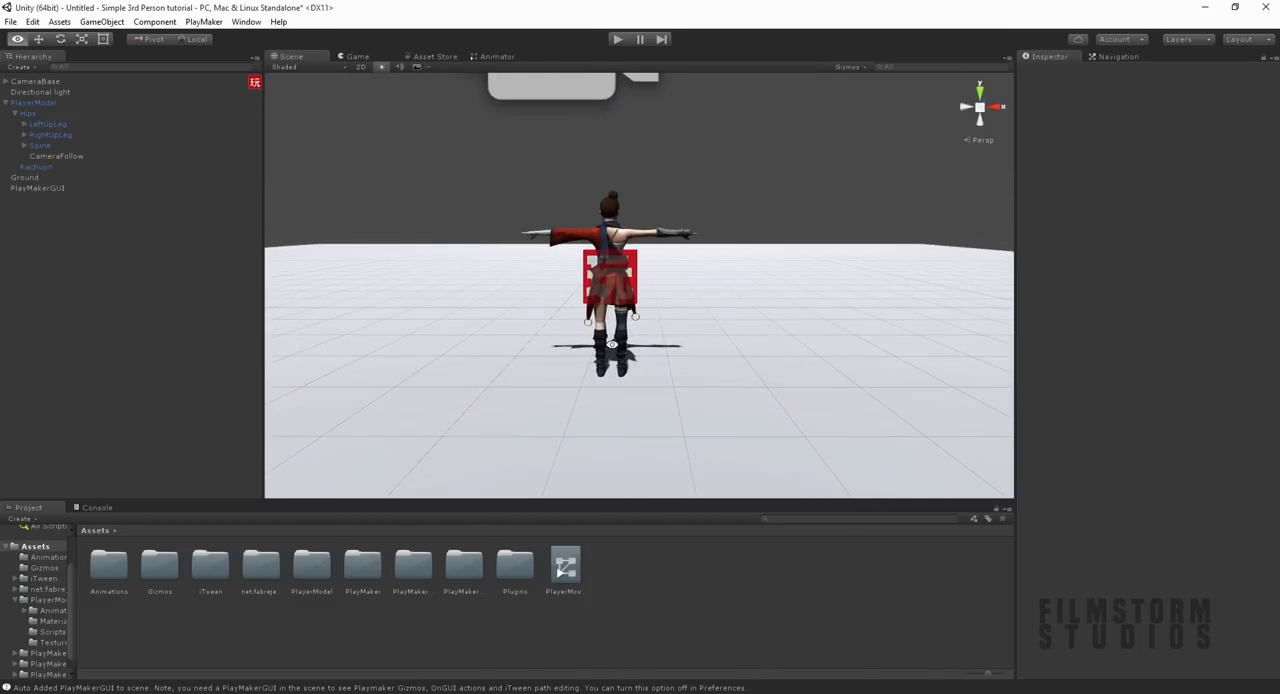
middle_drag(633, 315, 661, 332)
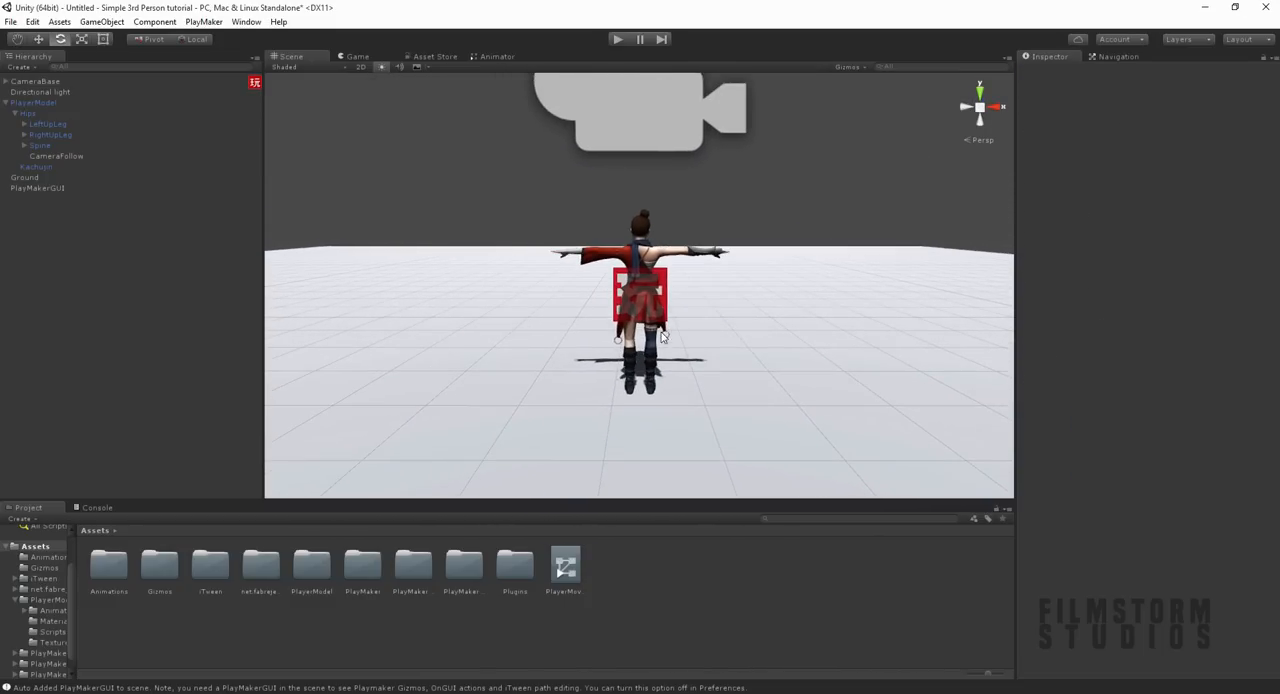
click(34, 103)
drag(1177, 338, 1204, 338)
key(alt)
alt+drag(719, 353, 934, 274)
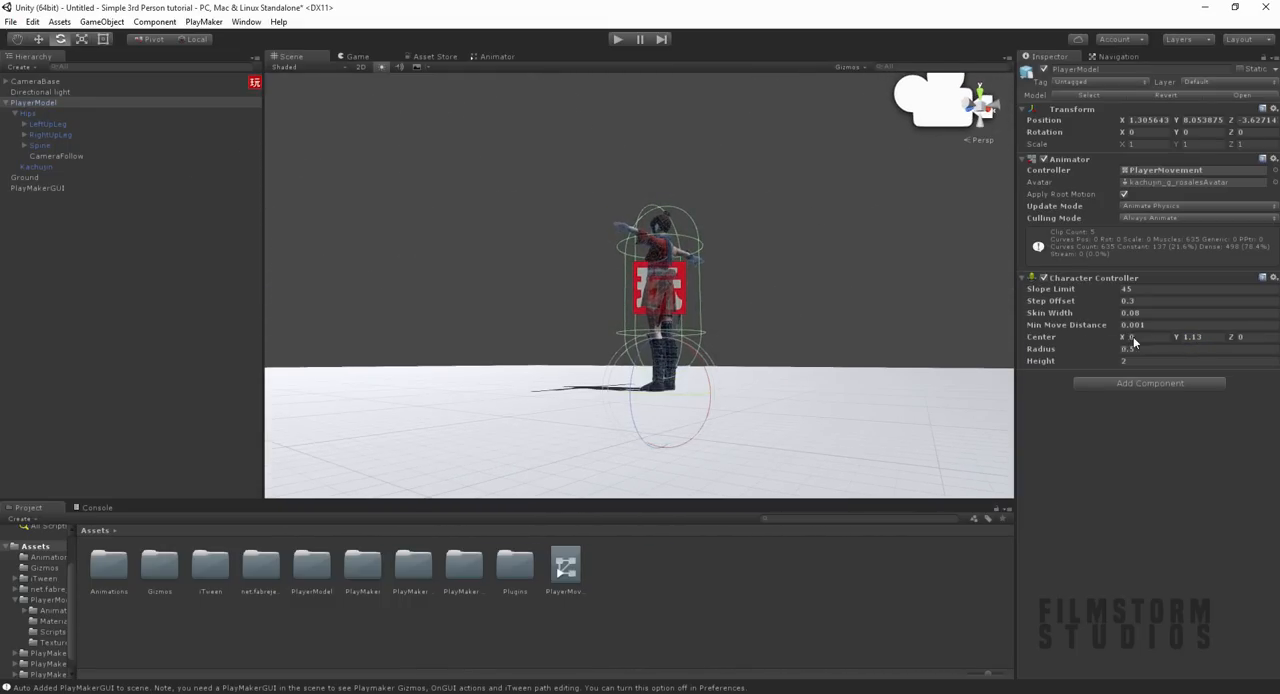
drag(1174, 337, 1171, 337)
Step: Narrow the Character Controller's capsule to fit the character's body by setting its Radius to 0.25
drag(1098, 352, 1078, 351)
alt+drag(750, 352, 774, 312)
scroll(688, 262, up, 5)
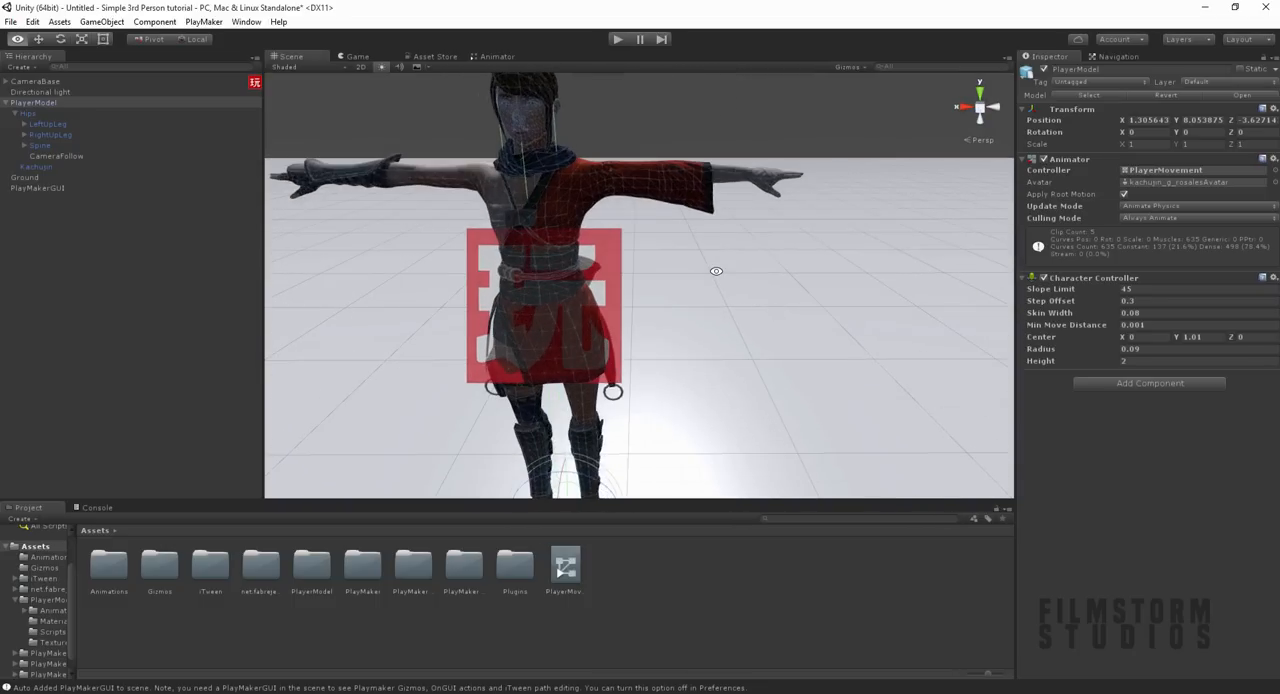
alt+drag(717, 271, 770, 273)
drag(1081, 353, 1086, 353)
alt+drag(786, 394, 690, 250)
scroll(727, 350, down, 4)
drag(1092, 352, 1086, 357)
mouse_move(772, 360)
alt+mouse_down()
mouse_move(769, 252)
mouse_move(797, 363)
alt+mouse_up()
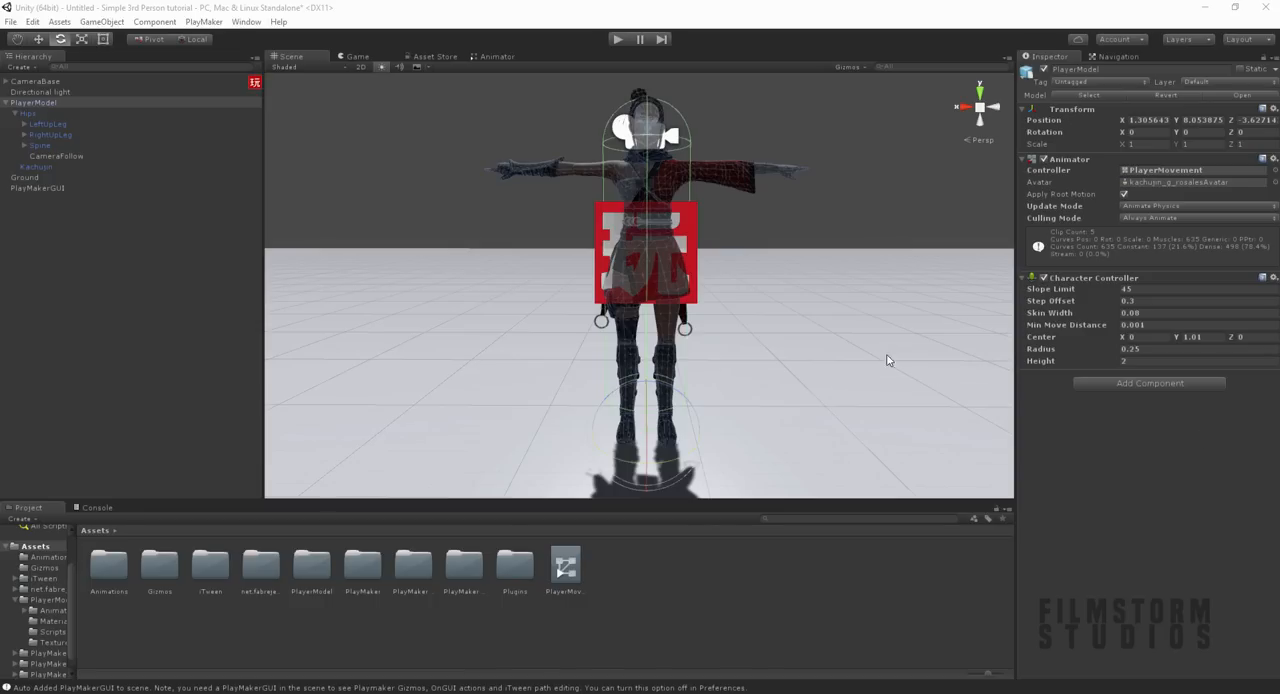
Step: Add a PlayMaker FSM component to PlayerModel and name the FSM PlayerMovement
alt+drag(757, 323, 911, 331)
click(36, 103)
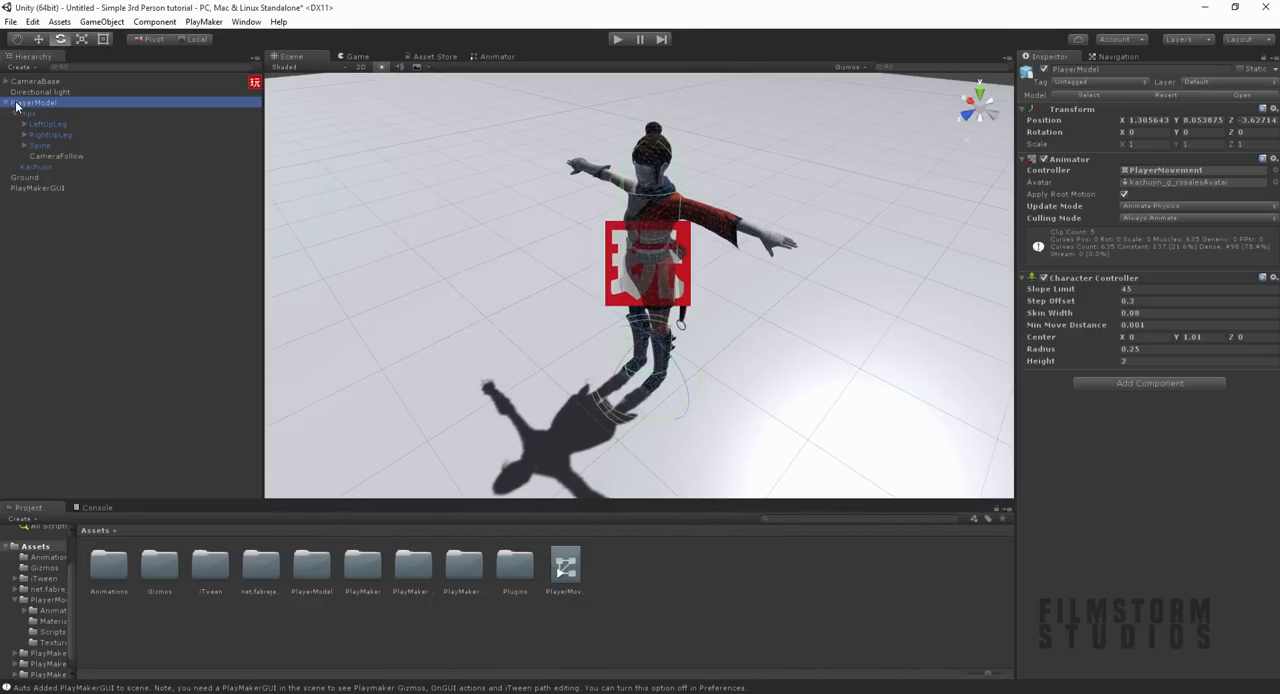
click(1117, 384)
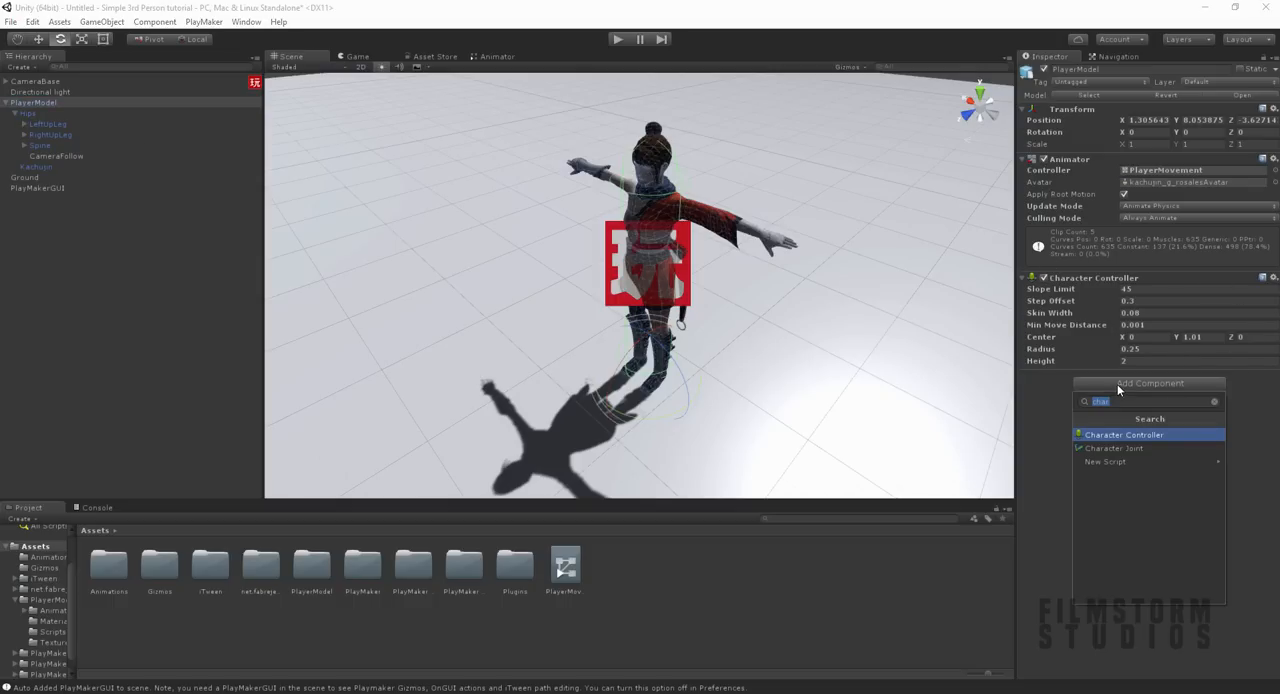
text(fsm)
key(Down)
key(Return)
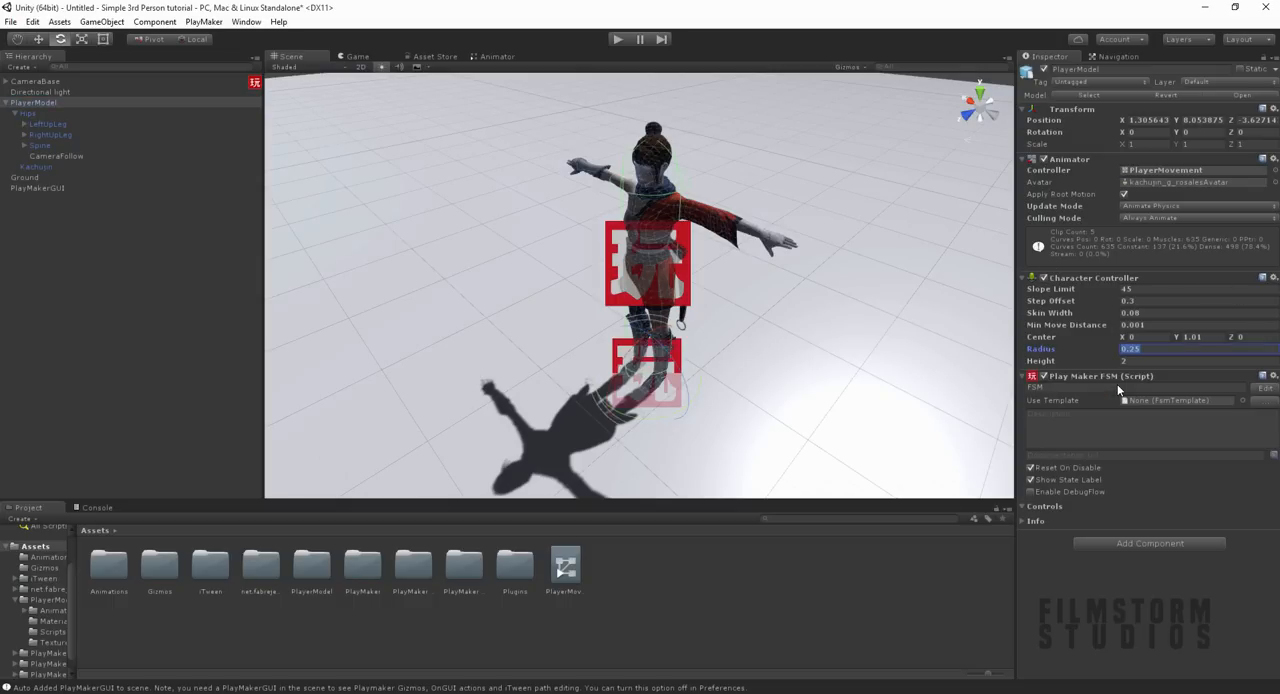
click(1118, 386)
text(PlayerMovement)
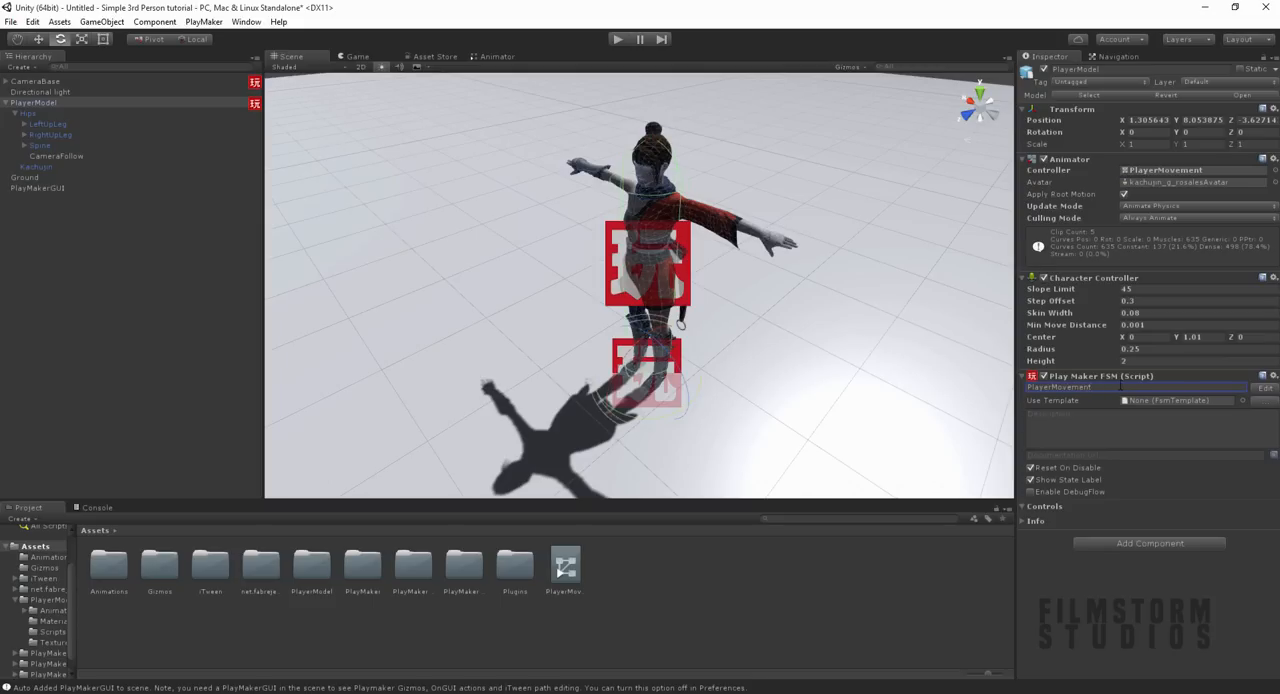
Step: Open the PlayerMovement FSM for editing and add a GameObject variable named PlayerObj
click(1266, 388)
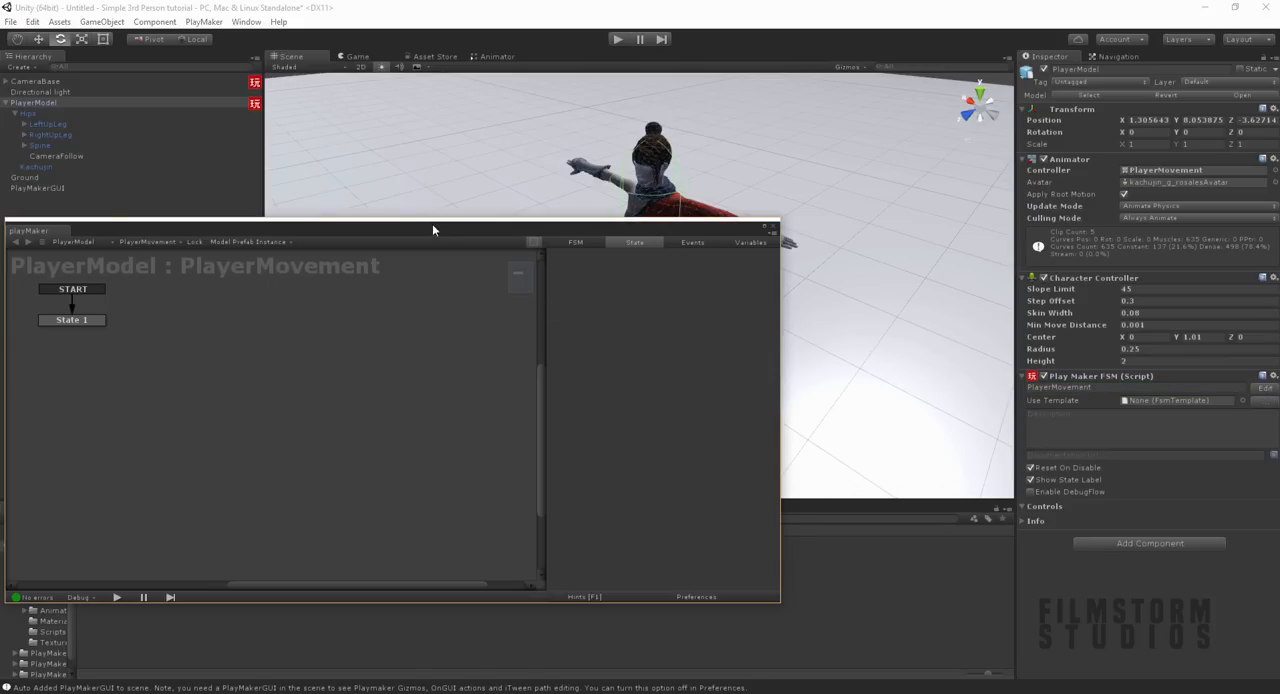
drag(422, 229, 679, 245)
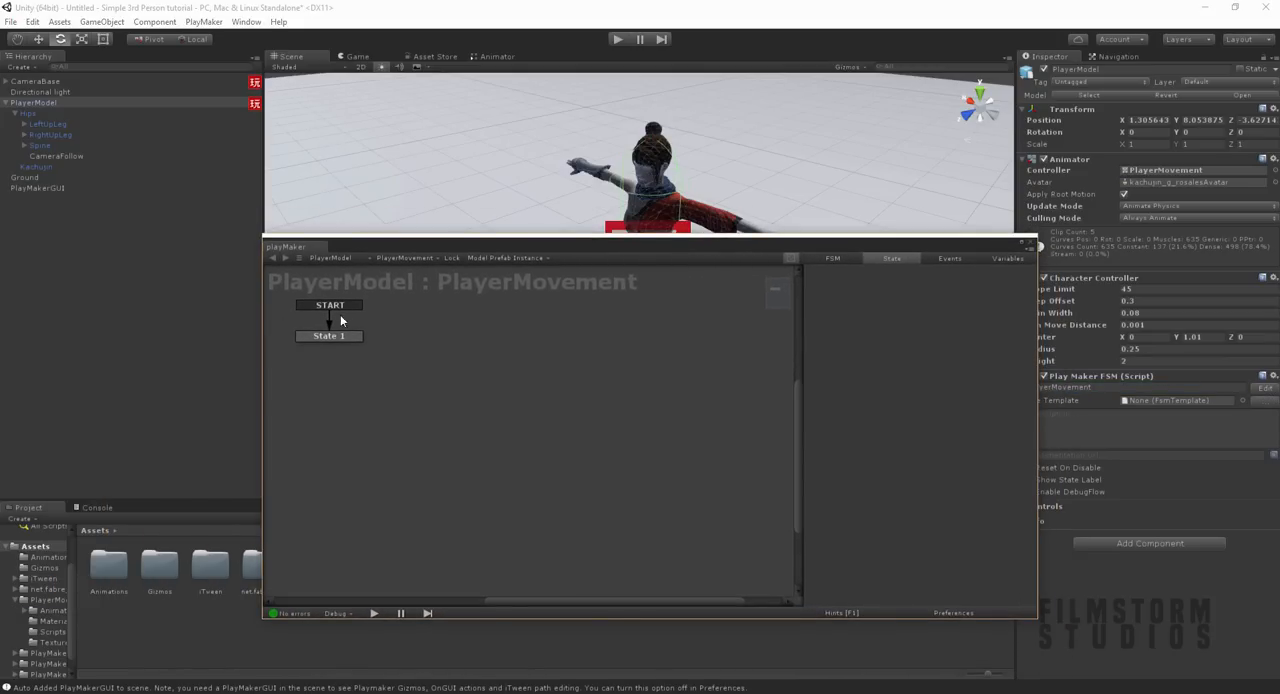
click(335, 340)
click(1006, 269)
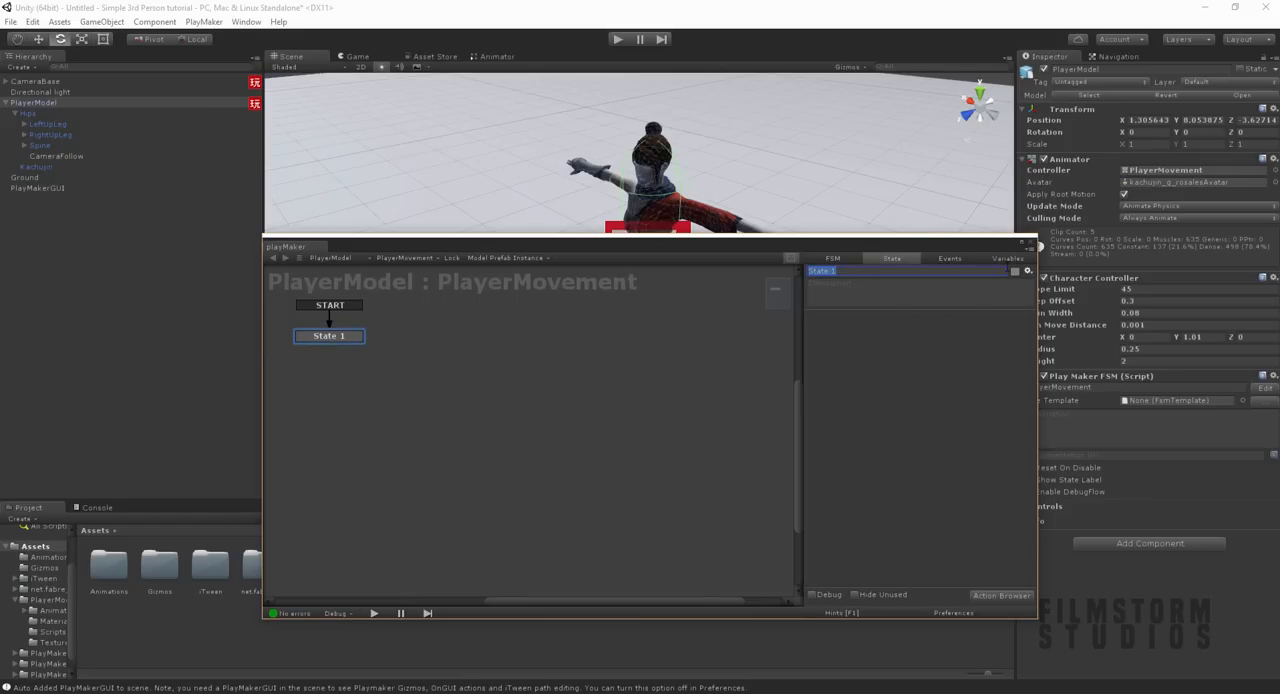
click(993, 258)
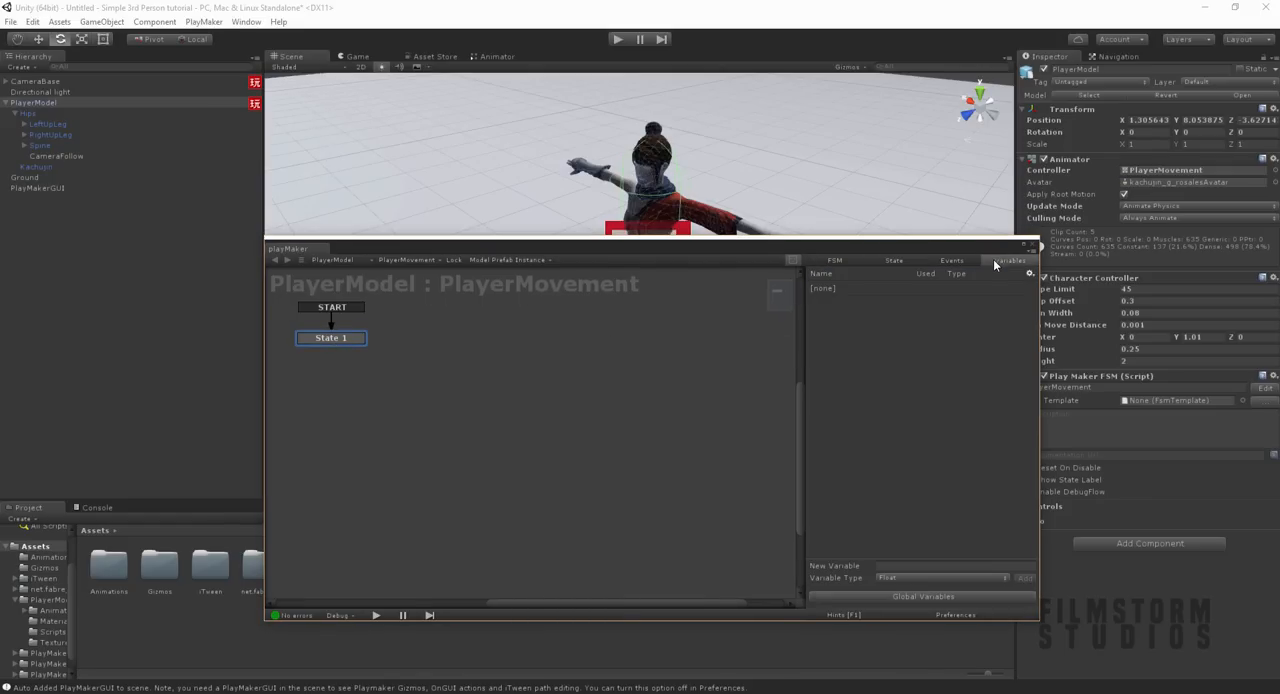
click(900, 578)
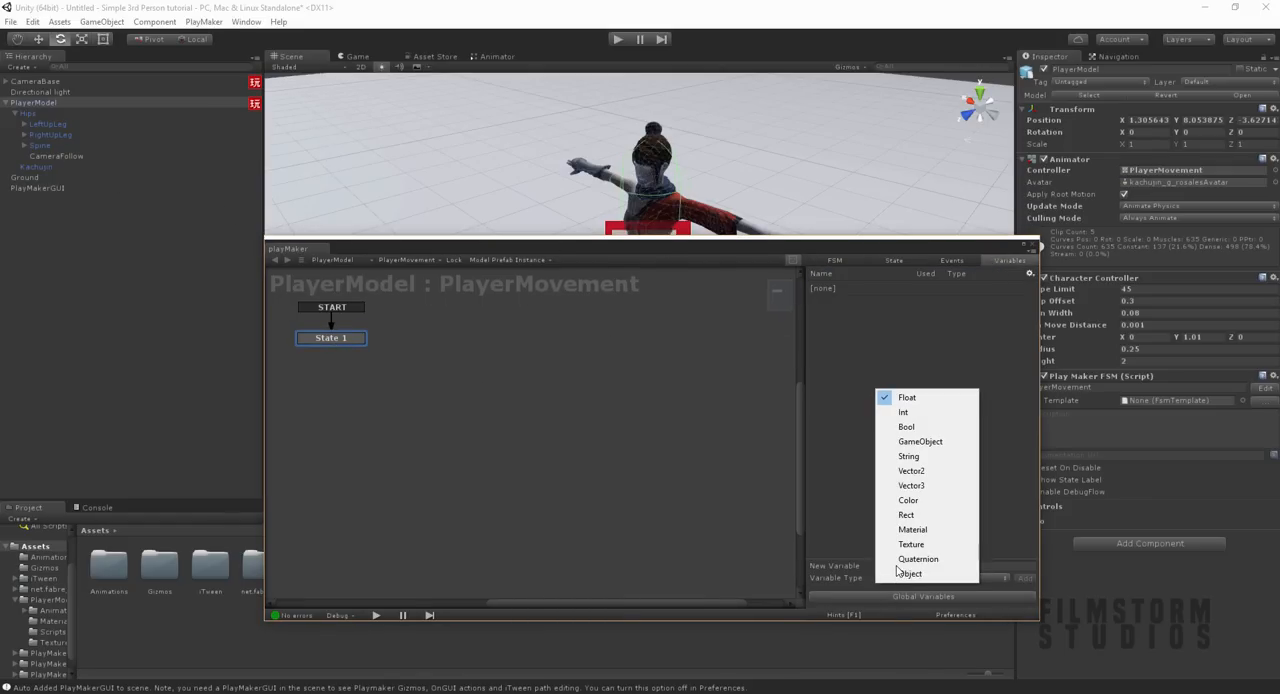
click(914, 443)
click(901, 566)
text(PlayerObj)
key(Return)
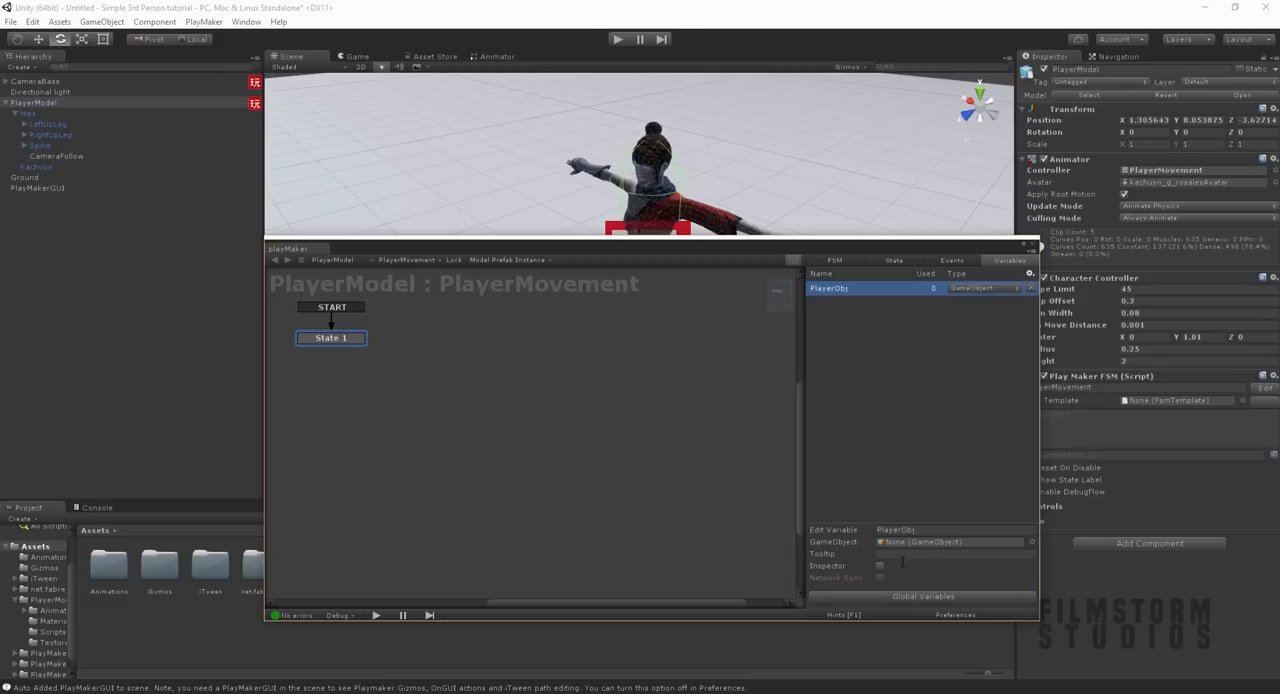
Step: Rename the FSM's State 1 to Set Object
click(302, 339)
click(846, 272)
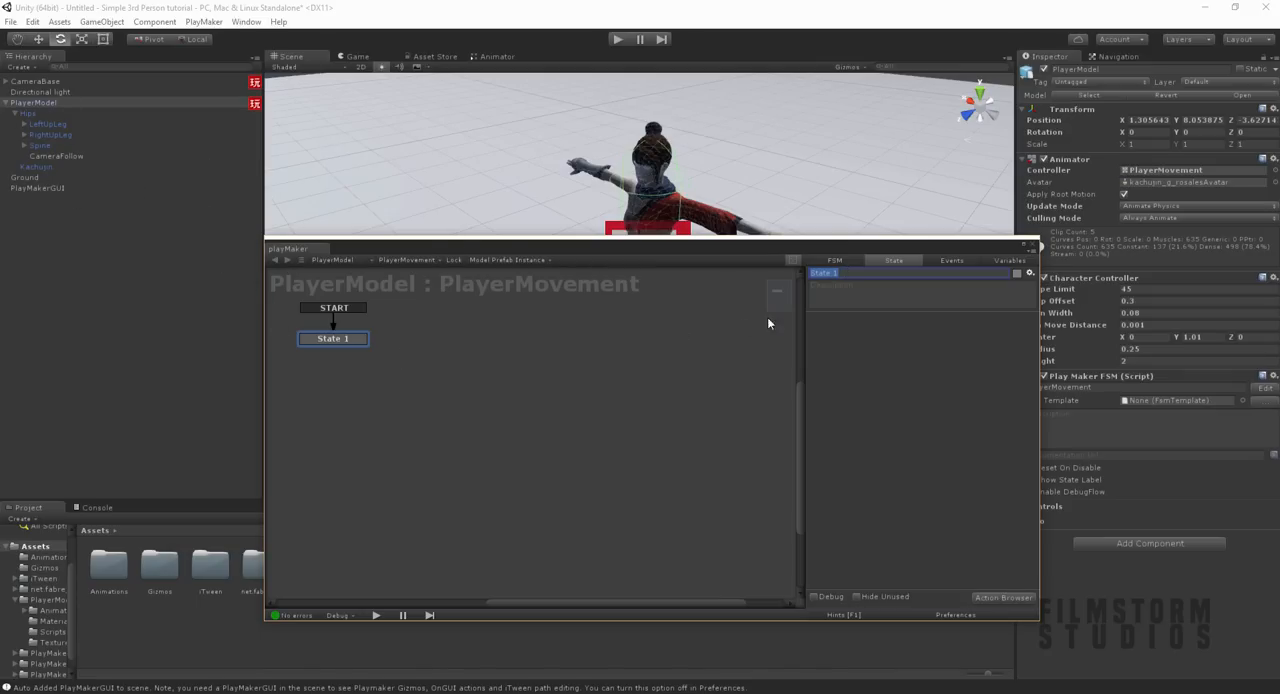
text(Set Object)
Step: Add a Set Game Object action to the Set Object state with PlayerObj as its variable
click(989, 597)
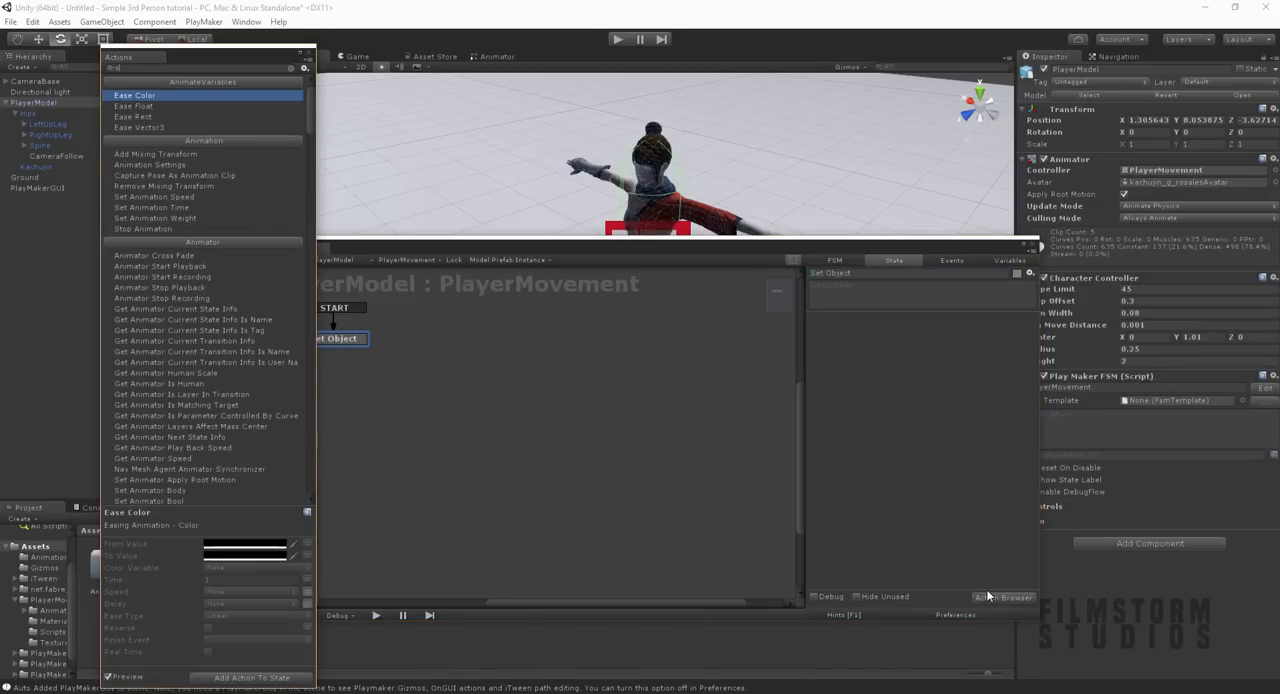
text(Set ga)
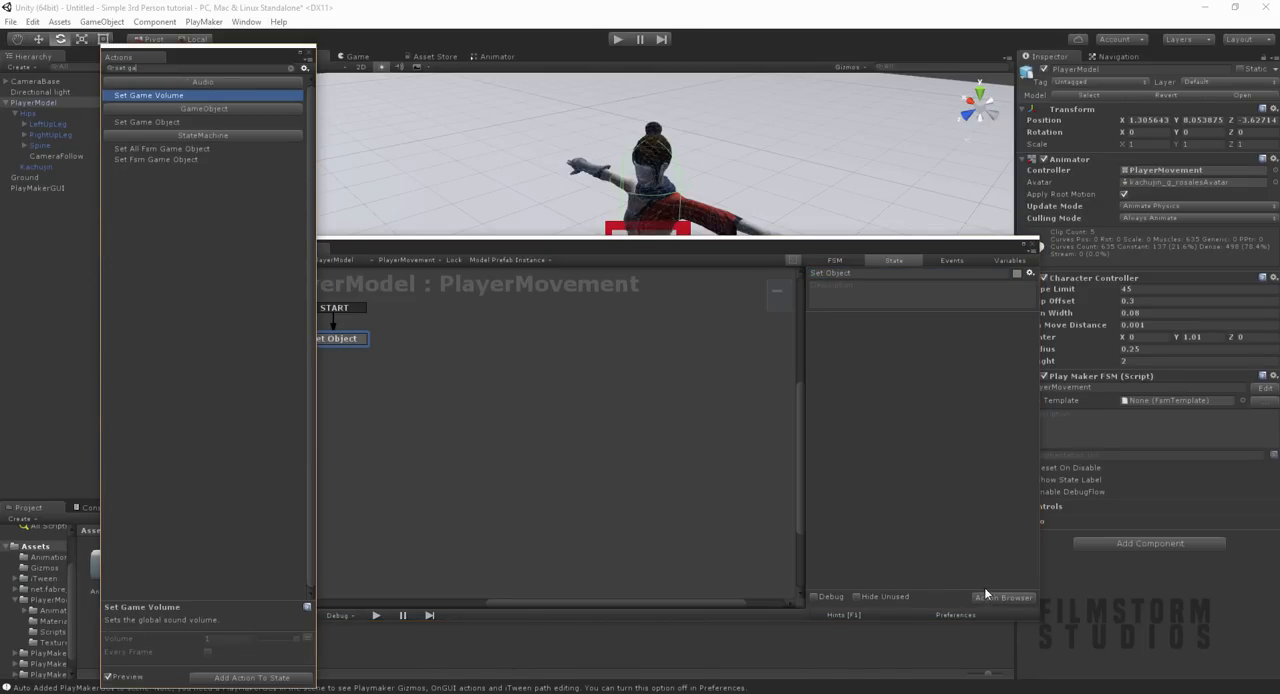
double_click(140, 122)
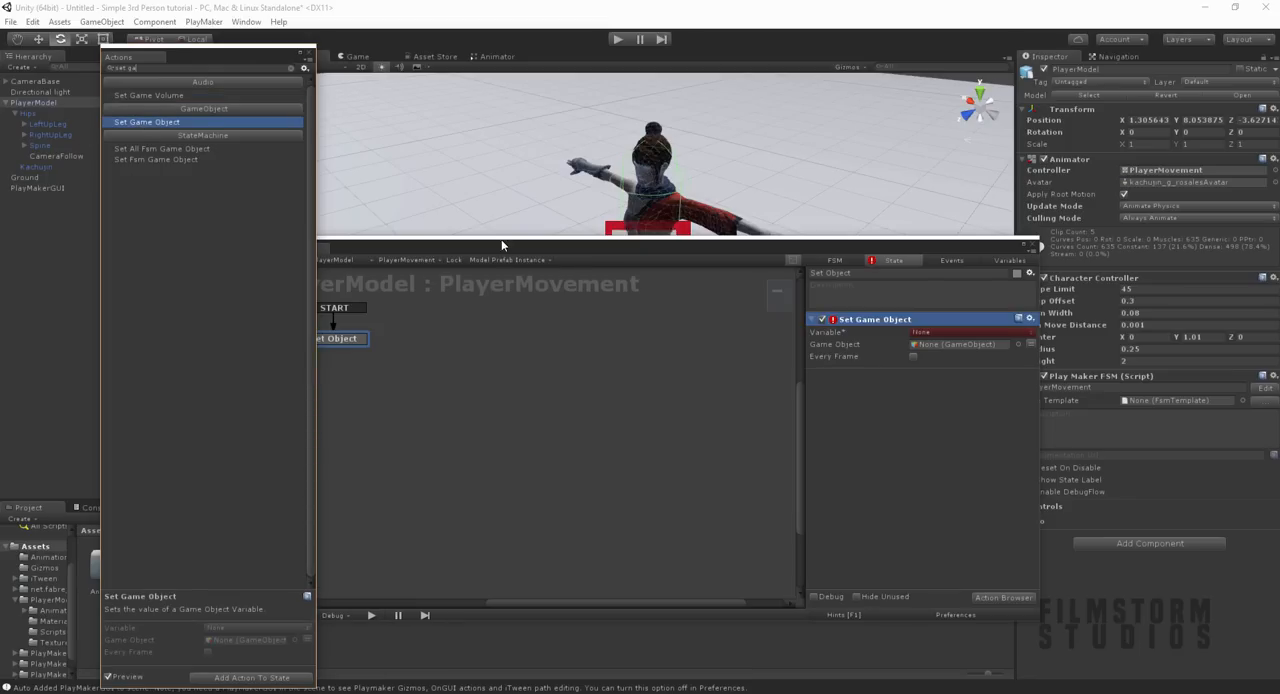
click(920, 331)
click(943, 360)
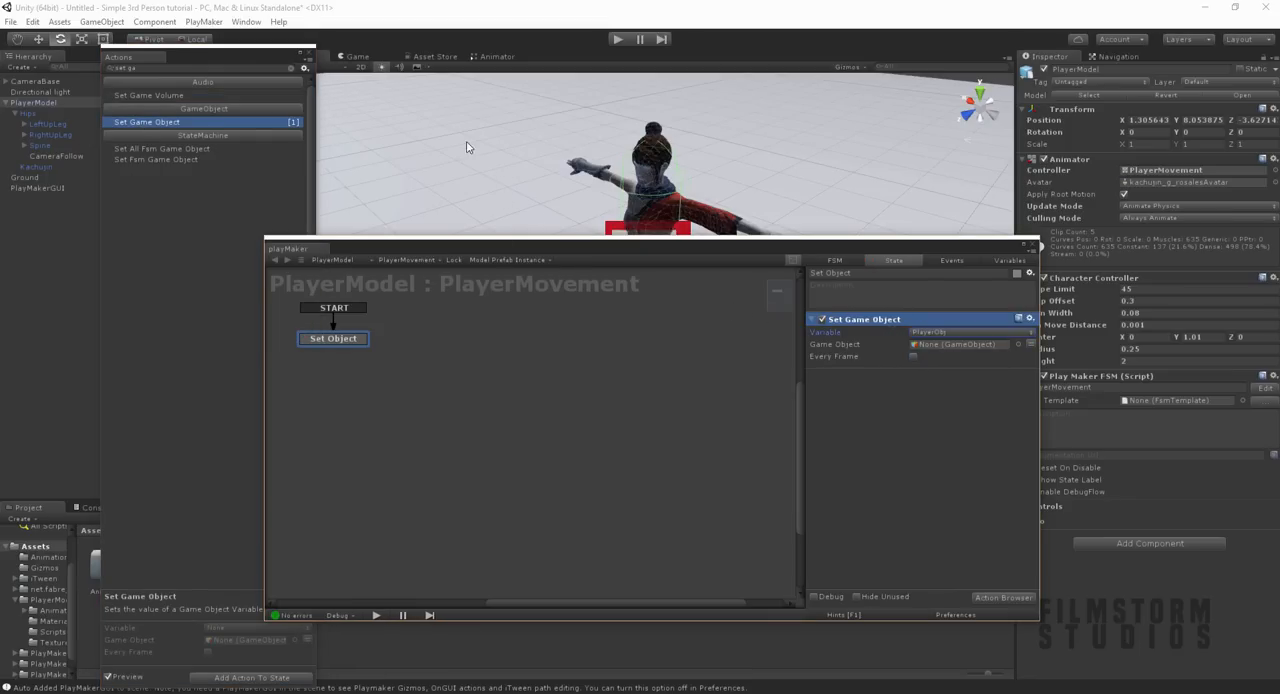
click(307, 57)
drag(898, 465, 936, 346)
Step: Add a FINISHED transition from Set Object to a new state named movement, placed below and to its right
right_click(312, 338)
mouse_move(371, 348)
click(480, 348)
click(455, 385)
drag(359, 351, 486, 406)
key(ctrl+a)
text(movement)
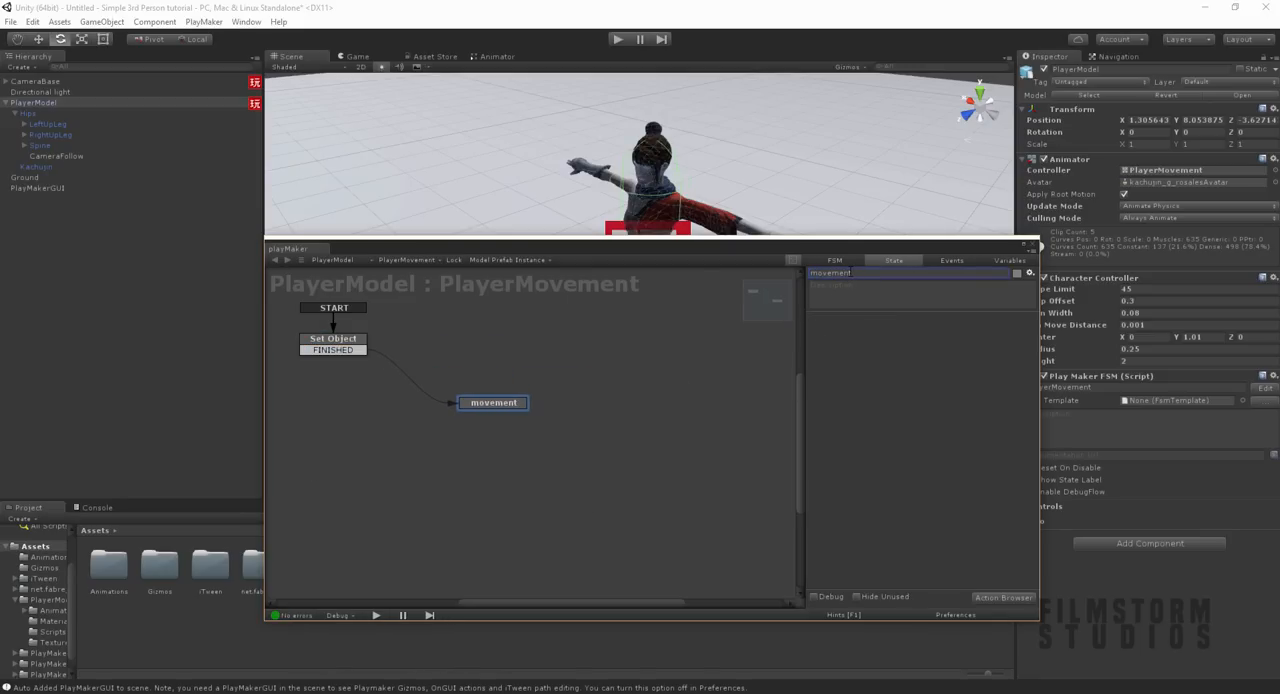
drag(502, 404, 532, 404)
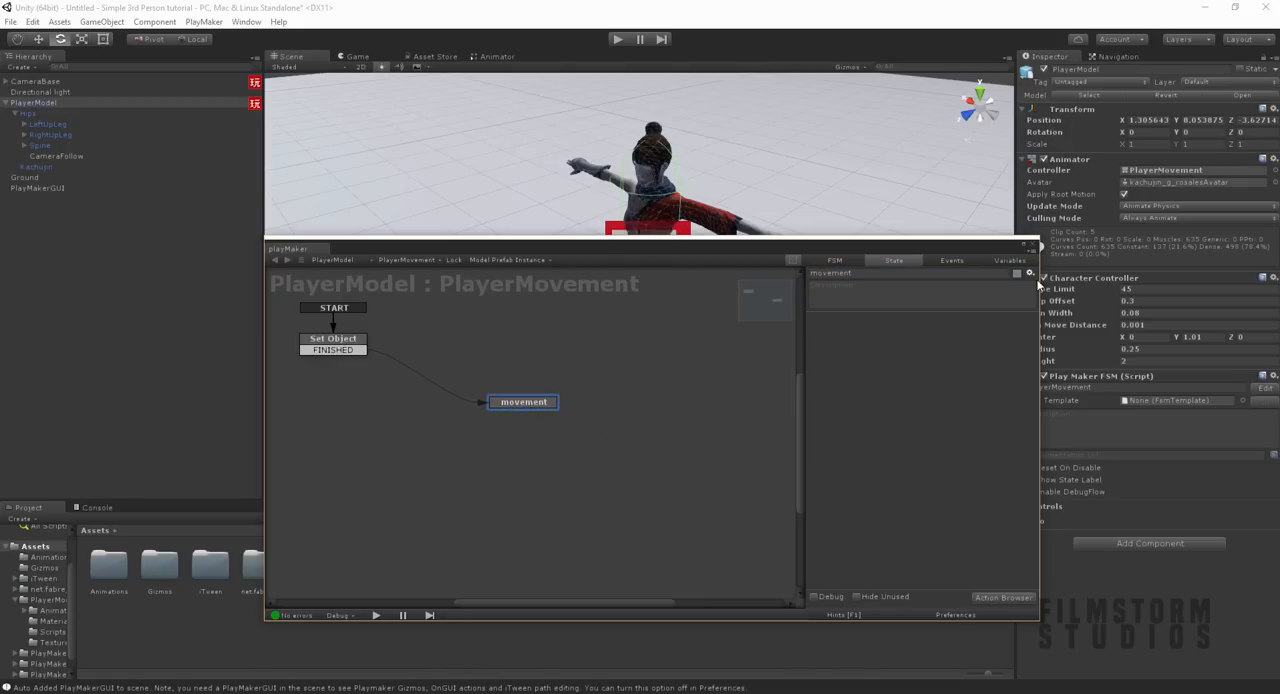
Step: Add a Float variable named InputX to the PlayerMovement FSM
click(1010, 260)
click(874, 460)
click(891, 577)
click(905, 400)
click(899, 565)
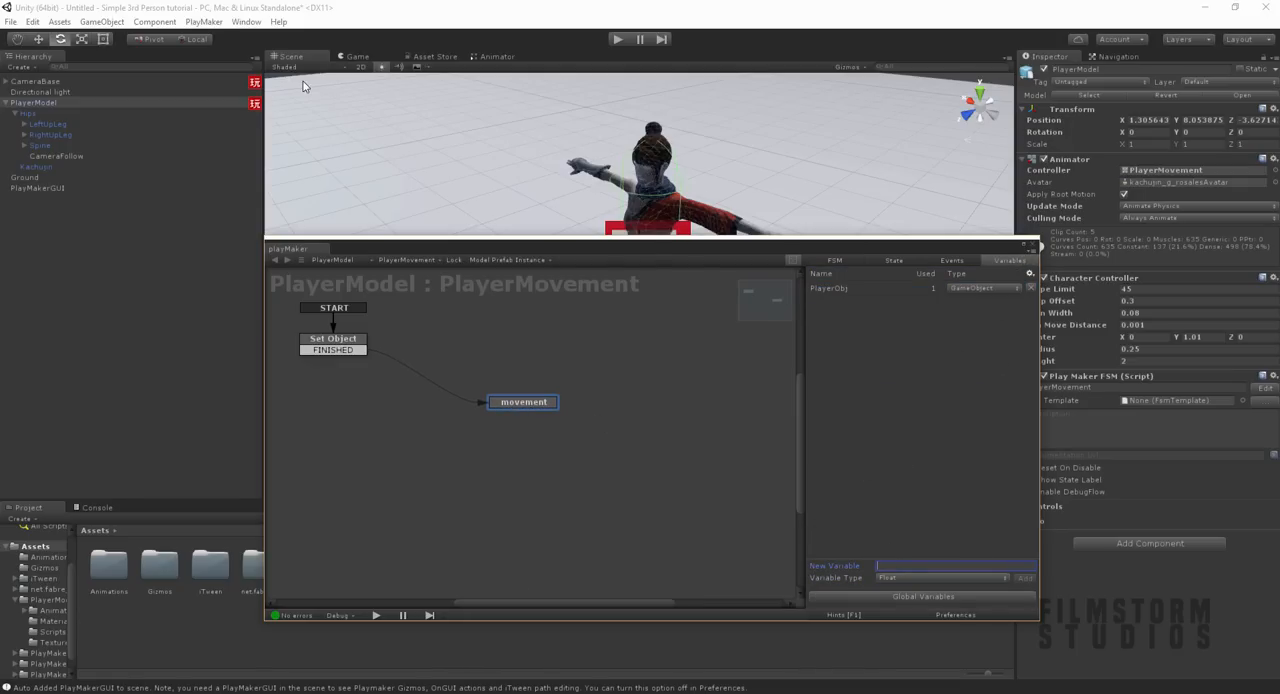
text(InputX)
key(Return)
Step: Add a Float variable named InputZ to the PlayerMovement FSM
click(913, 494)
click(910, 567)
text(Input)
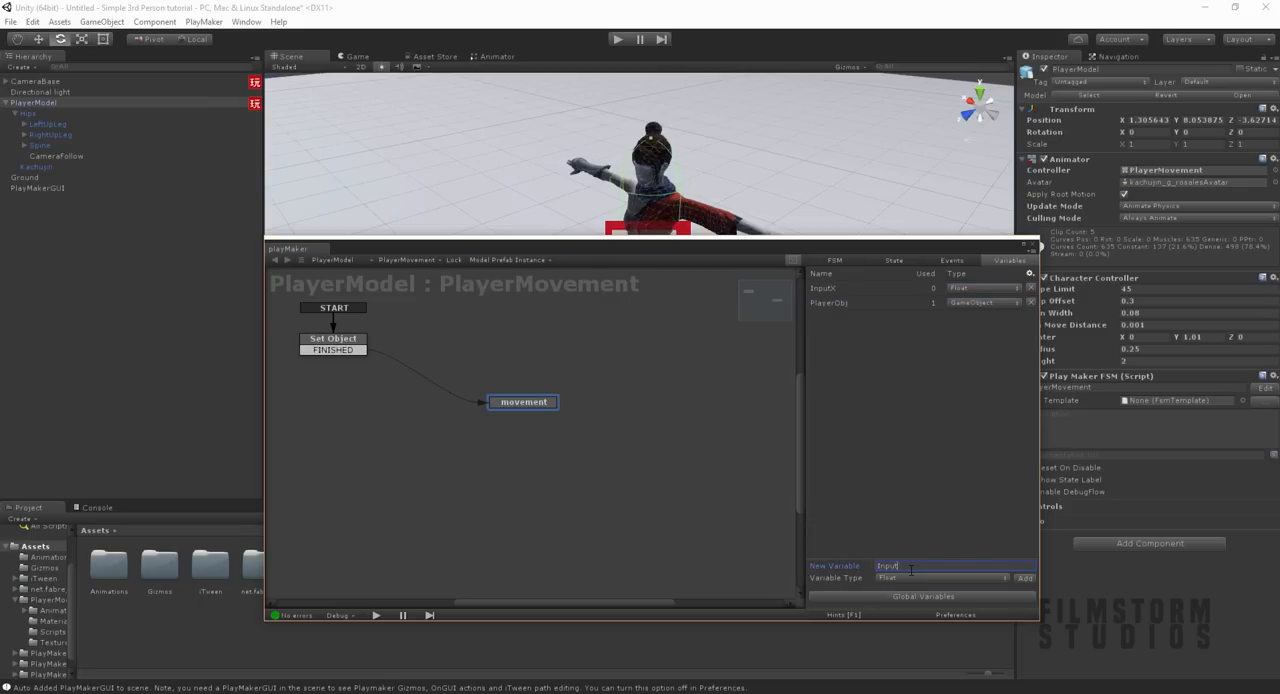
text(Z)
key(Return)
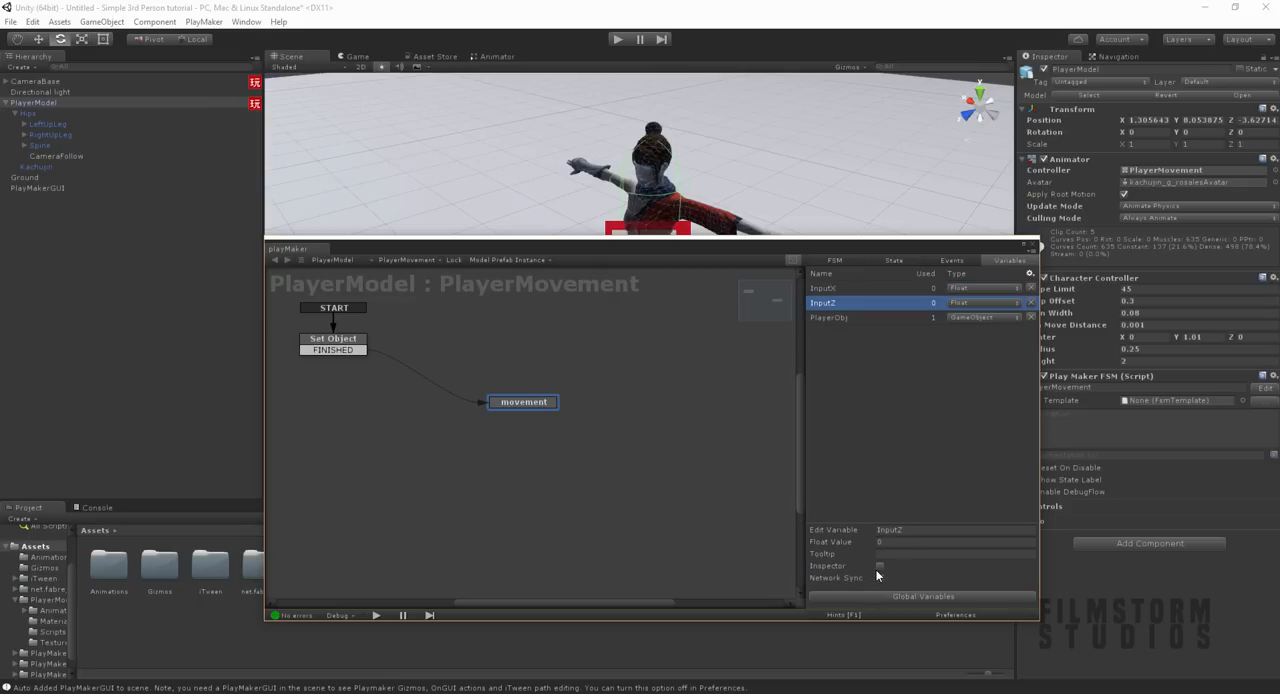
Step: Expose the InputZ and InputX variables in the Inspector
click(880, 566)
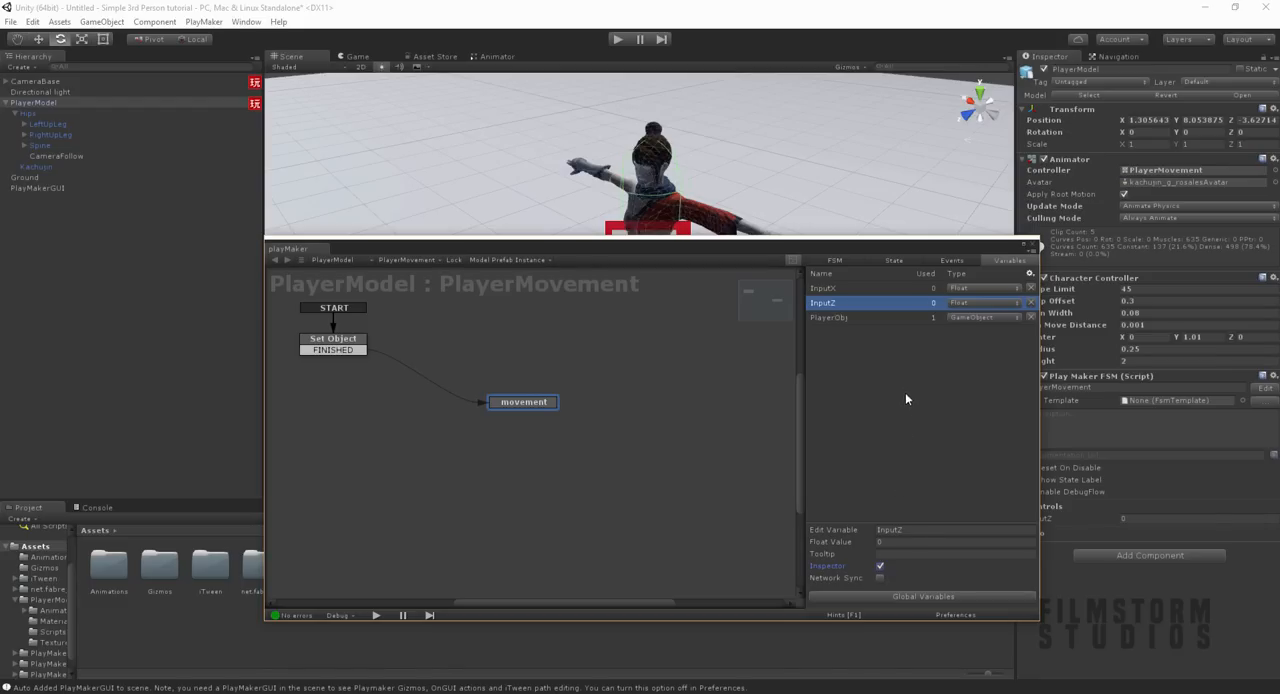
click(862, 289)
click(880, 566)
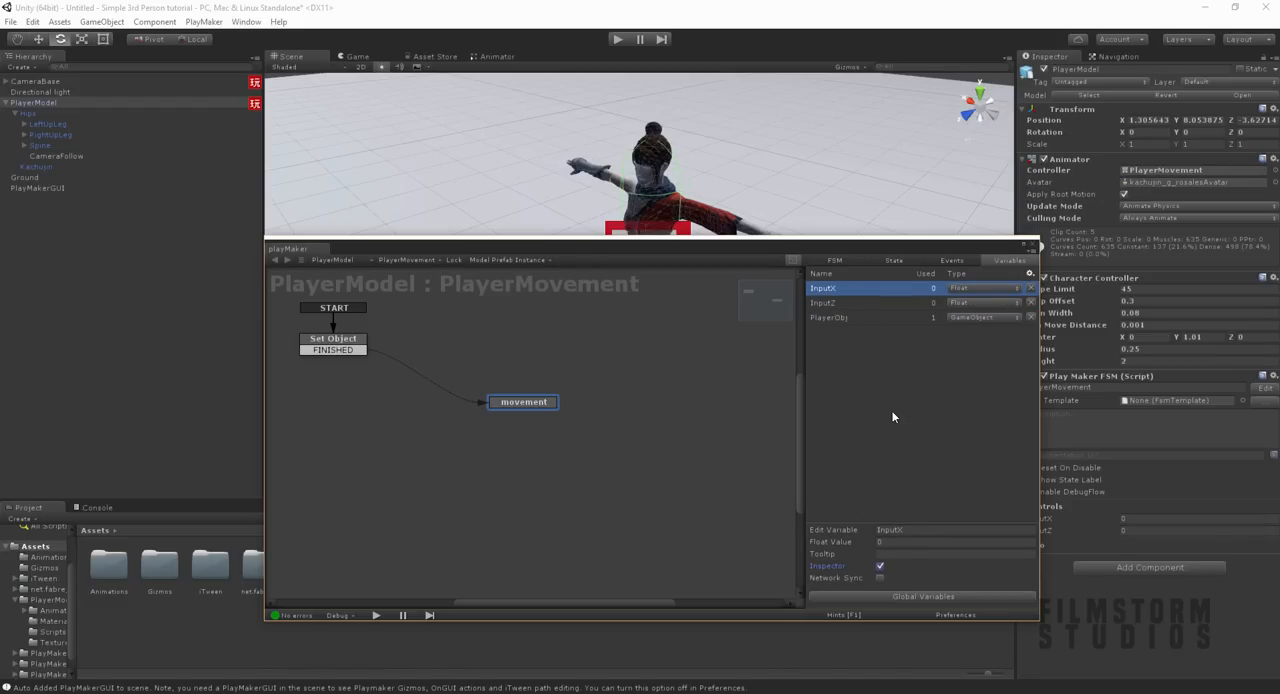
Step: Add a Get Axis Vector action to the movement state
drag(895, 247, 833, 229)
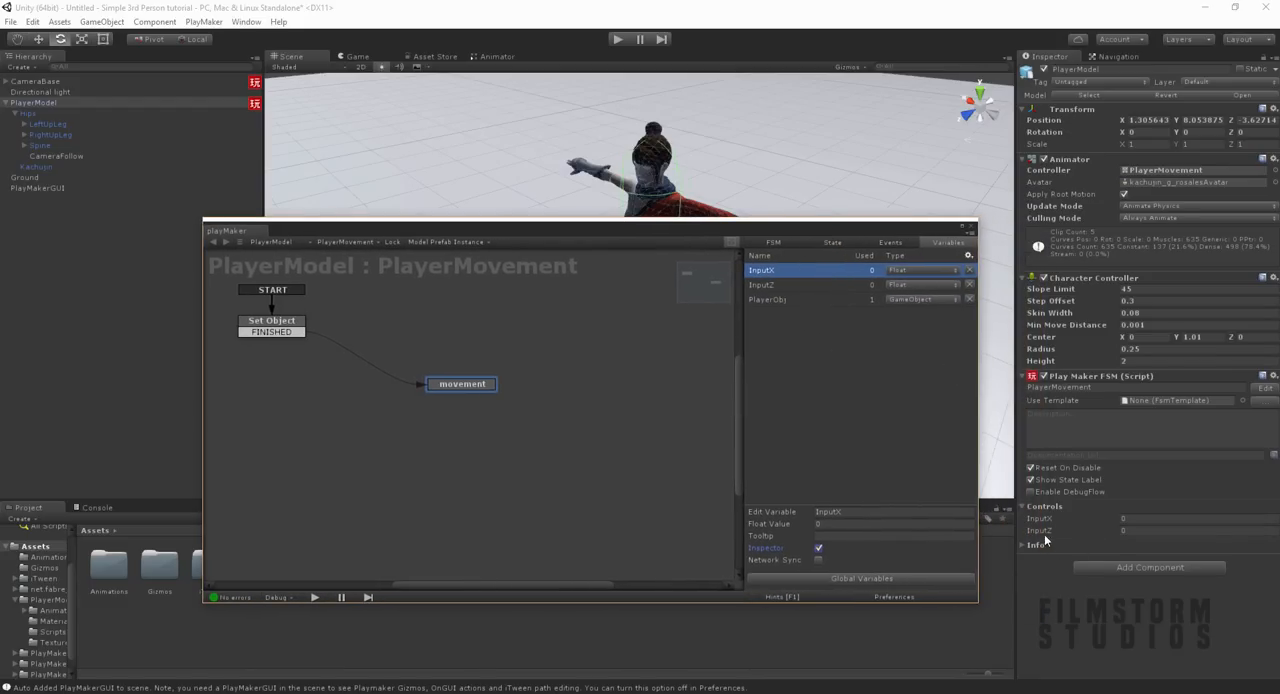
click(848, 242)
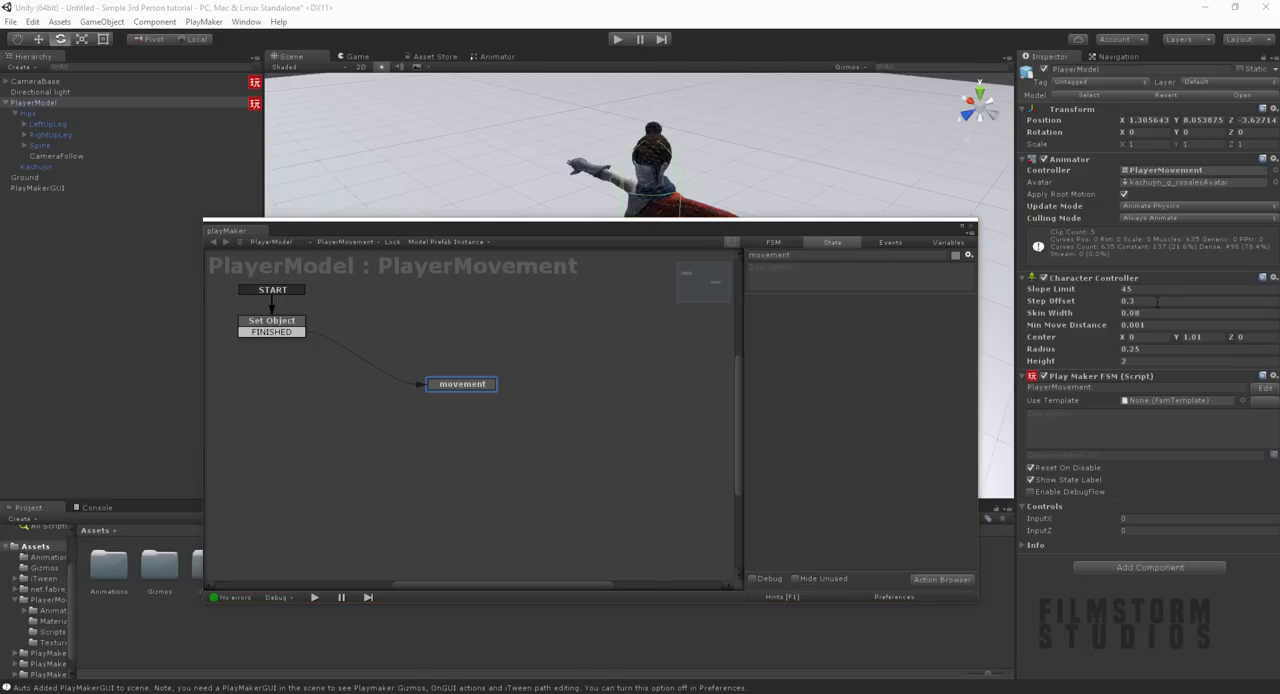
click(927, 583)
drag(199, 61, 221, 59)
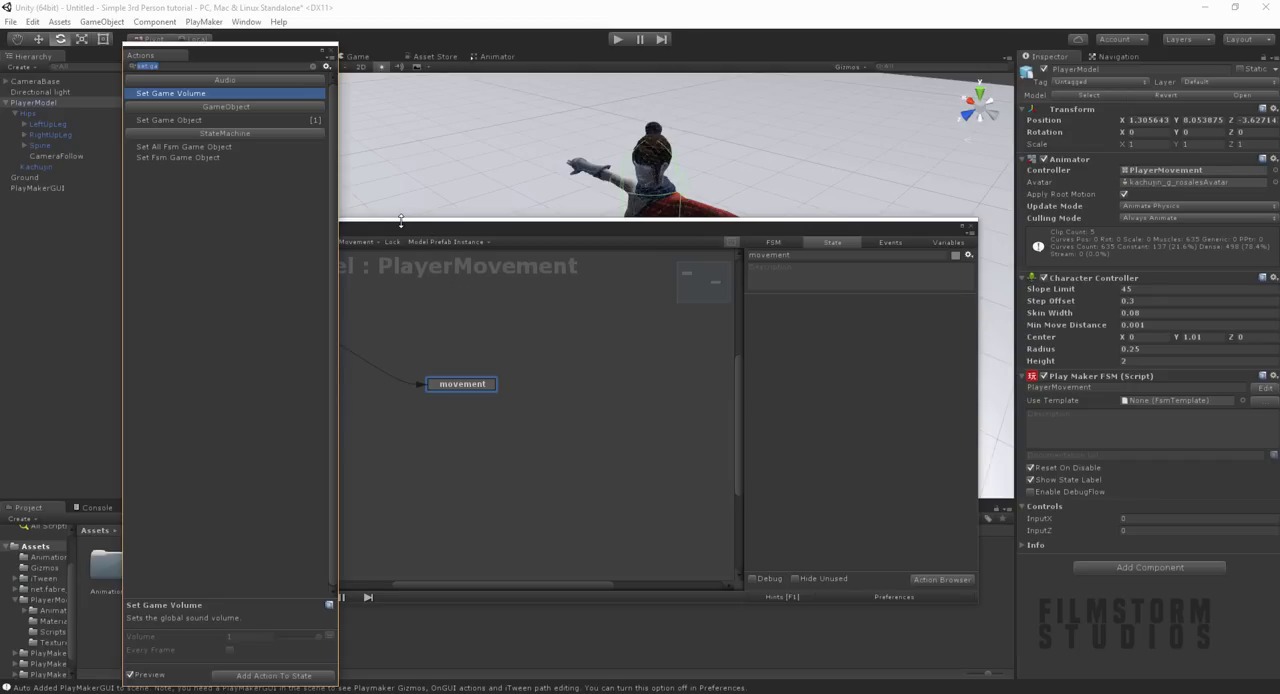
text(in)
key(BackSpace)
key(BackSpace)
text(get axi)
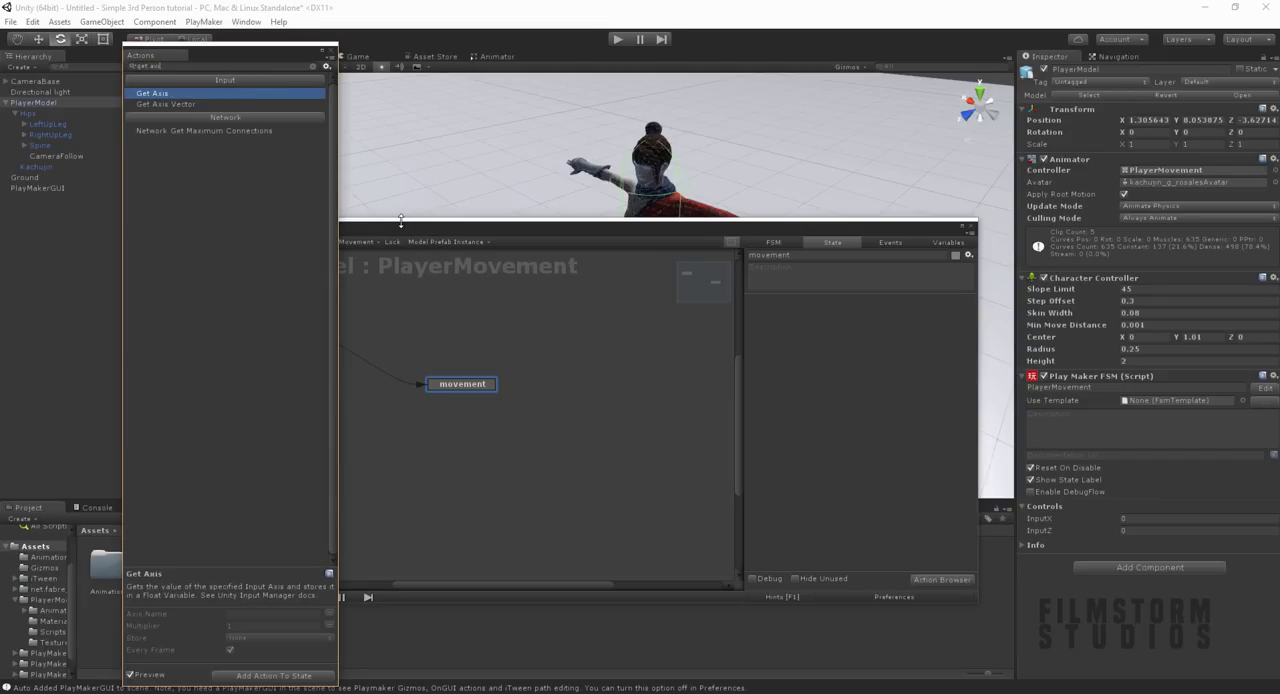
key(Down)
key(Return)
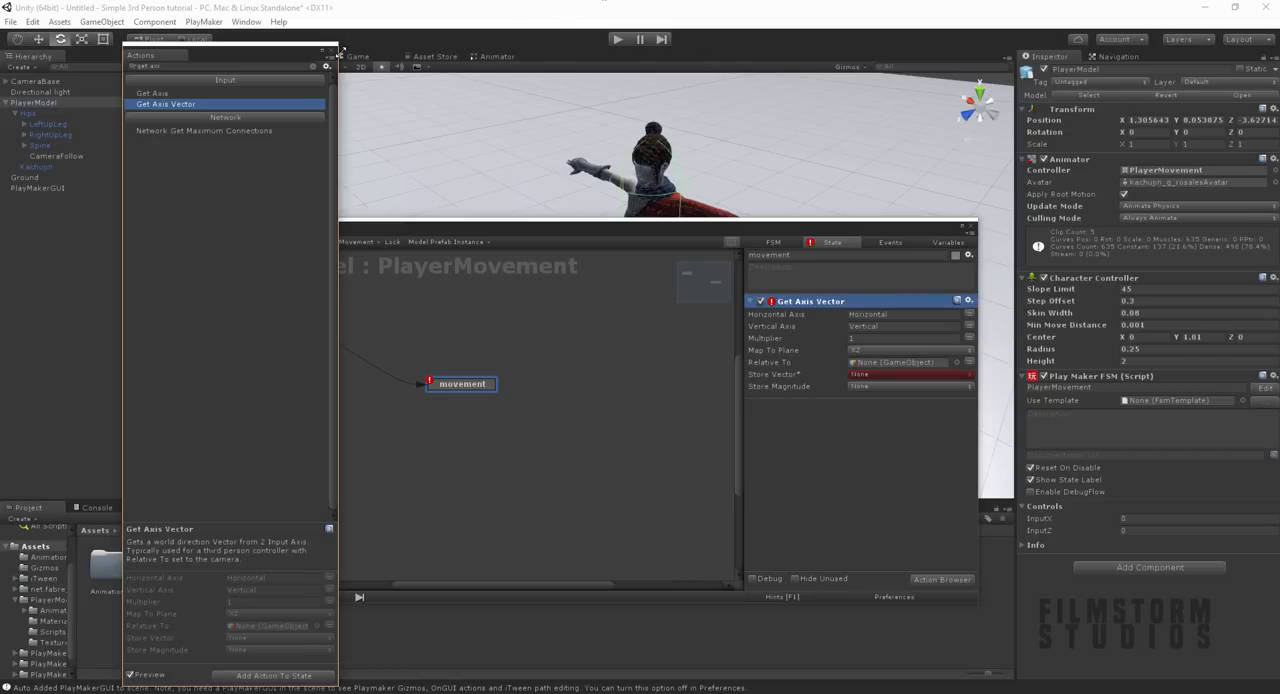
click(331, 51)
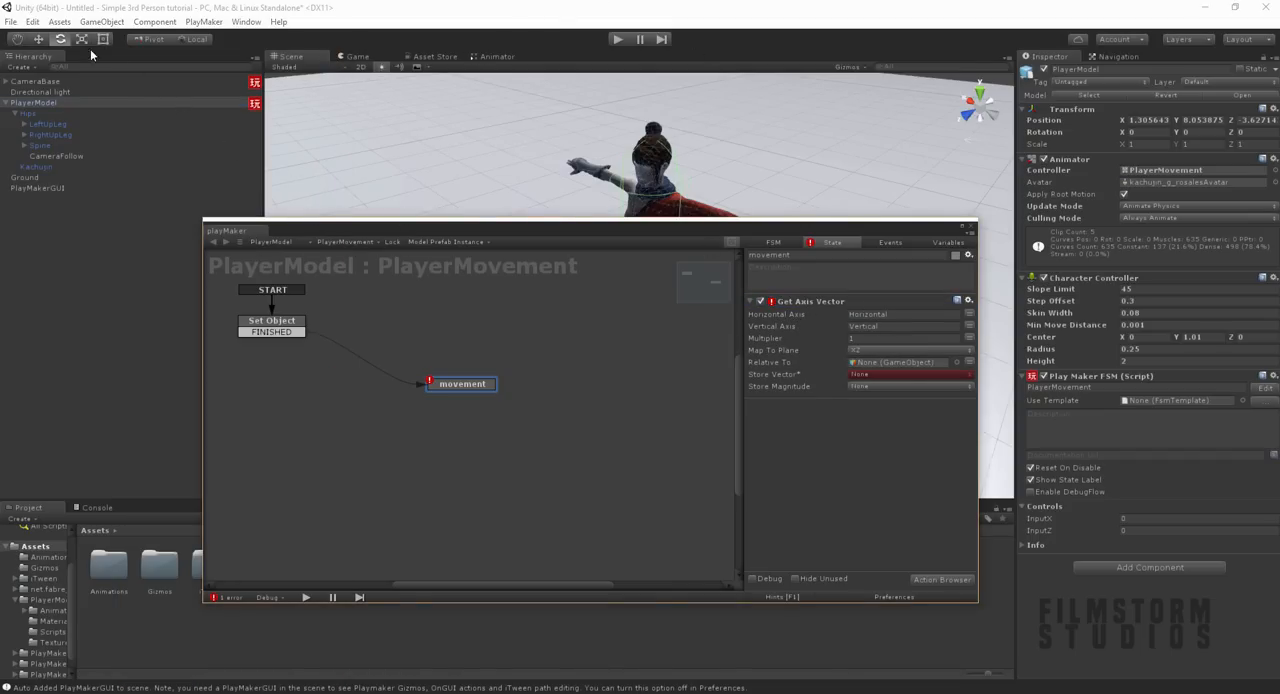
Step: Examine the Horizontal and Vertical axis definitions in the project's Input settings
click(32, 21)
mouse_move(97, 353)
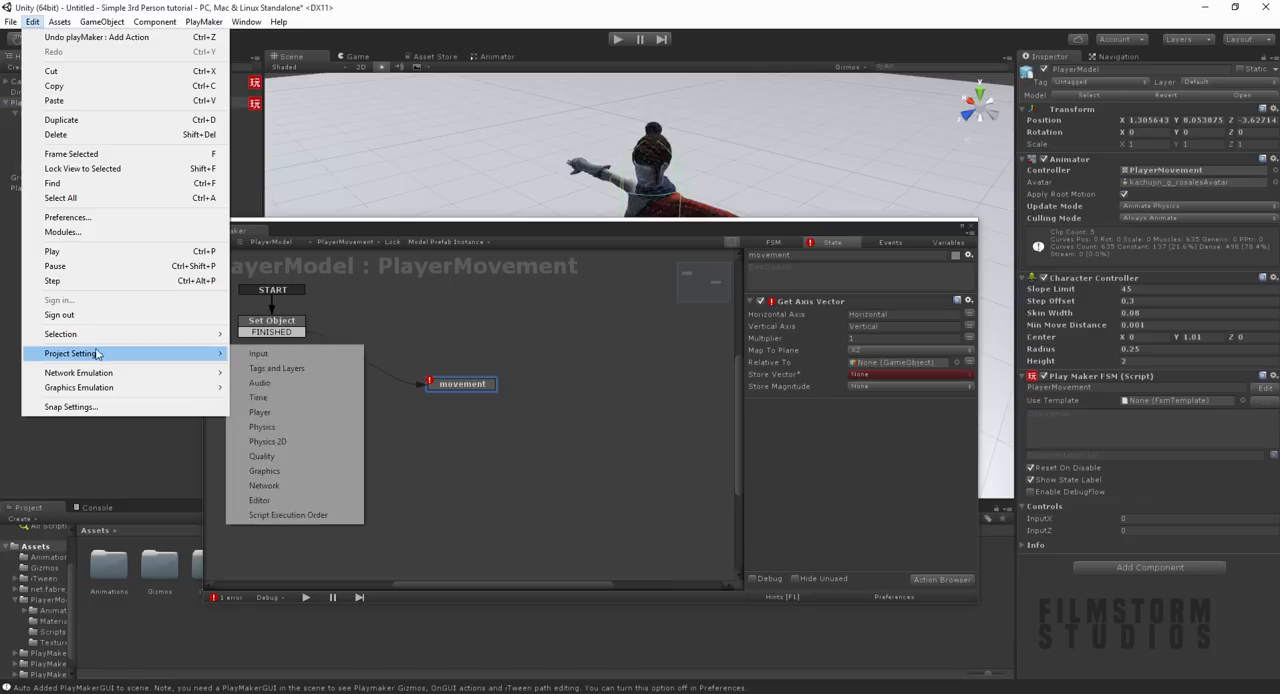
click(276, 368)
click(32, 21)
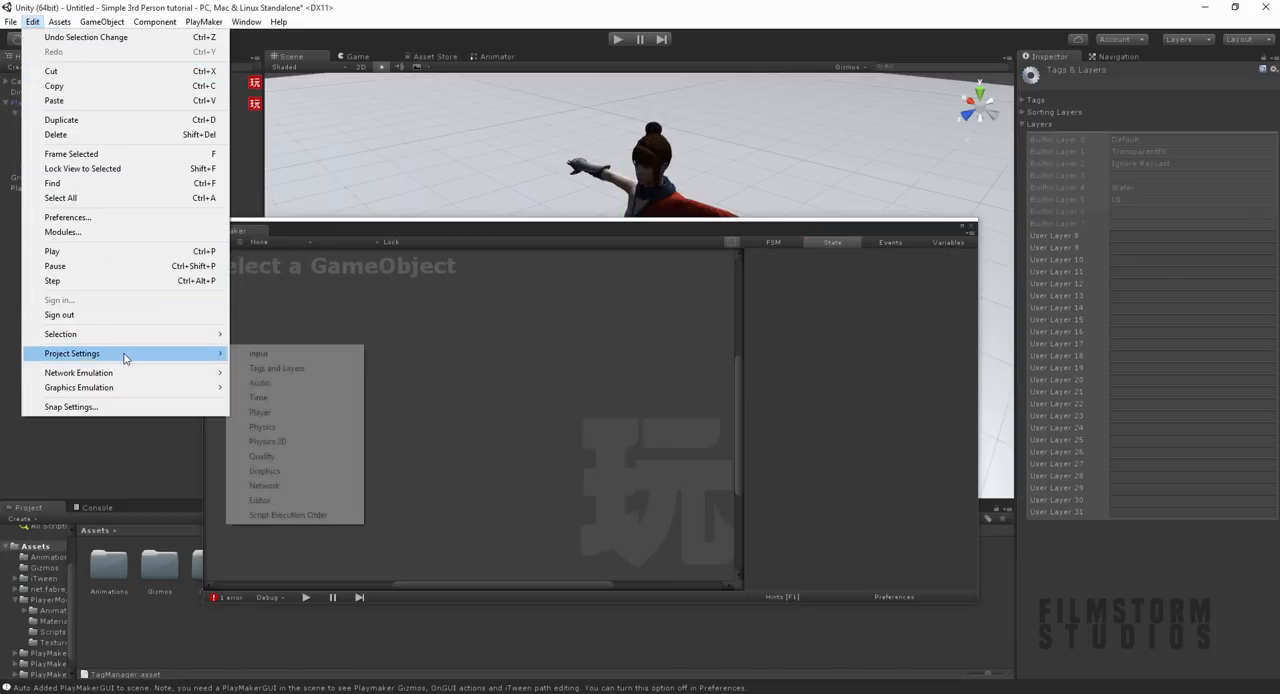
click(255, 355)
click(1023, 100)
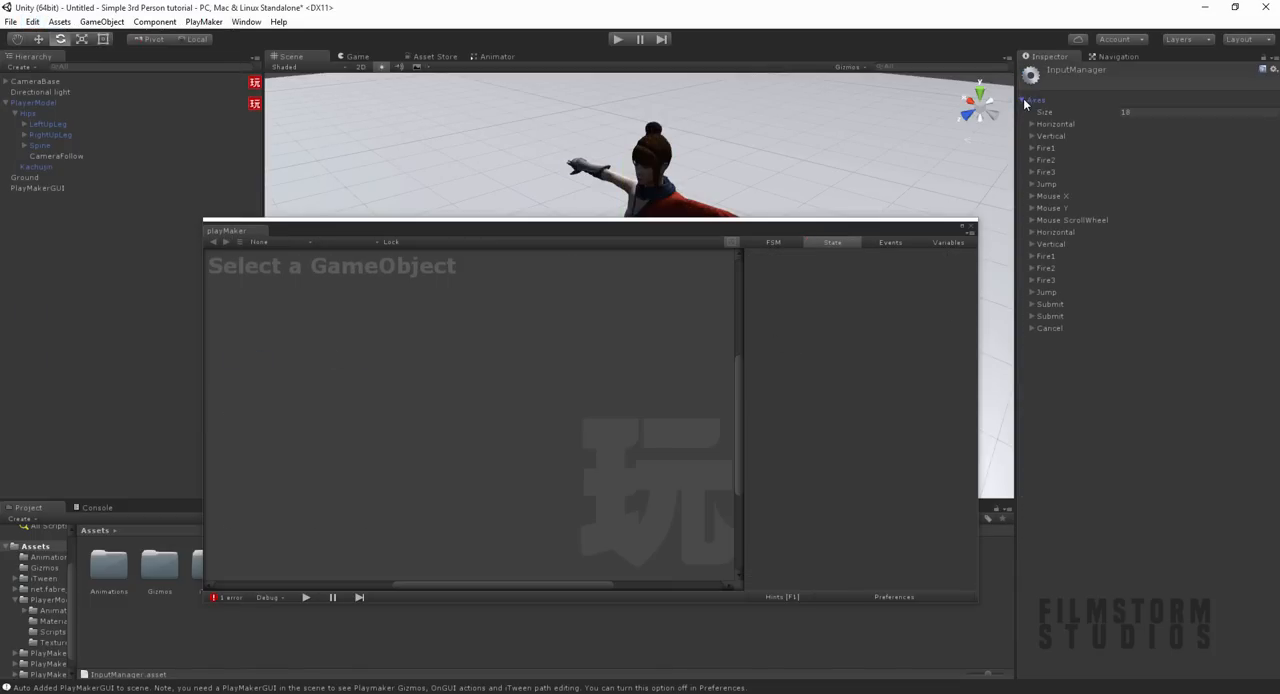
click(1032, 124)
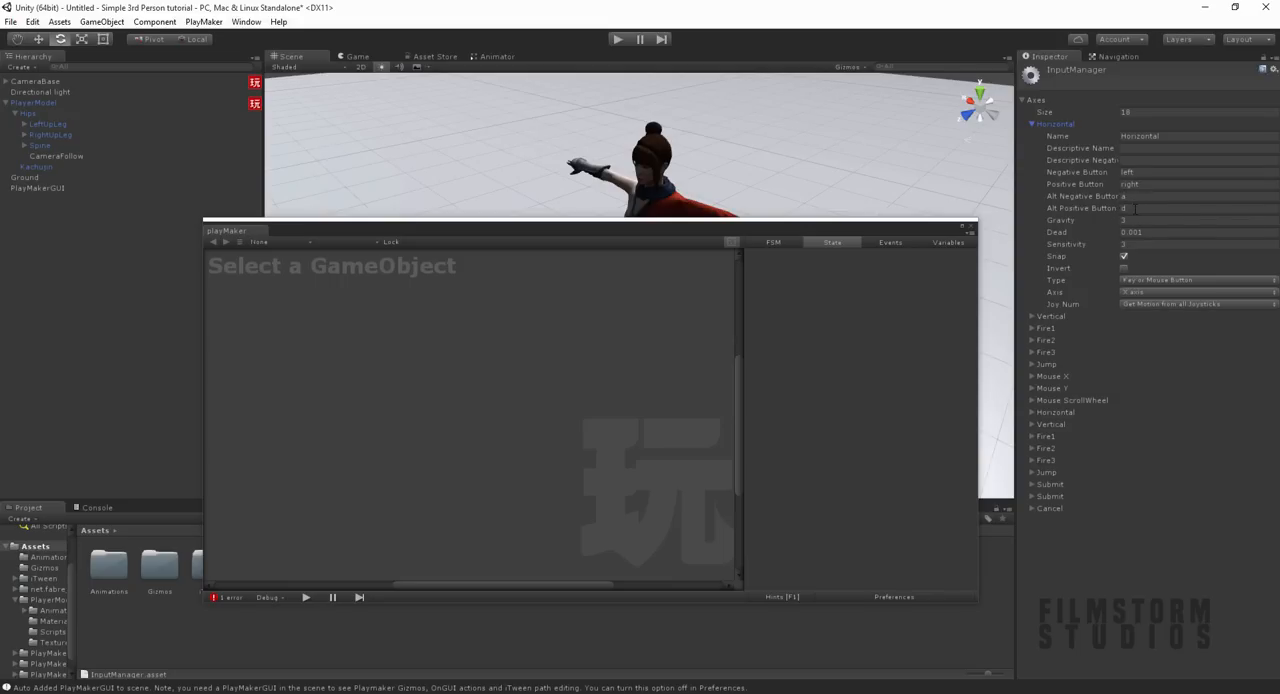
click(1032, 316)
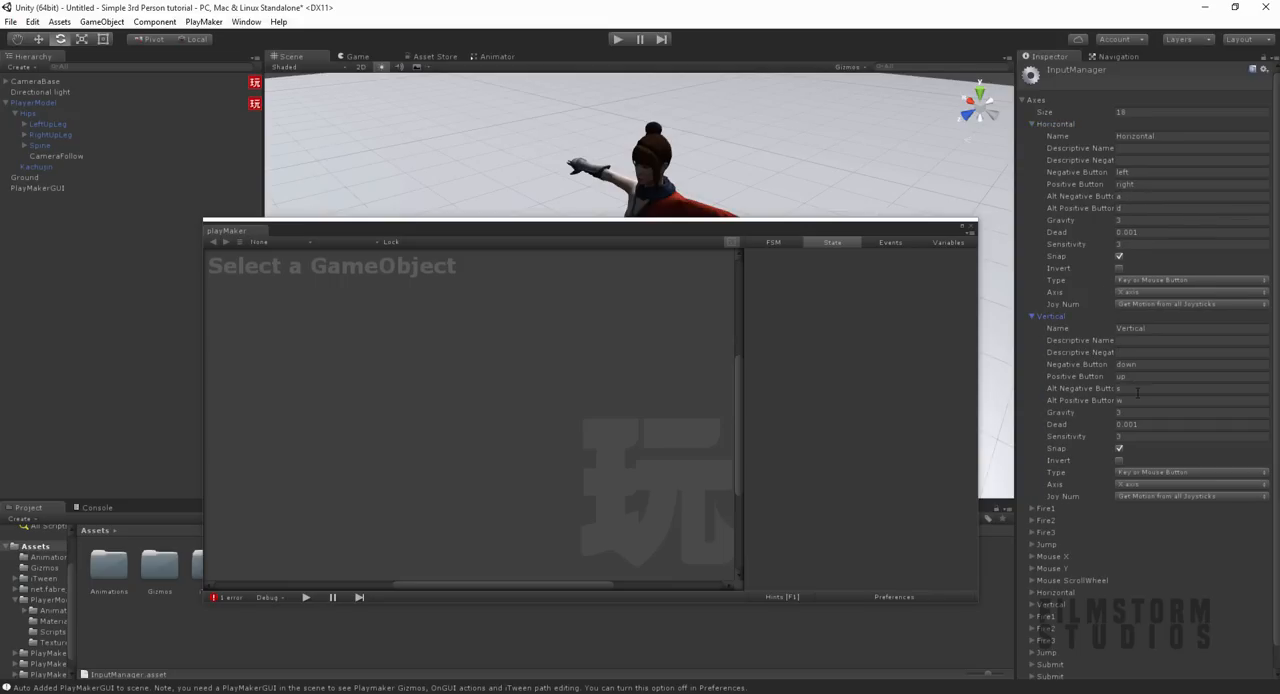
click(1032, 316)
click(1031, 124)
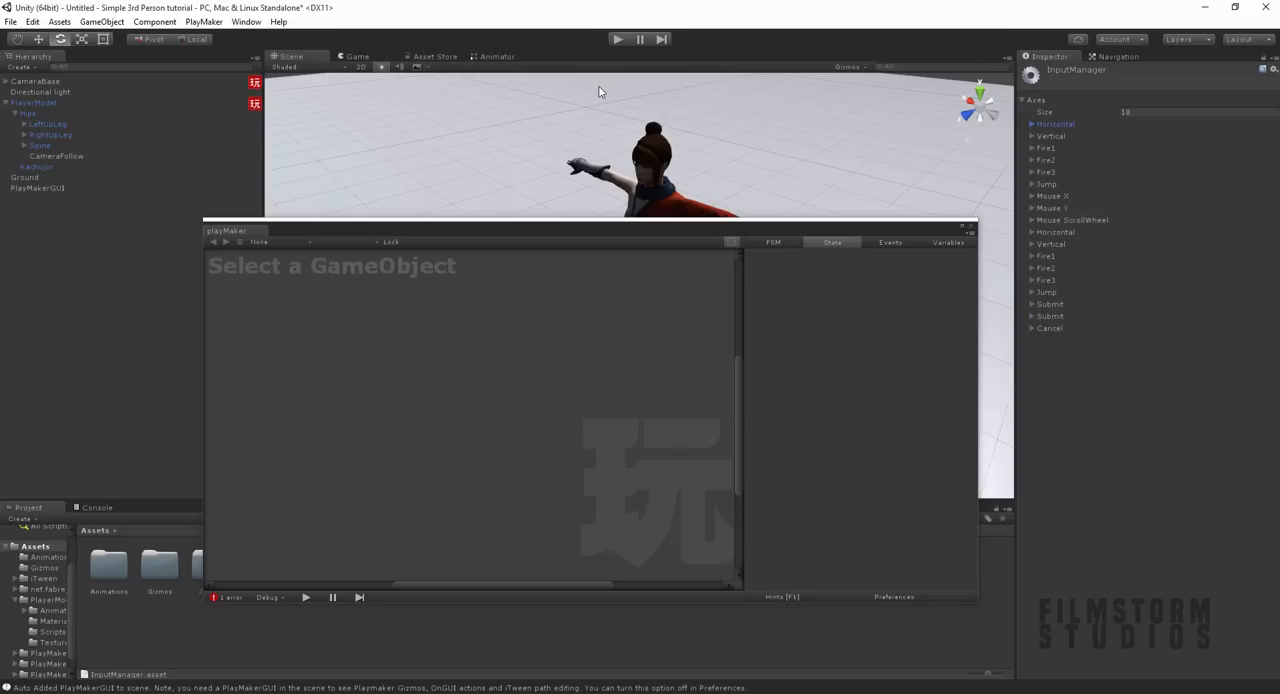
Step: Add a Vector3 variable named InputVector to PlayerModel's PlayerMovement FSM and expose it in the Inspector
click(32, 103)
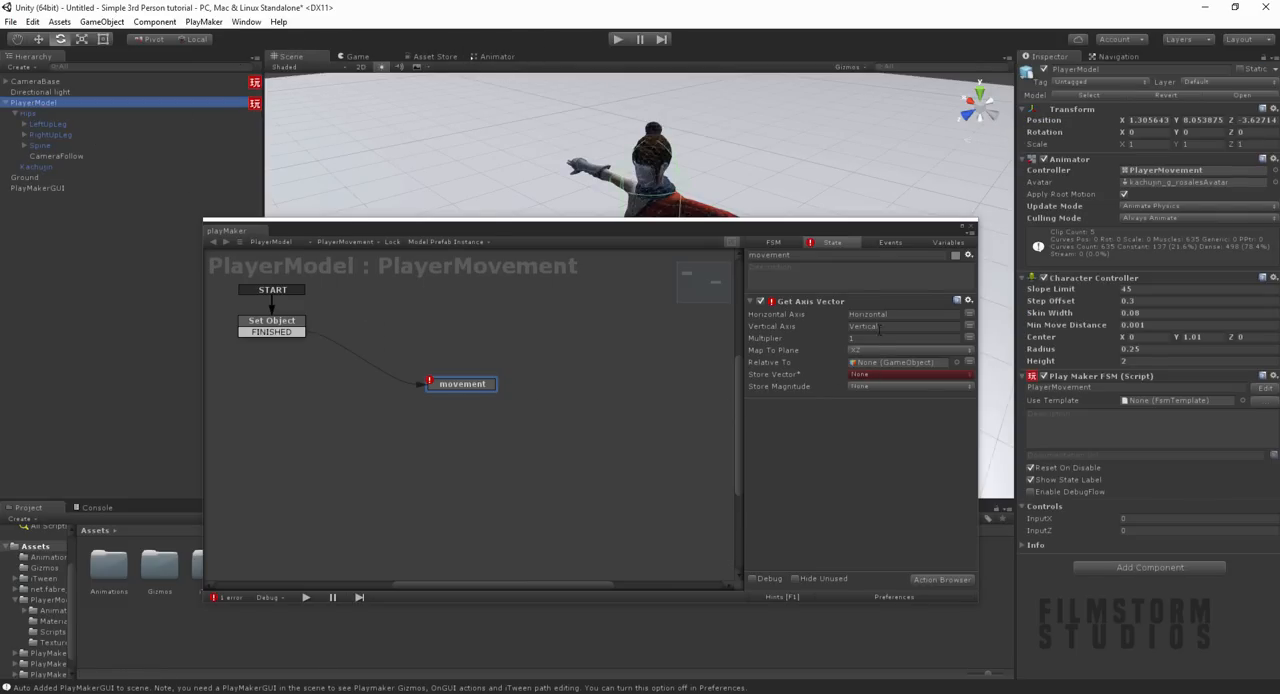
click(928, 243)
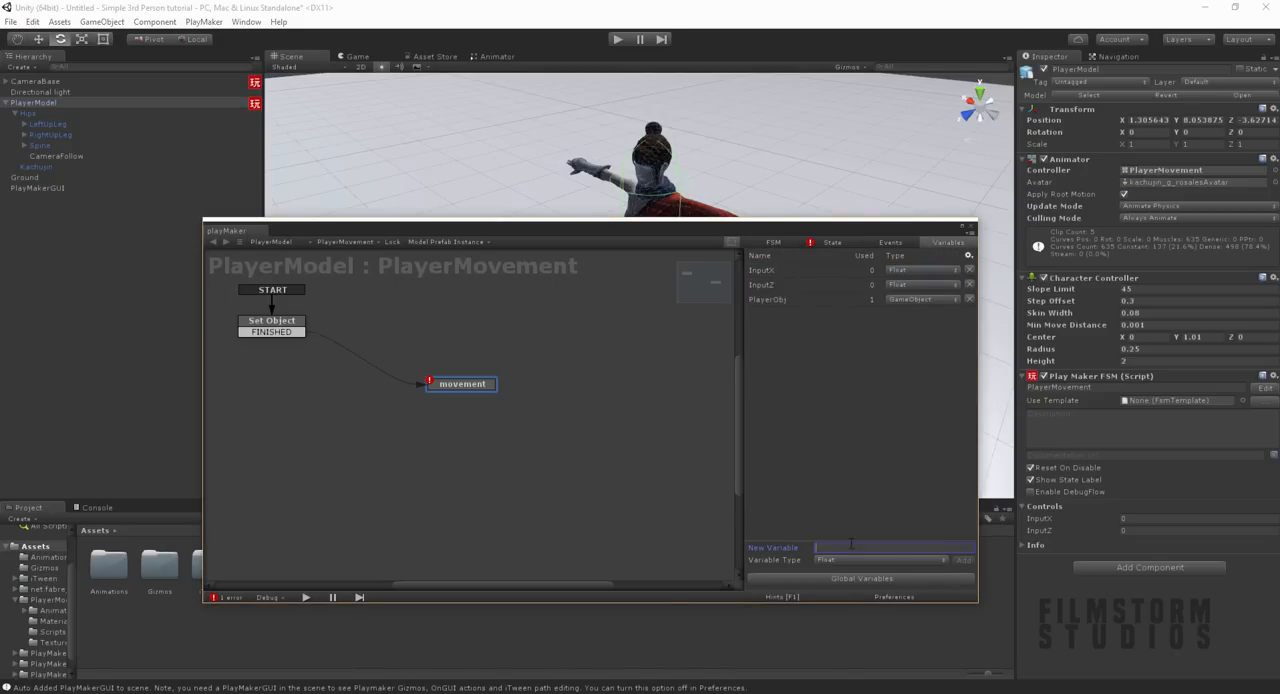
text(InputVector)
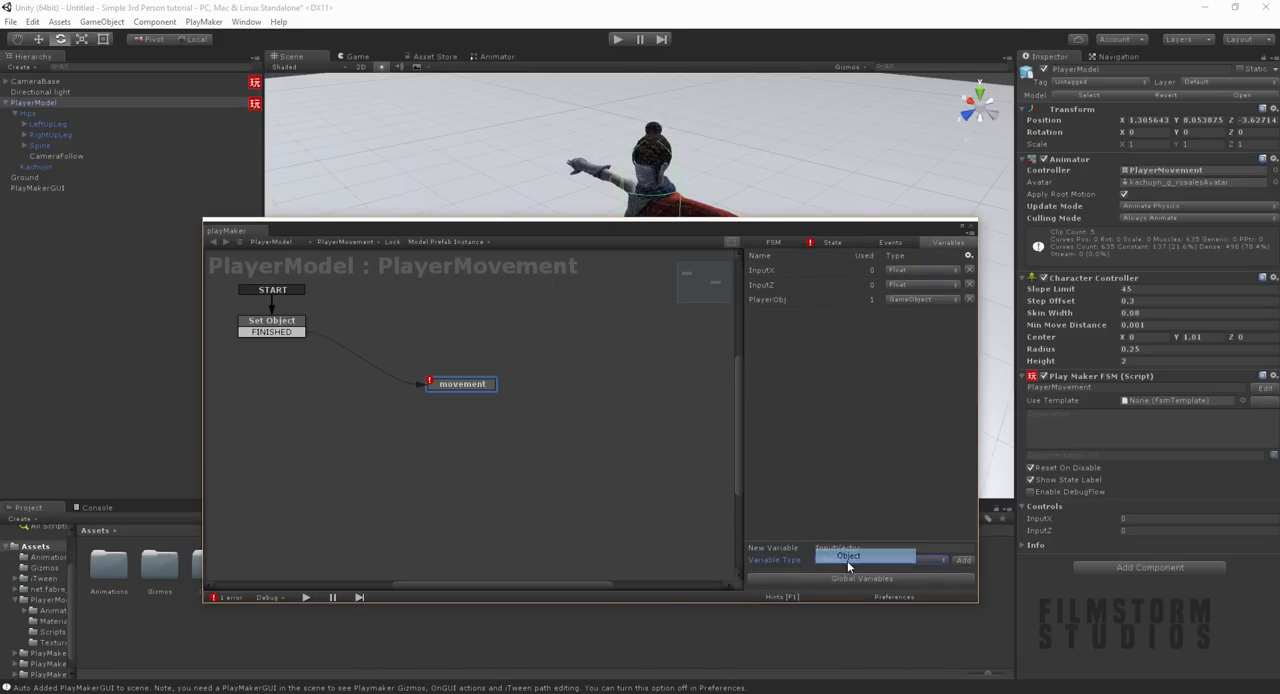
click(847, 560)
click(850, 467)
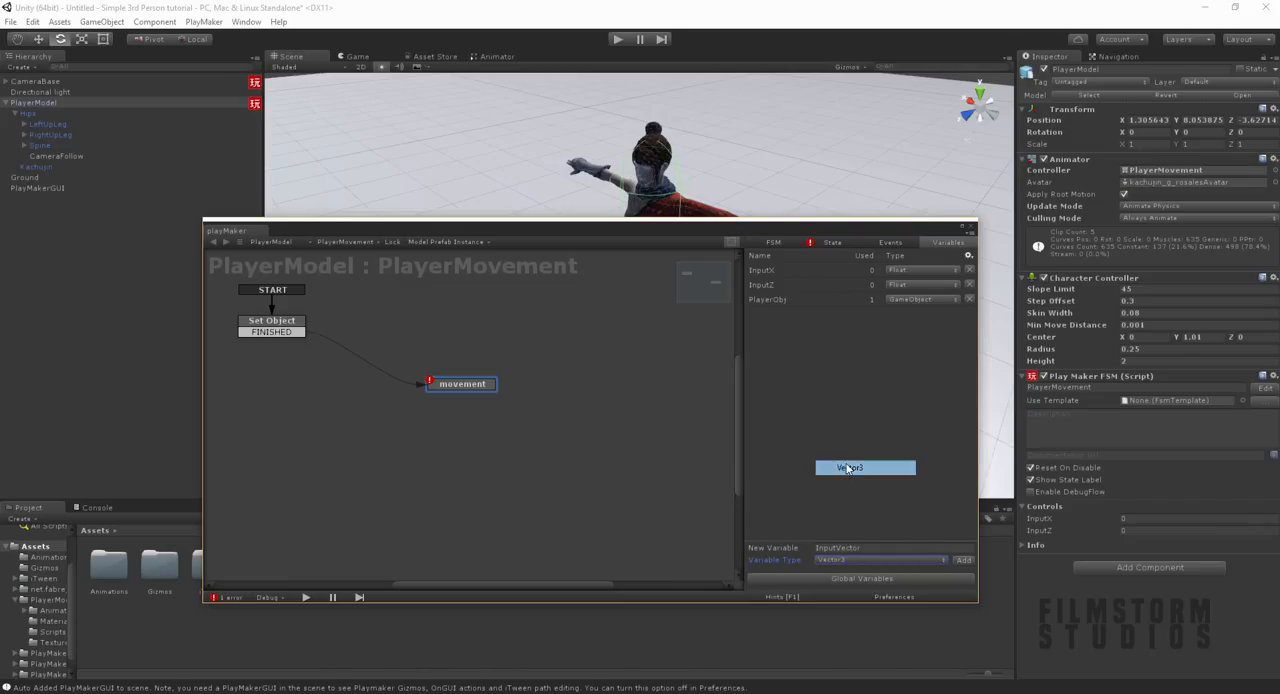
click(963, 560)
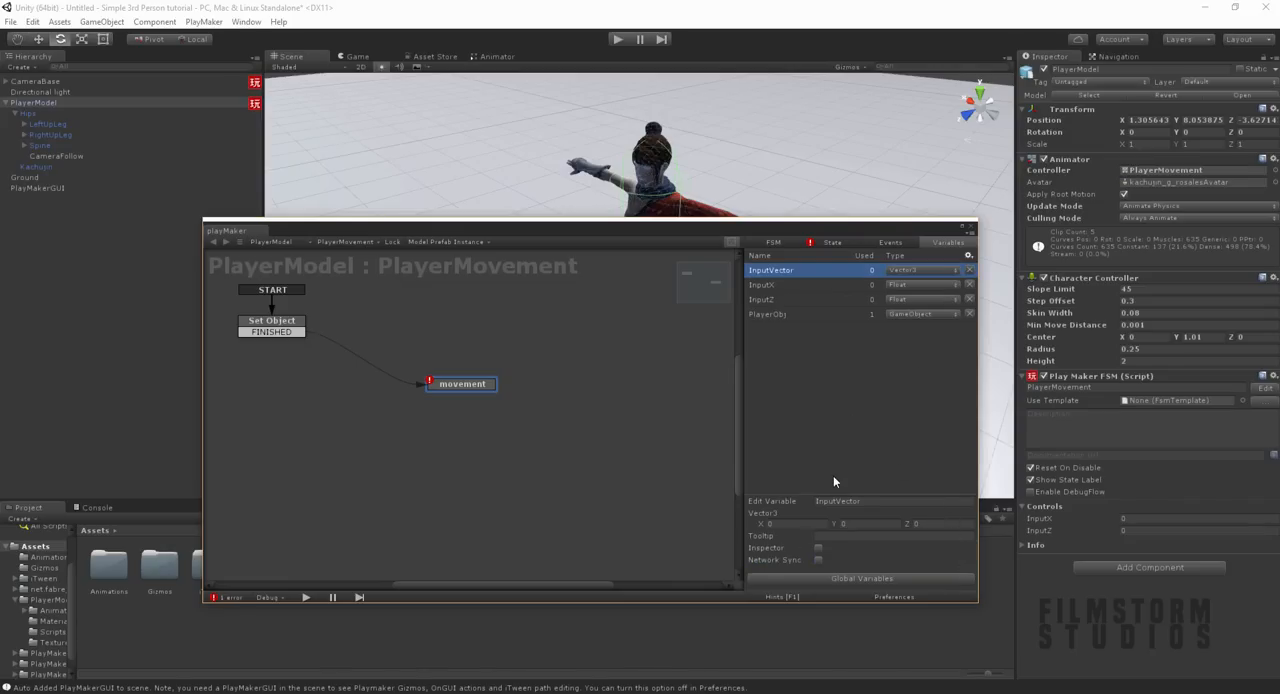
click(819, 548)
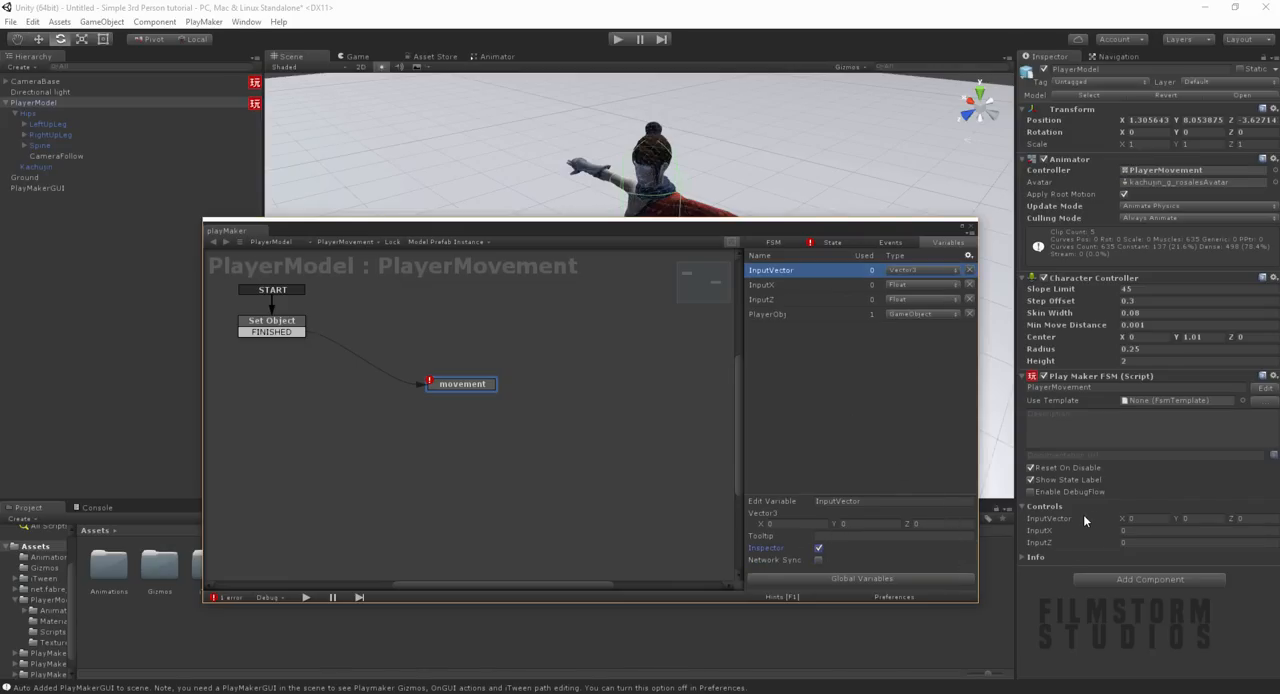
Step: Store the Get Axis Vector action's vector in the InputVector variable
click(832, 242)
click(859, 374)
click(870, 405)
Step: Add a variable named InputMagnitude to the PlayerMovement FSM and set its type to Float
click(946, 242)
click(825, 470)
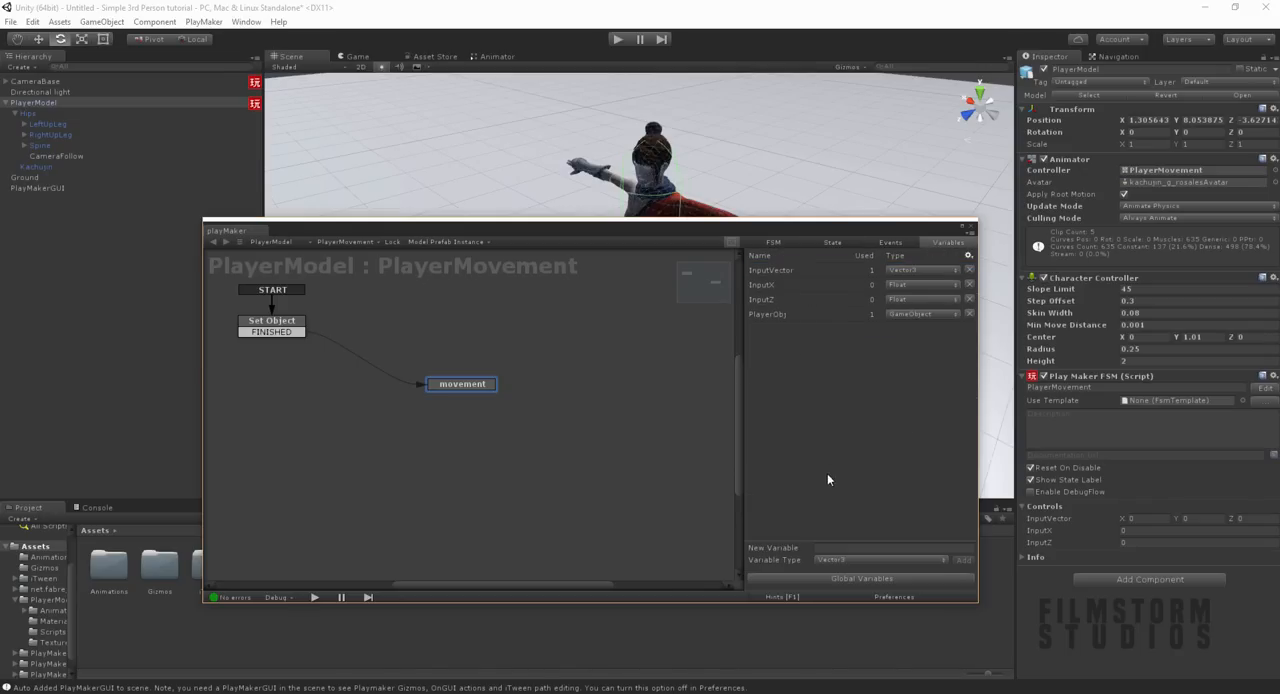
click(843, 547)
text(Inpu)
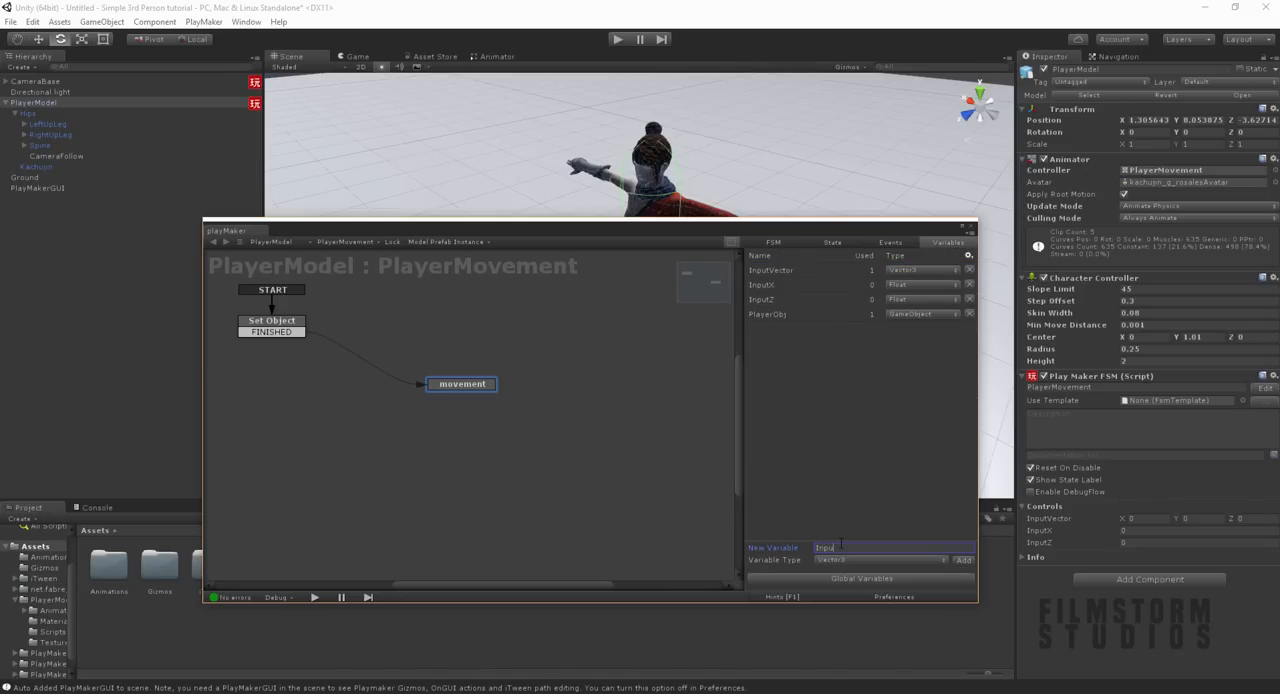
text(tMagnitude)
key(Return)
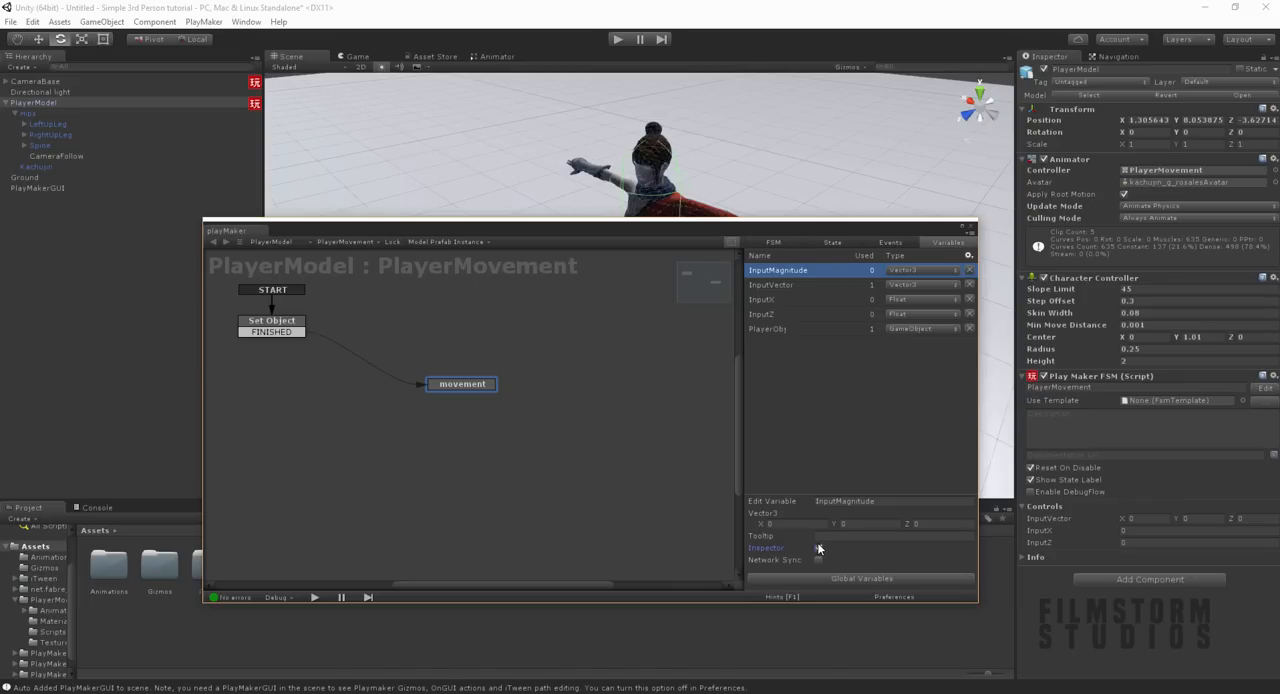
click(854, 405)
click(905, 270)
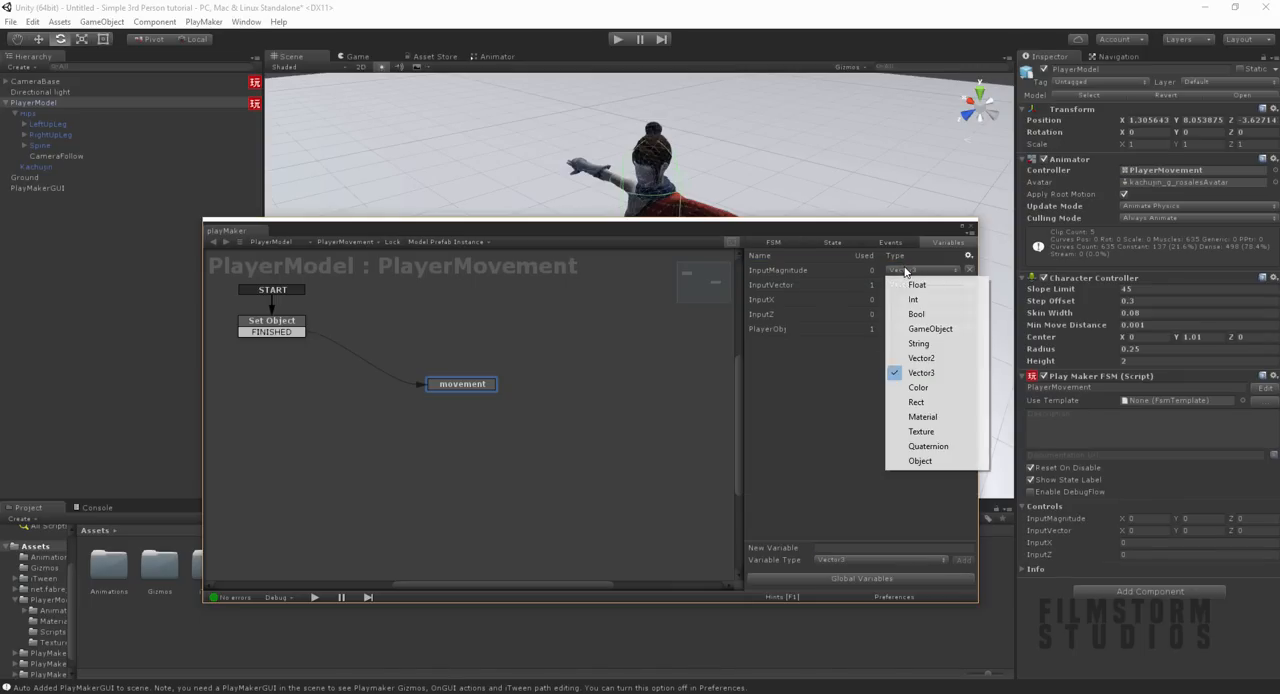
click(916, 285)
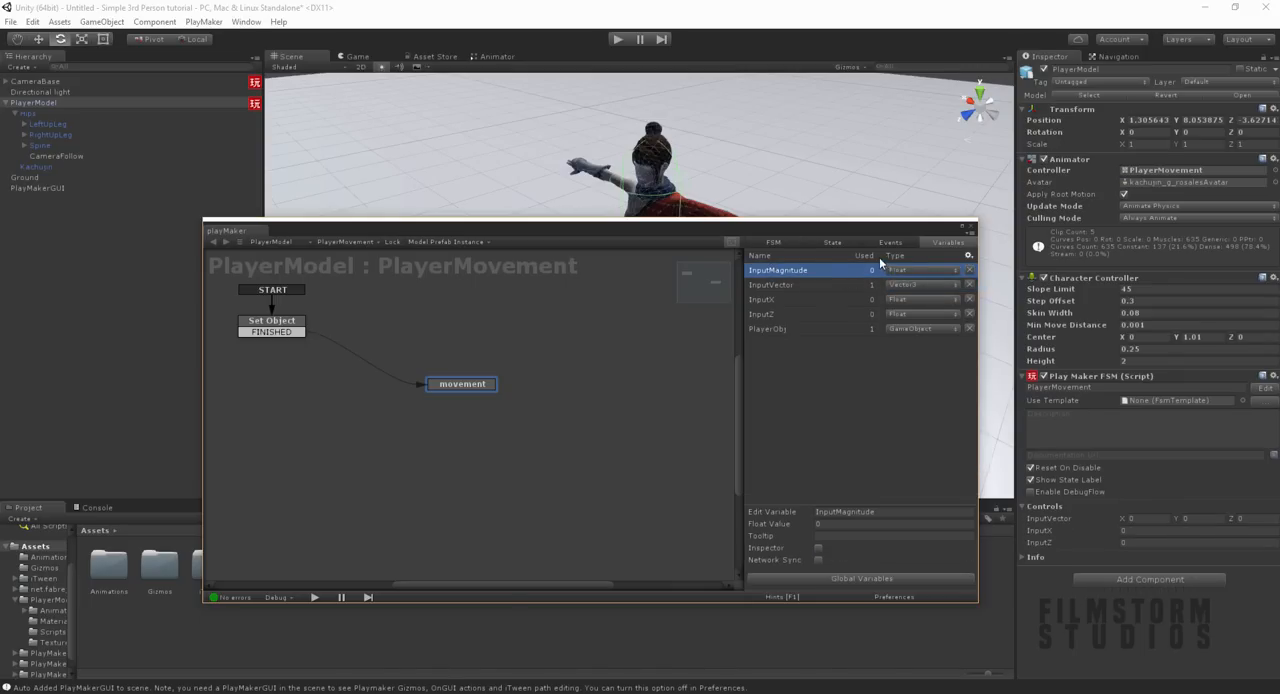
Step: In the Get Axis Vector action, store the magnitude in InputMagnitude and set Relative To to CameraBase's Main Camera
click(832, 243)
click(873, 388)
click(871, 414)
click(887, 364)
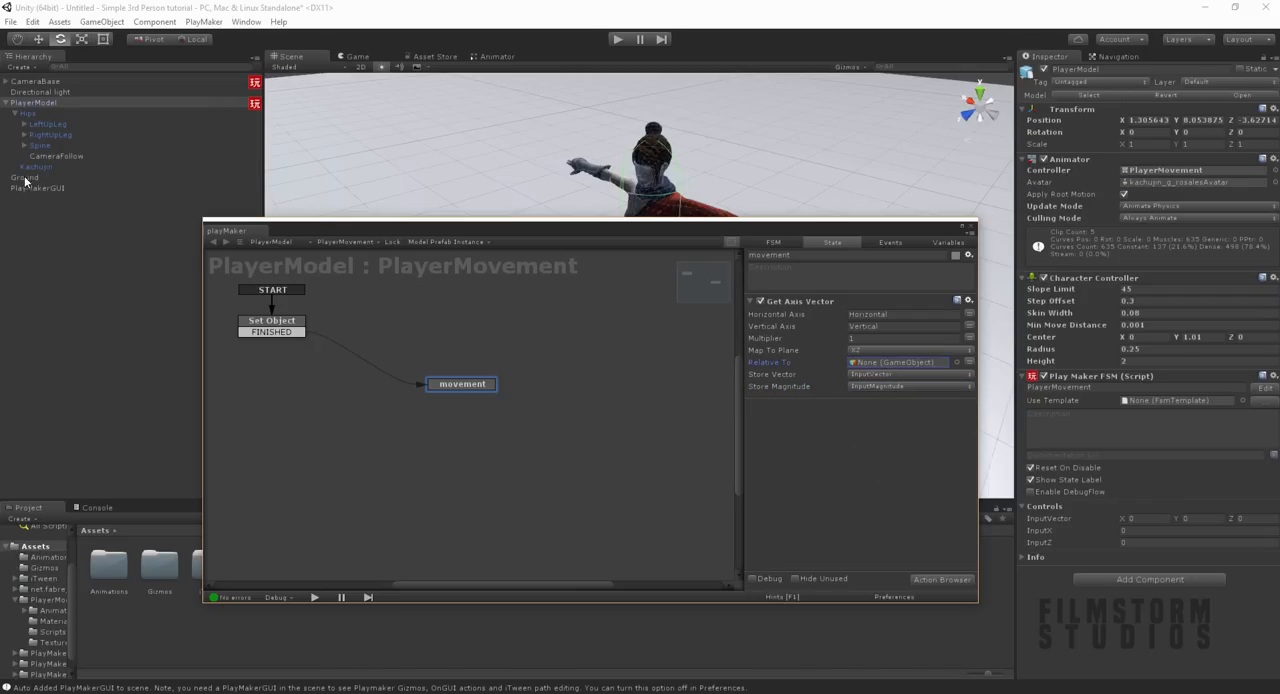
click(6, 82)
drag(29, 93, 925, 362)
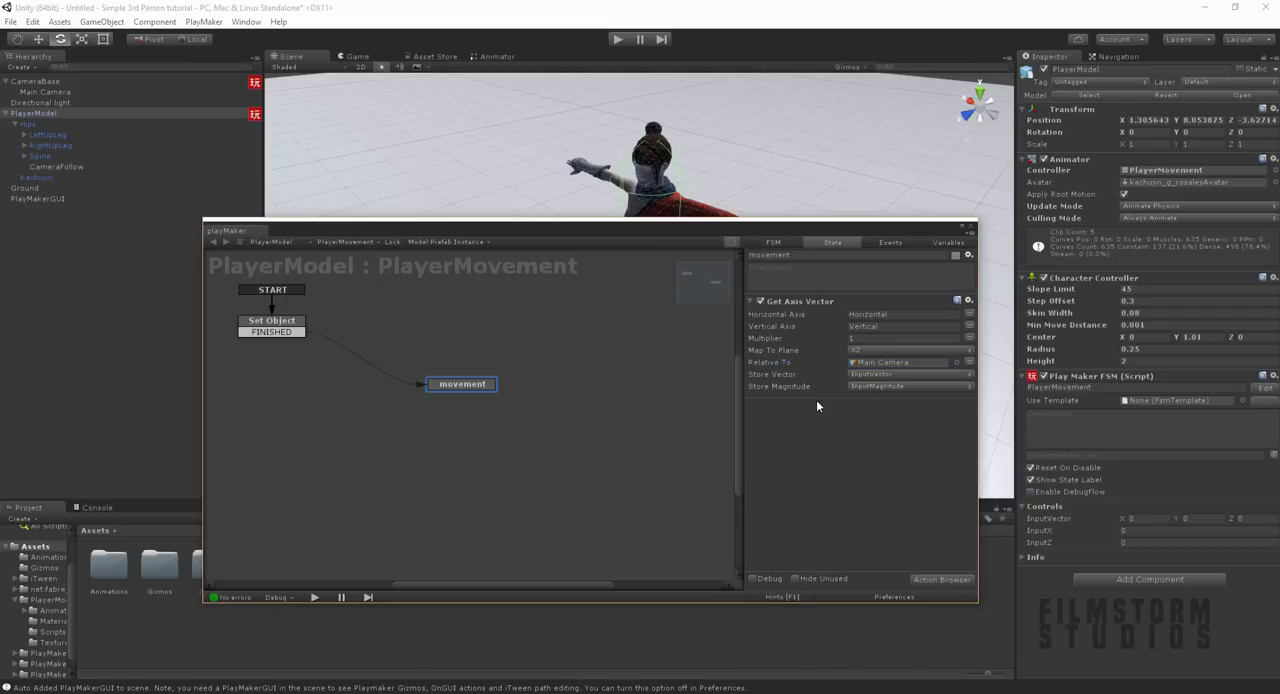
Step: Switch to Paint and choose a brush with a thicker line size
drag(660, 233, 700, 355)
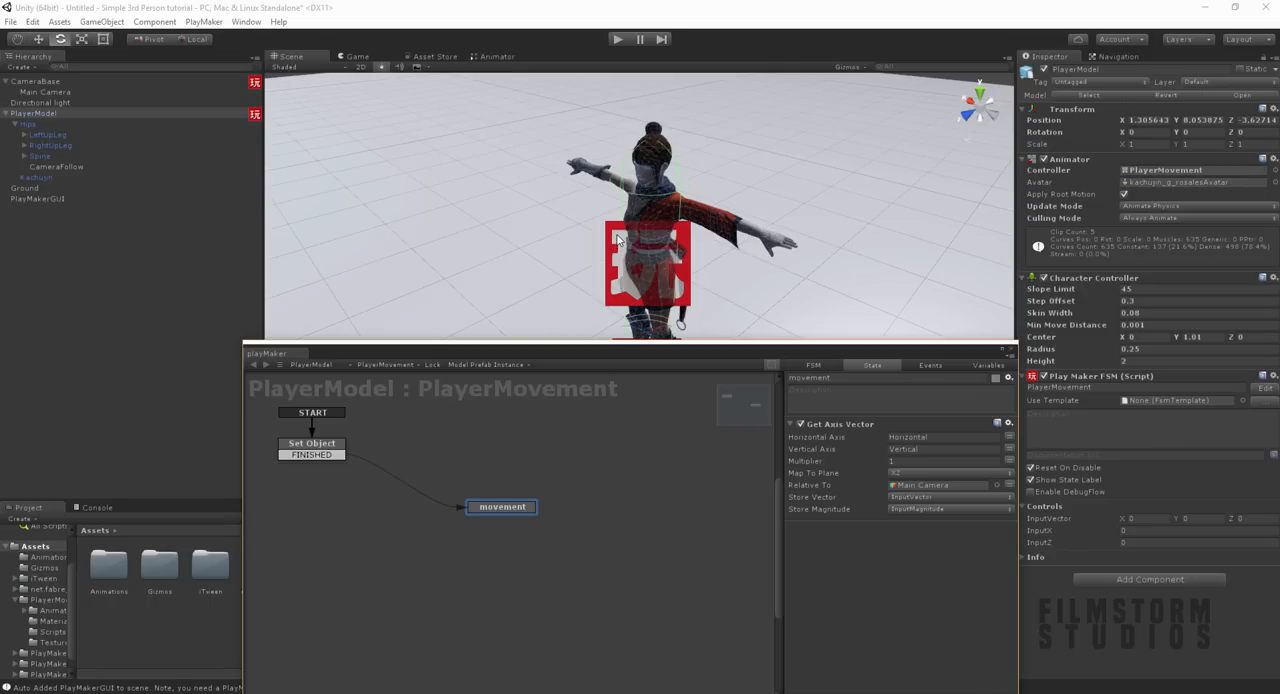
click(120, 692)
text(paint)
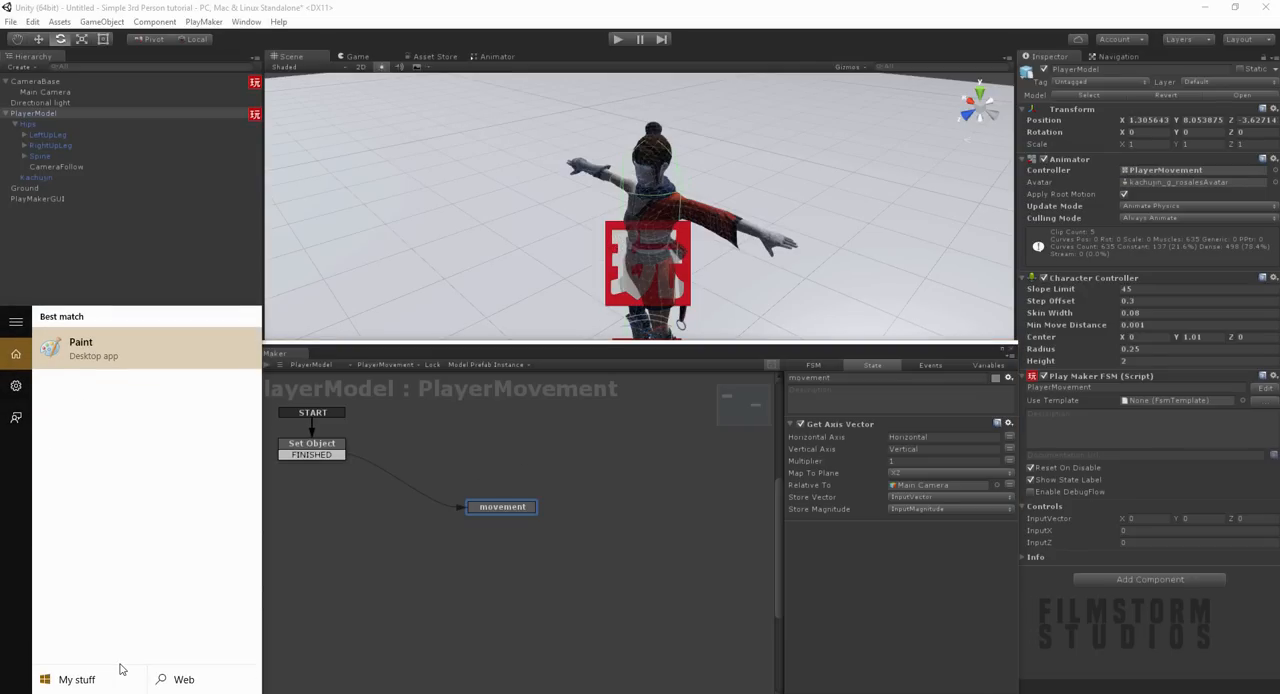
key(Return)
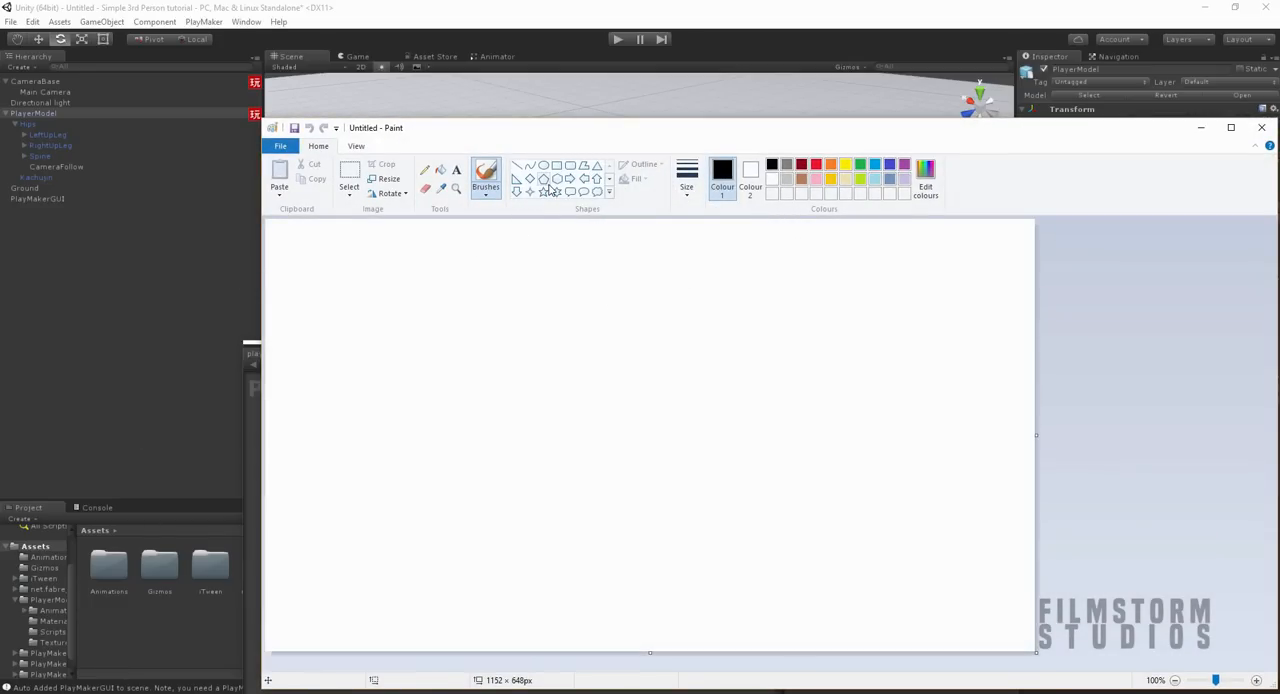
click(486, 194)
click(485, 214)
click(686, 186)
click(717, 273)
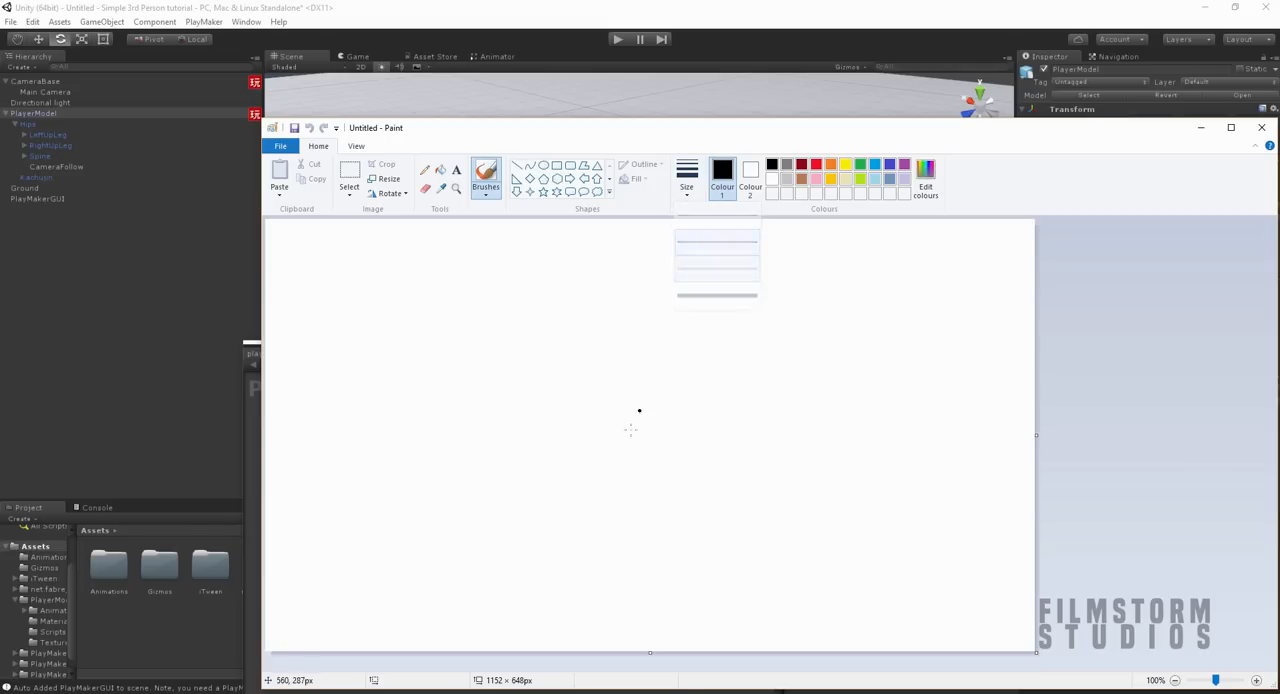
Step: Sketch the player as a dot with a camera below it, two diverging view lines and an upward forward arrow
click(608, 480)
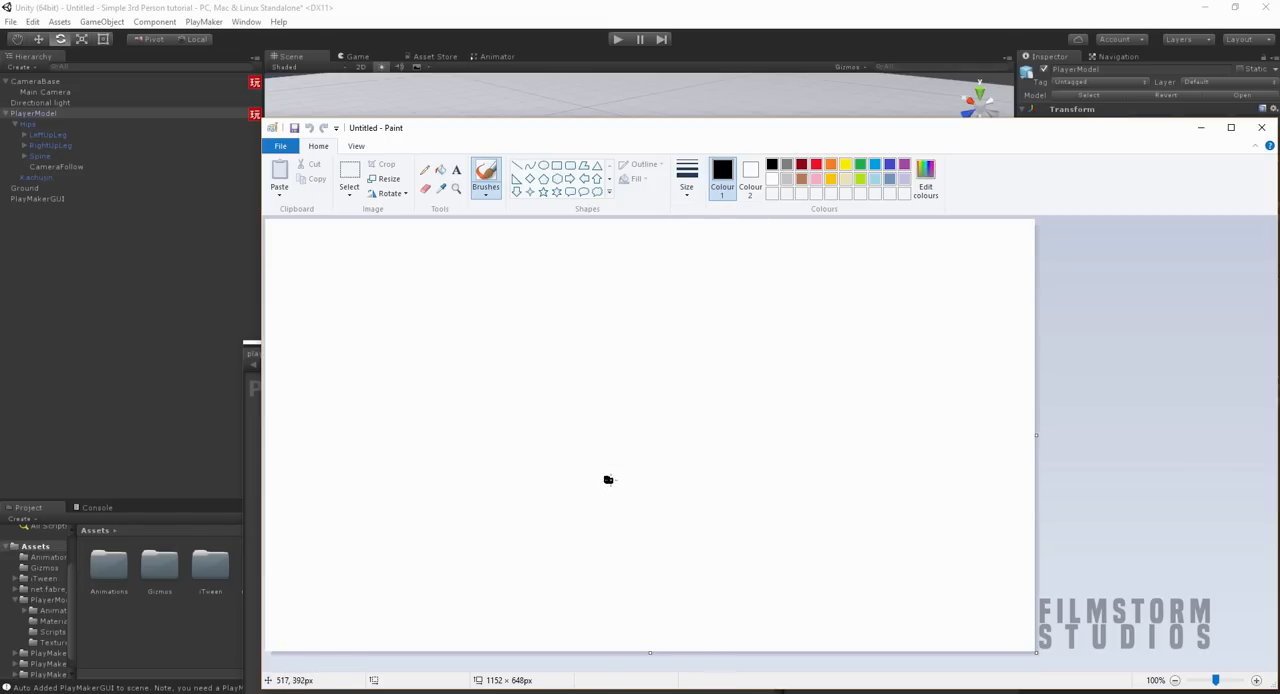
mouse_move(600, 537)
mouse_down()
mouse_move(588, 549)
mouse_move(630, 550)
mouse_move(597, 539)
mouse_move(655, 442)
mouse_up()
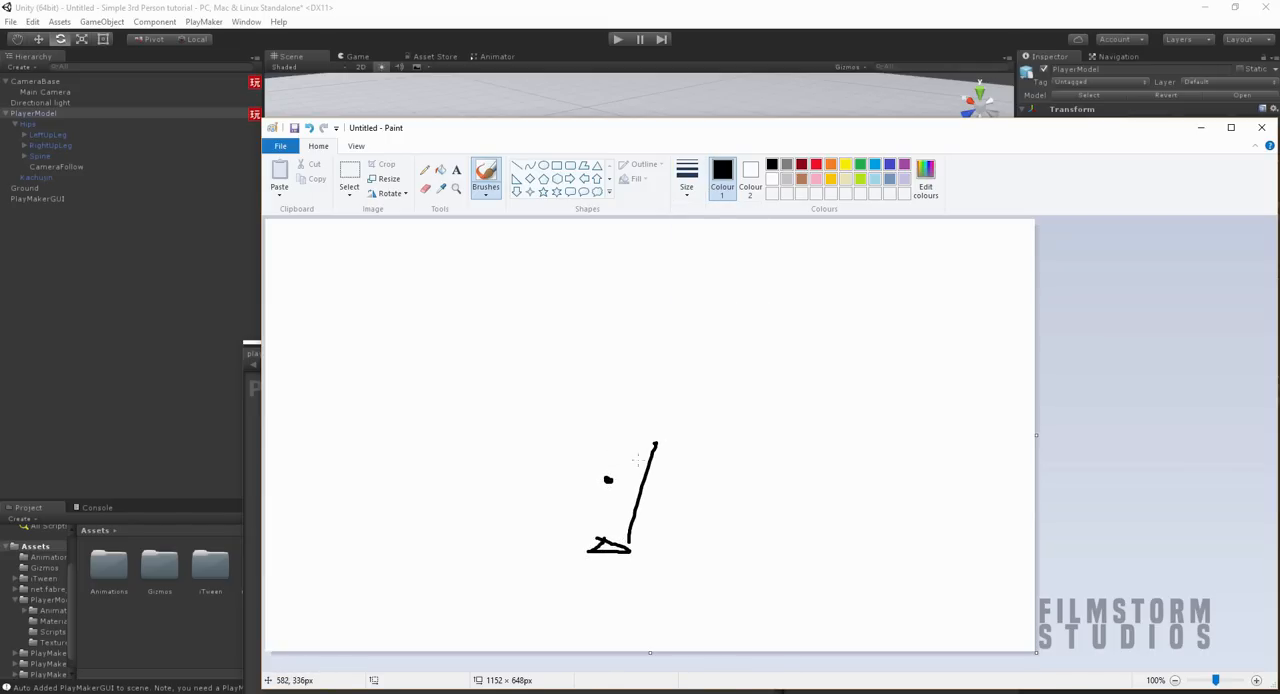
drag(575, 543, 542, 424)
mouse_move(603, 543)
mouse_down()
mouse_move(612, 290)
mouse_move(620, 317)
mouse_up()
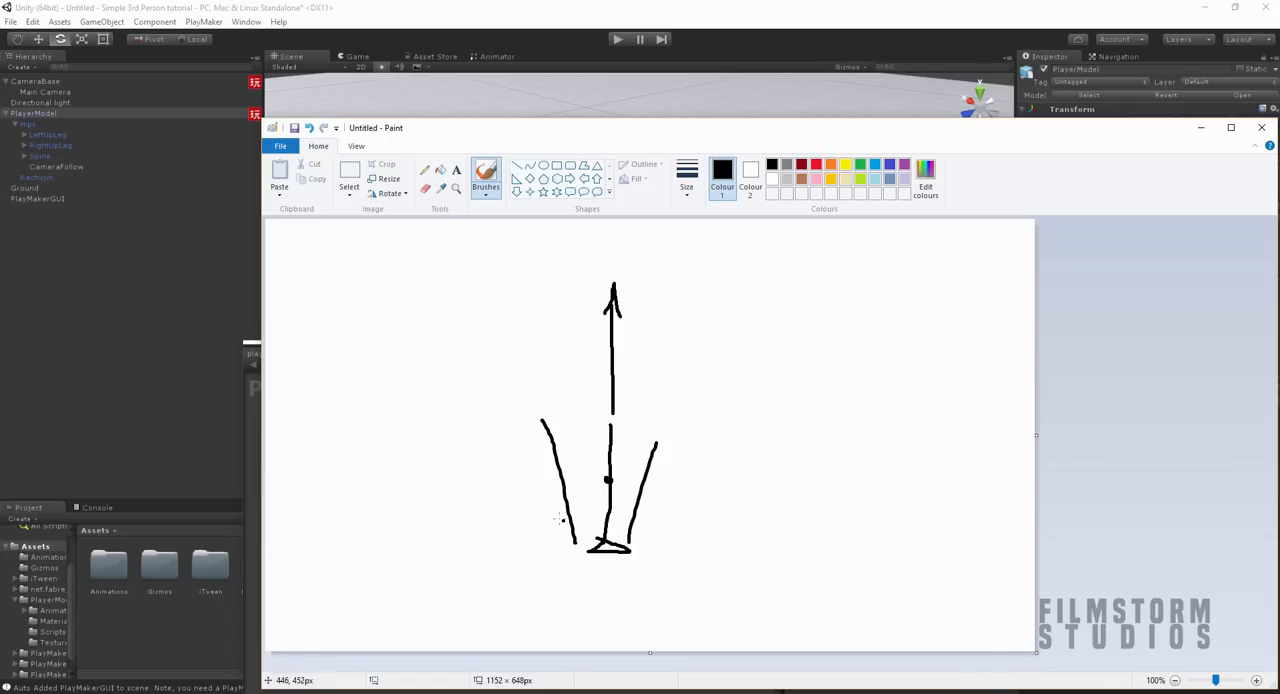
Step: Sketch a second camera left of the player with its view lines, a rightward forward arrow and upward arrows from the player
mouse_move(493, 466)
mouse_down()
mouse_move(483, 460)
mouse_move(505, 476)
mouse_move(486, 468)
mouse_move(496, 452)
mouse_move(478, 470)
mouse_up()
mouse_move(597, 475)
mouse_down()
mouse_move(620, 462)
mouse_move(608, 458)
mouse_move(620, 362)
mouse_move(616, 373)
mouse_move(630, 367)
mouse_up()
drag(480, 450, 557, 398)
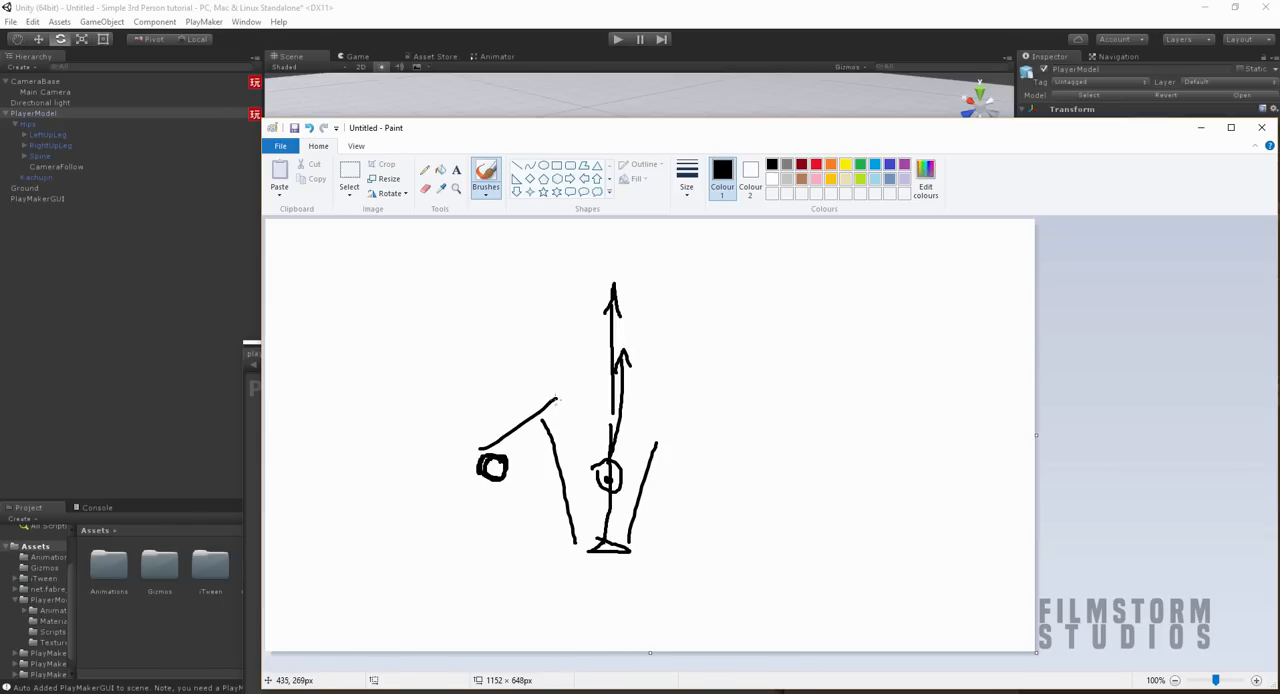
drag(480, 493, 583, 515)
mouse_move(524, 469)
mouse_down()
mouse_move(792, 471)
mouse_move(760, 479)
mouse_up()
mouse_move(606, 474)
mouse_down()
mouse_move(600, 386)
mouse_move(607, 402)
mouse_up()
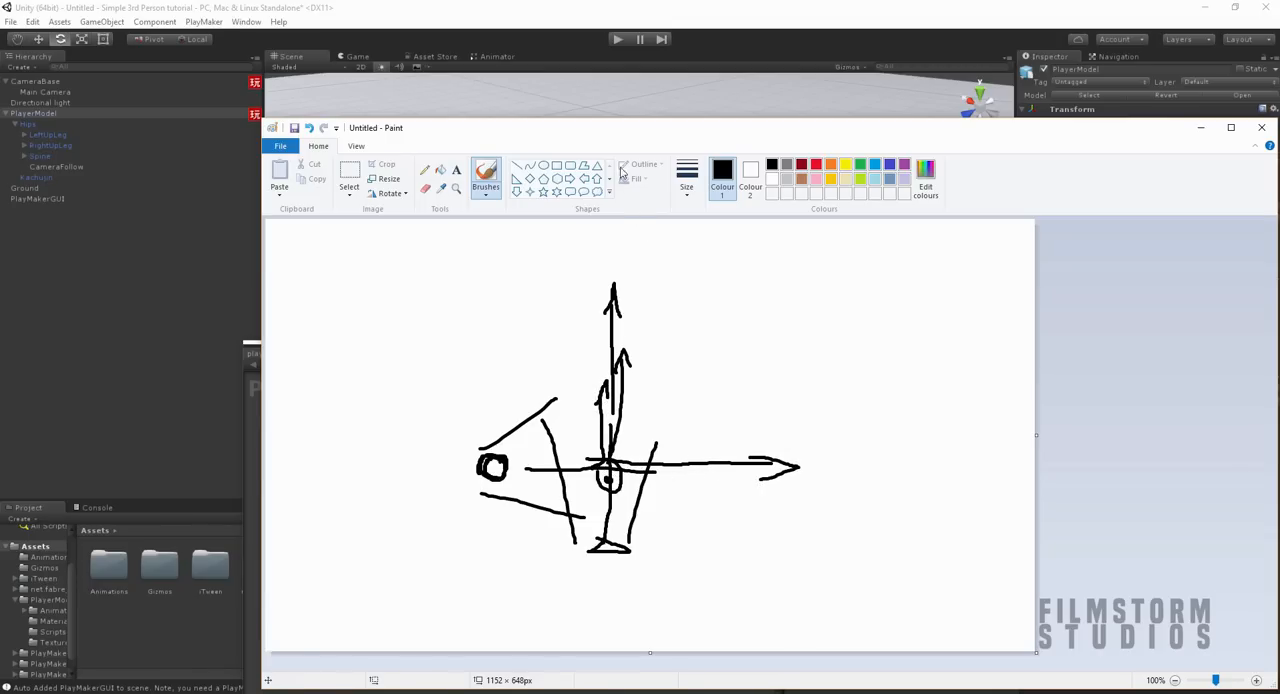
mouse_move(606, 124)
mouse_down()
mouse_move(636, 457)
mouse_move(686, 585)
mouse_up()
drag(776, 582, 724, 119)
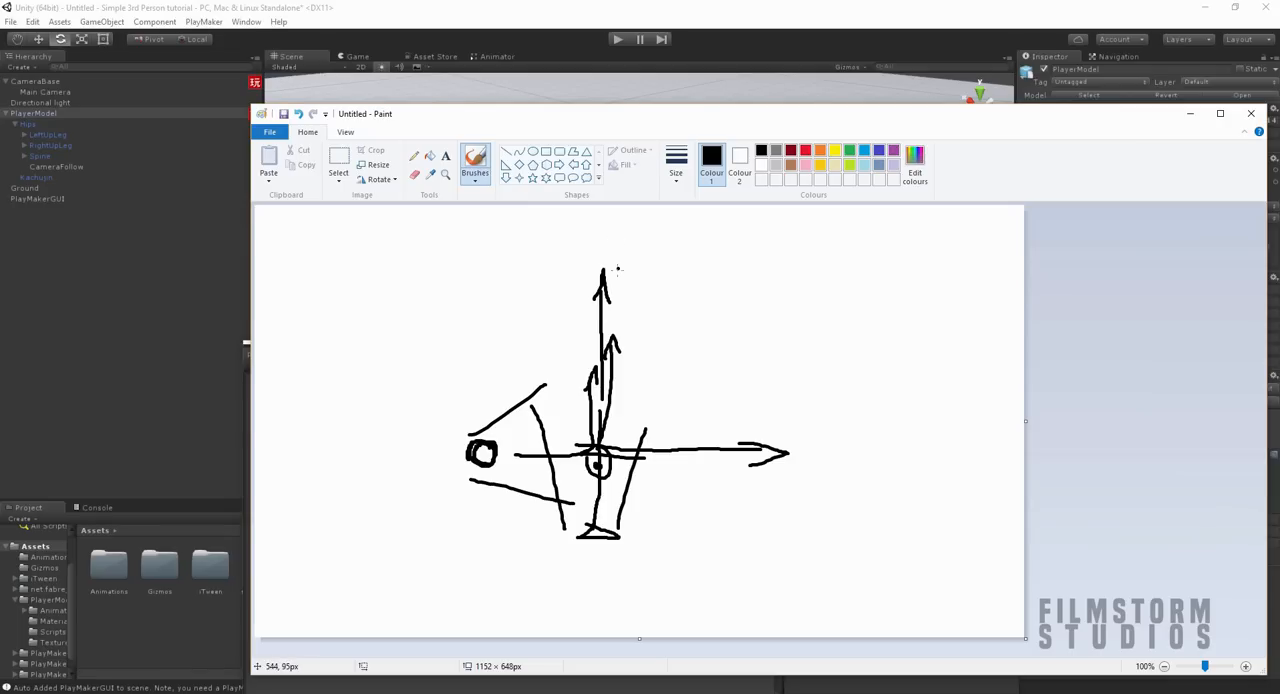
Step: Draw a large loop around the player and camera sketch, and close Paint without saving
mouse_move(457, 285)
mouse_down()
mouse_move(522, 516)
mouse_move(662, 204)
mouse_move(367, 255)
mouse_up()
click(357, 343)
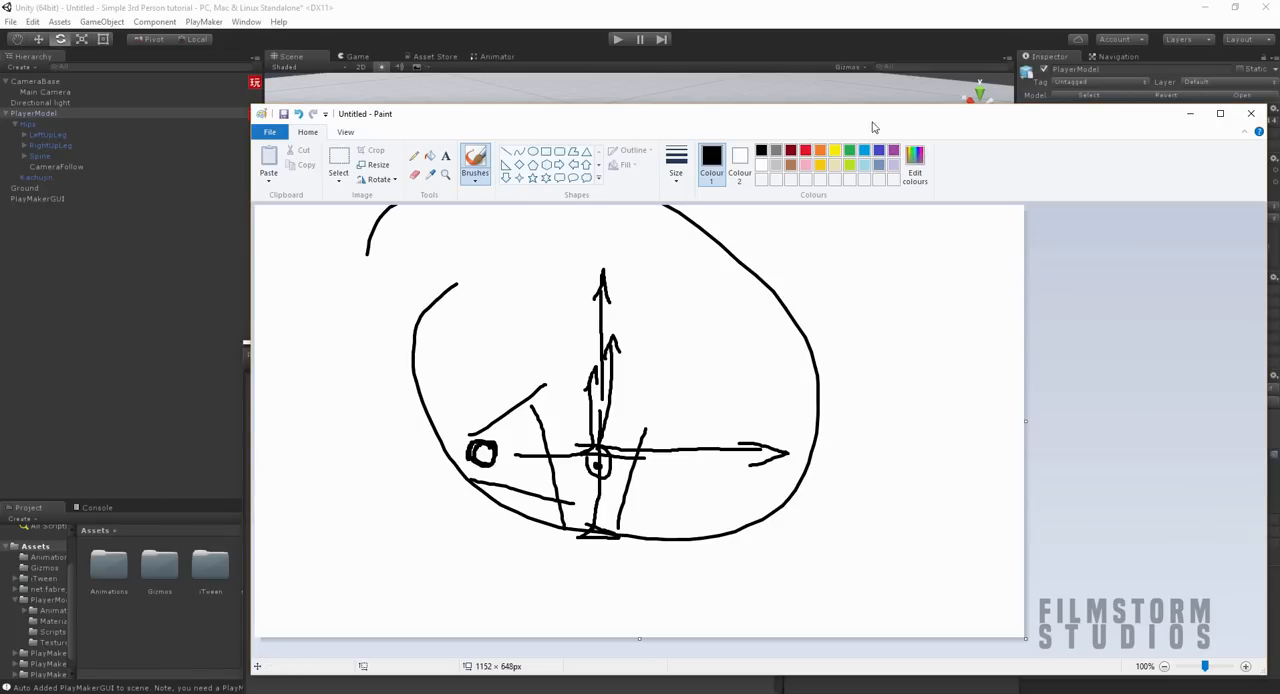
click(1250, 113)
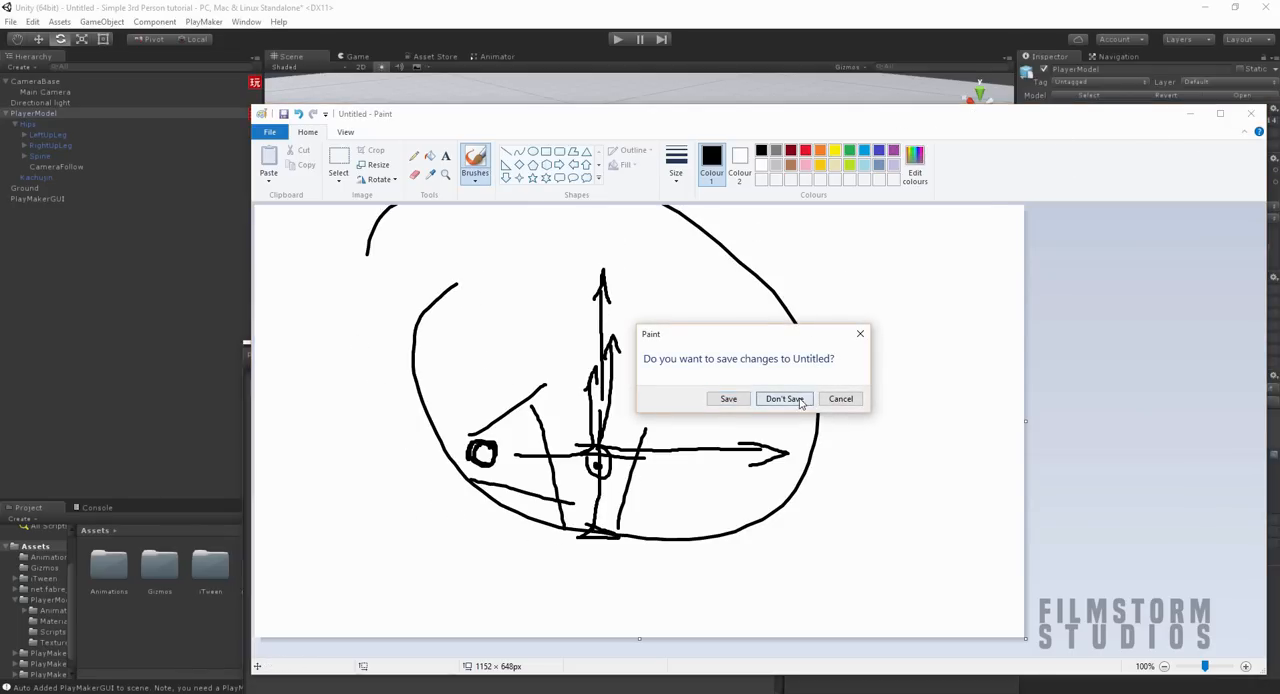
click(784, 399)
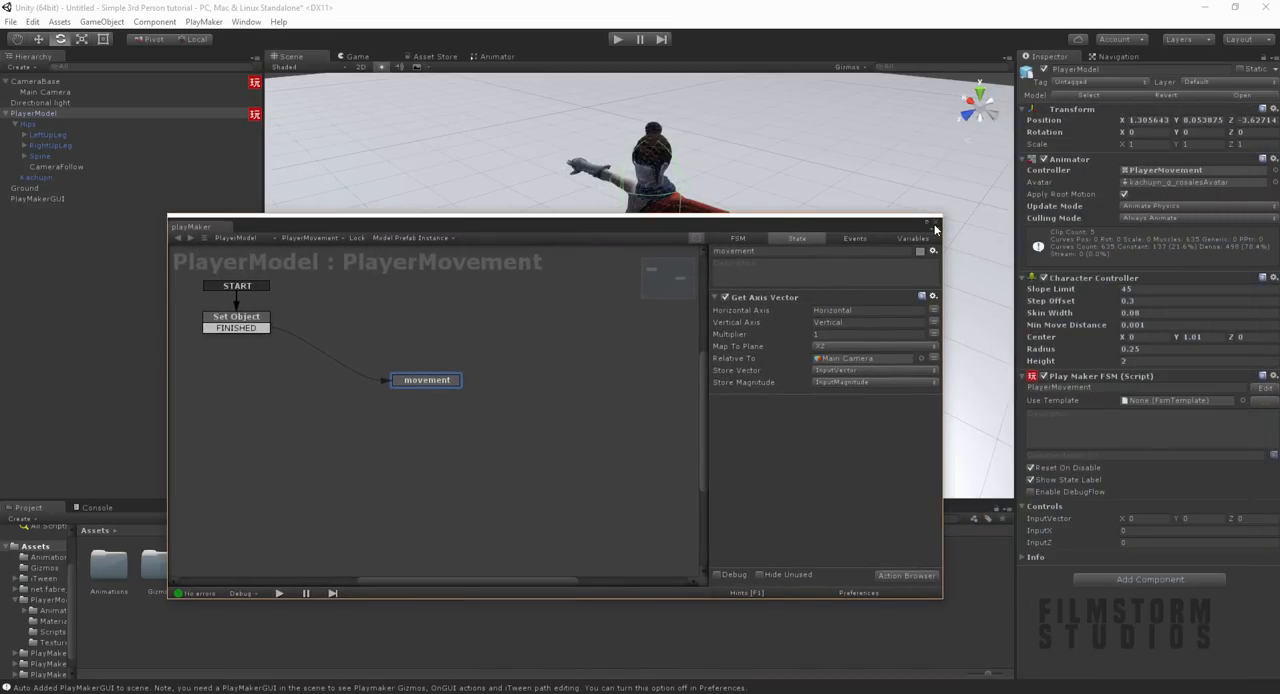
Step: Add two Get Axis actions to the movement state below Get Axis Vector
click(892, 576)
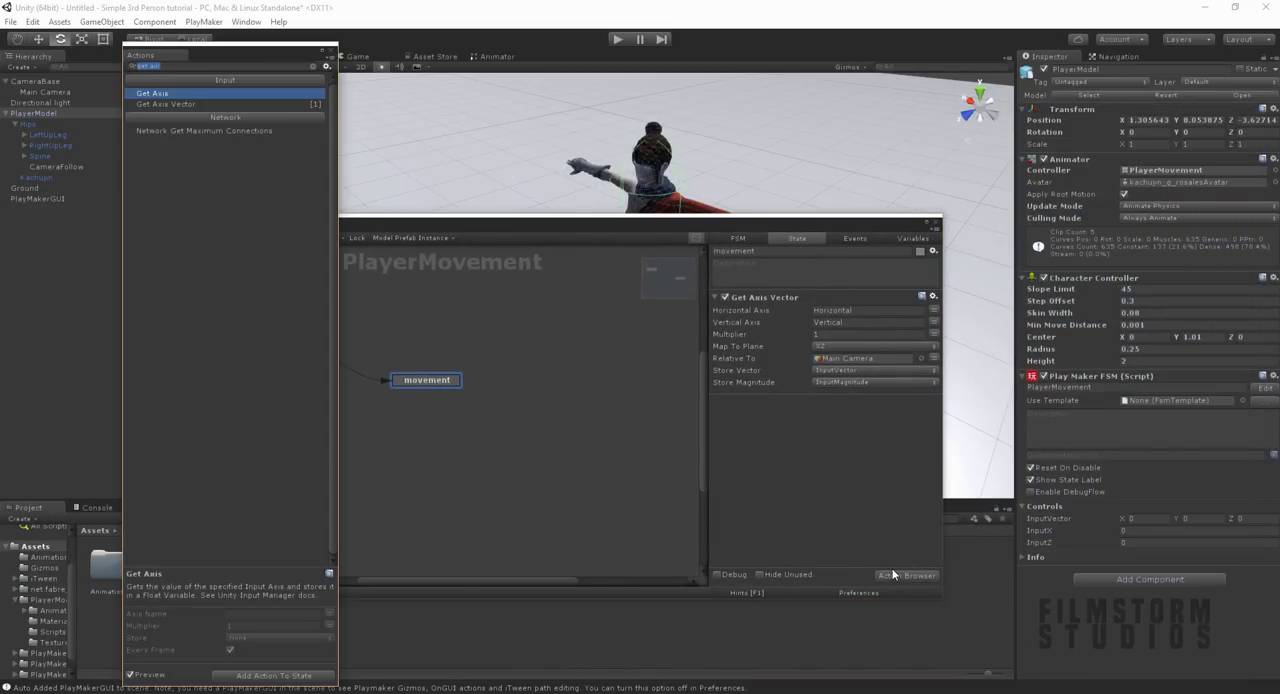
text(se)
key(BackSpace)
key(BackSpace)
text(ge)
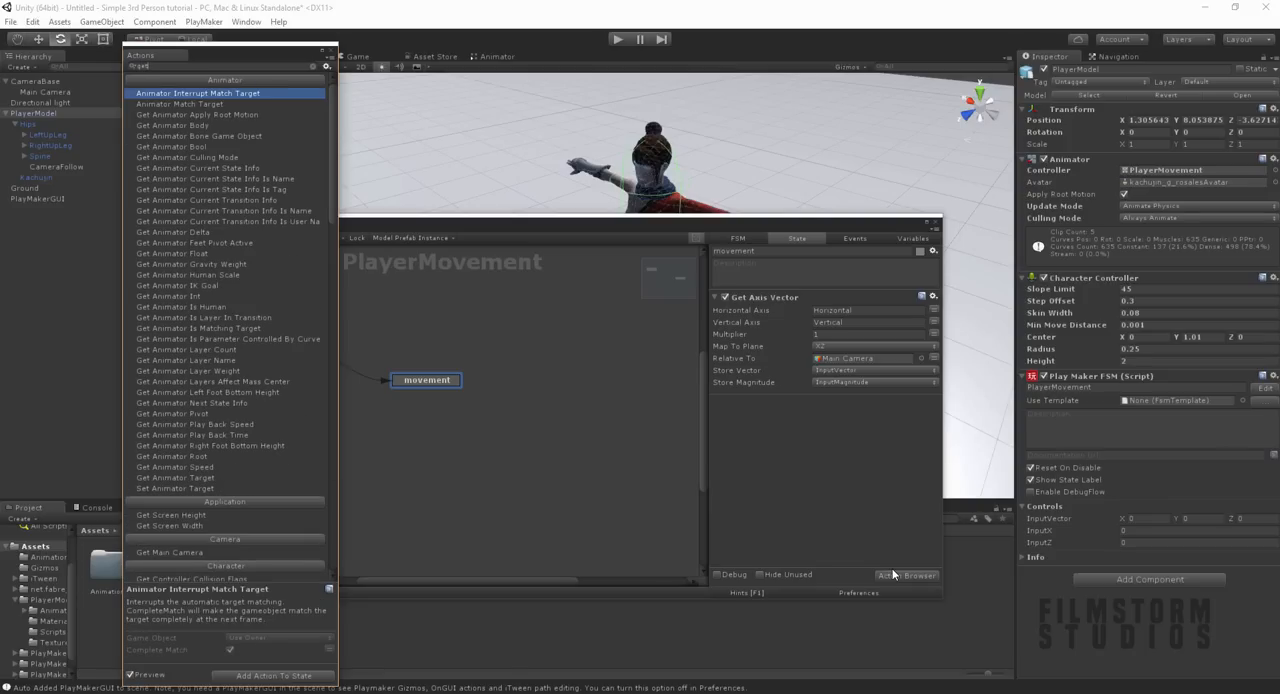
text(t axis)
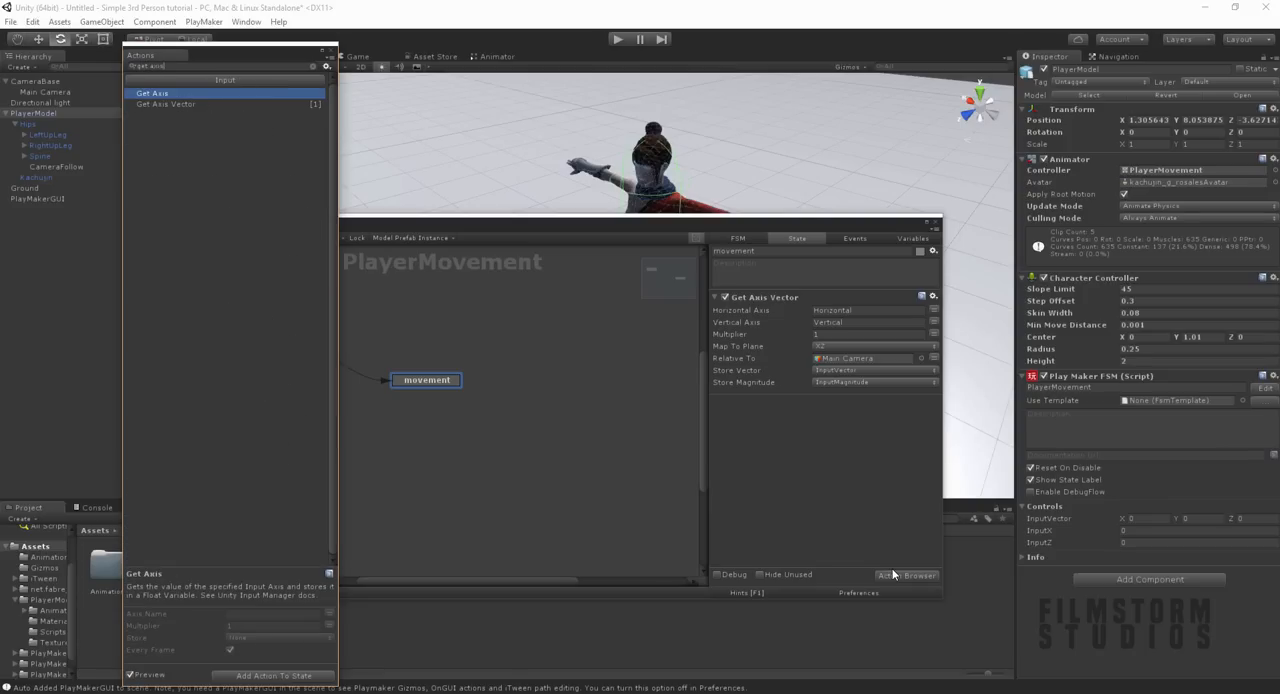
key(Return)
key(Return)
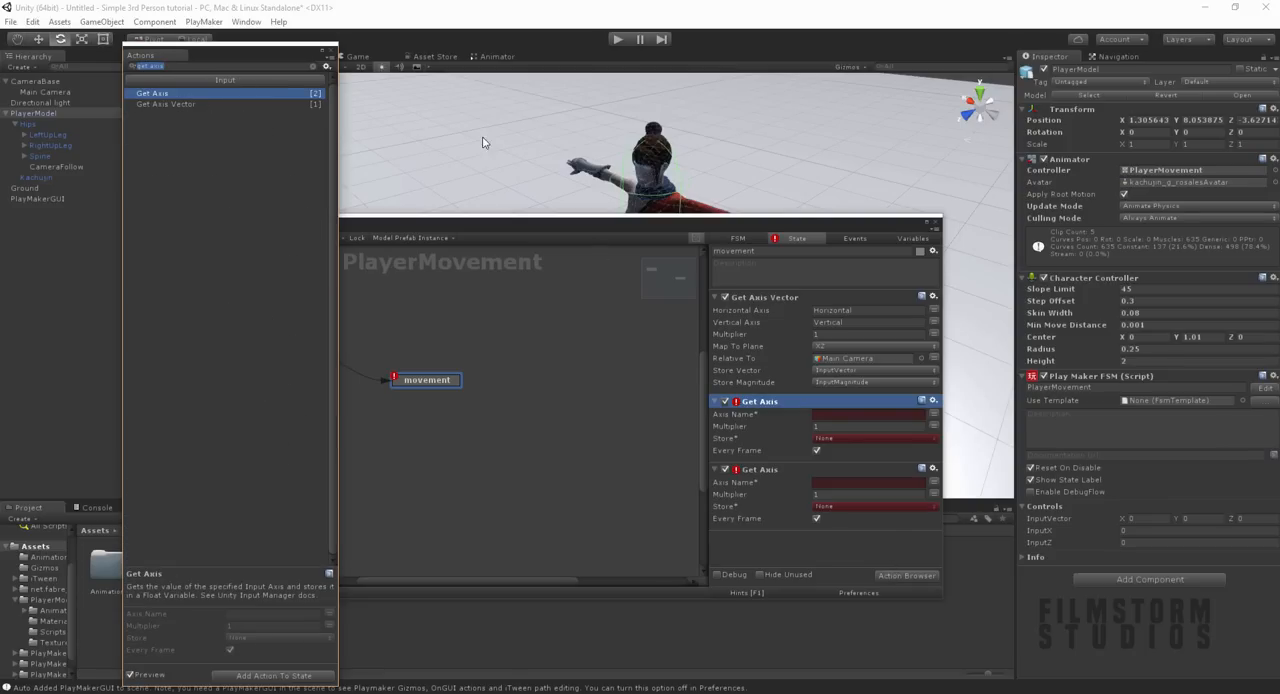
click(685, 327)
Step: Name the first Get Axis action's axis Horizontal and the second one's axis Vertical
click(840, 413)
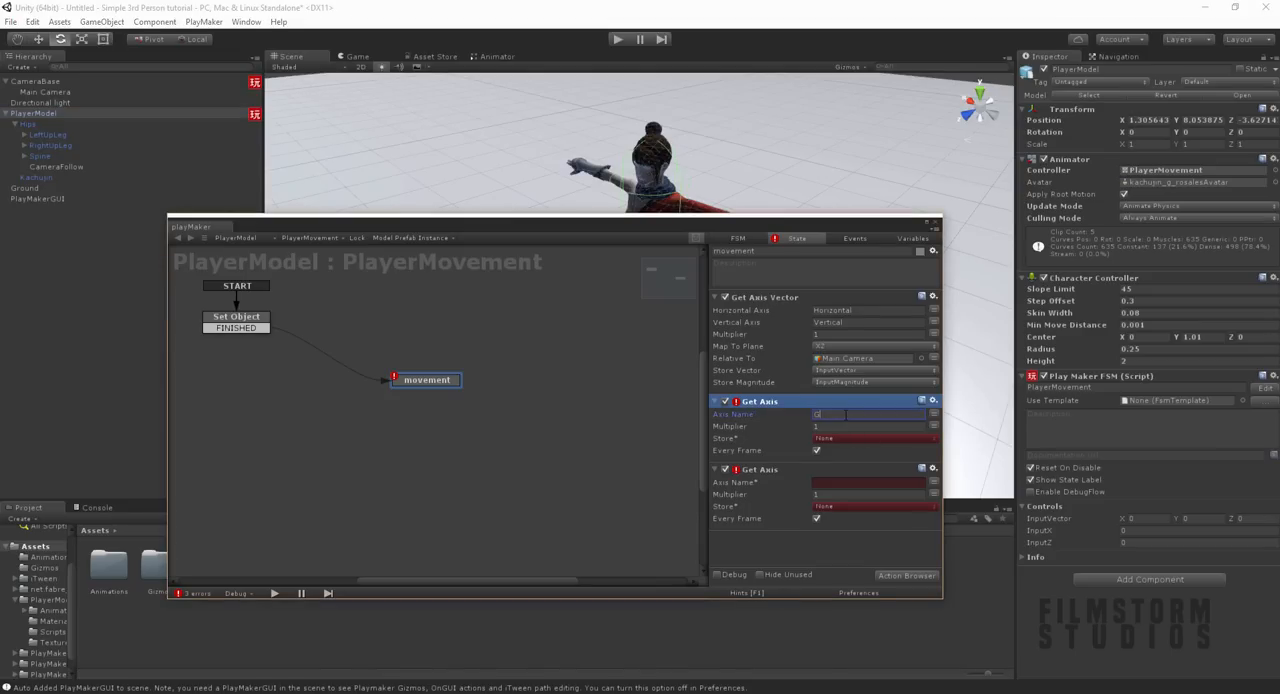
text(Horizontal)
click(822, 483)
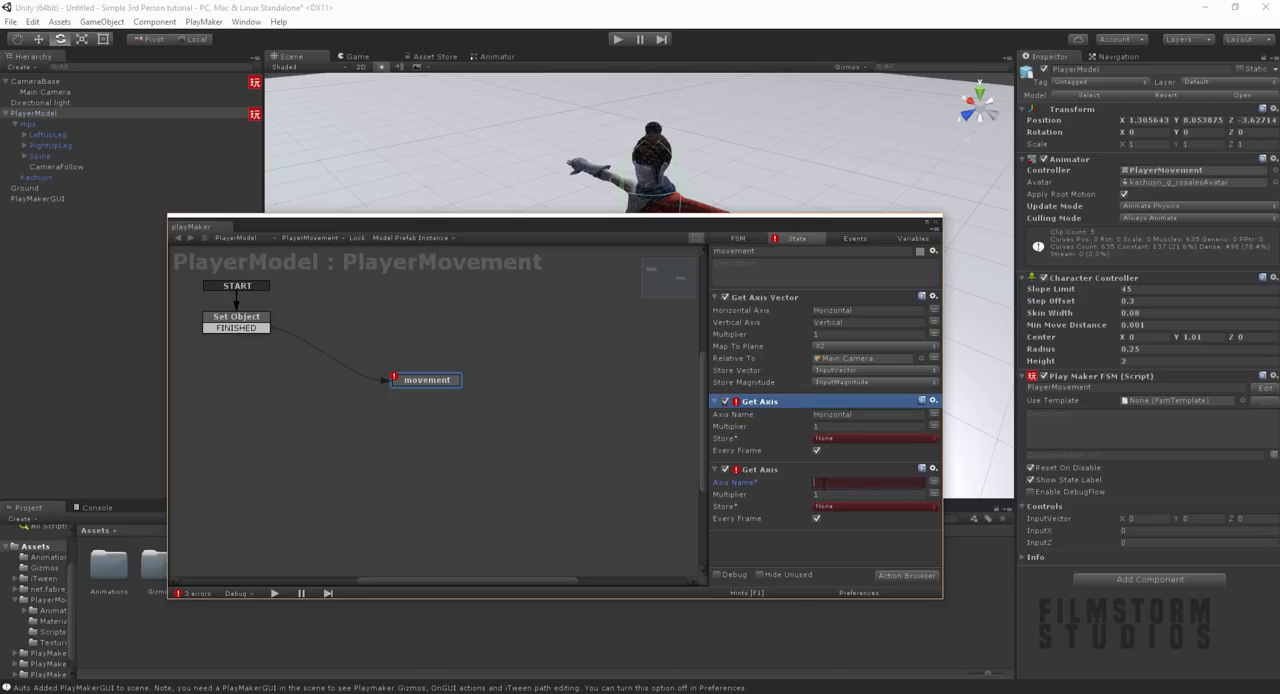
text(Vertical)
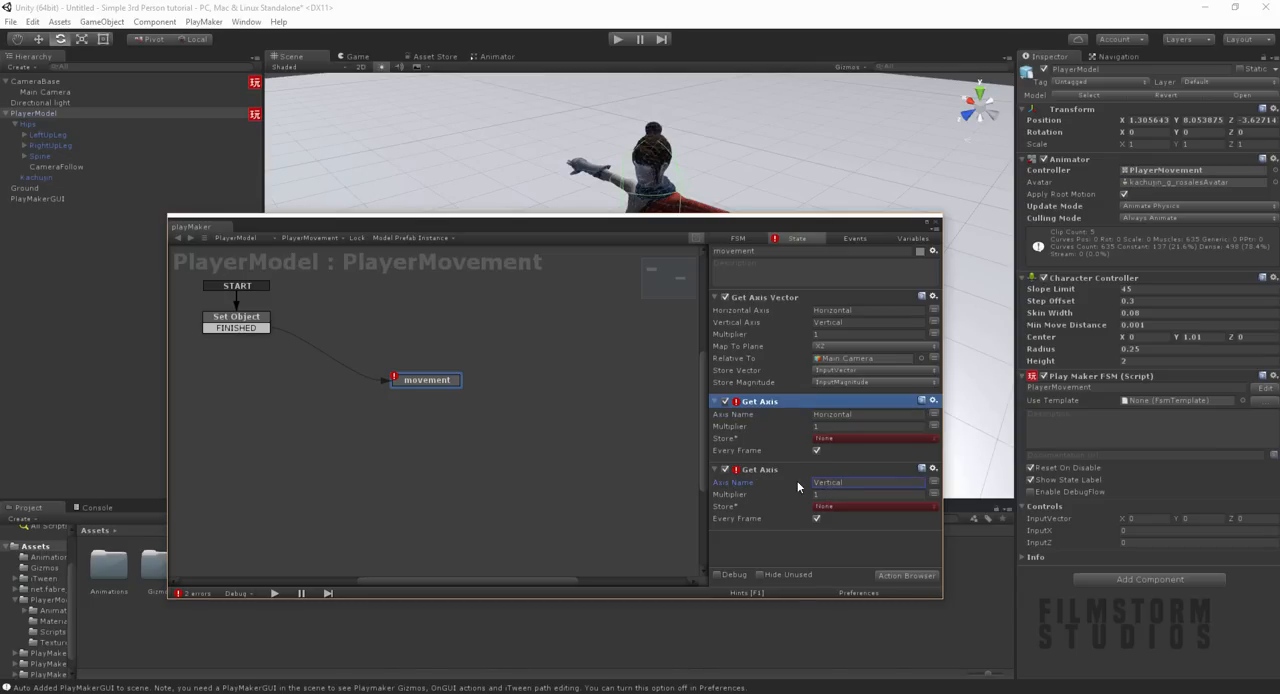
Step: Store the Horizontal axis value in InputX and the Vertical axis value in InputZ
click(834, 437)
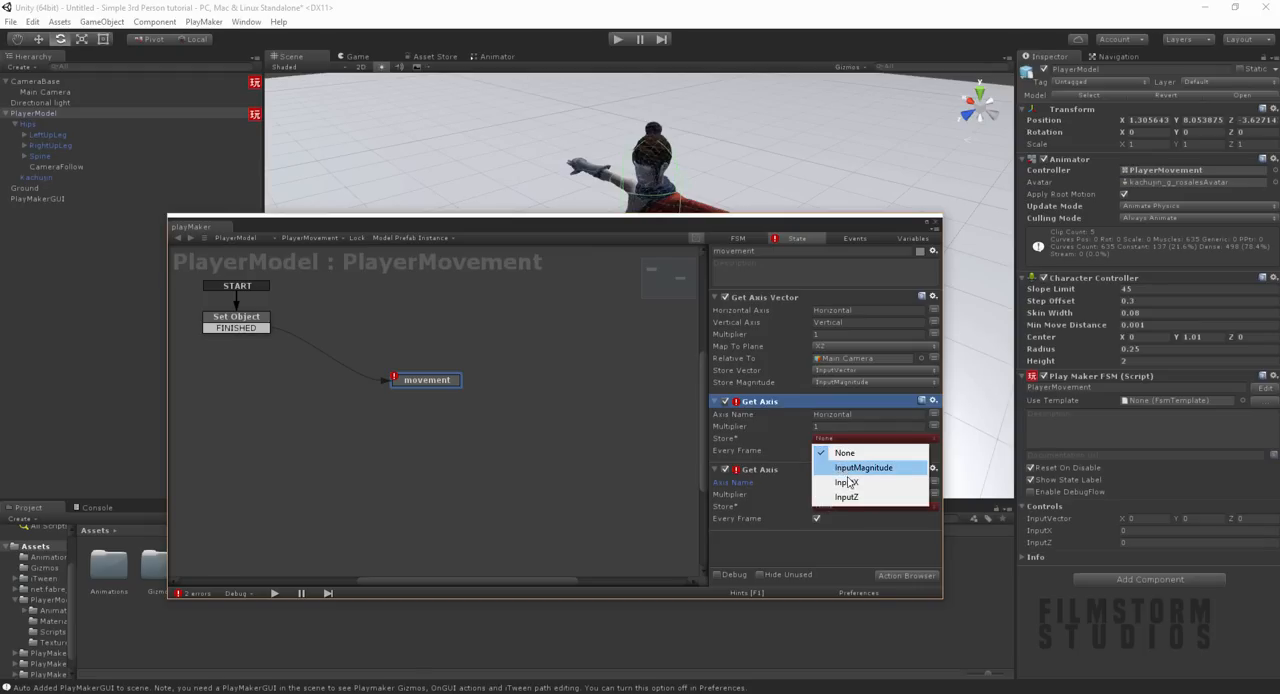
click(848, 485)
click(847, 505)
click(848, 565)
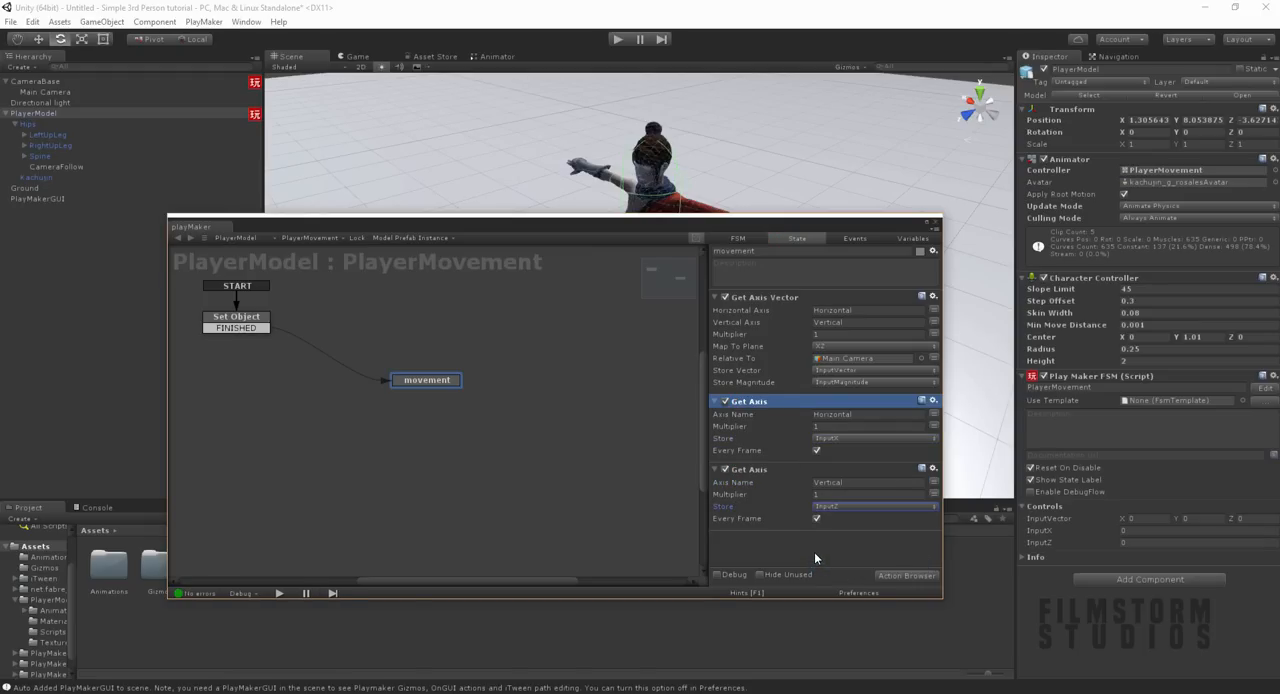
Step: Add two Set Animator Float actions to the movement state and close the action browser
click(900, 576)
text(set animat)
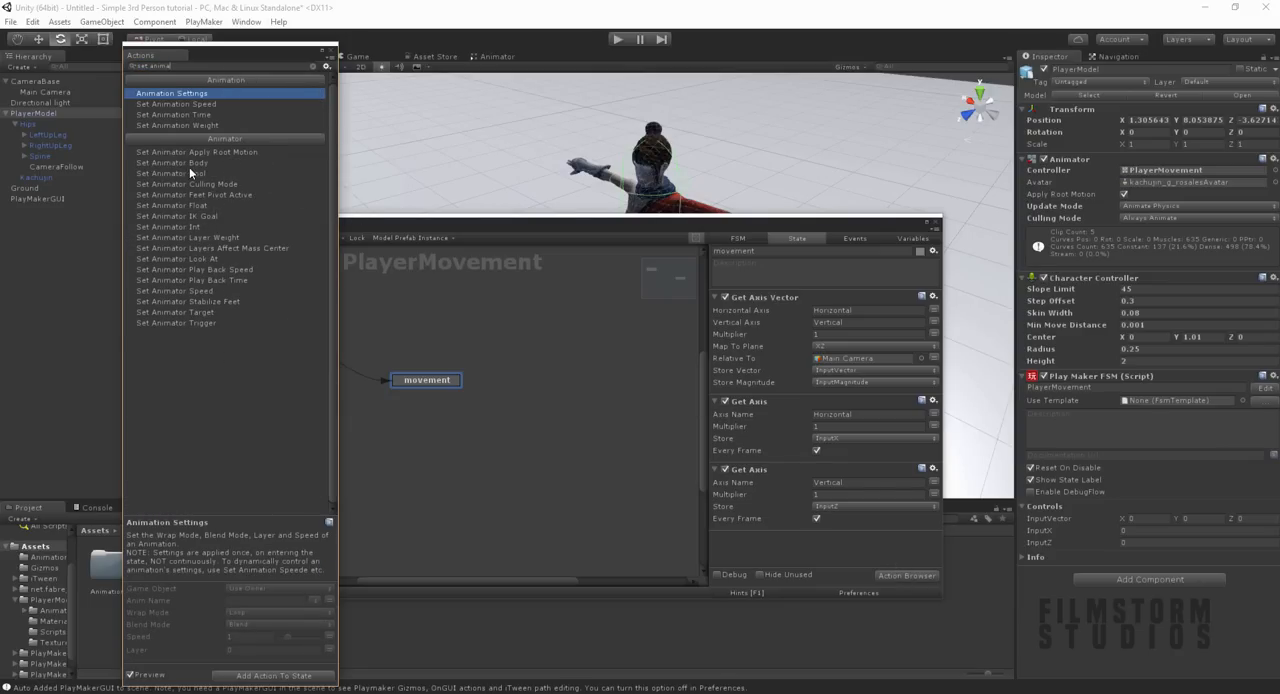
double_click(193, 204)
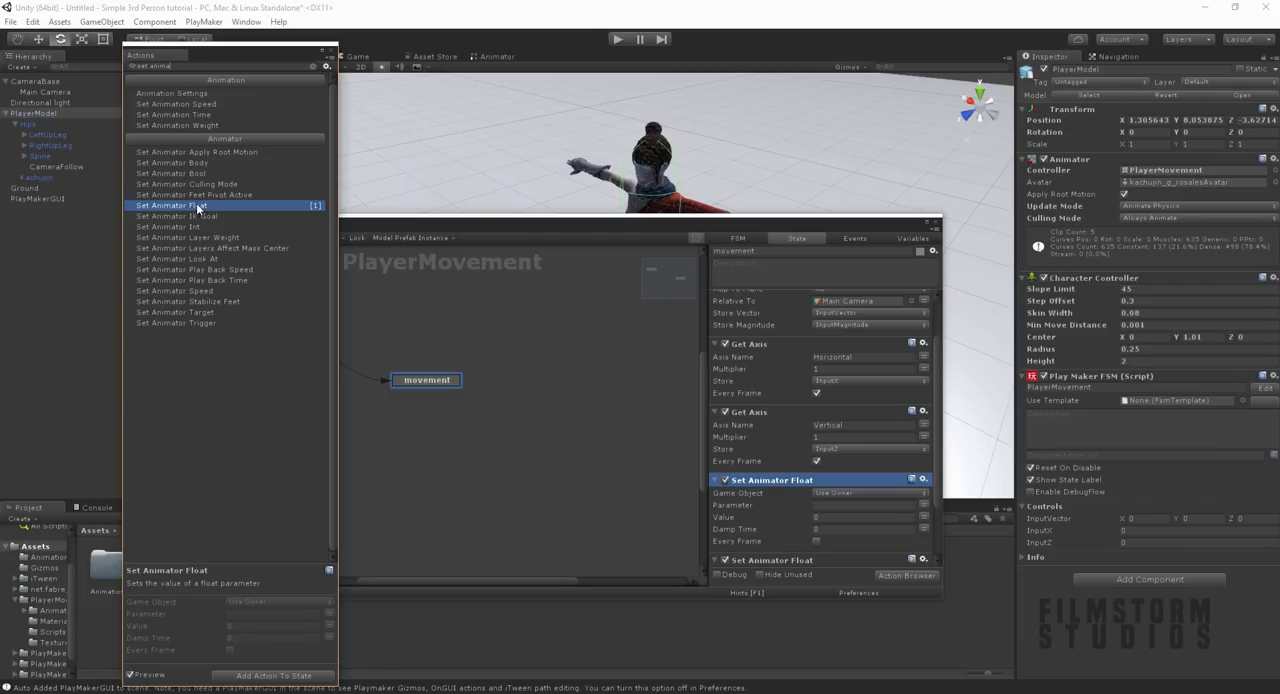
click(323, 48)
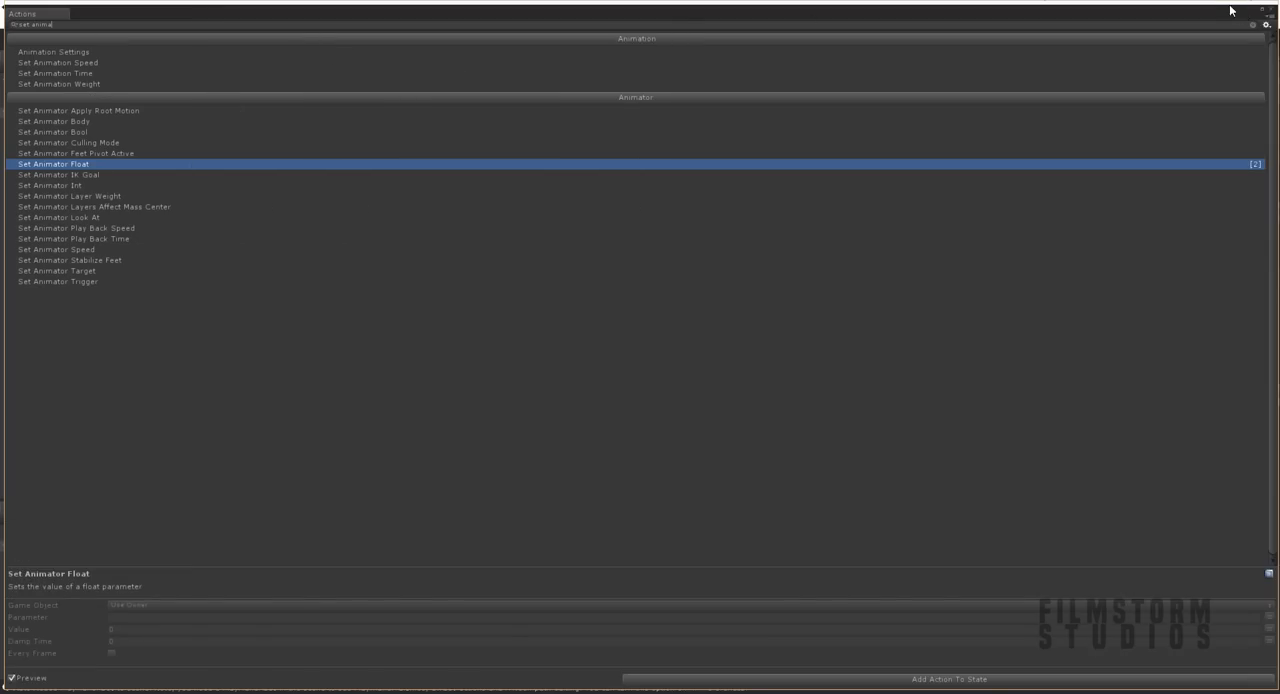
click(1260, 11)
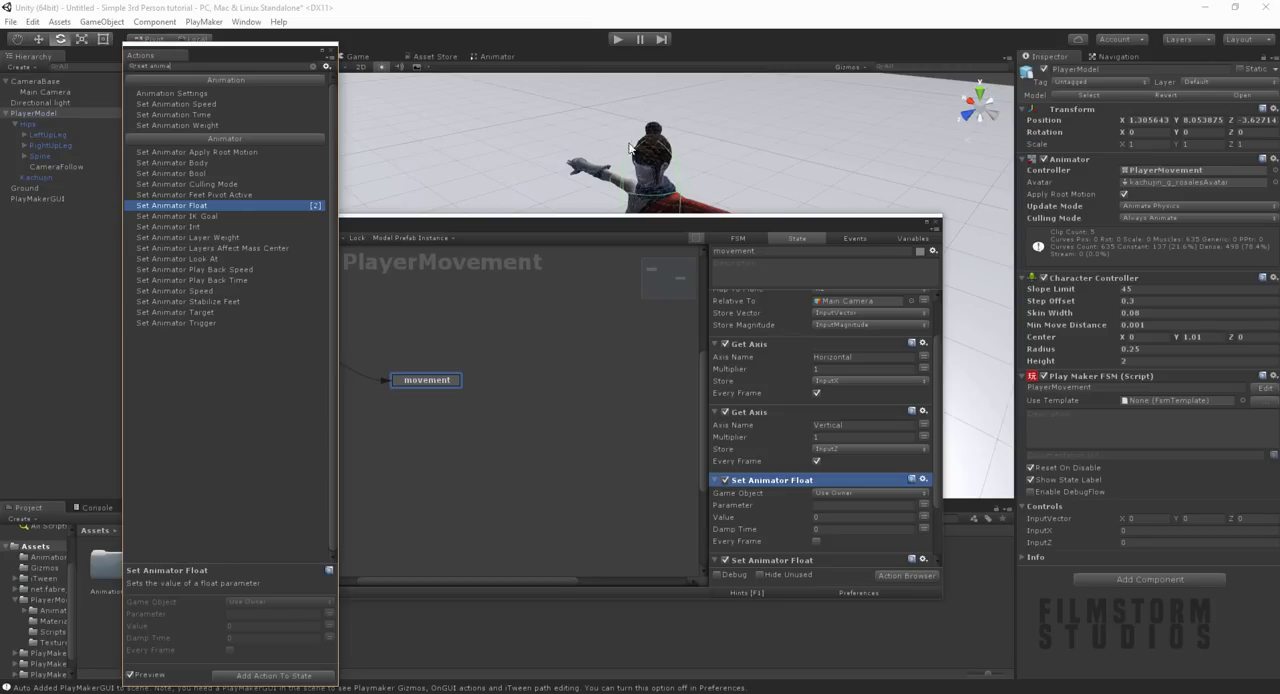
click(330, 48)
scroll(775, 437, down, 2)
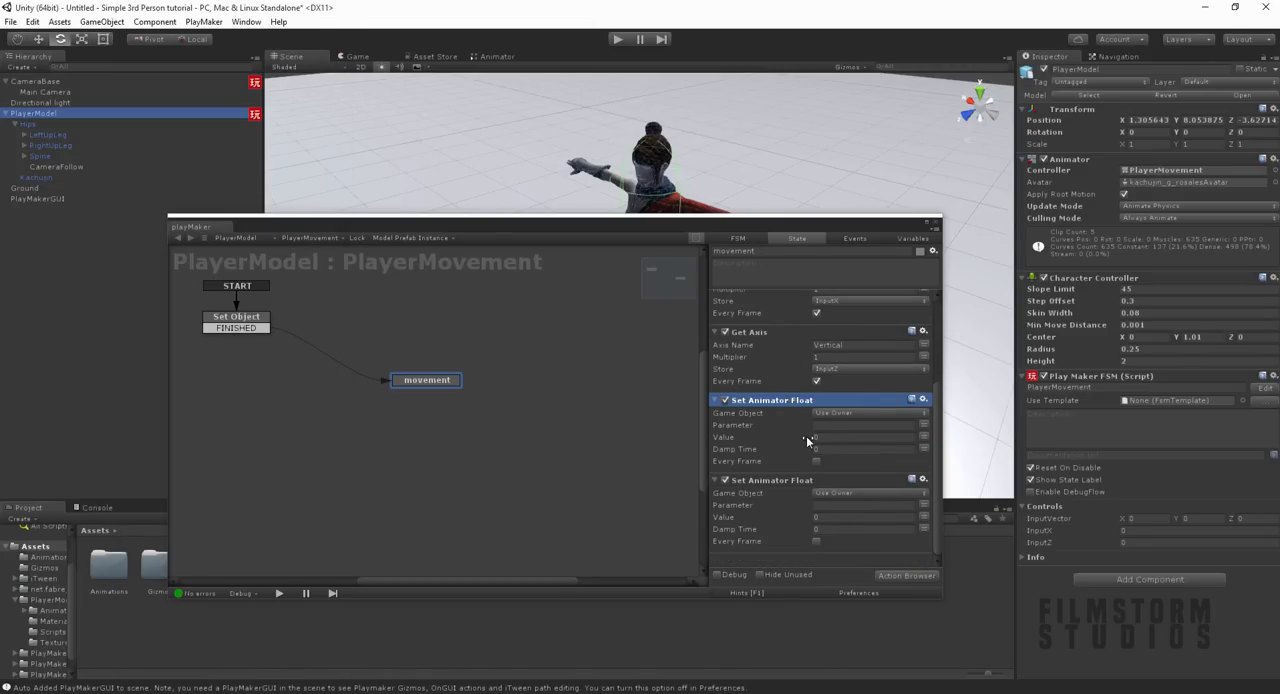
click(828, 413)
click(850, 440)
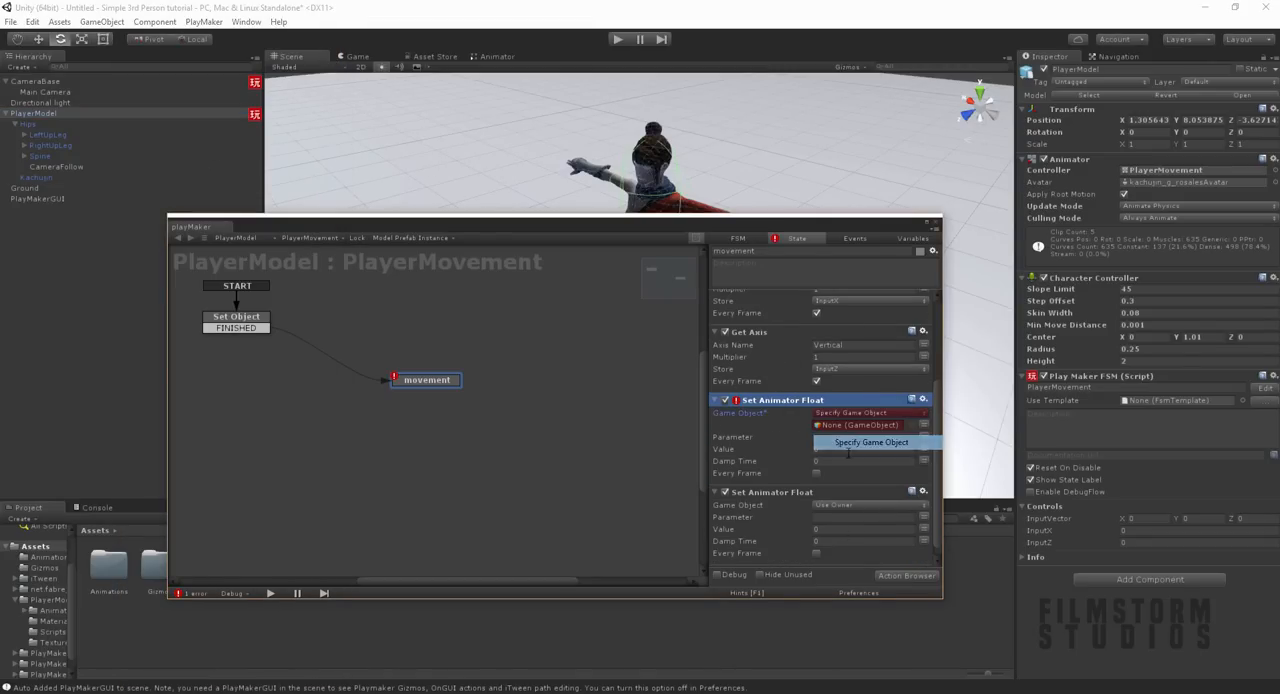
click(850, 413)
click(850, 418)
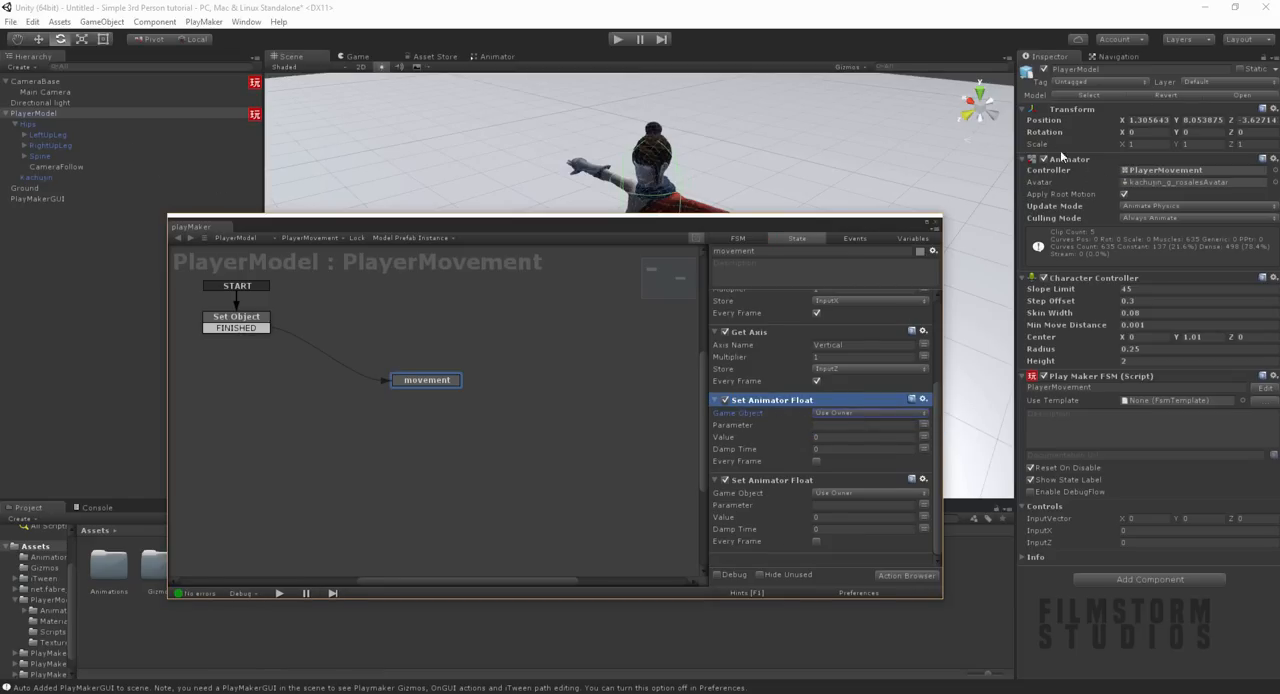
Step: Set the first Set Animator Float to parameter InputX with the InputX variable as its value, updating every frame
click(840, 425)
text(InputX)
click(923, 437)
click(860, 481)
Step: Set the second Set Animator Float to parameter InputZ with the InputZ variable as its value, updating every frame
click(858, 506)
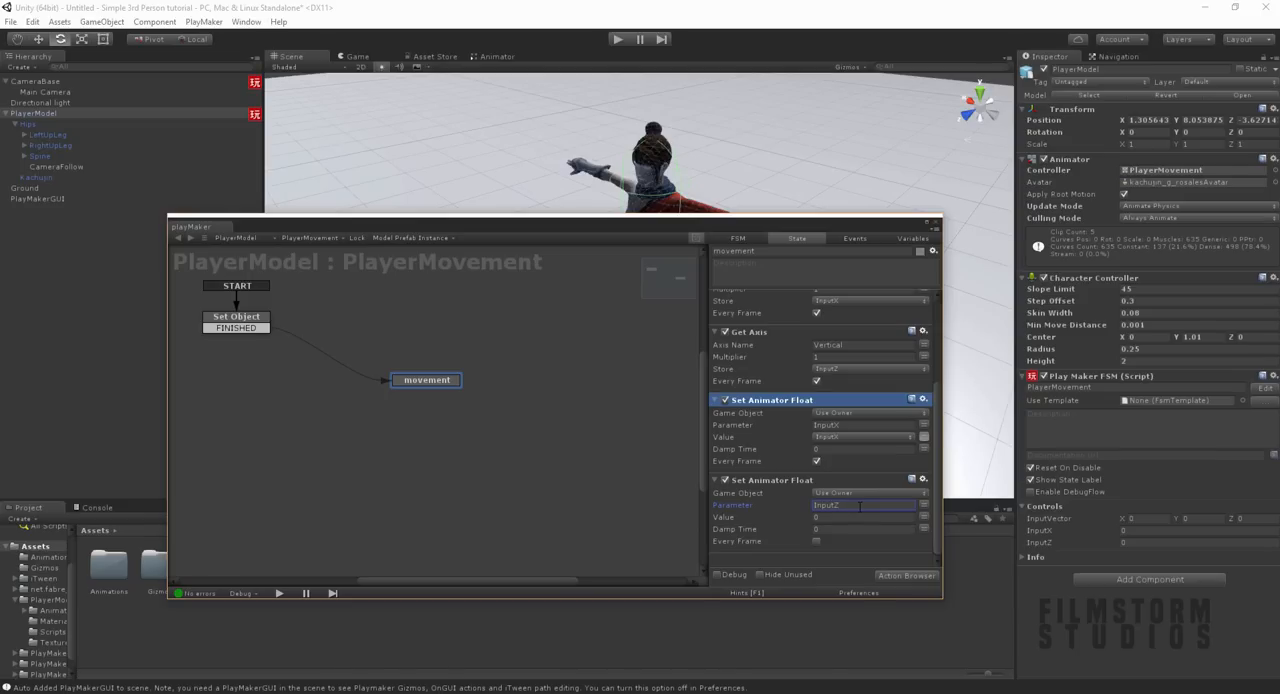
click(903, 517)
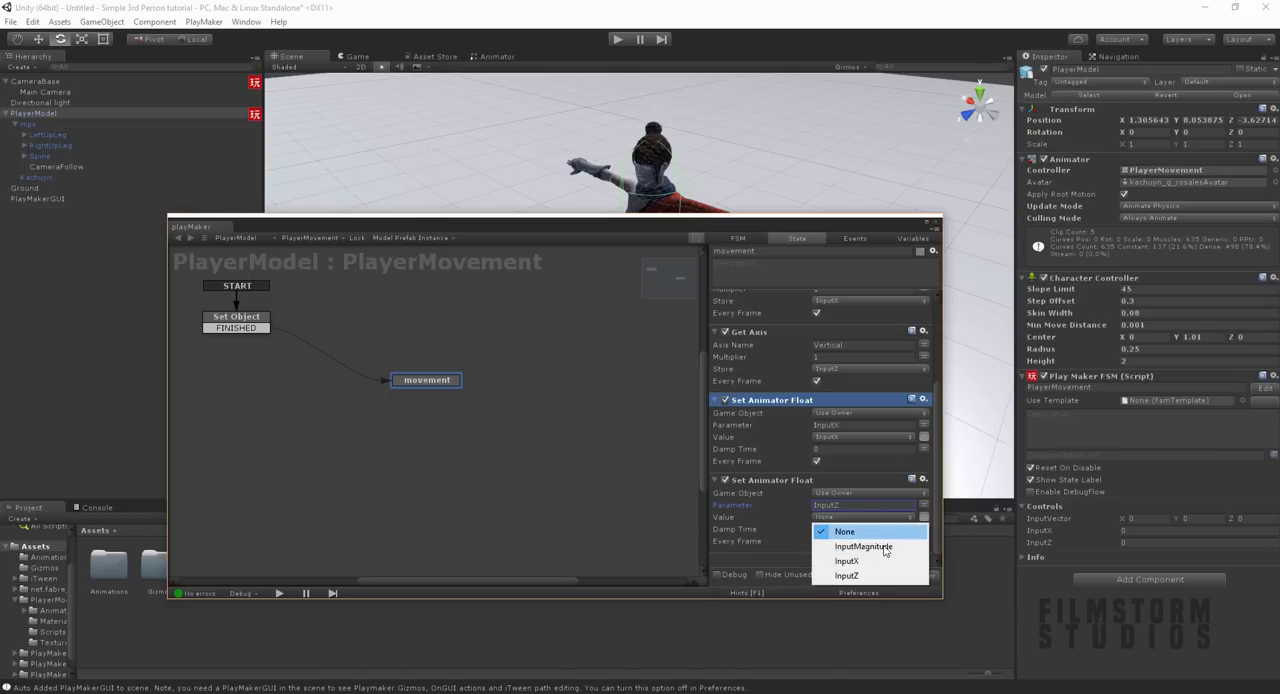
click(852, 577)
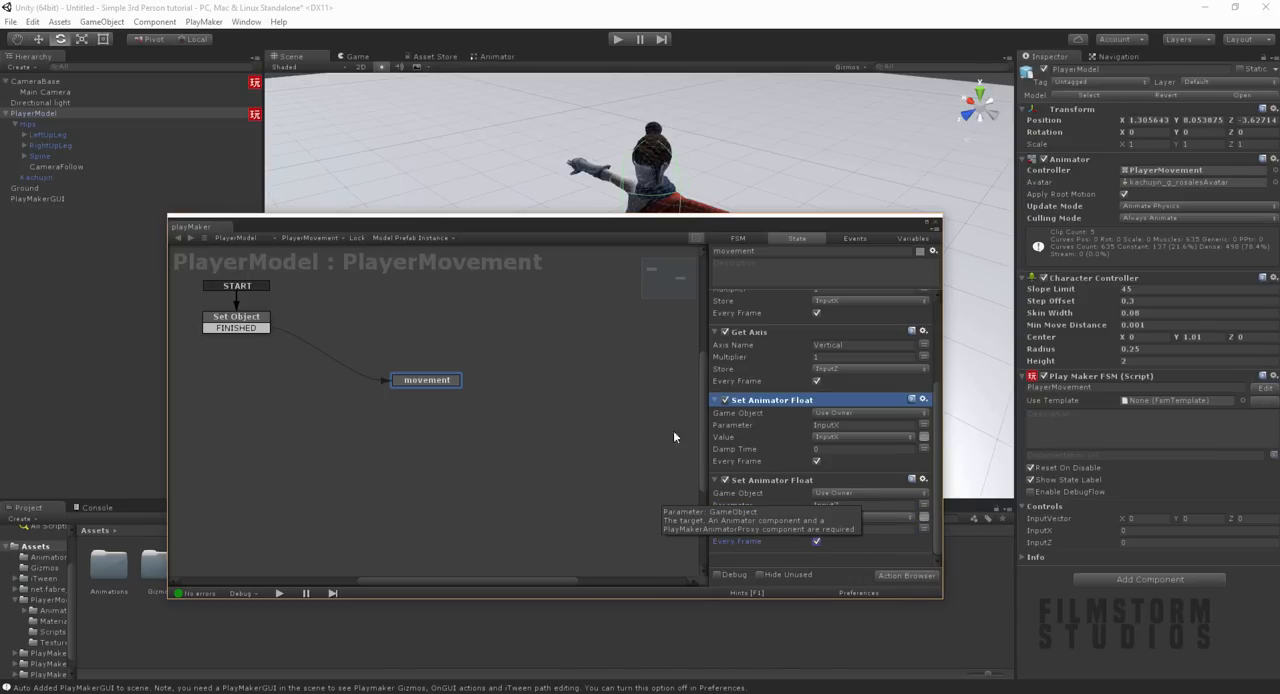
Step: Move the PlayMaker window out of the way and play-test walking the character forward, backward, left and right, then stop play mode
scroll(763, 398, up, 3)
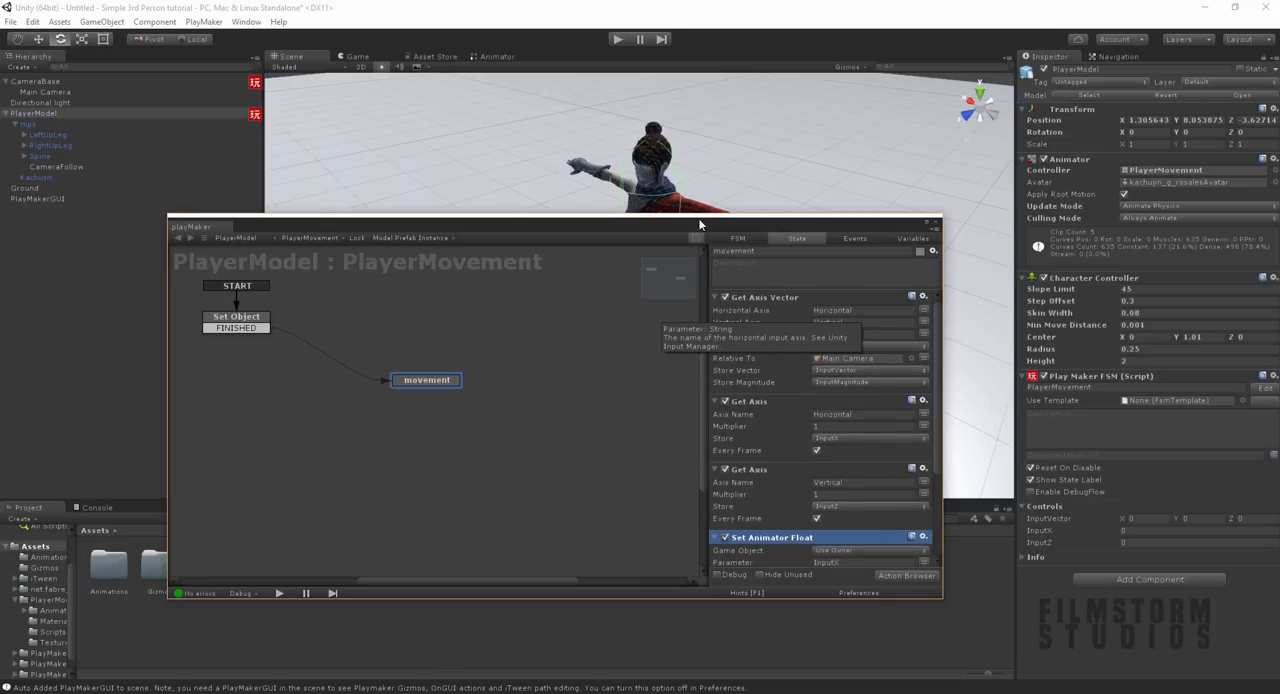
drag(686, 218, 703, 553)
click(618, 39)
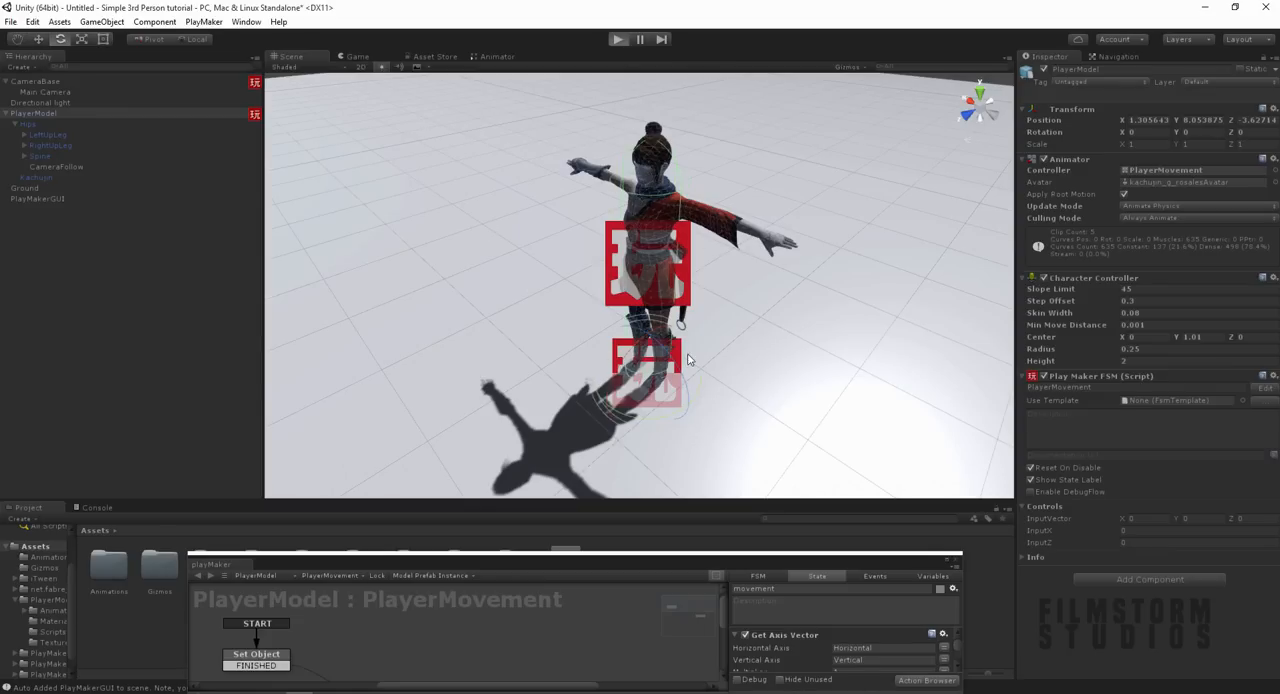
key(w)
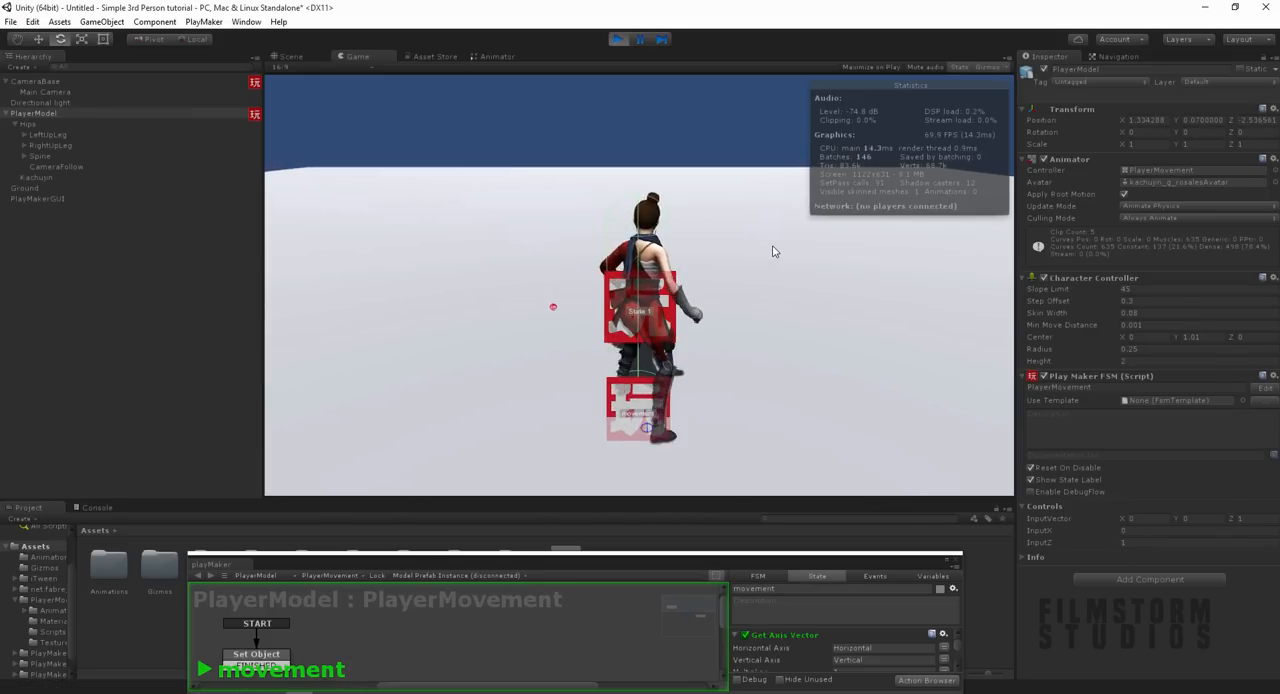
key(s)
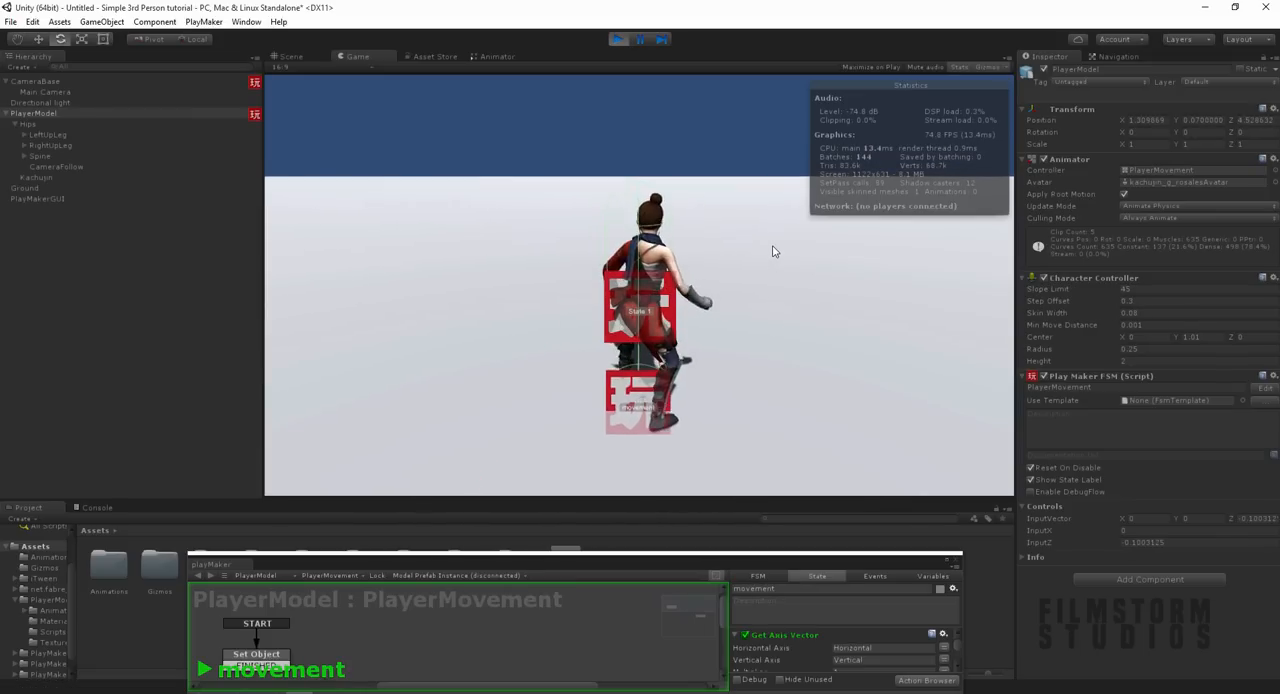
key(a)
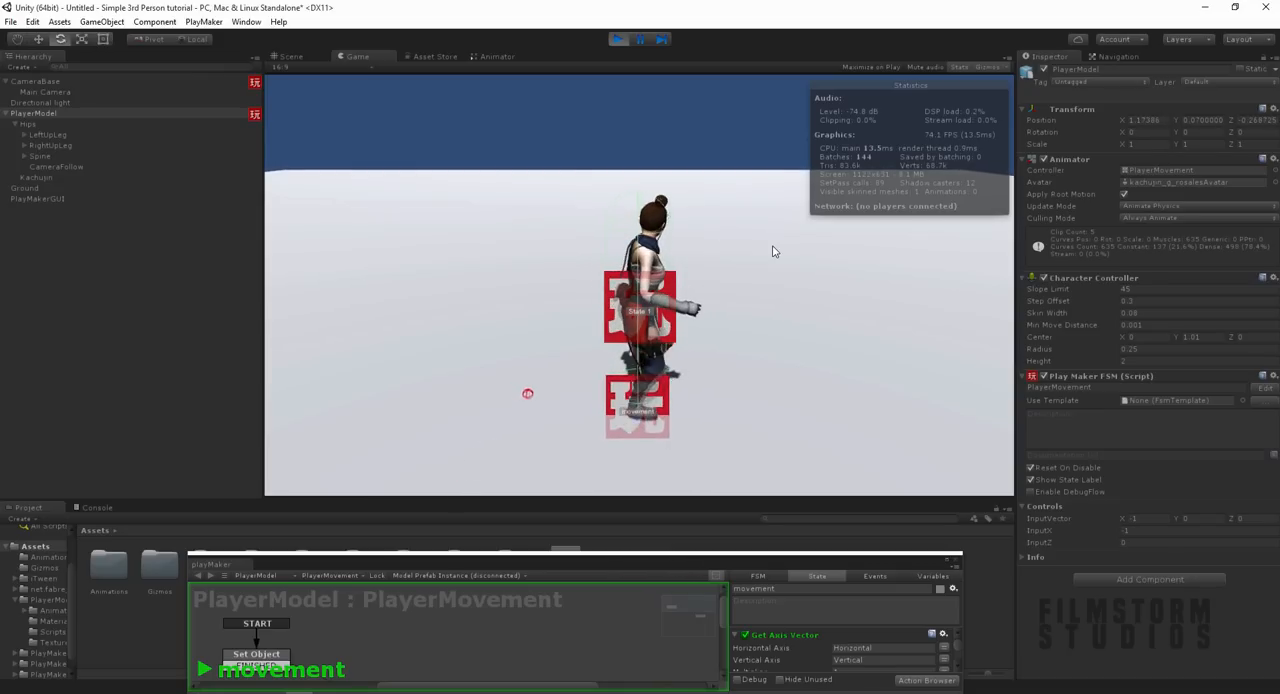
key(d)
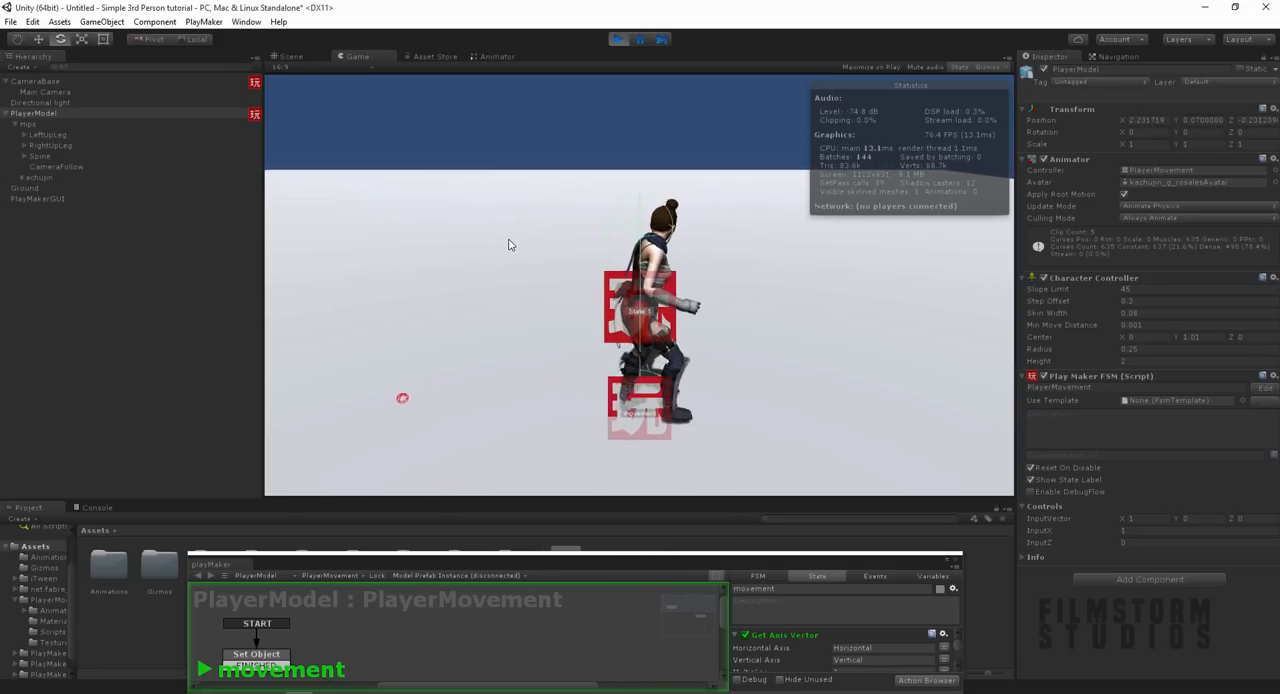
click(618, 40)
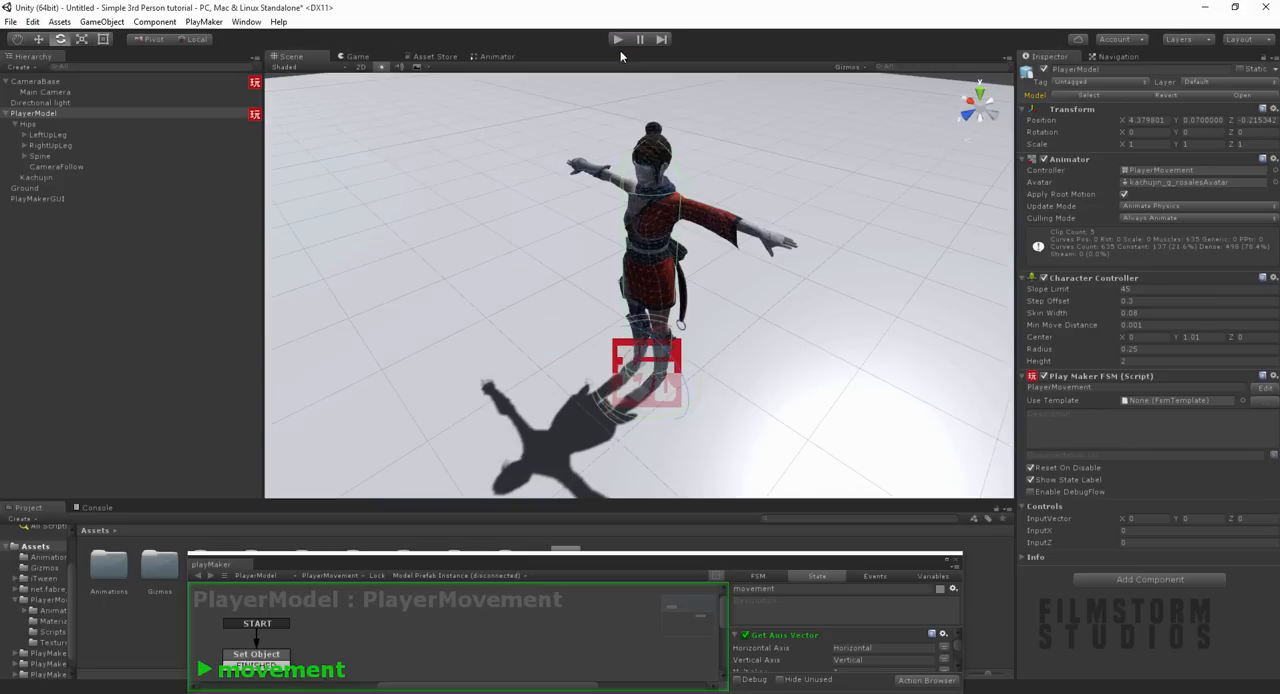
Step: Bring the PlayMaker editor window back into view and close it
drag(897, 566, 851, 324)
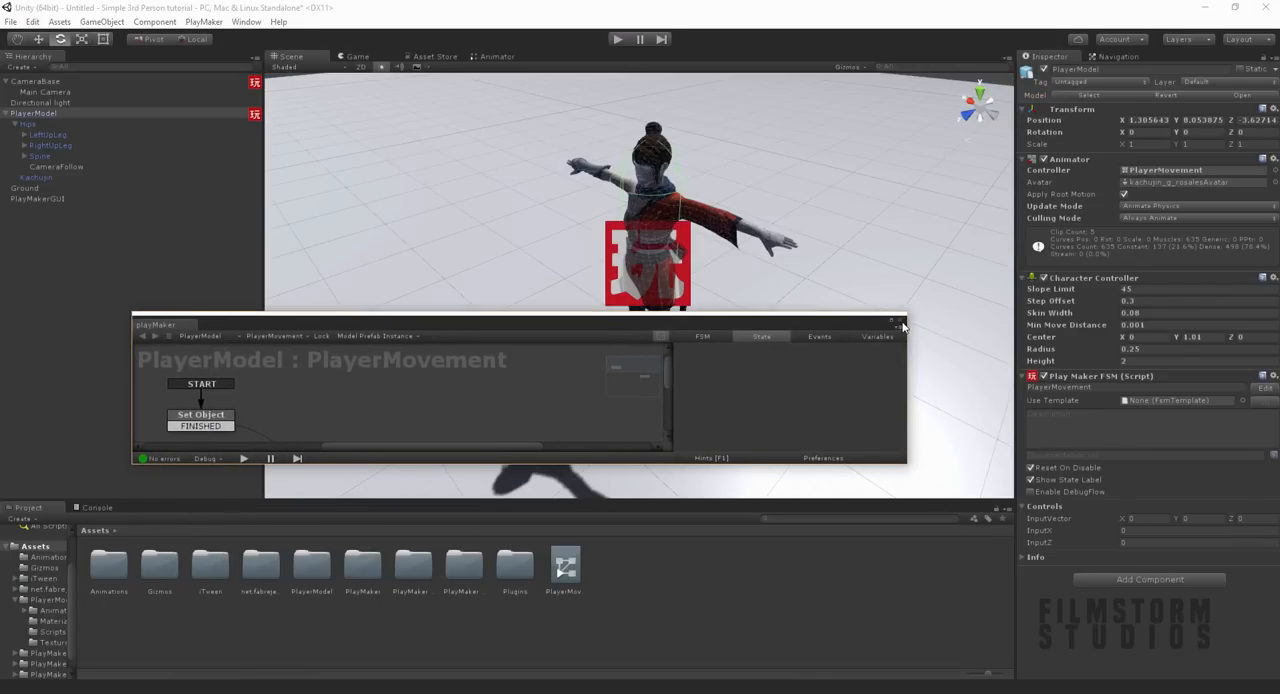
drag(722, 314, 744, 254)
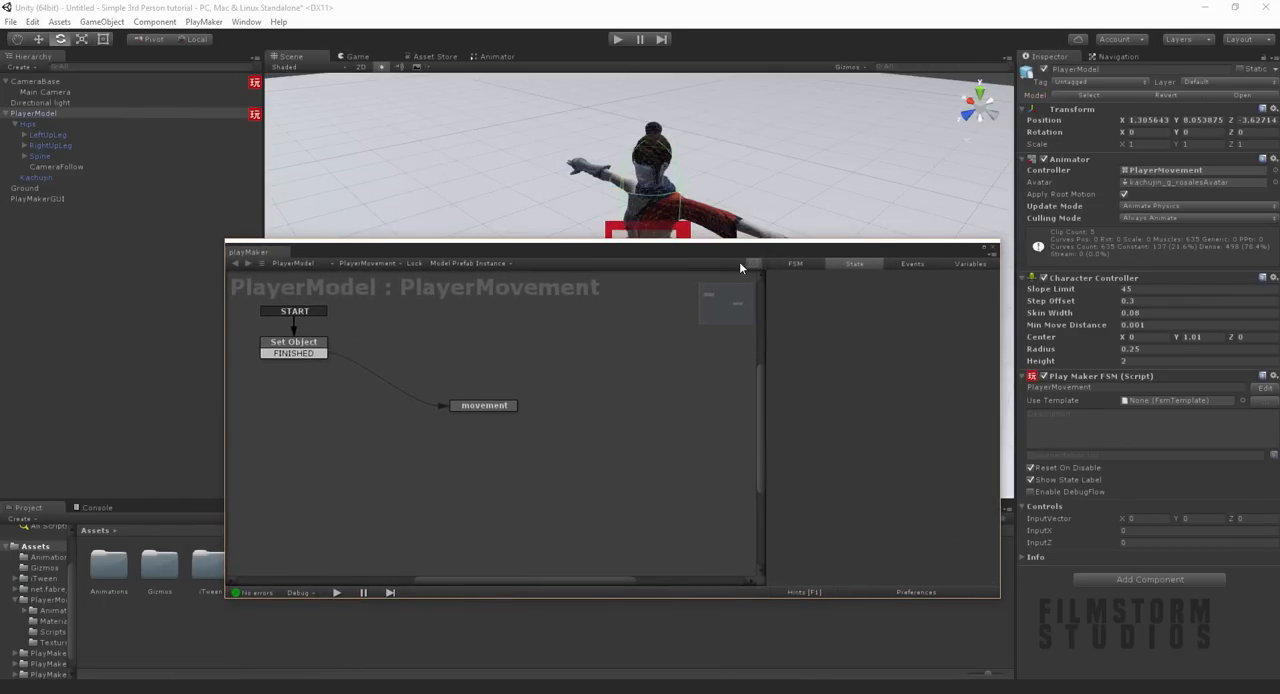
click(988, 249)
Step: Compare where the CameraBase and CameraFollow objects sit on the player, using the Move gizmo and a side view of the character
click(50, 82)
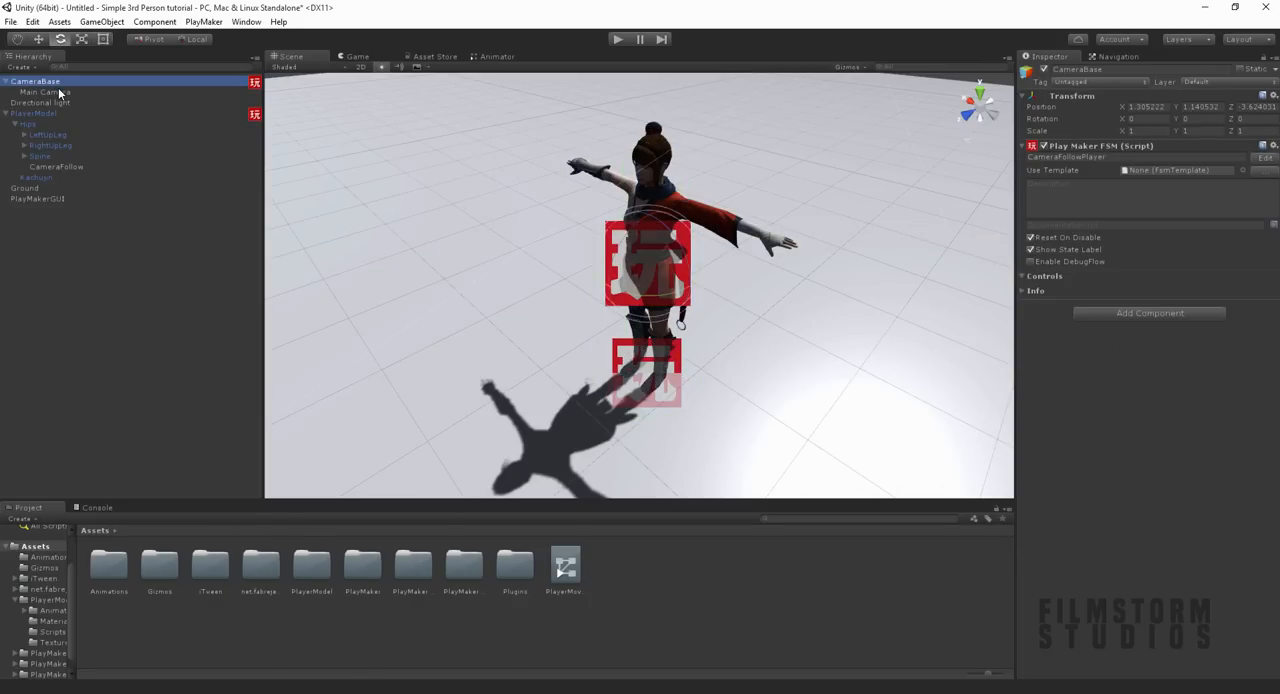
scroll(687, 258, down, 3)
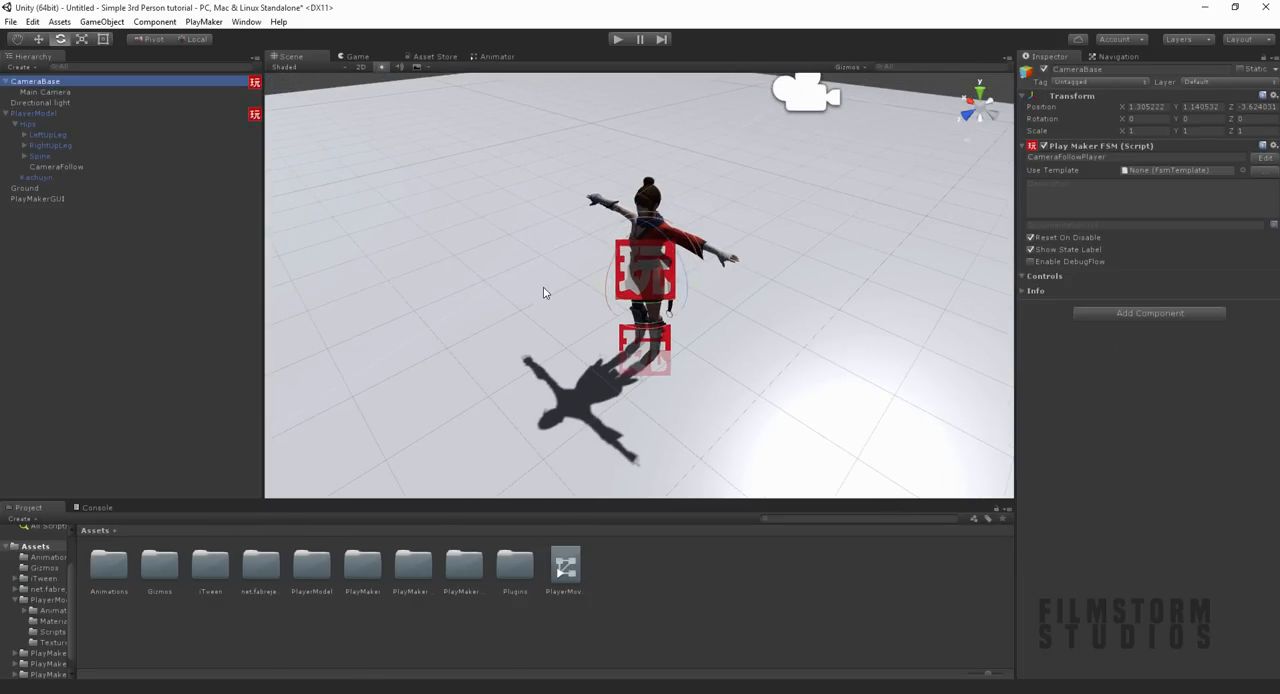
key(w)
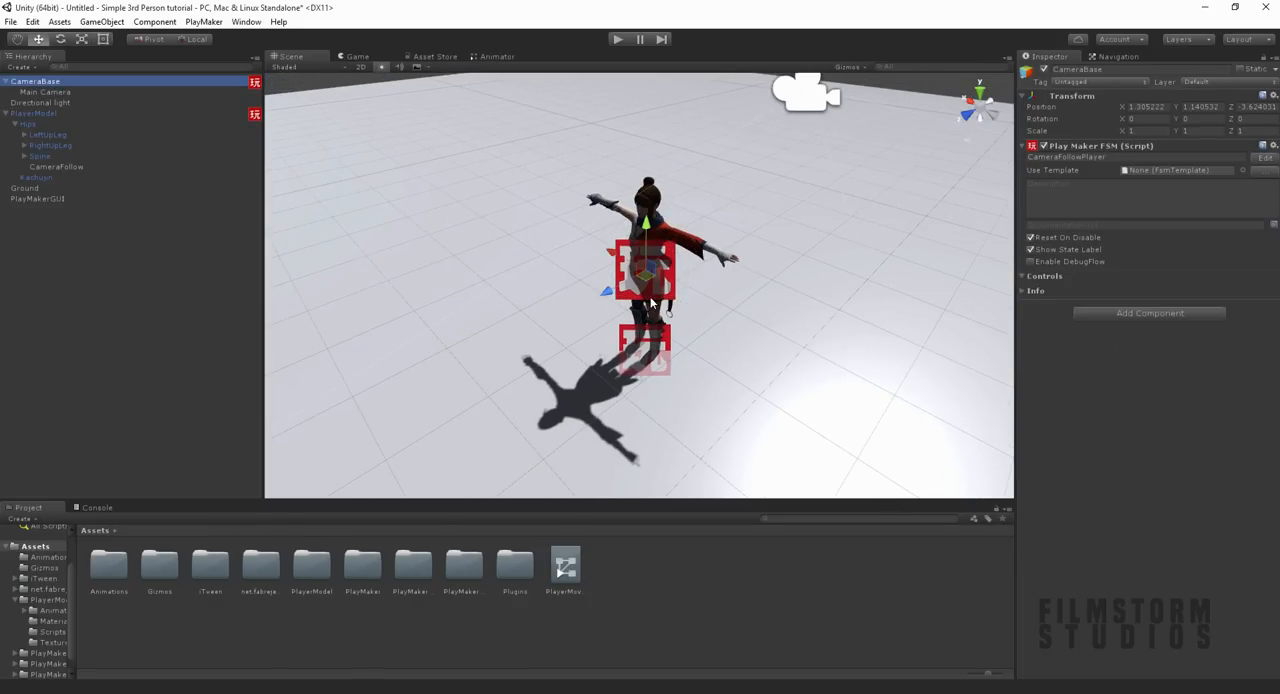
click(72, 167)
alt+drag(739, 304, 685, 284)
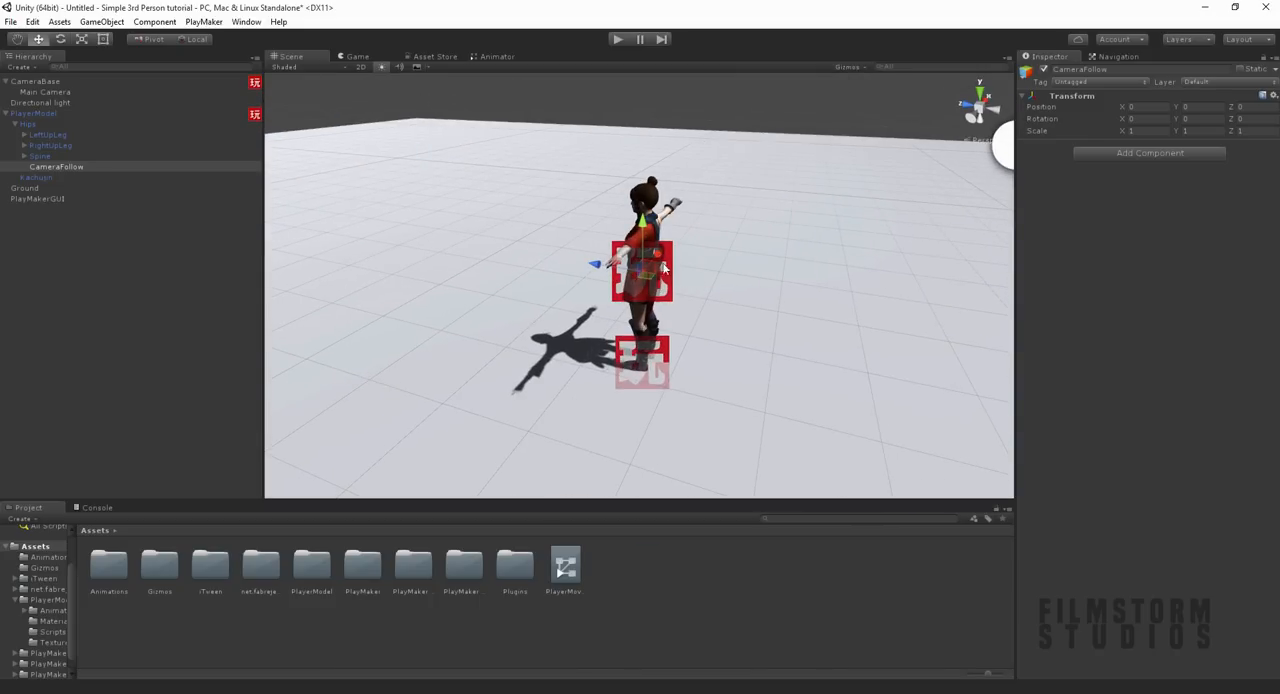
Step: Add a second PlayMaker FSM to CameraBase and name it Lookaround
click(34, 81)
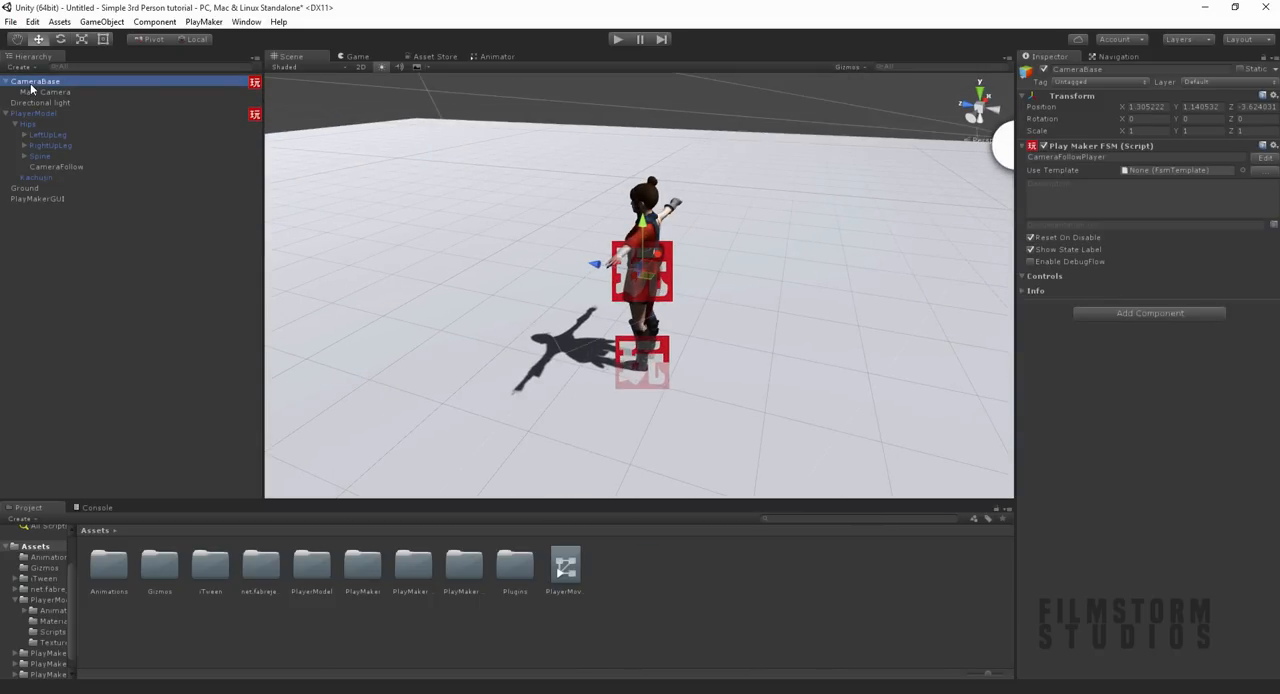
click(1150, 313)
key(Down)
key(Return)
click(1176, 317)
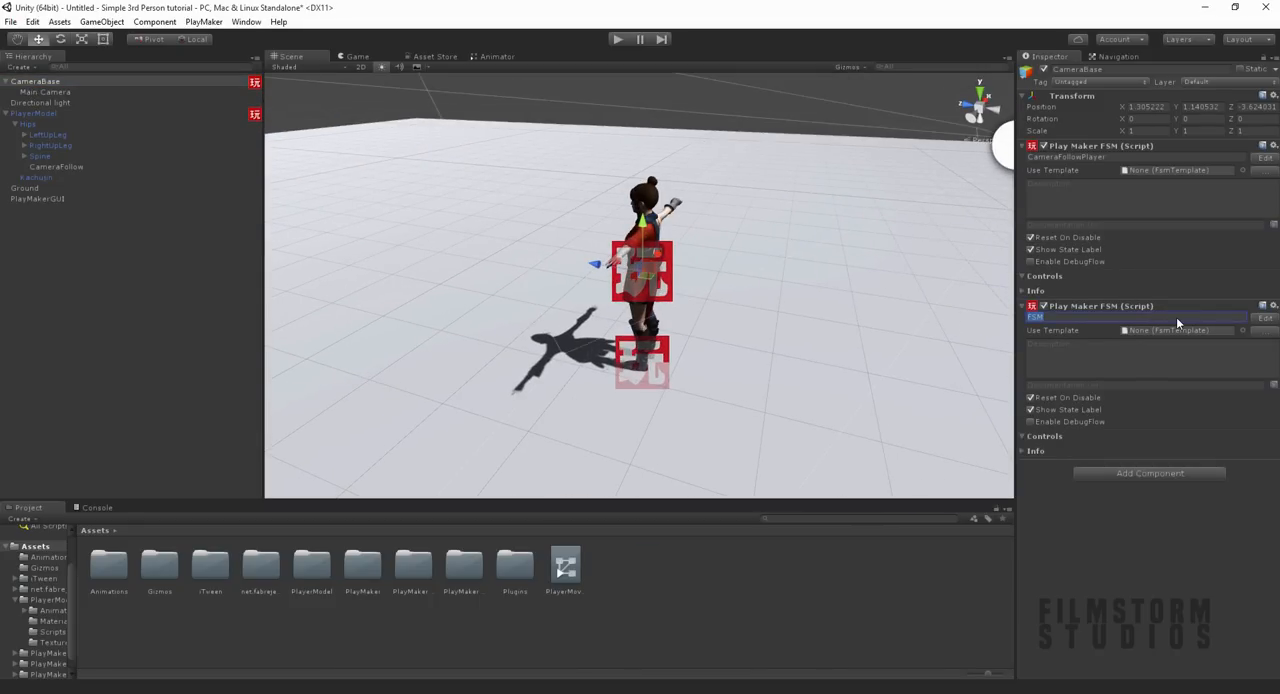
text(Look)
key(BackSpace)
text(okaround)
Step: Open the Lookaround FSM for editing and add a Mouse Look action to State 1
click(1264, 318)
click(321, 344)
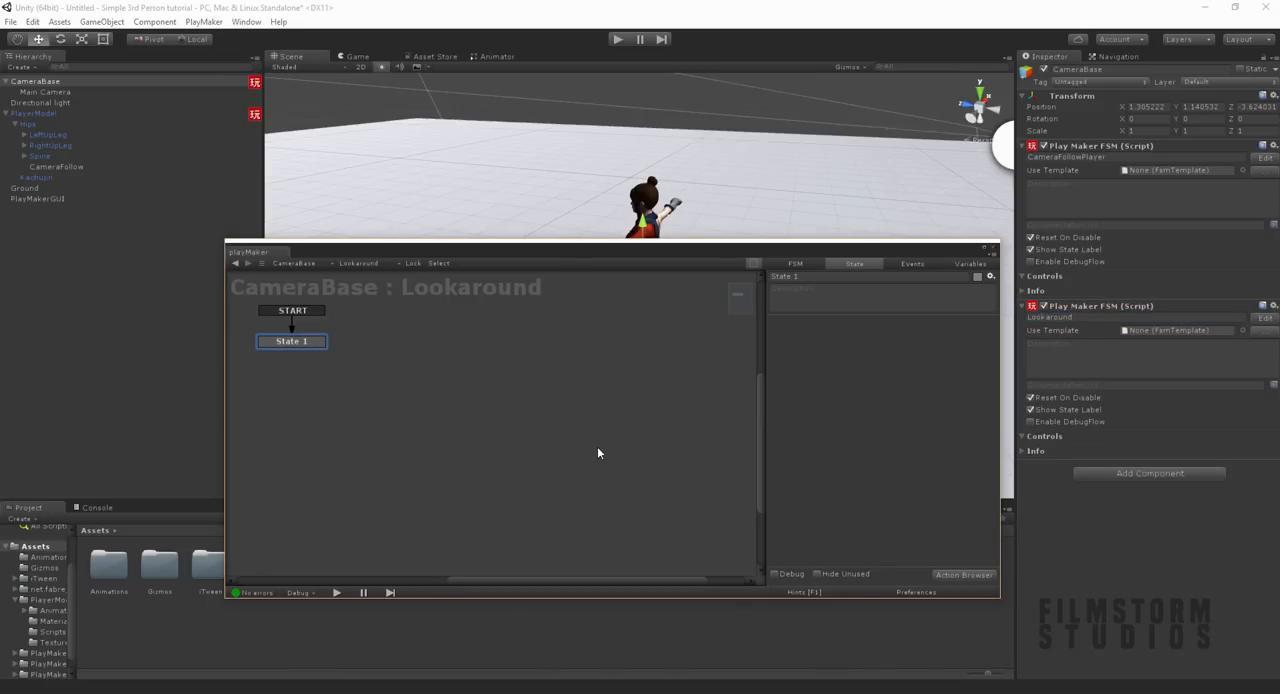
click(953, 578)
text(mouse)
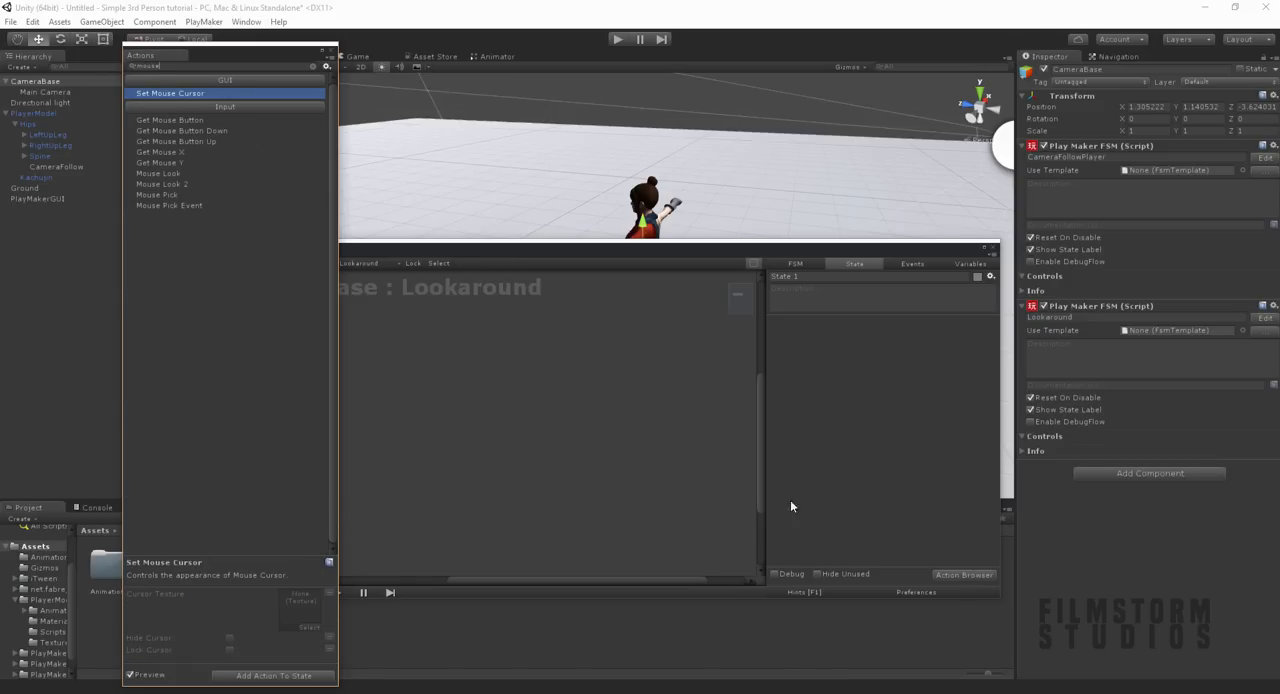
click(186, 174)
double_click(186, 174)
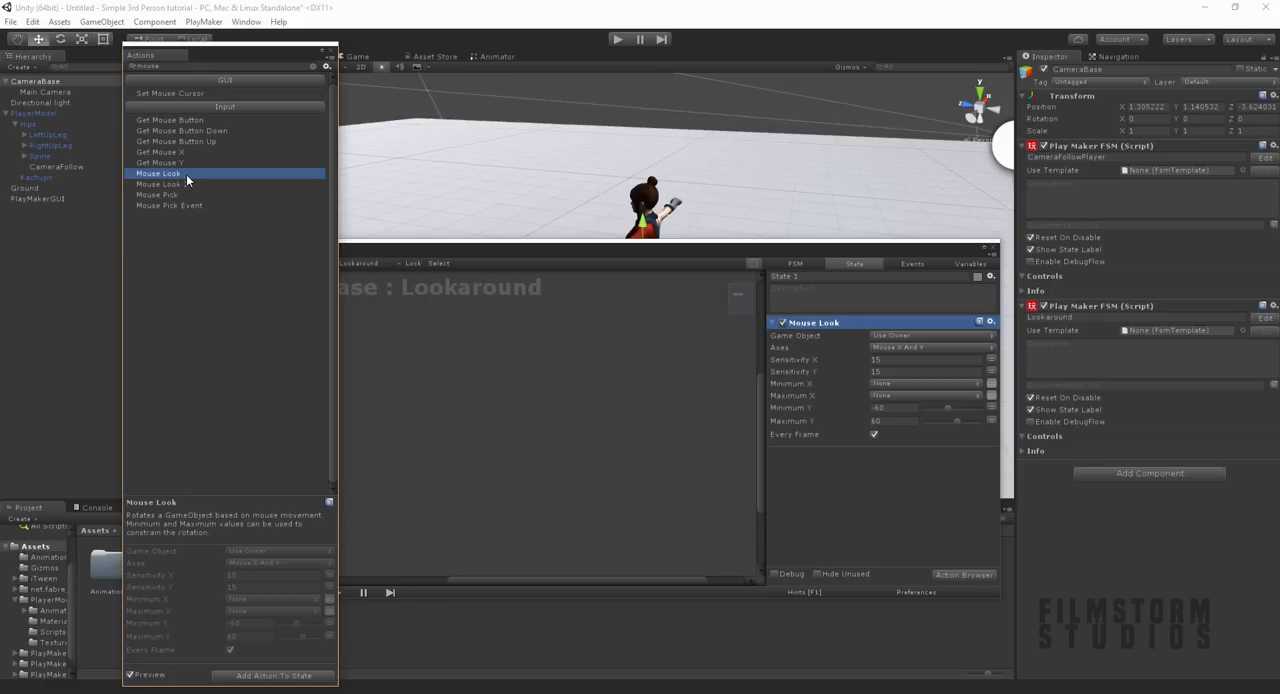
click(331, 50)
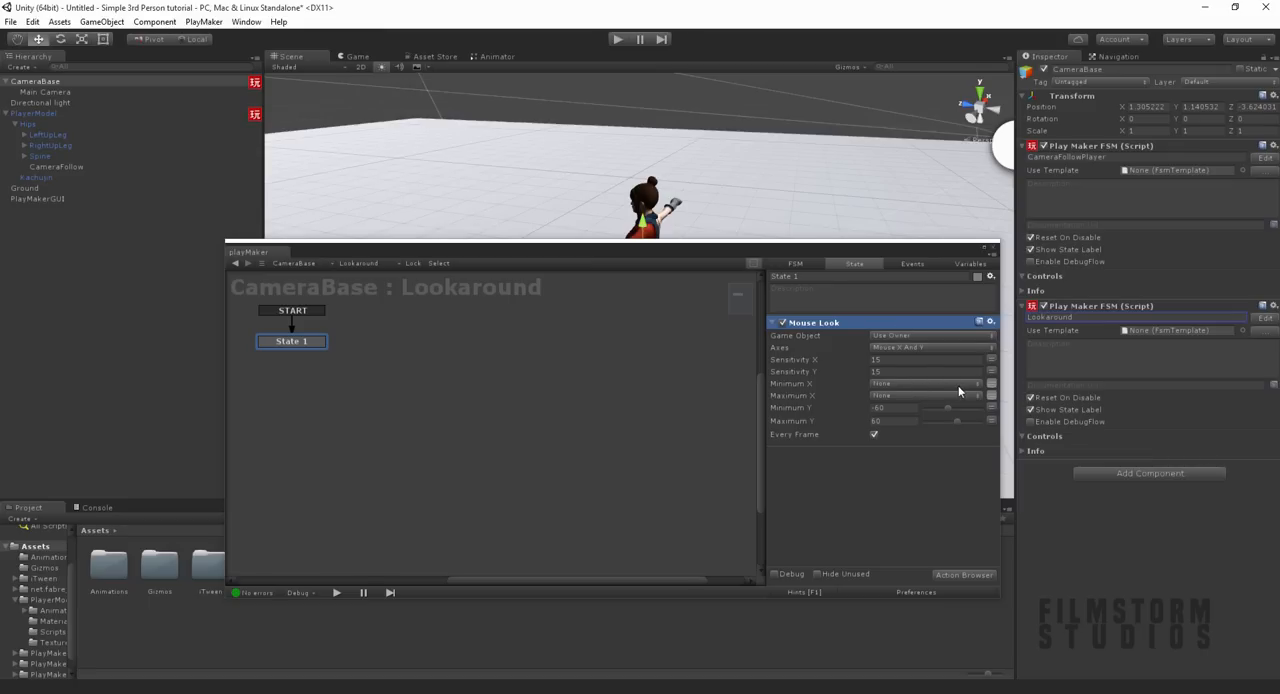
Step: Set the Mouse Look action's Sensitivity X and Sensitivity Y to 3
click(906, 360)
text(3)
key(Tab)
text(3)
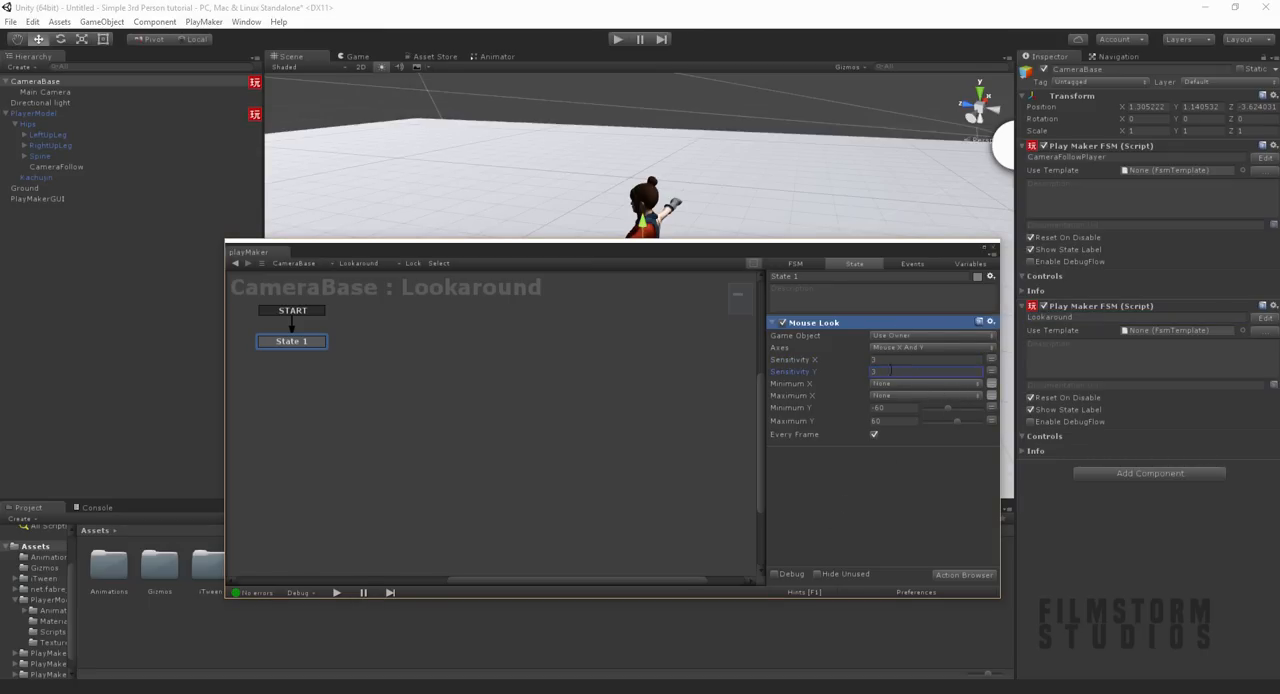
Step: Move the PlayMaker window out of the way and start play mode to test the mouse-look camera
drag(914, 251, 946, 539)
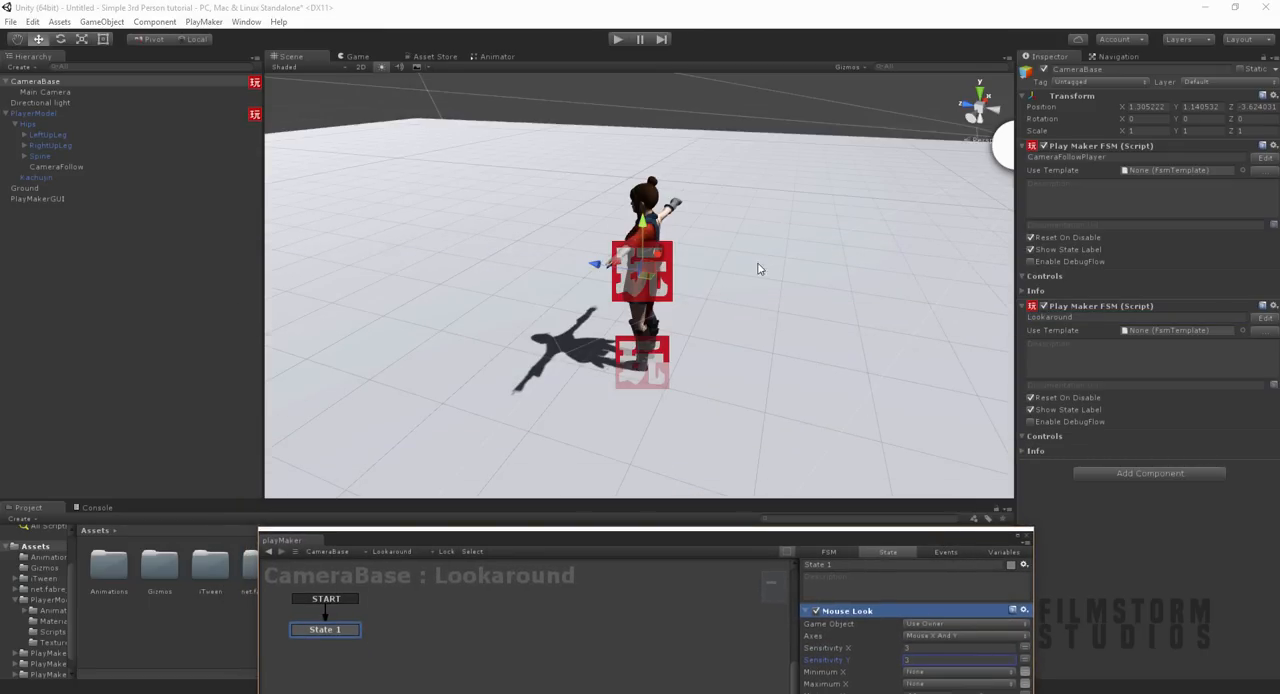
click(618, 39)
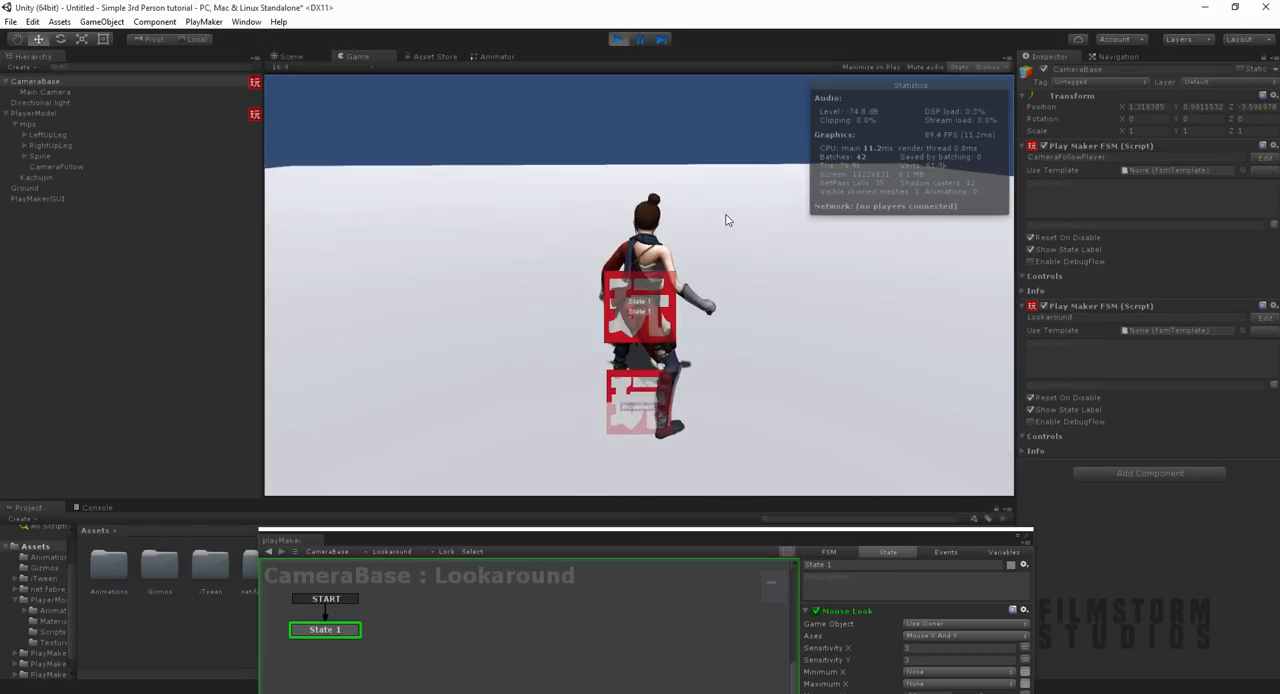
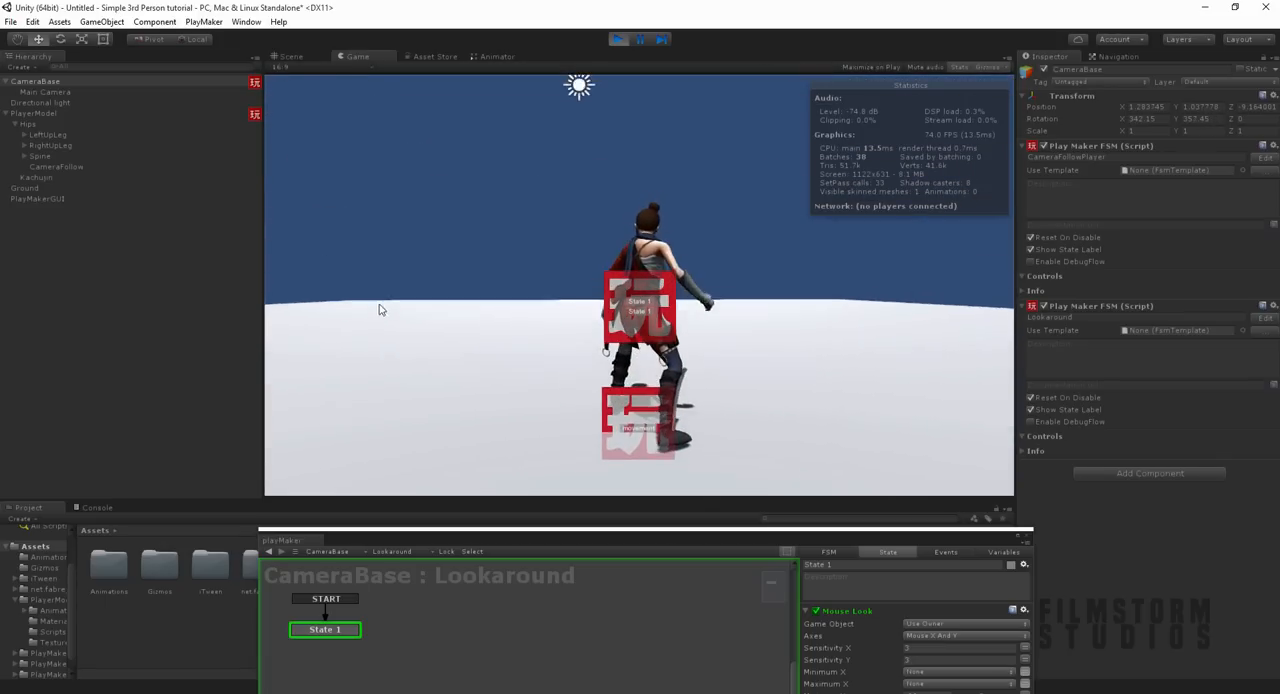
Step: Enable Invert on the Mouse Y axis in the project's Input settings and test the camera in play mode
click(618, 39)
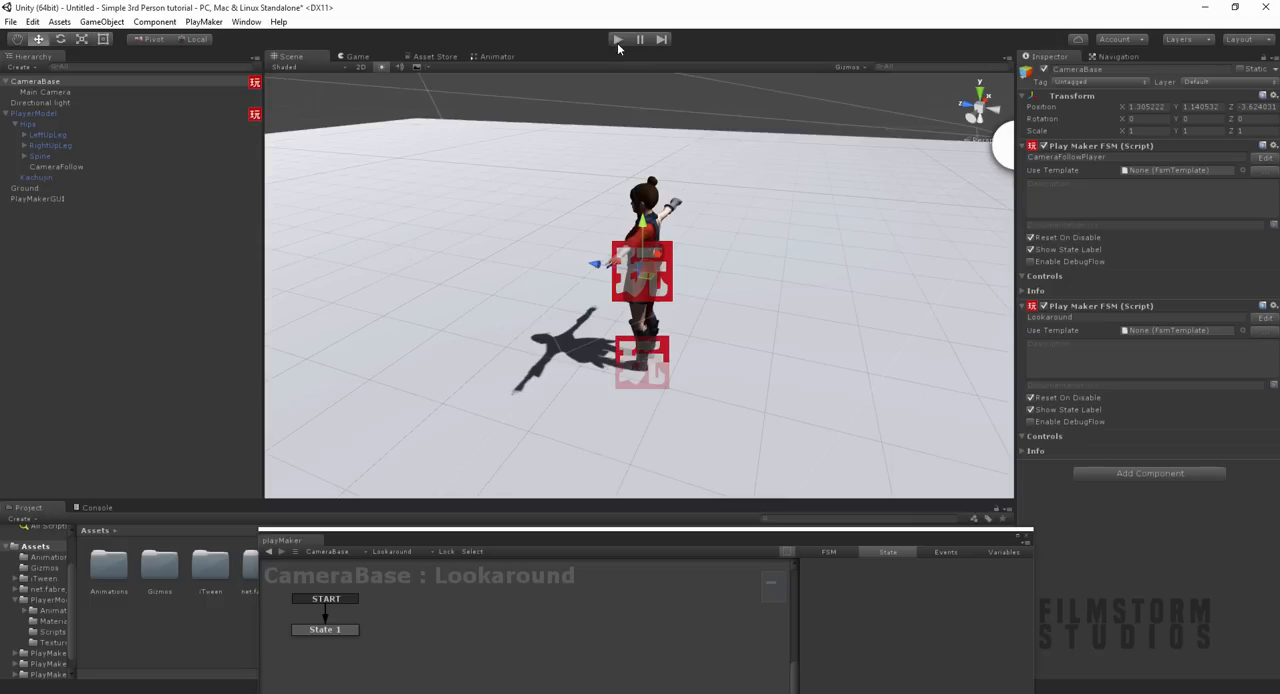
click(33, 21)
mouse_move(132, 354)
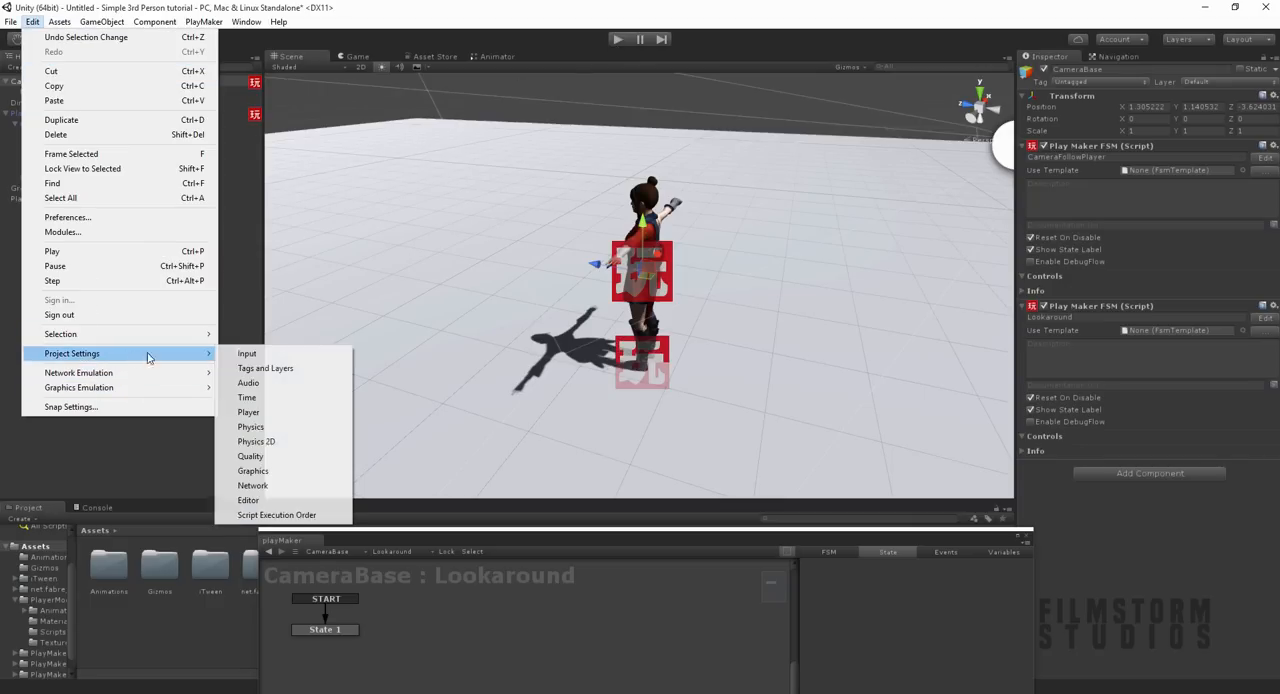
click(250, 355)
click(1034, 208)
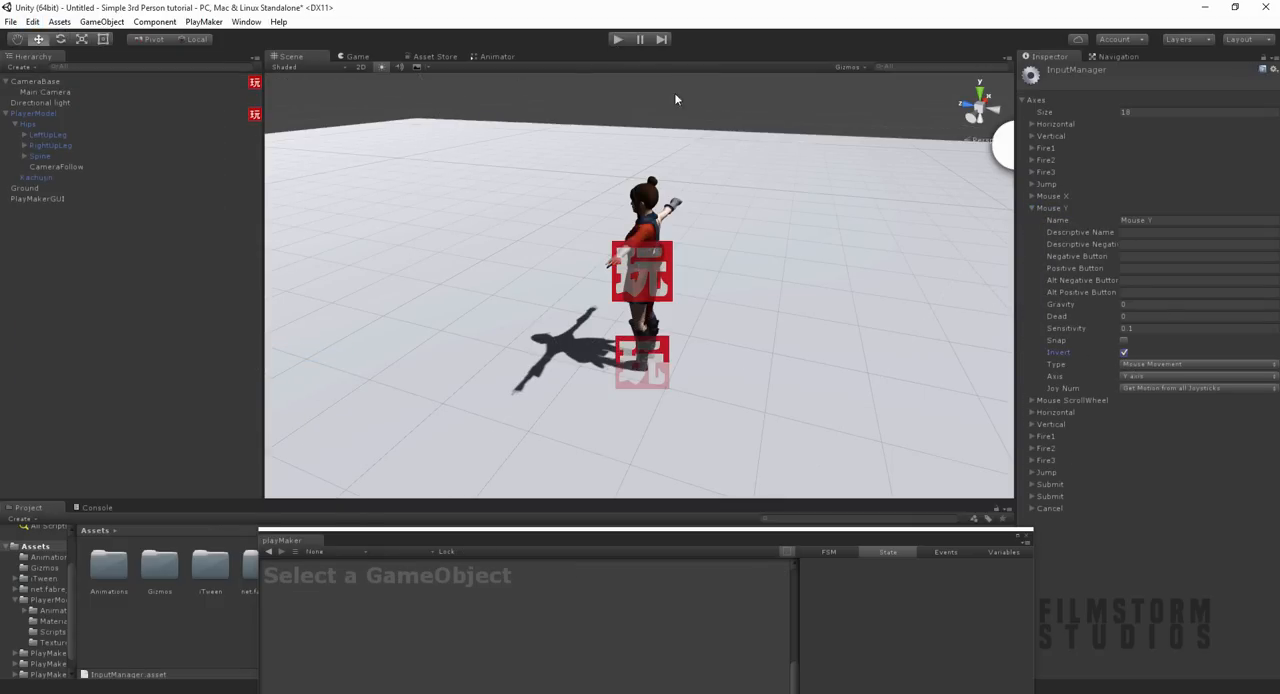
click(617, 39)
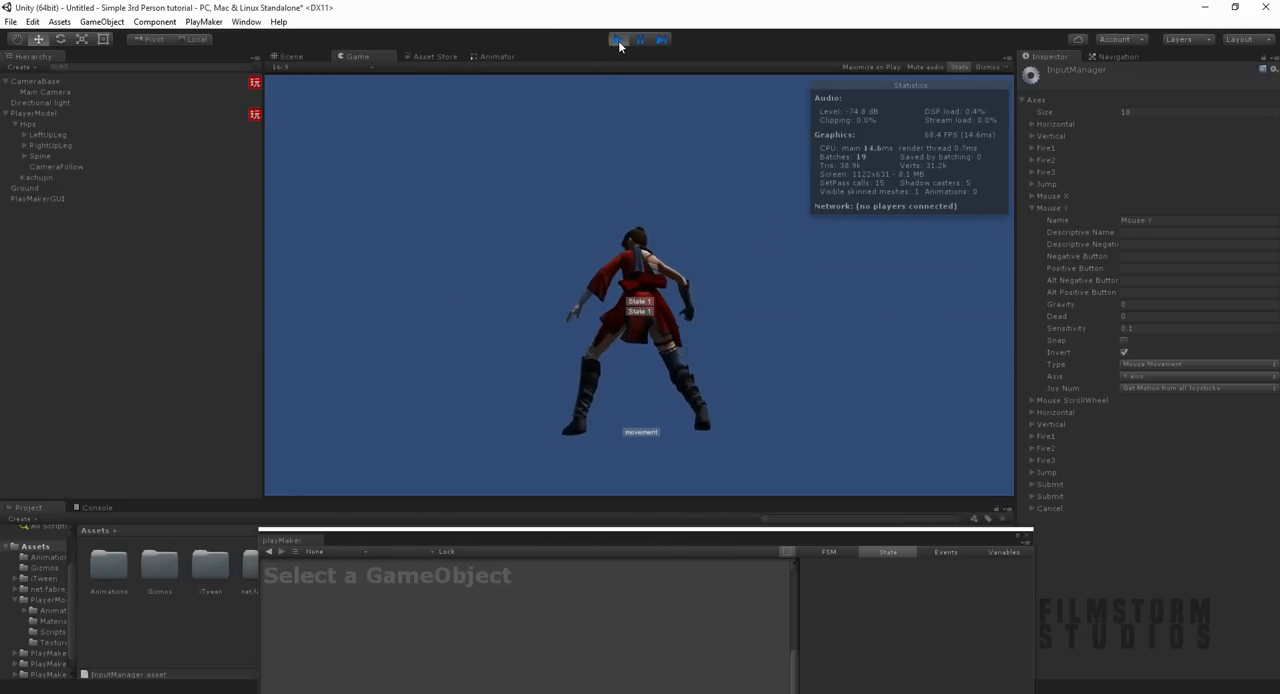
click(618, 39)
drag(598, 537, 588, 245)
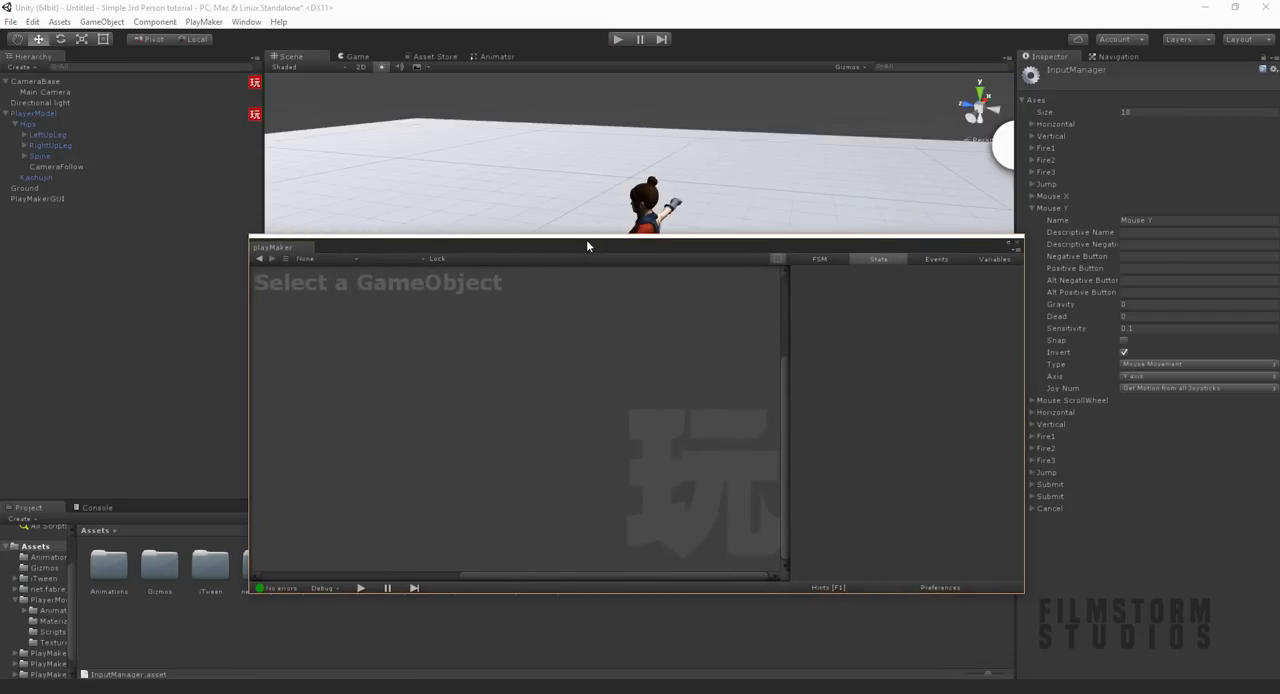
click(52, 91)
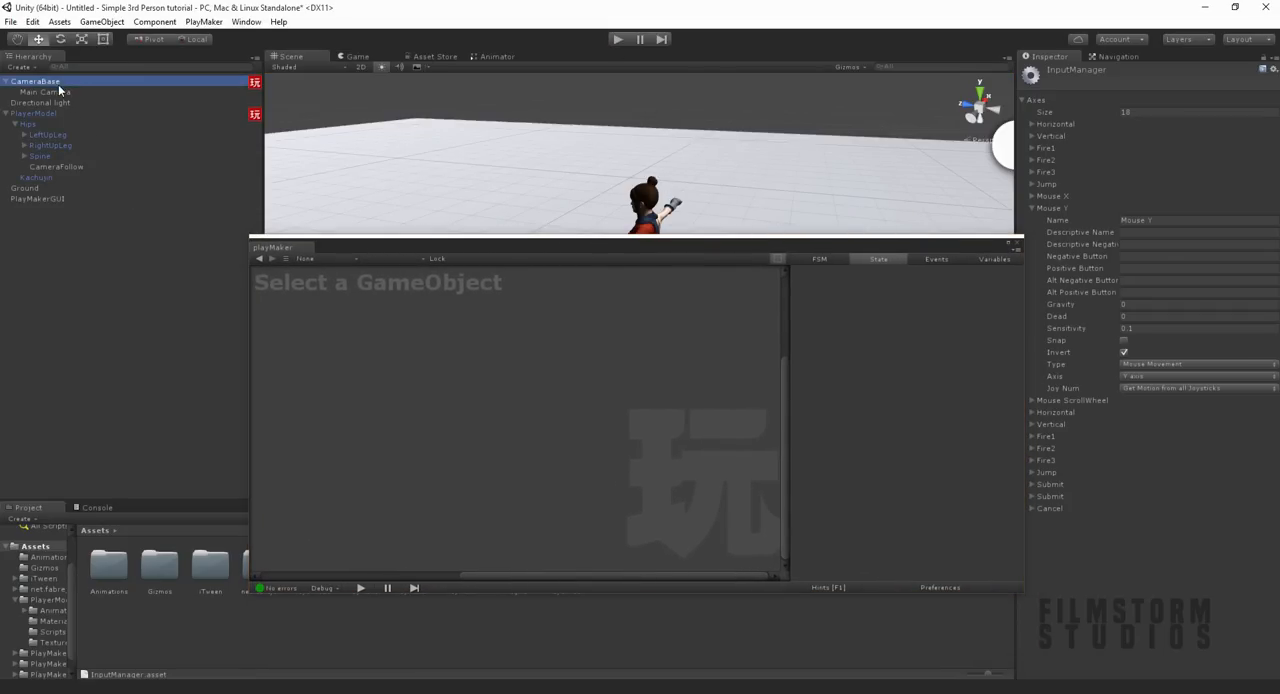
drag(374, 237, 330, 532)
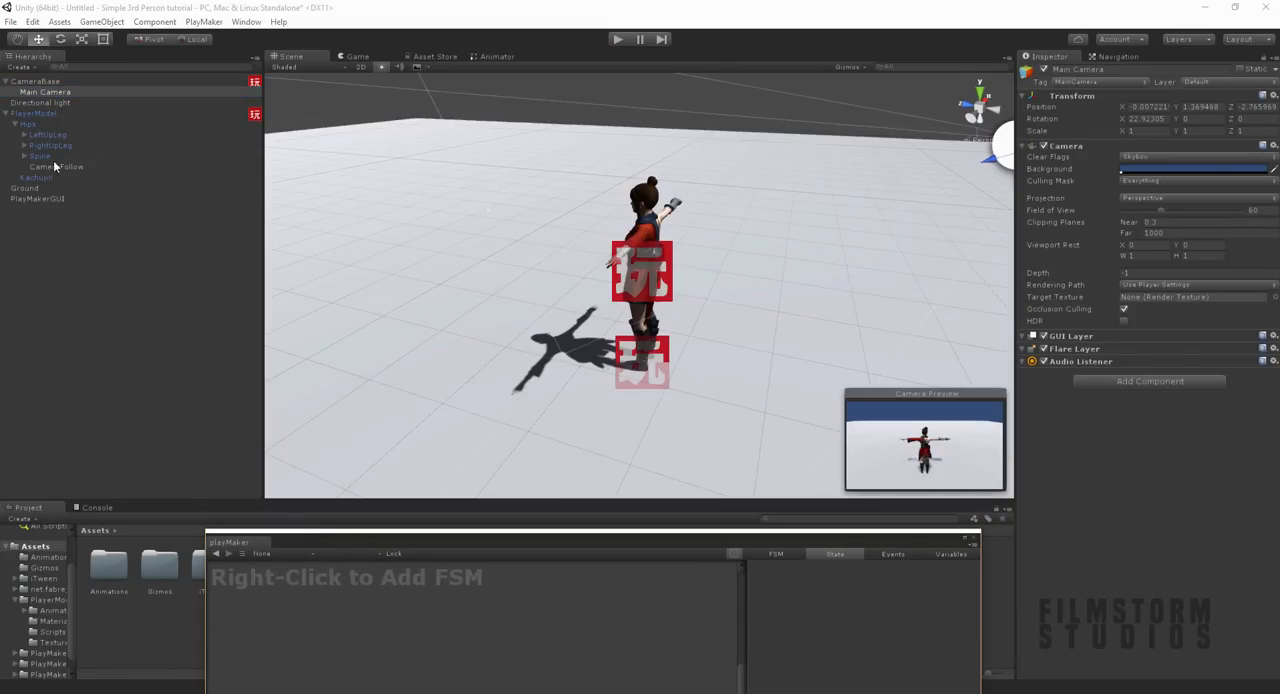
right_click(46, 92)
click(90, 200)
scroll(737, 274, down, 4)
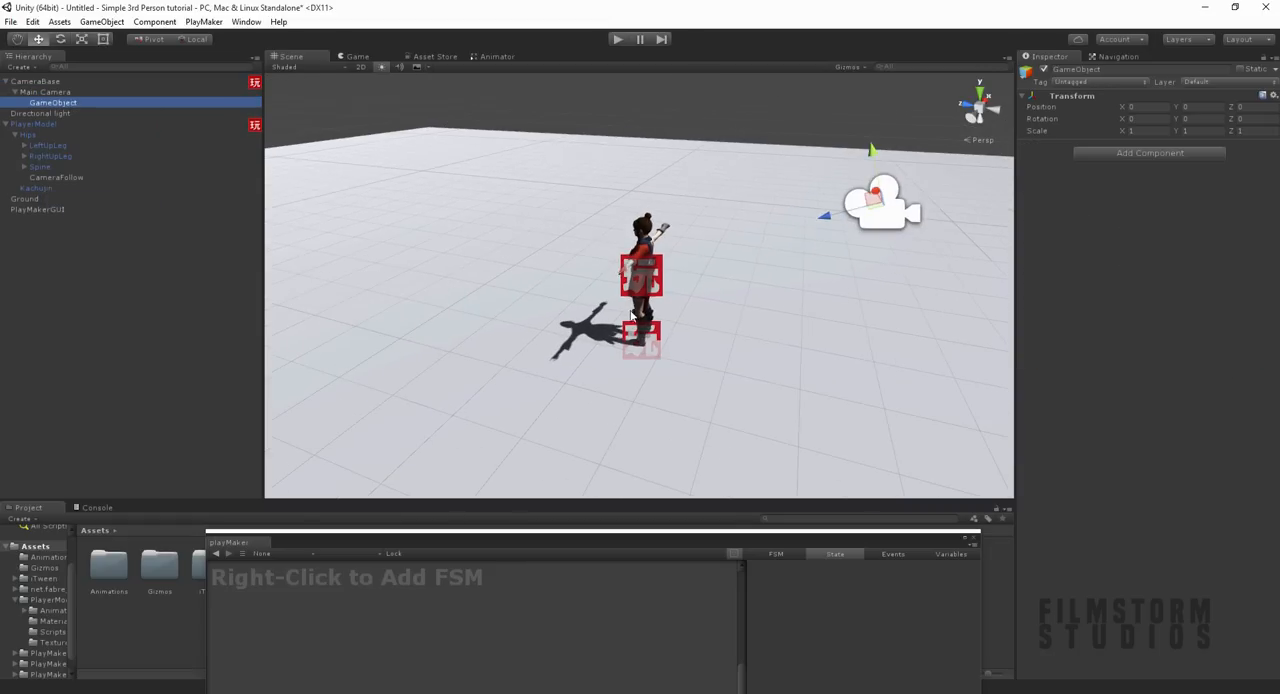
drag(773, 246, 231, 367)
alt+drag(575, 395, 688, 328)
drag(334, 408, 286, 428)
alt+drag(466, 349, 667, 317)
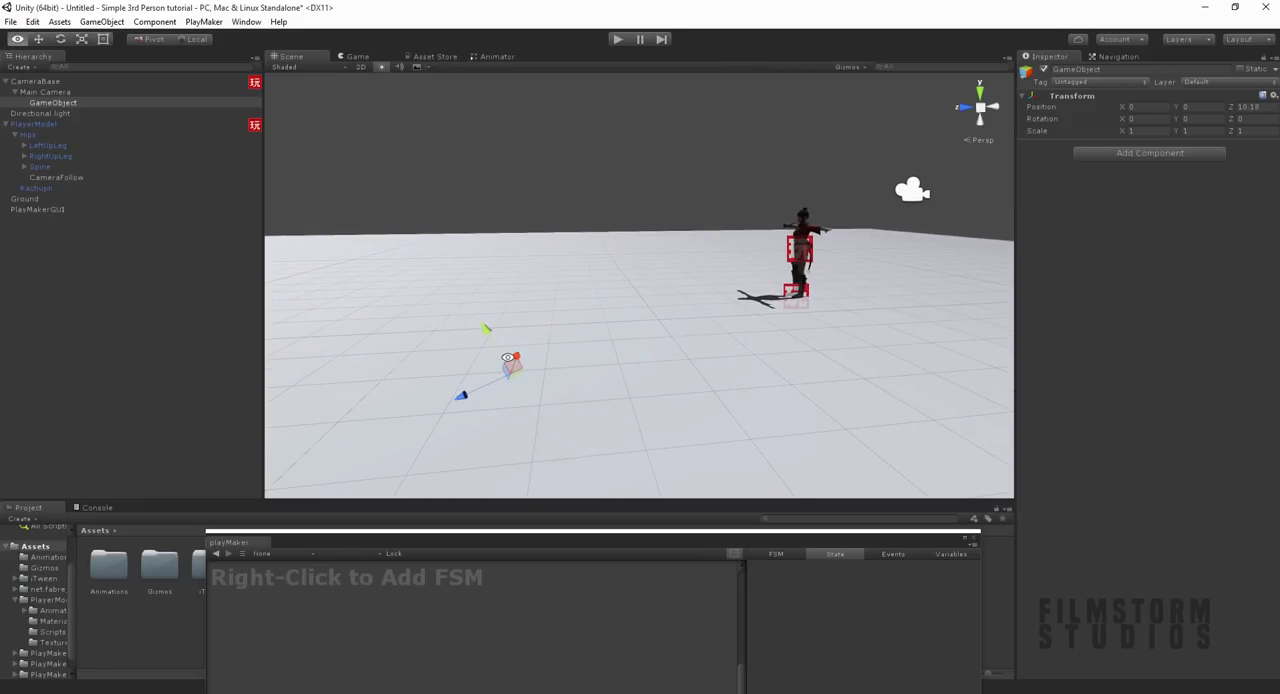
key(Delete)
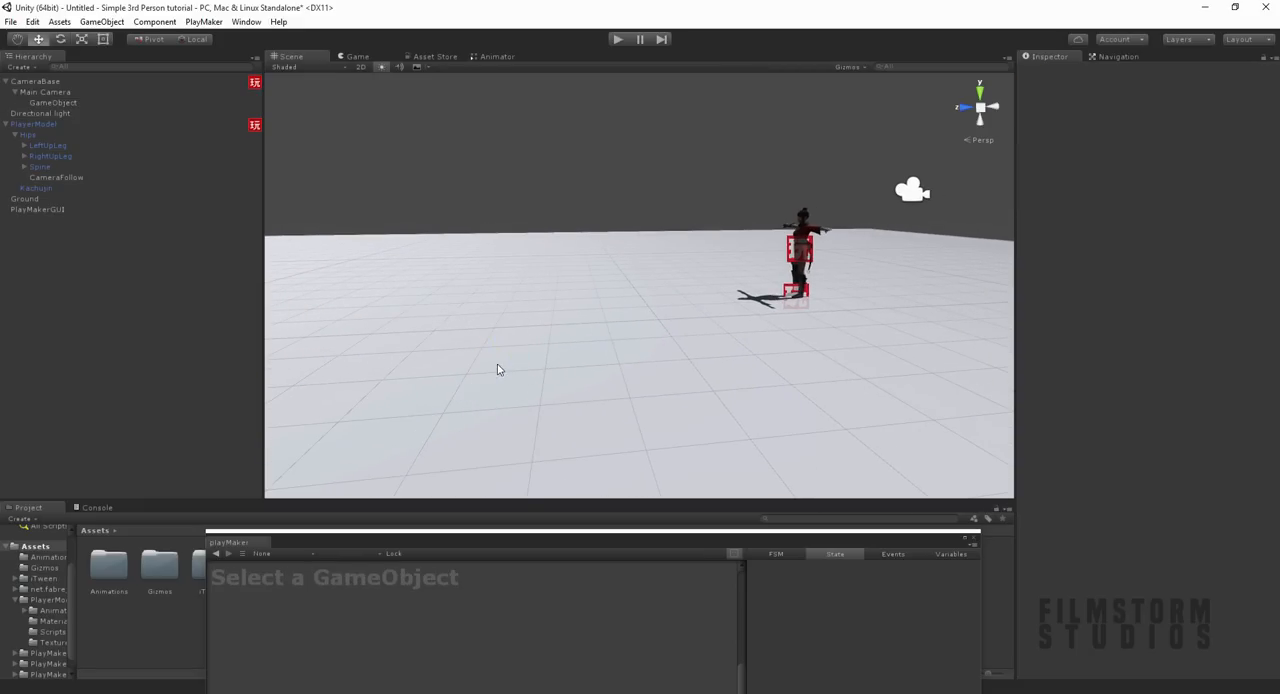
Step: Create an empty child object under CameraBase and move it forward along Z to about 11.89
click(46, 82)
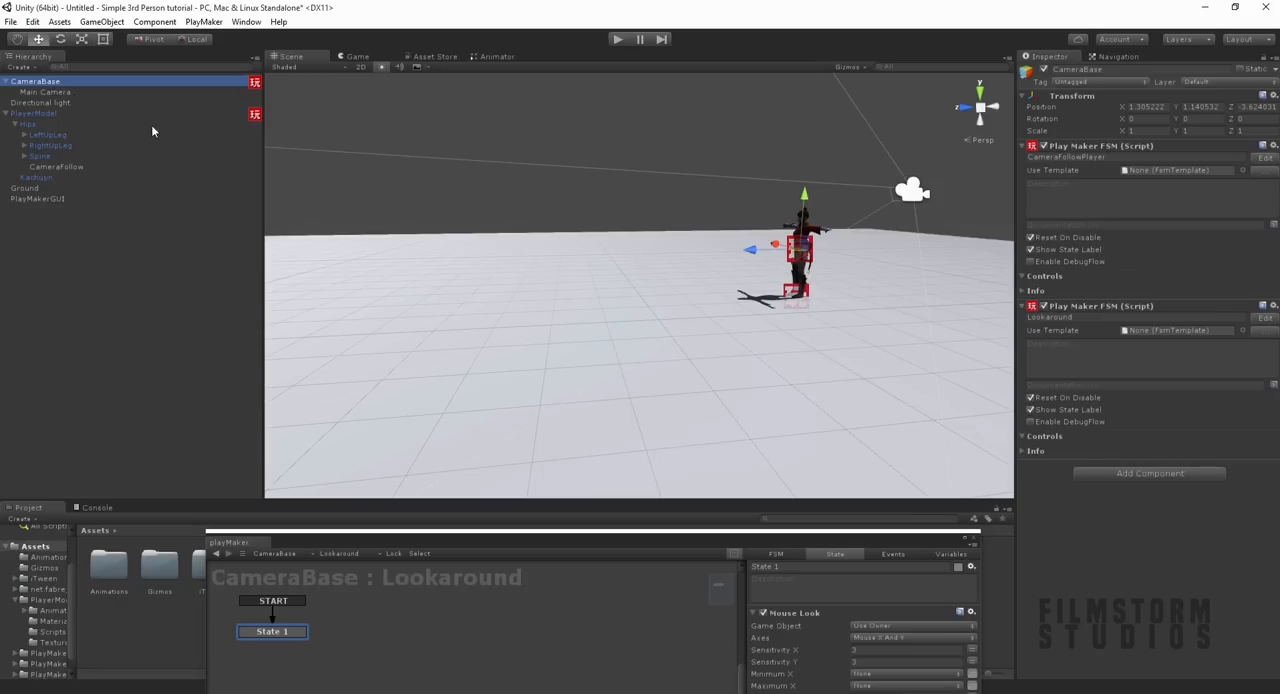
right_click(30, 87)
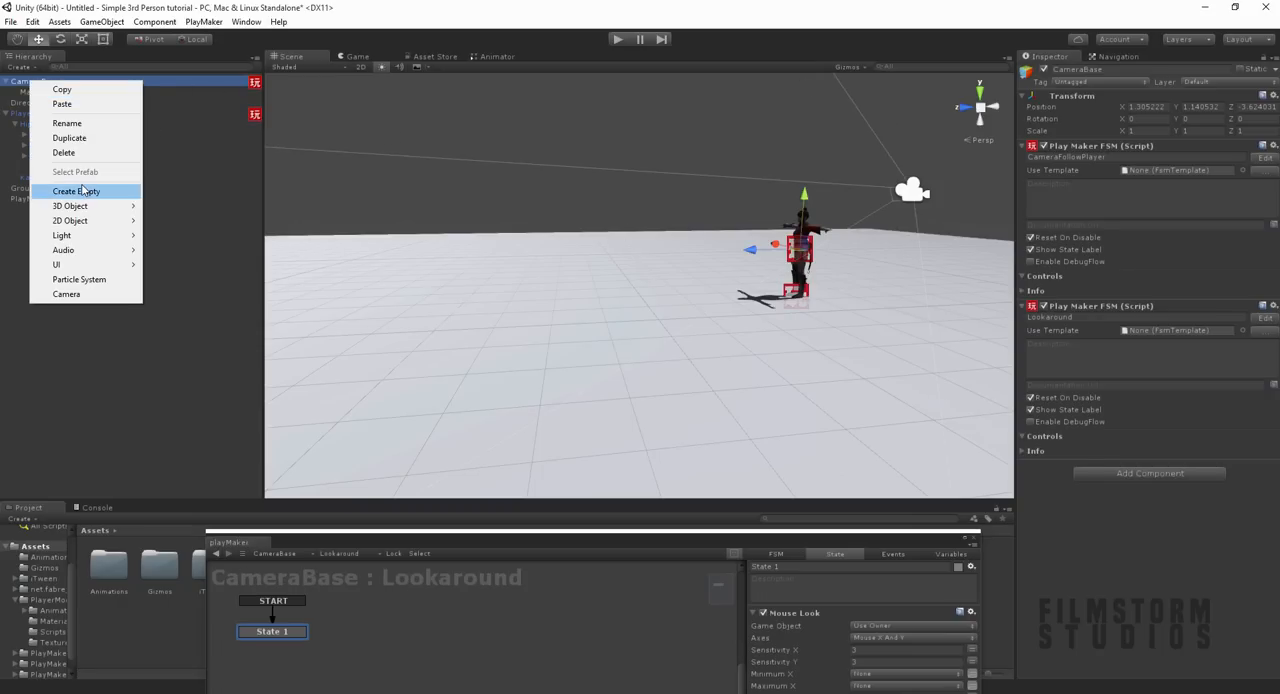
click(86, 192)
drag(750, 249, 185, 245)
middle_drag(413, 254, 515, 247)
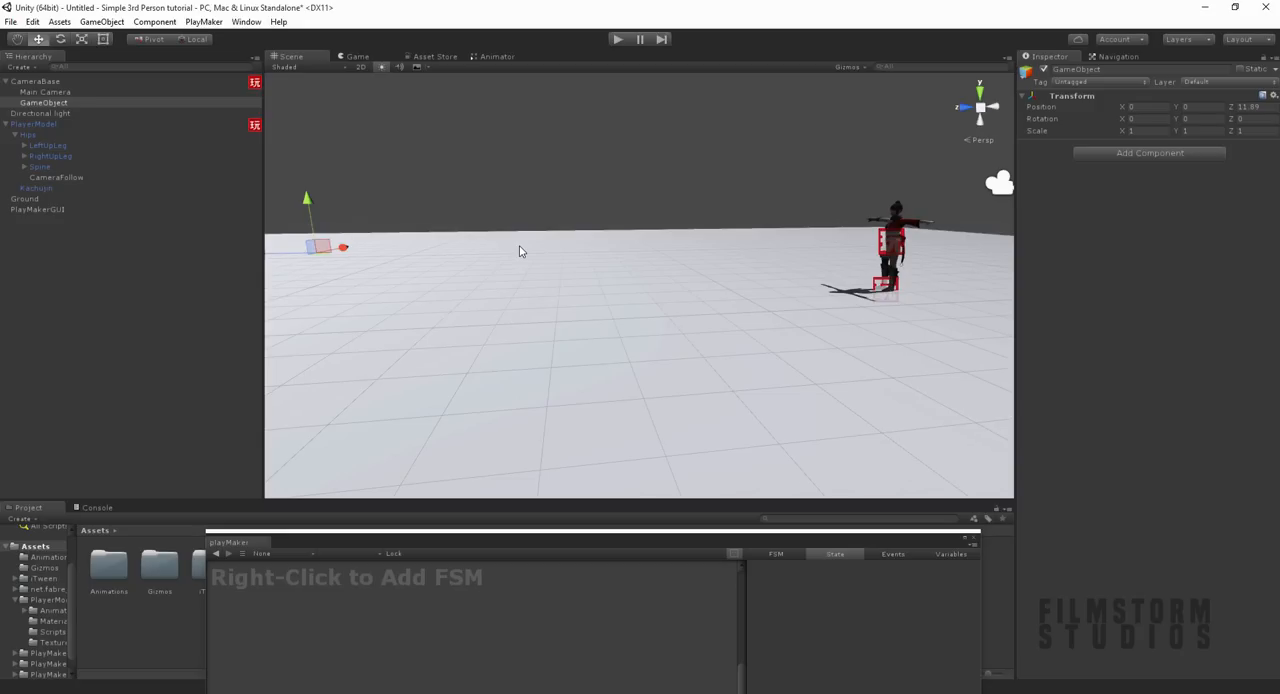
Step: Rename CameraBase's new empty child object CharacterLookat
click(108, 104)
text(CharacterLookat)
key(Return)
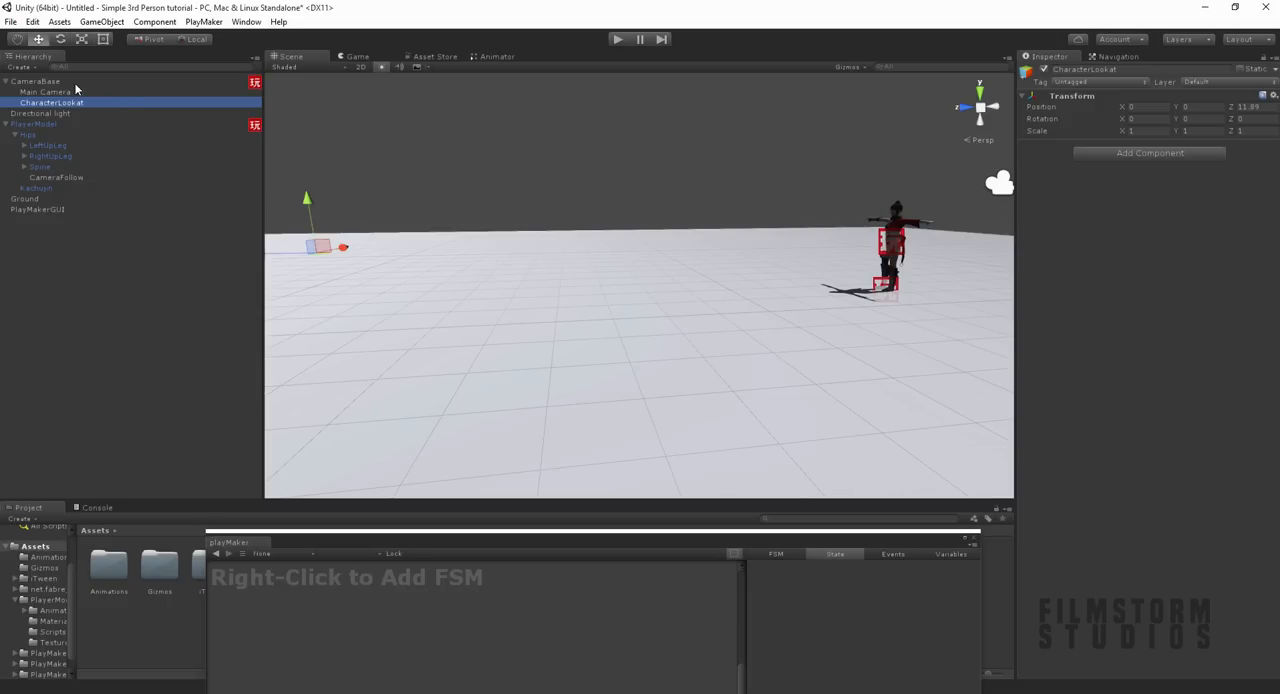
Step: Add a second PlayMaker FSM component to PlayerModel and name it Lookforward
click(80, 84)
click(30, 126)
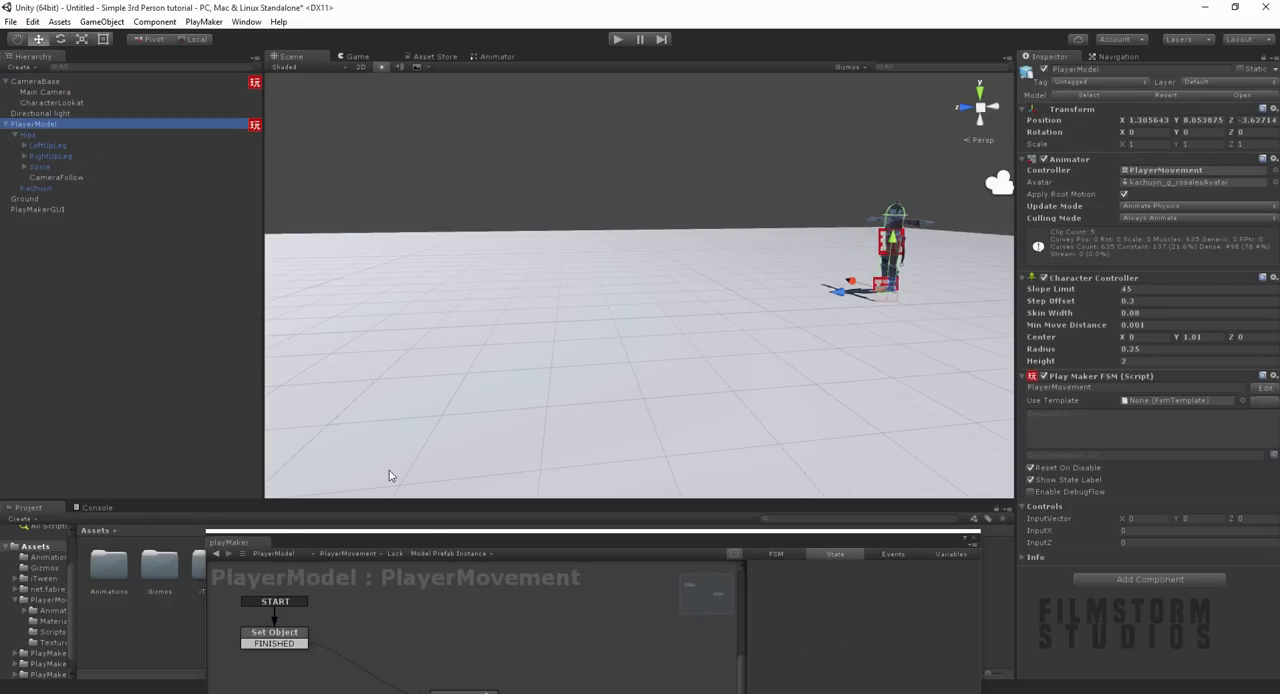
drag(457, 543, 443, 331)
click(1160, 578)
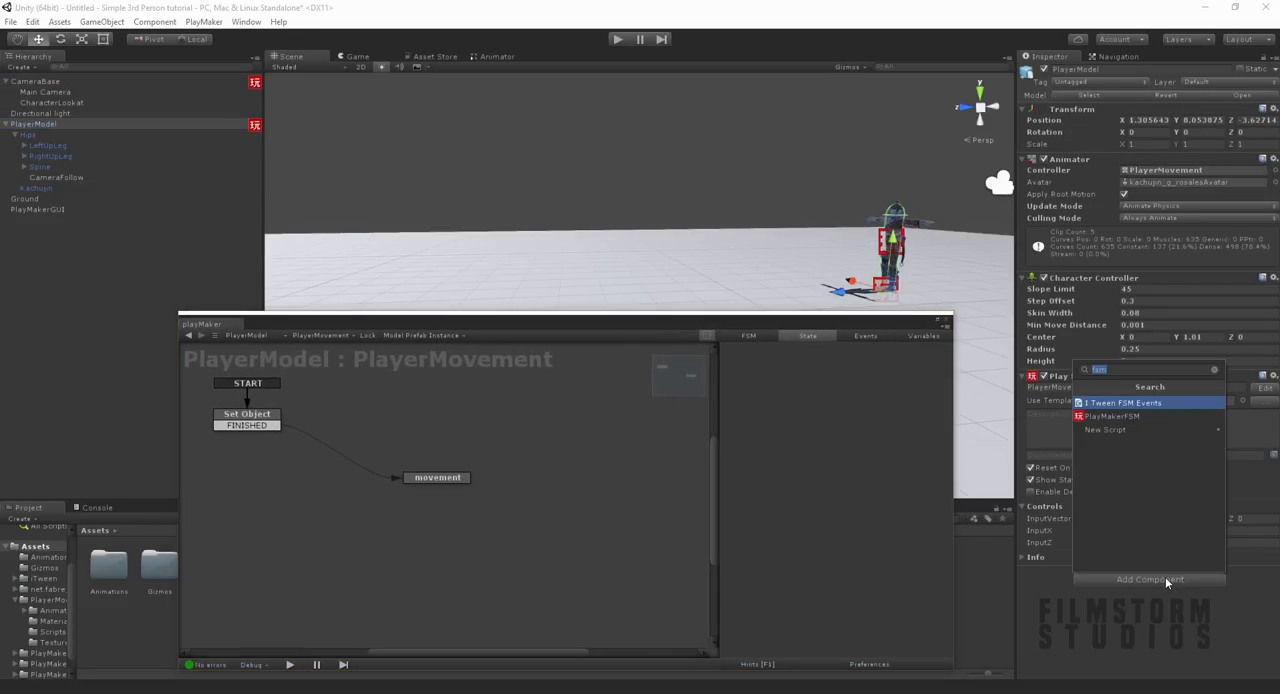
key(Down)
key(Return)
click(1092, 583)
text(Forward)
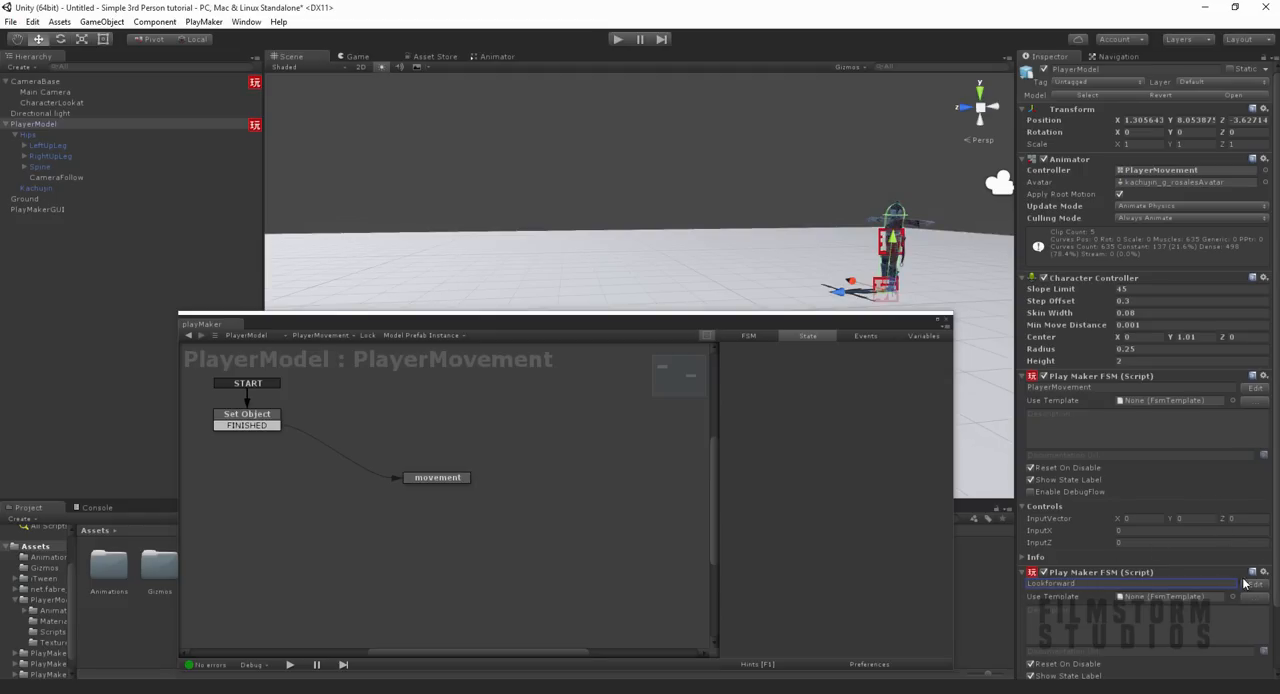
Step: Open the Lookforward FSM for editing and rename its start state Idle
click(1245, 583)
click(246, 417)
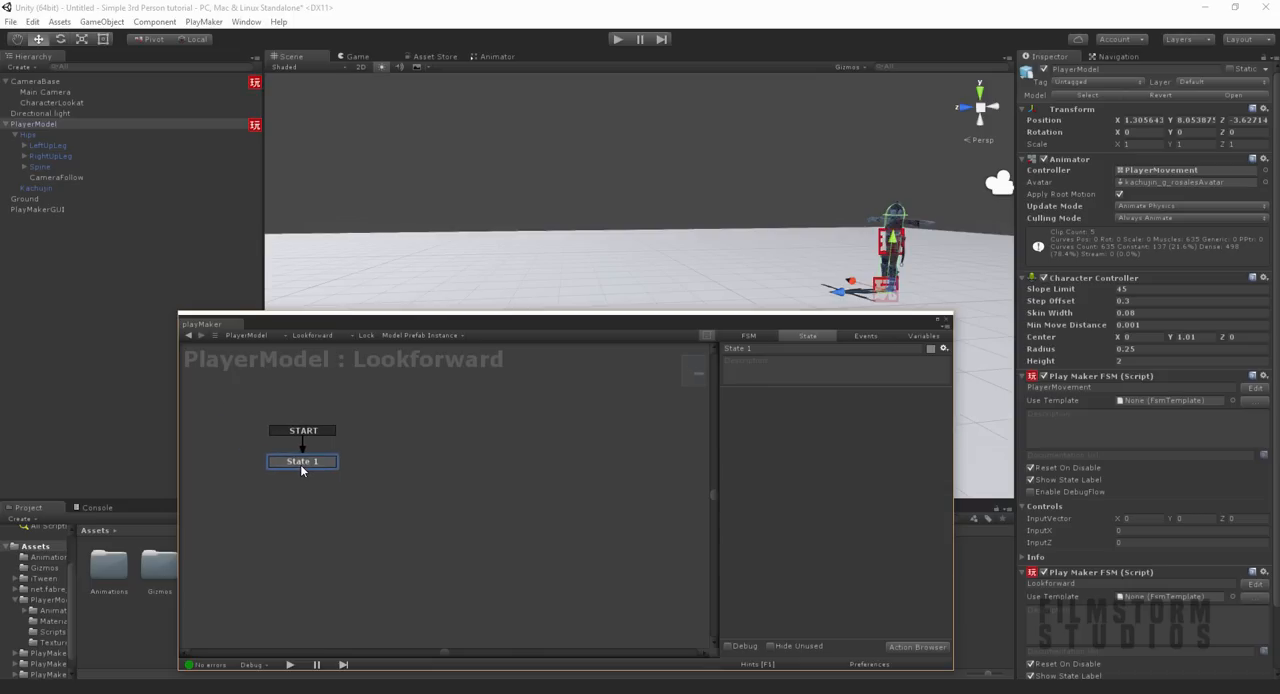
click(828, 350)
text(Idle)
Step: Add a second state beside Idle in the Lookforward FSM and name it LookForward
right_click(443, 459)
click(486, 468)
click(772, 350)
text(Move)
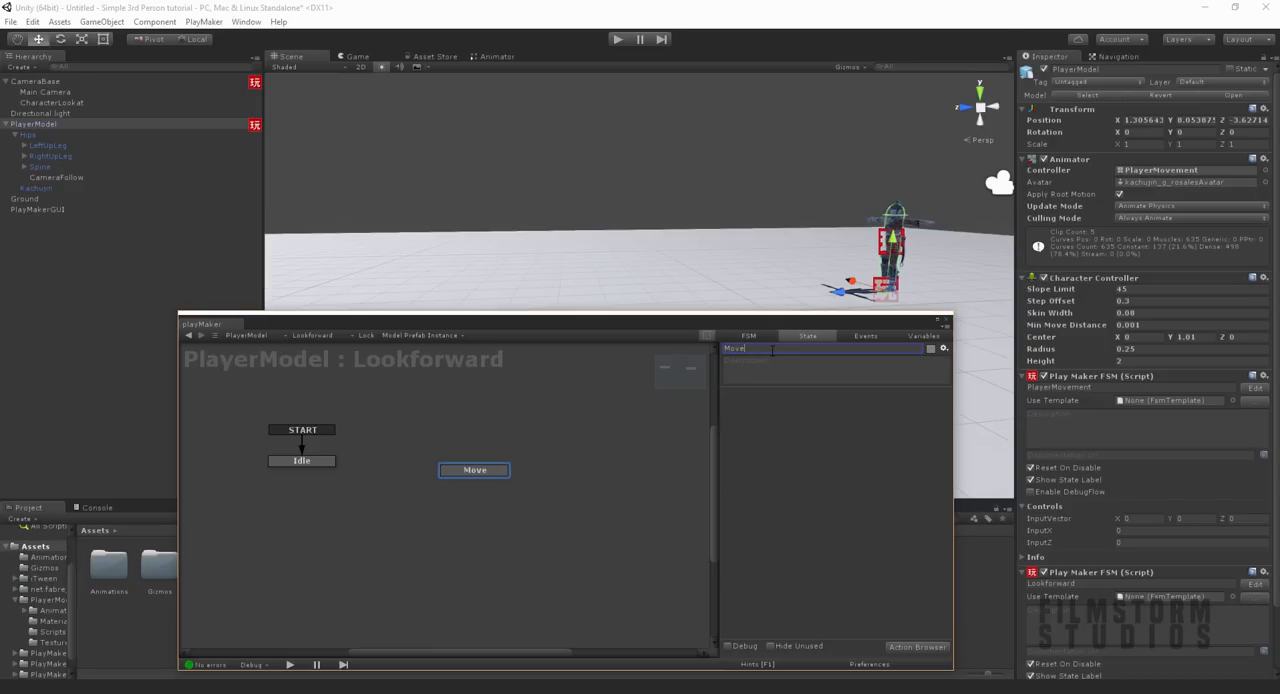
key(BackSpace)
text(LookForward)
Step: Add a Float variable named InputMagnitude to the Lookforward FSM
click(918, 337)
click(830, 614)
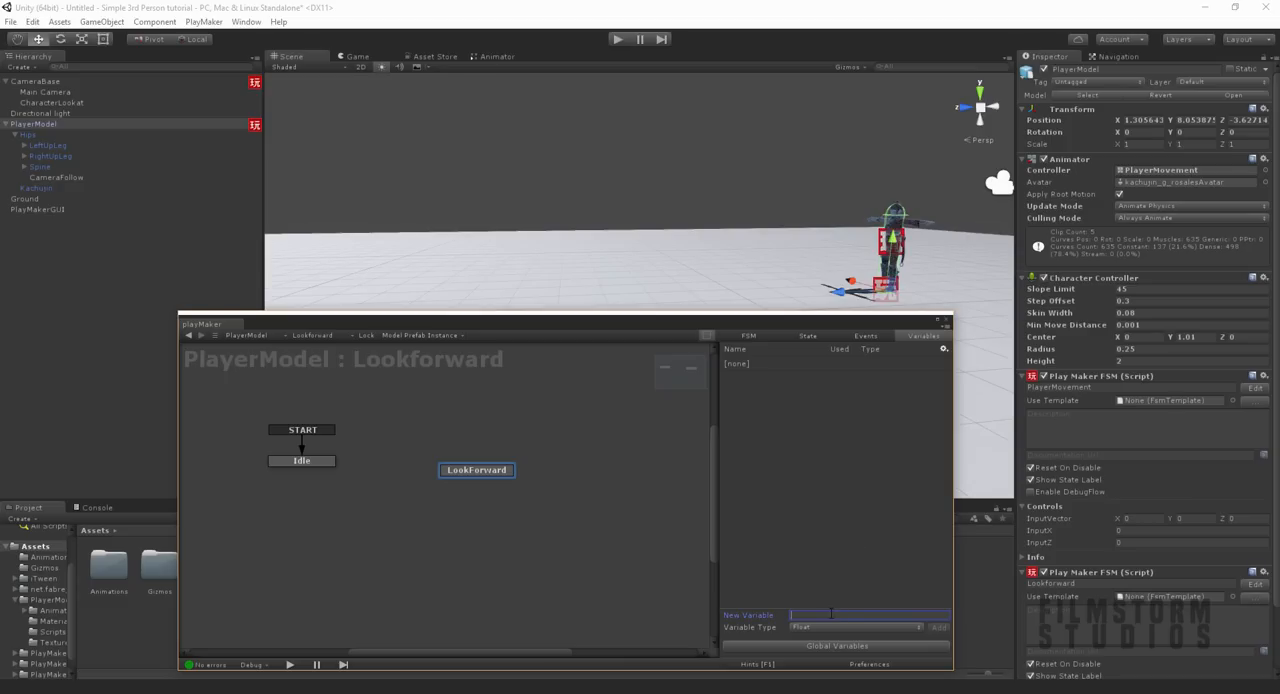
text(InputMagnitude)
key(Return)
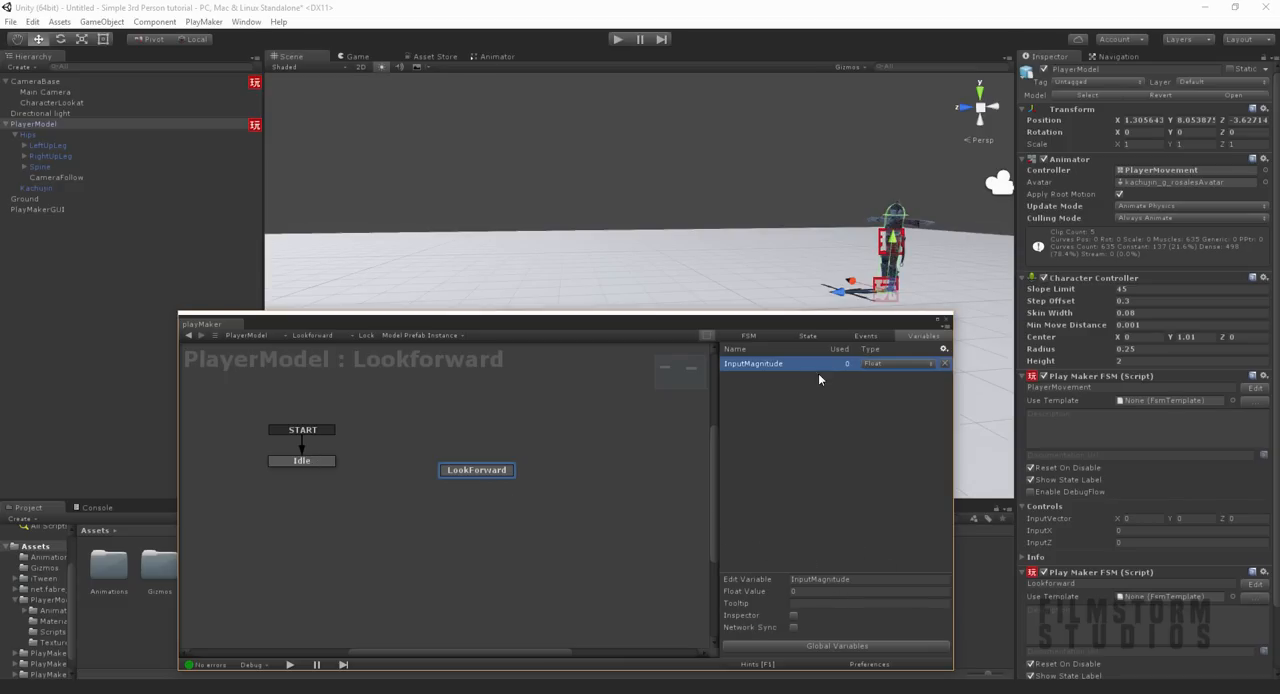
Step: Add an event named lookatnow to the Lookforward FSM
click(846, 337)
click(806, 628)
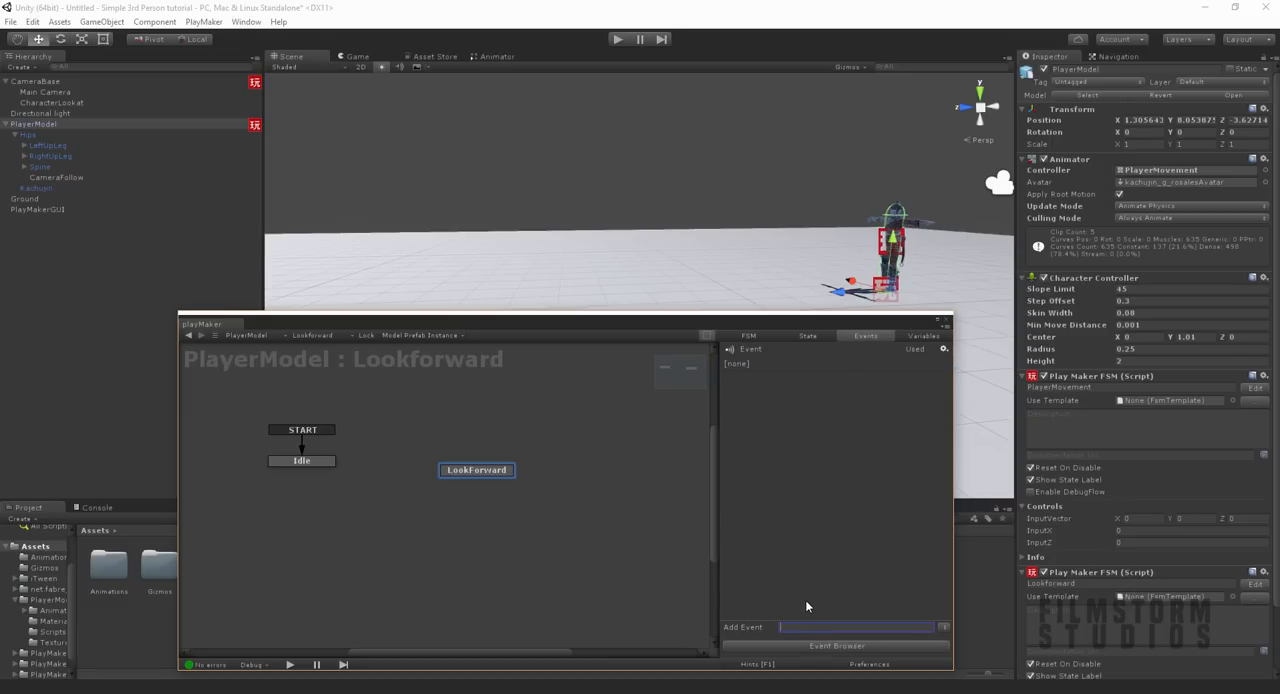
text(lookatnow)
key(Return)
Step: Link Idle to LookForward with a lookatnow transition and LookForward back to Idle with a FINISHED transition
click(302, 461)
right_click(306, 461)
mouse_move(380, 472)
click(484, 471)
mouse_move(320, 474)
mouse_down()
mouse_move(458, 470)
mouse_move(377, 485)
mouse_move(316, 466)
mouse_up()
right_click(493, 481)
mouse_move(561, 482)
click(605, 491)
drag(512, 471, 526, 457)
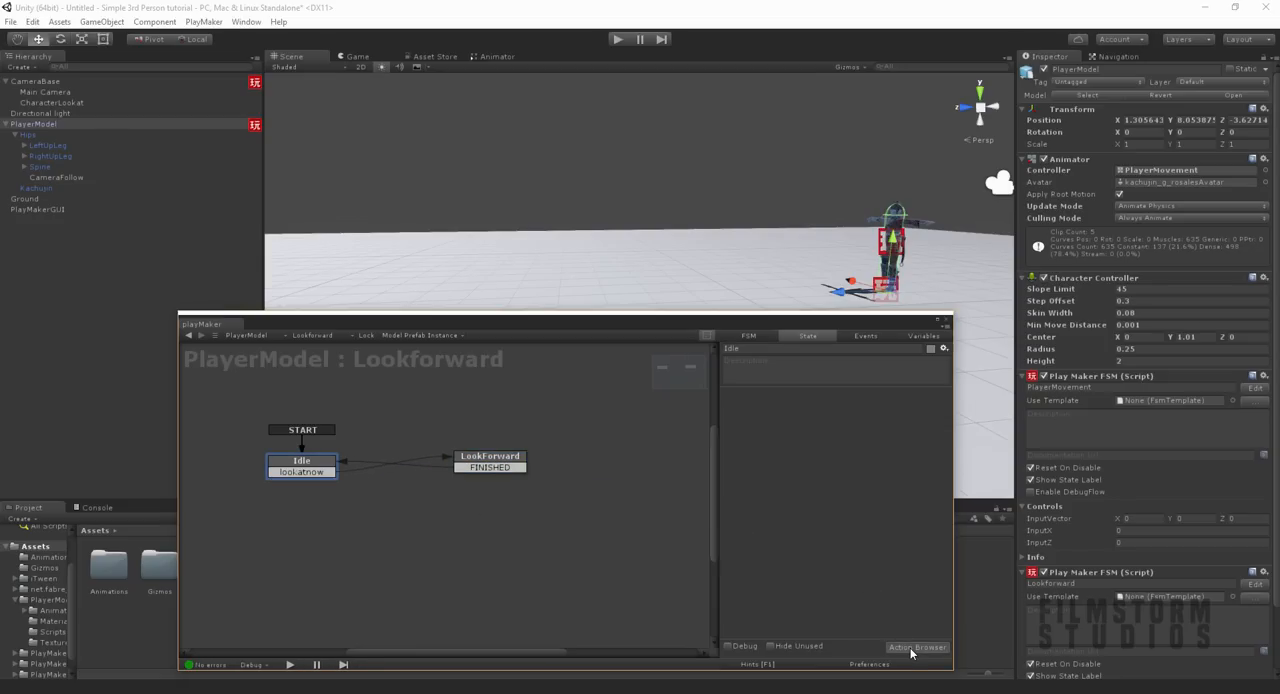
Step: Add a Get Fsm Float action to the Idle state
click(912, 647)
text(get fsm)
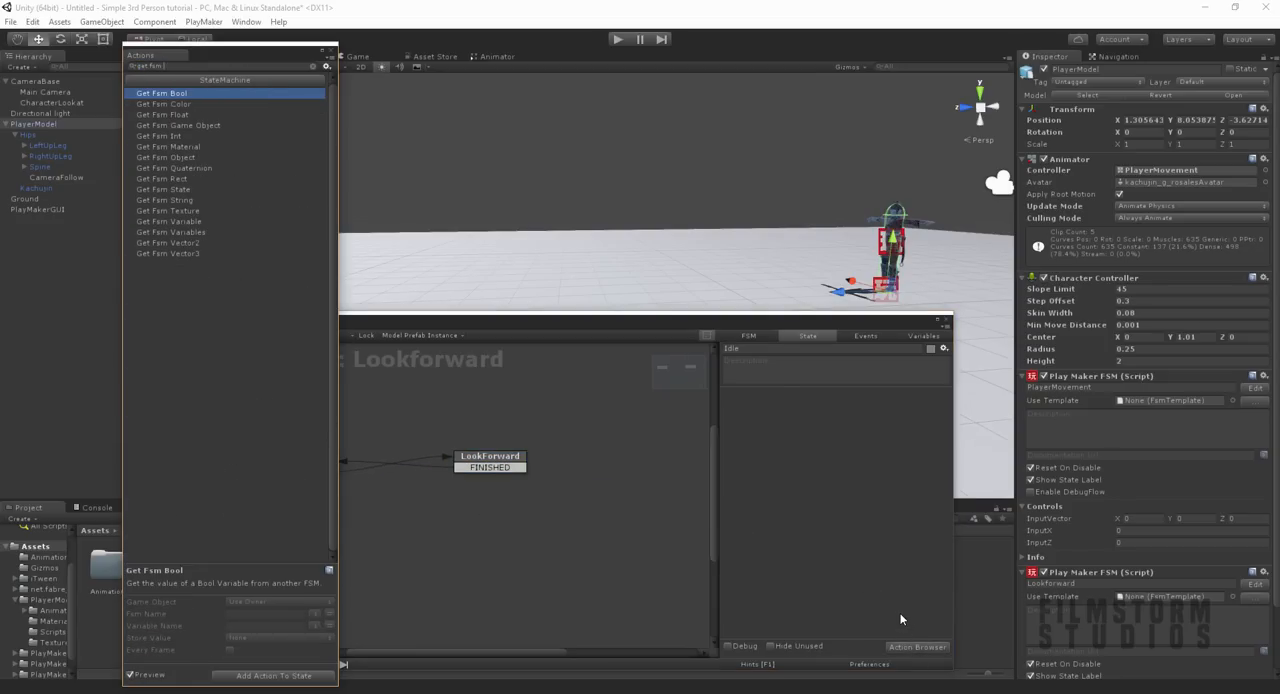
key(Down)
key(Down)
key(Return)
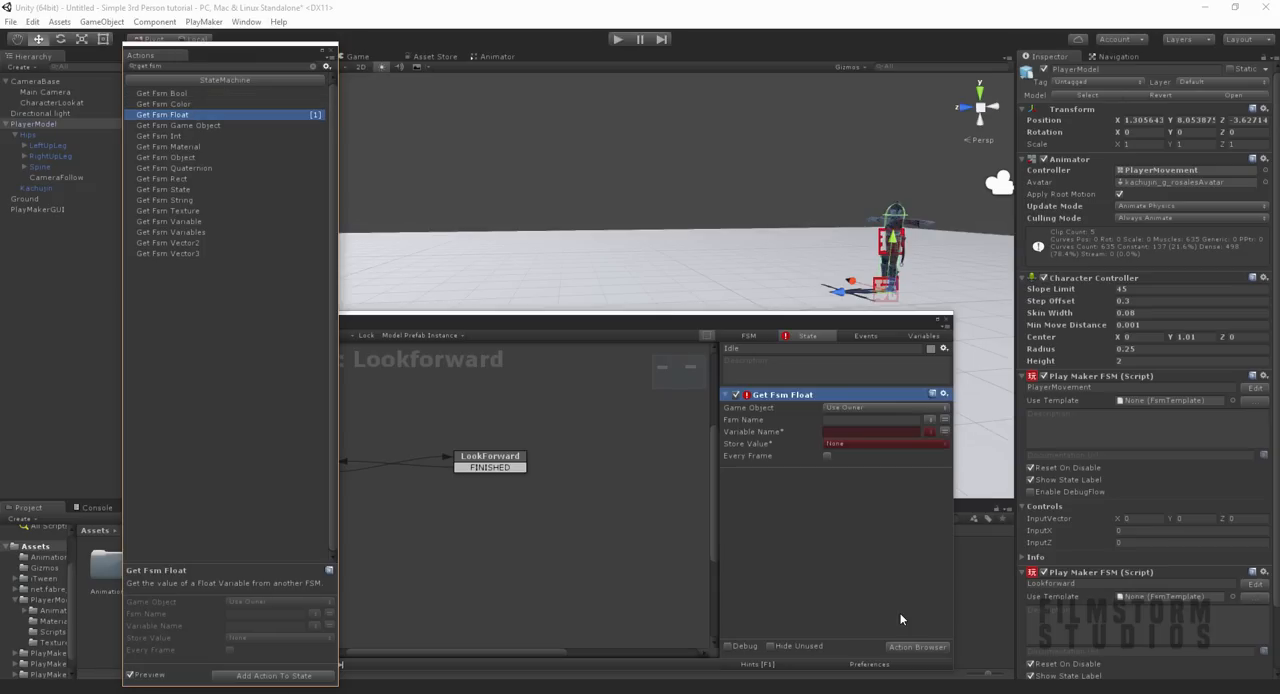
Step: Set Get Fsm Float to read InputMagnitude from the PlayerMovement FSM every frame and store it in InputMagnitude
click(929, 421)
click(950, 463)
click(929, 431)
click(935, 462)
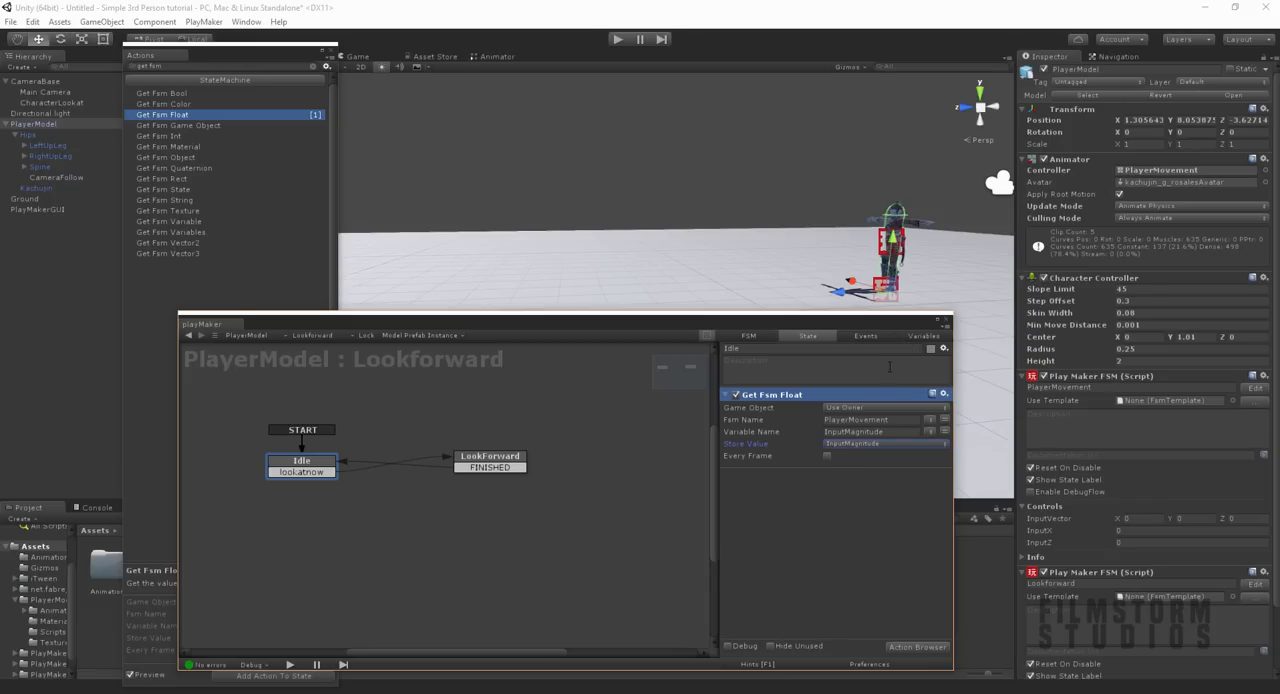
Step: Add a Float Compare action to Idle checking InputMagnitude against 0.5 every frame, sending lookatnow when equal or greater
click(912, 647)
text(float com)
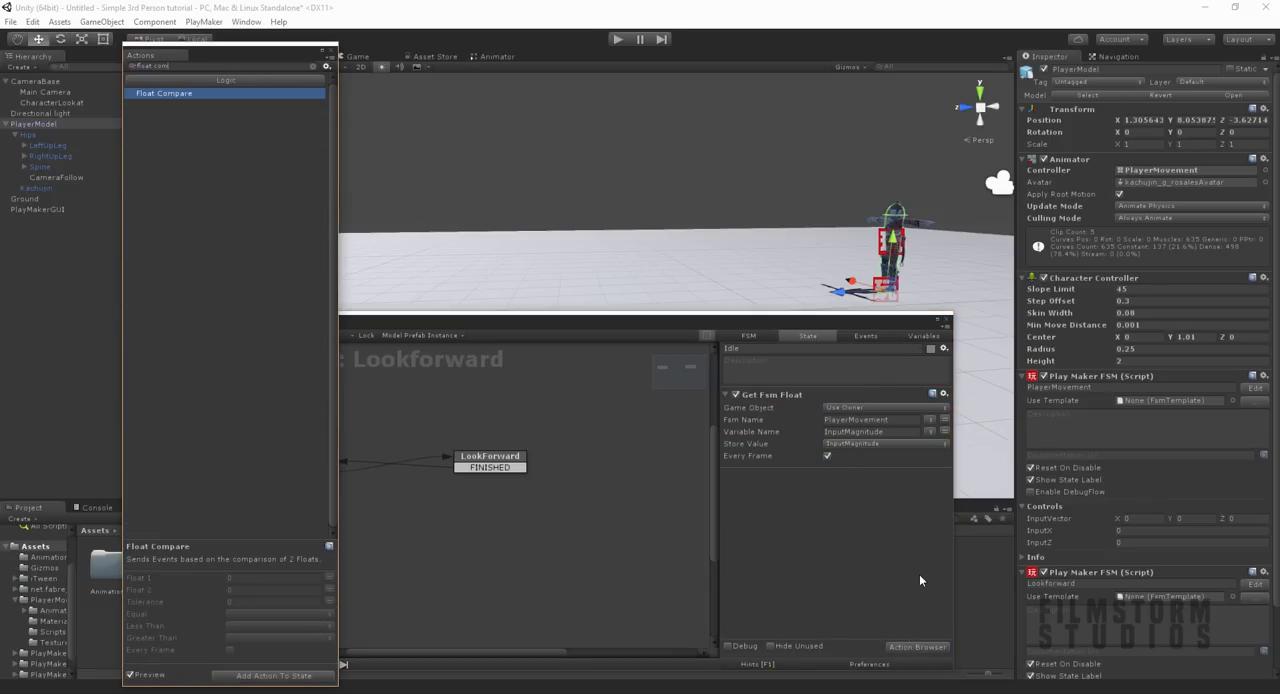
key(Return)
click(943, 488)
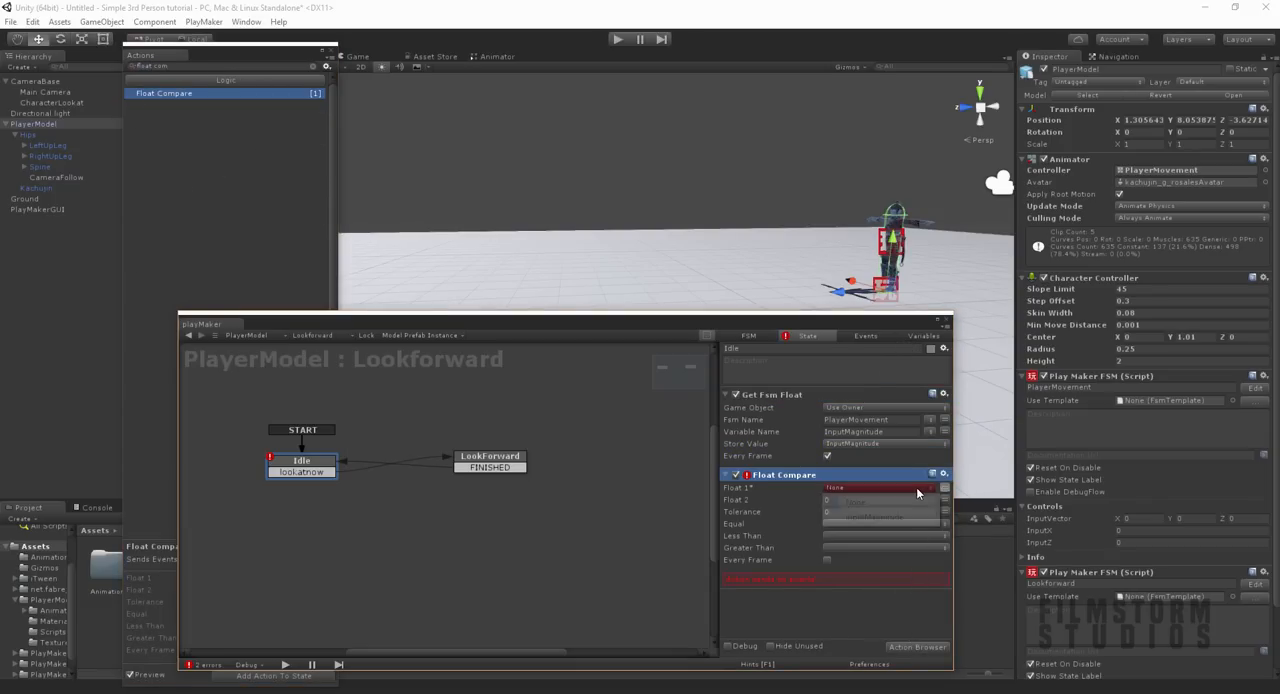
click(899, 516)
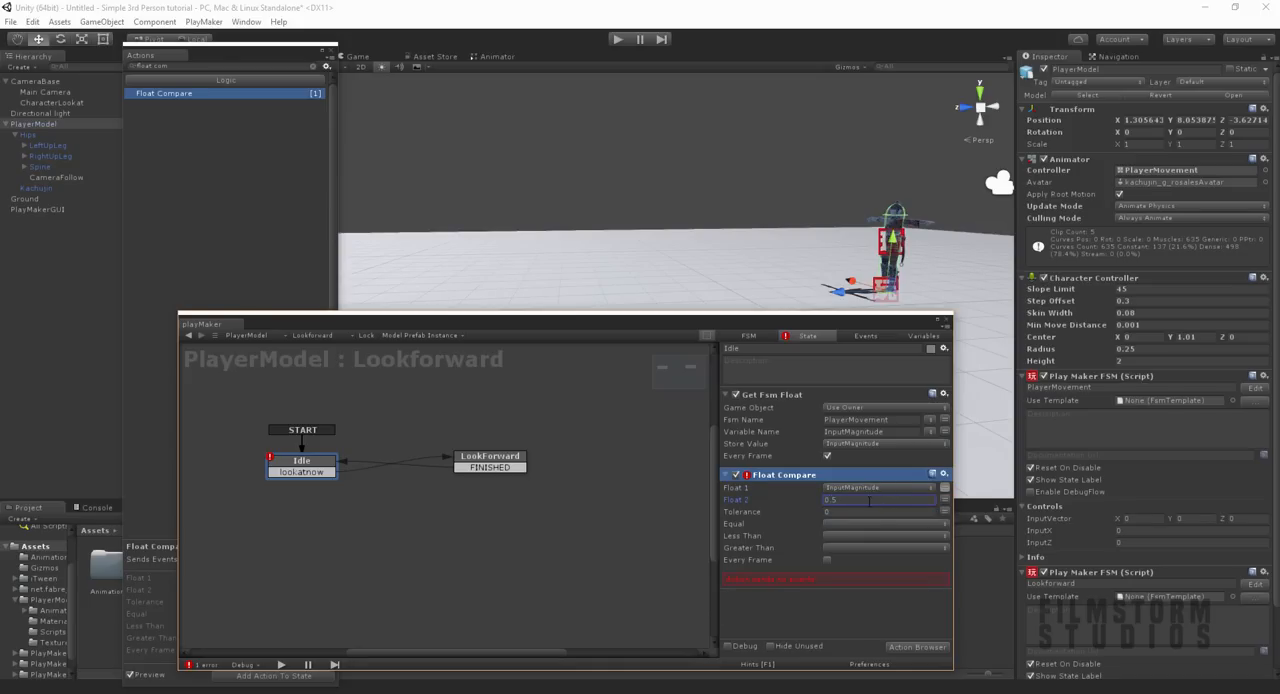
click(839, 547)
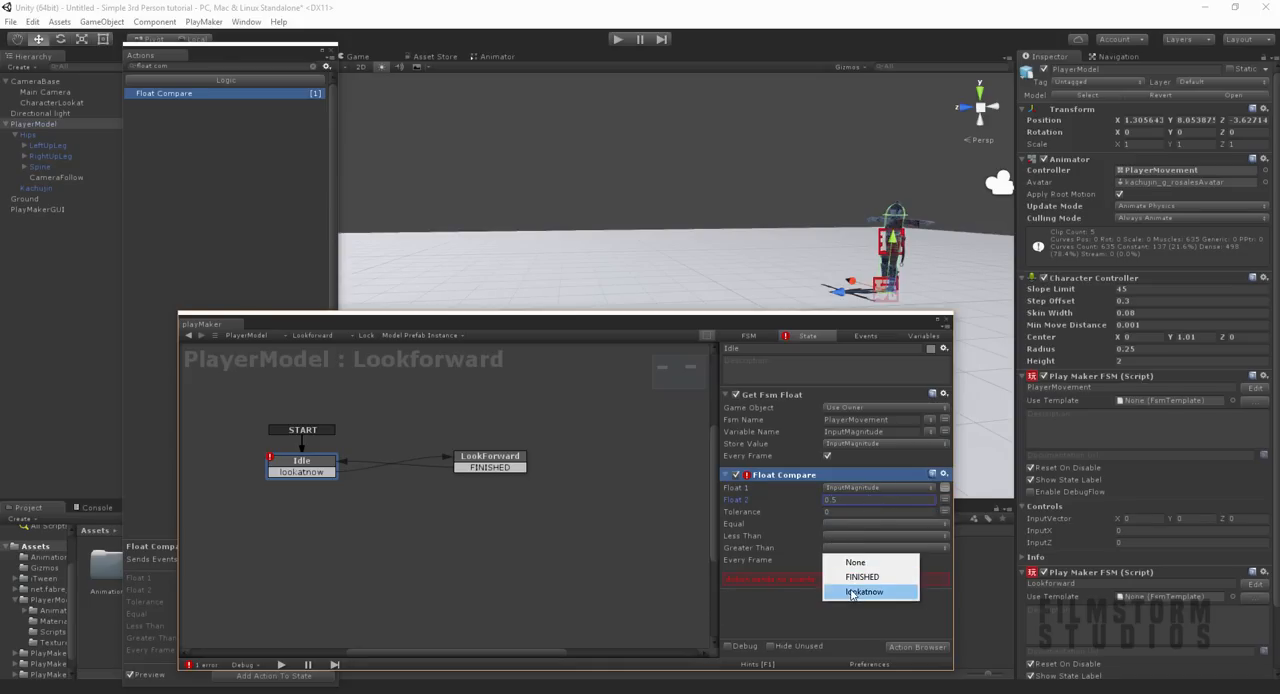
click(850, 594)
click(825, 560)
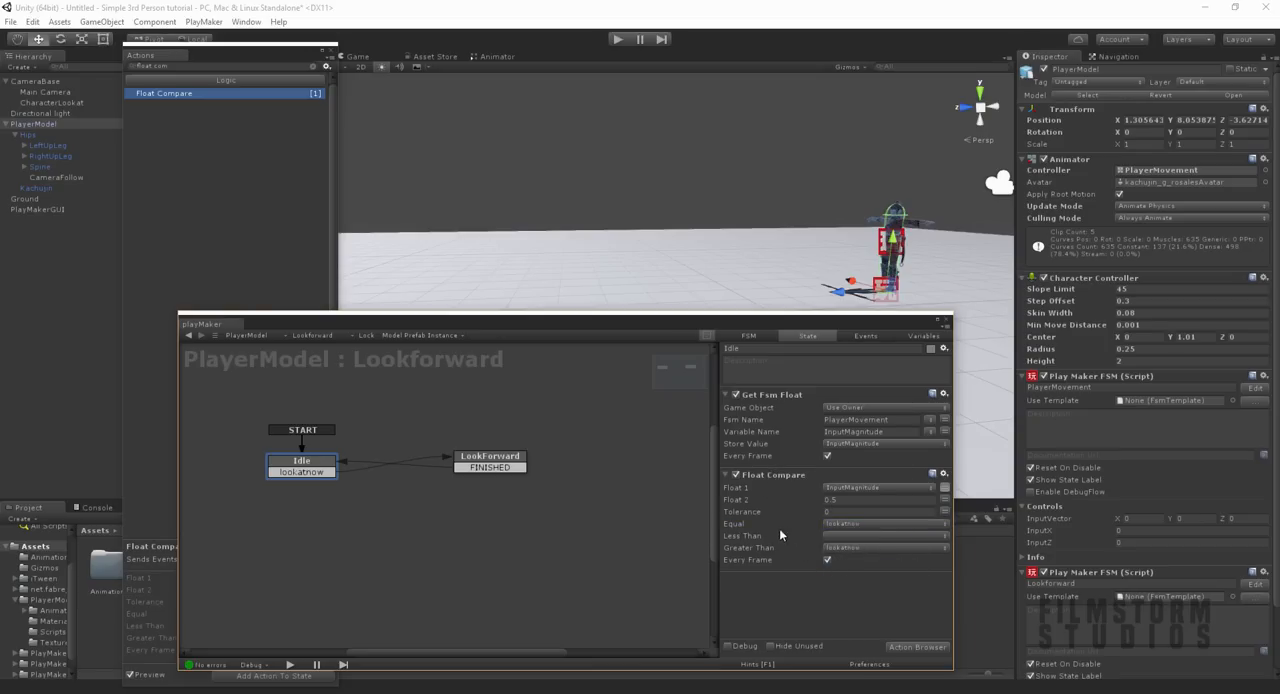
Step: Copy the Get Fsm Float and Float Compare actions from Idle into the LookForward state
right_click(768, 401)
click(840, 470)
click(490, 460)
right_click(818, 520)
click(851, 592)
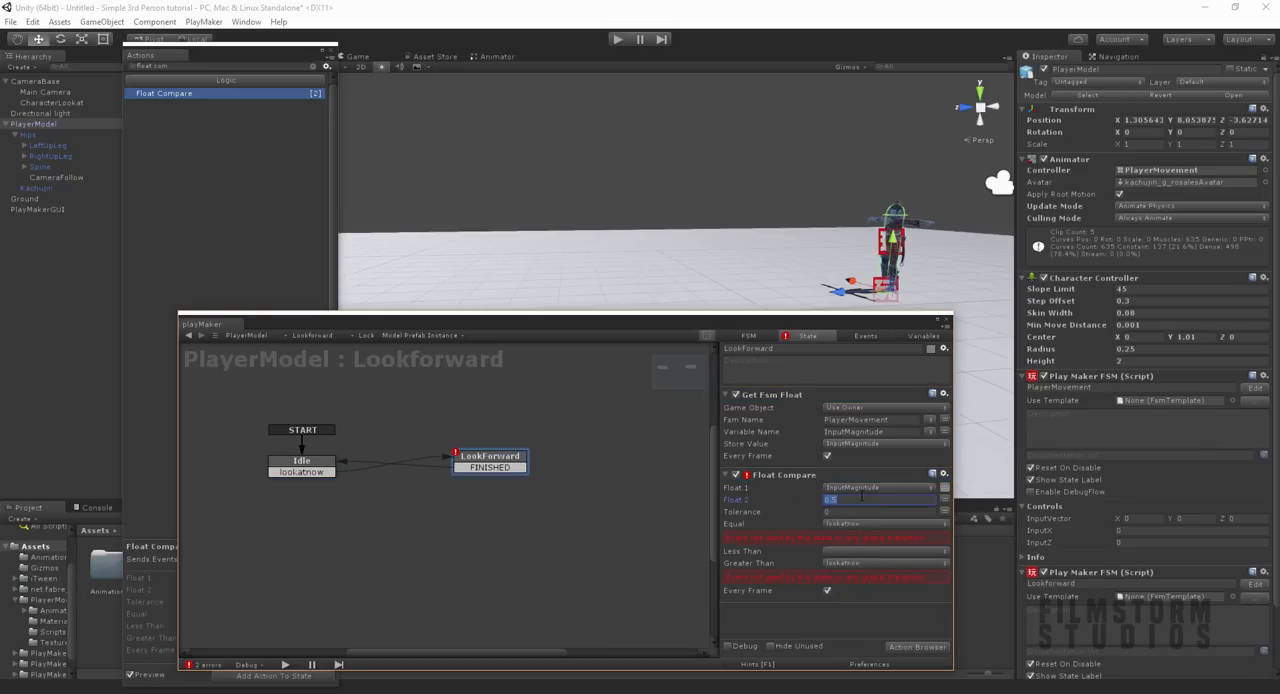
Step: Set LookForward's Float Compare to 0.4, sending FINISHED for Equal and Less Than and nothing for Greater Than
click(852, 562)
click(858, 577)
click(840, 552)
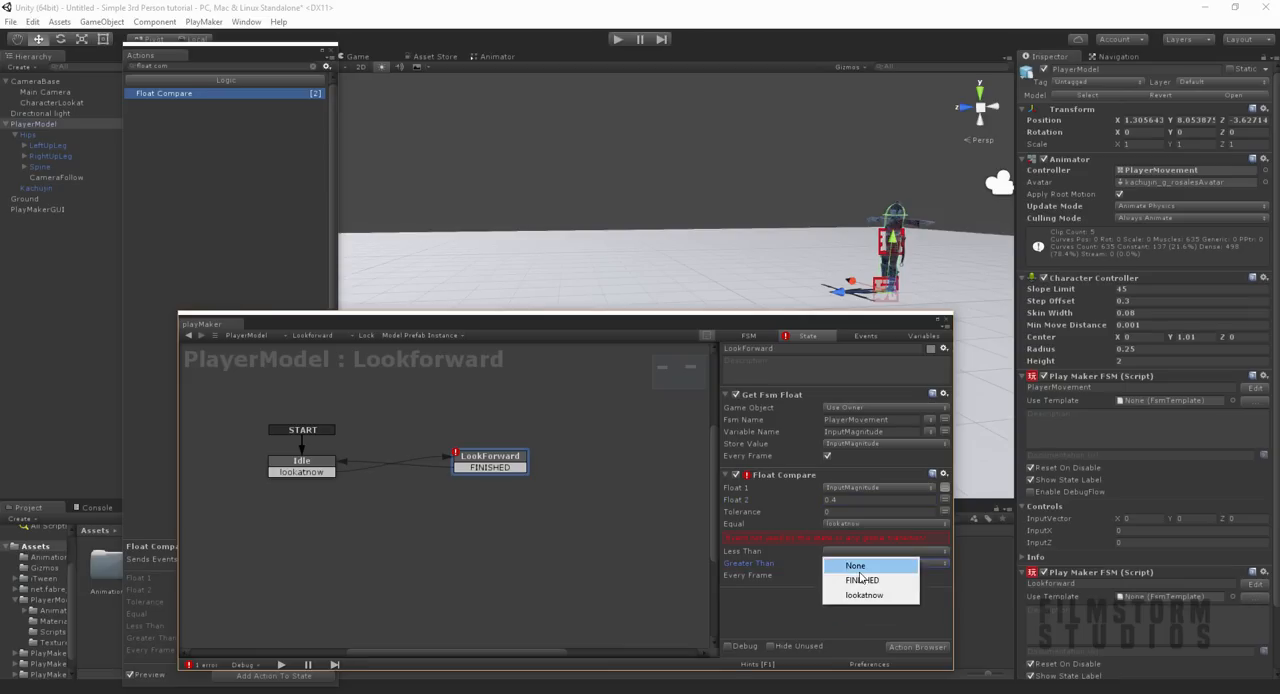
click(862, 584)
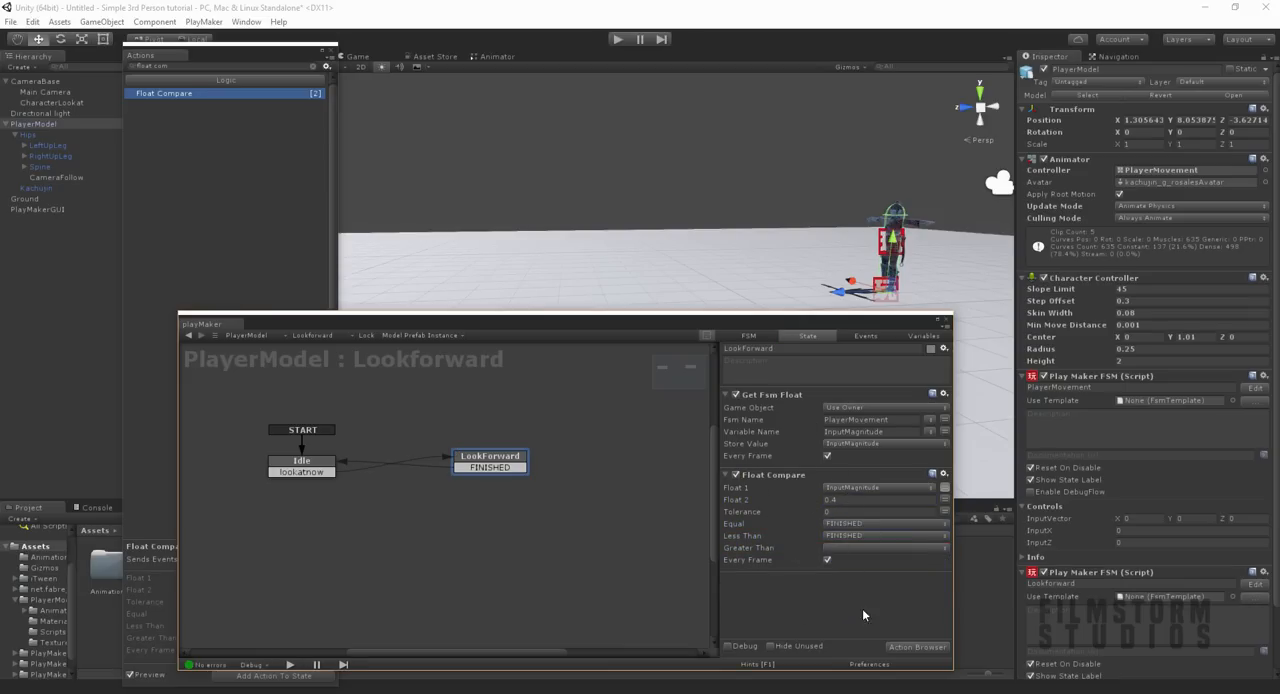
Step: Add a Look At action to the LookForward state with CharacterLookat as its target object
click(907, 647)
text(look)
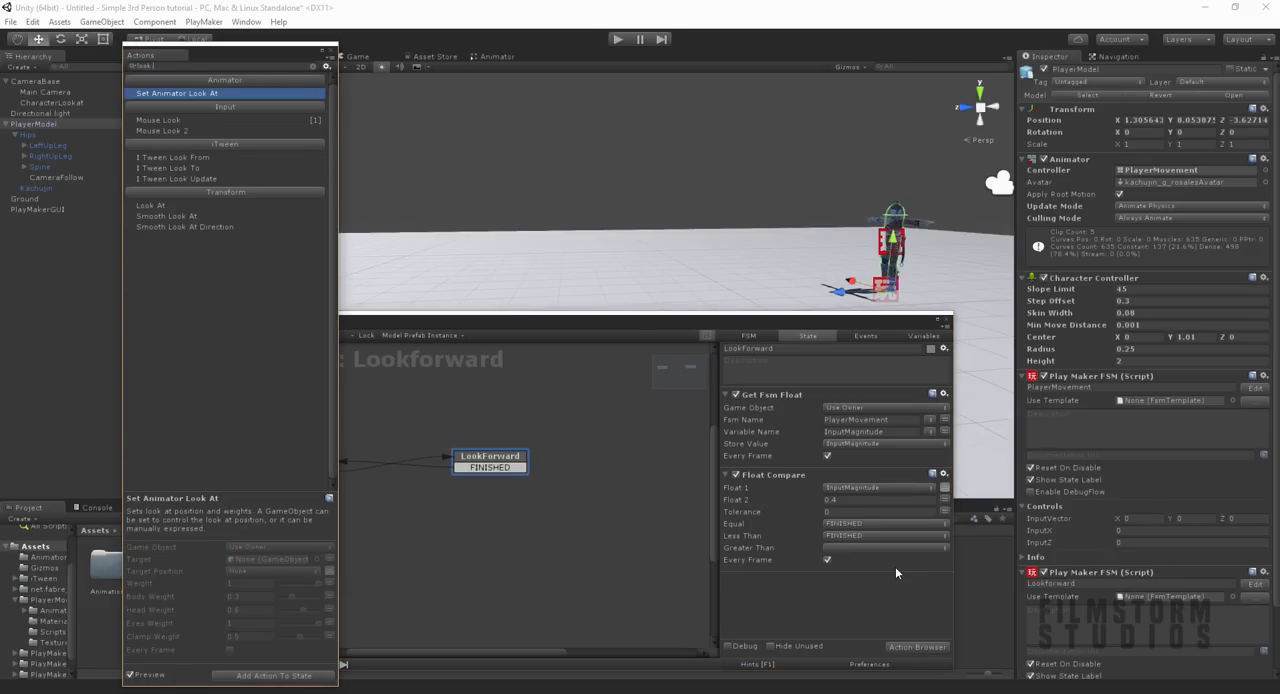
key(Down)
key(Down)
key(Down)
key(Down)
key(Down)
key(Down)
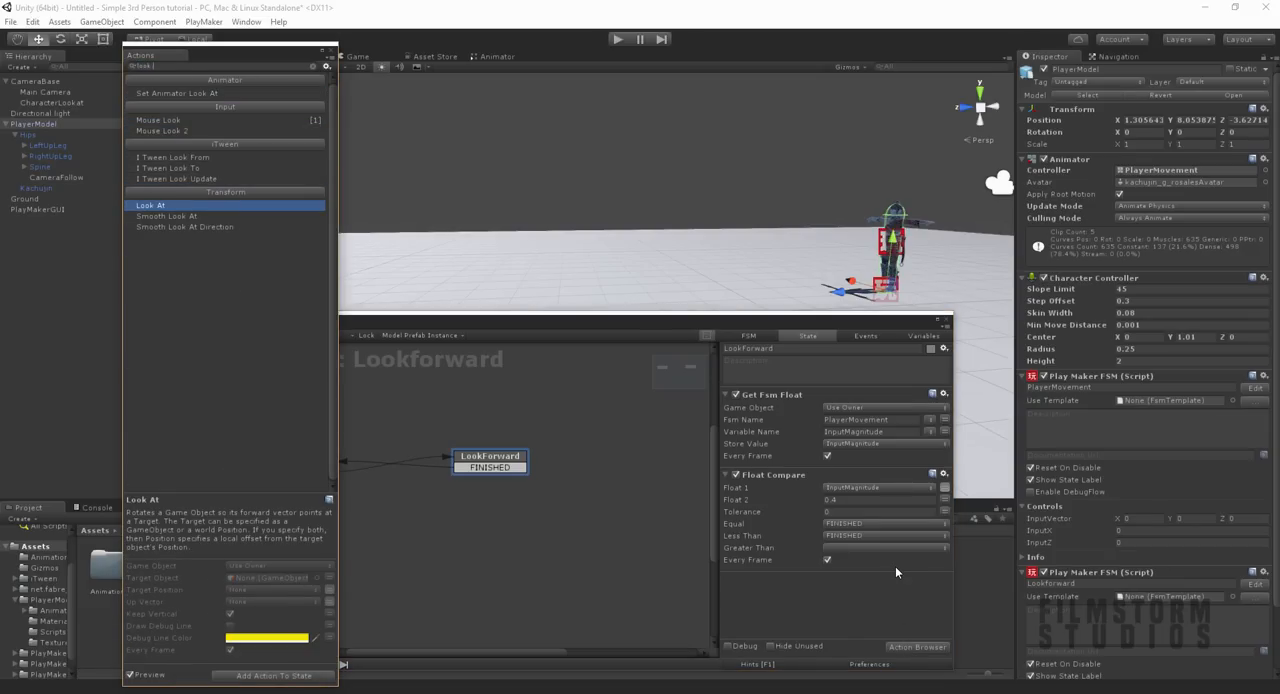
key(Return)
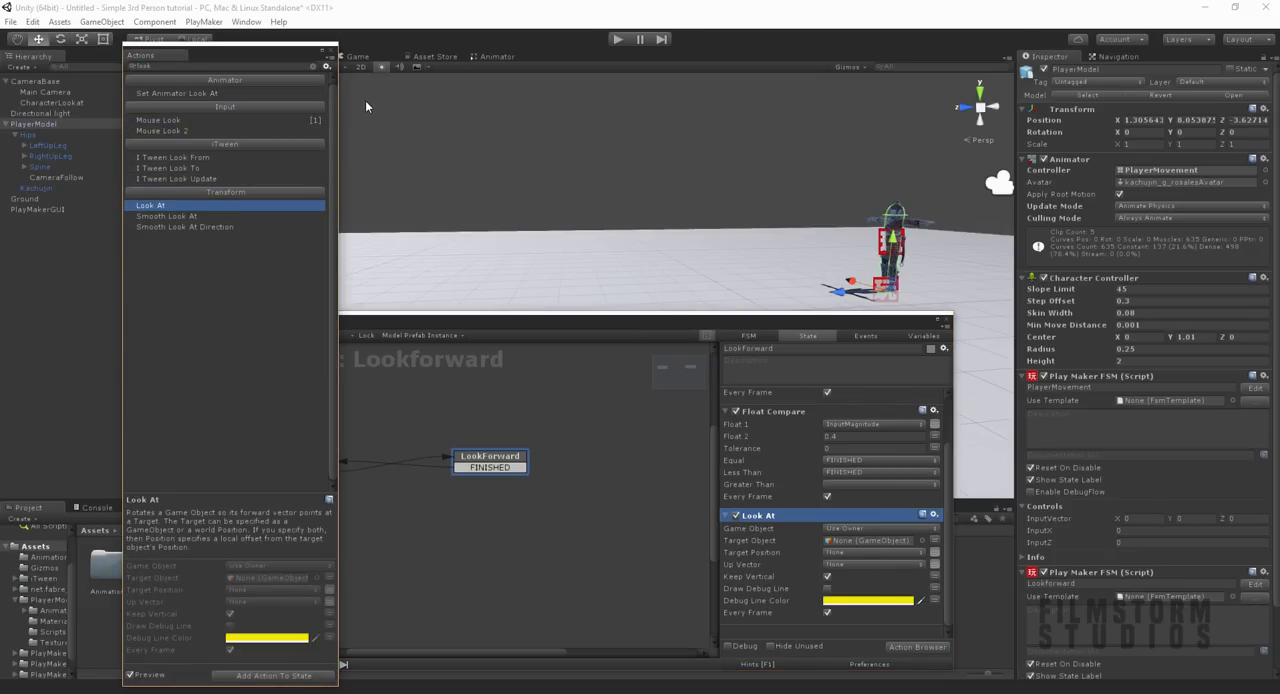
click(331, 49)
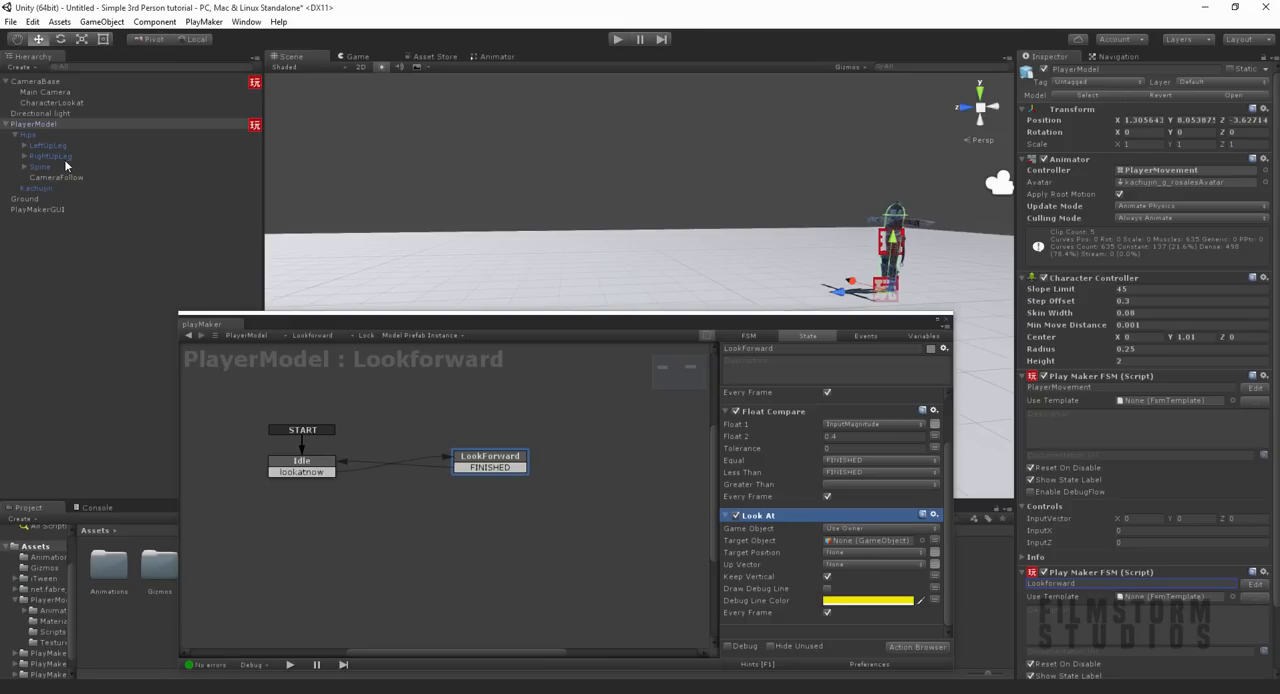
drag(34, 107, 629, 480)
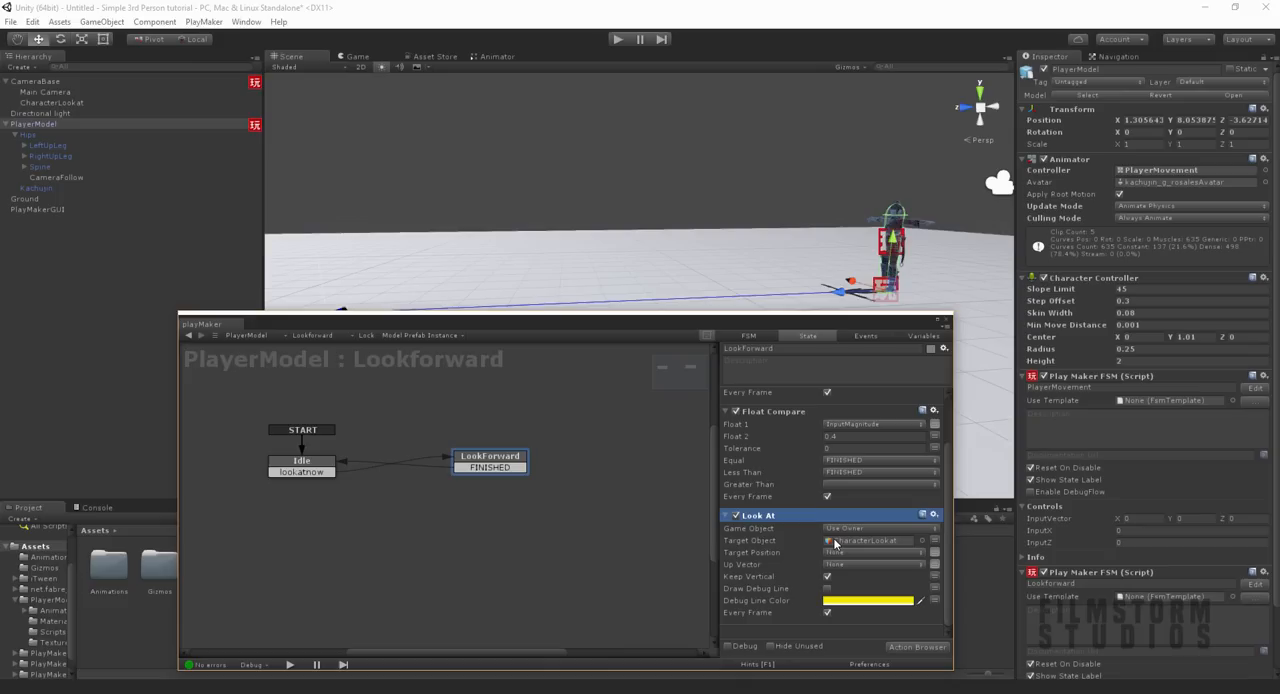
Step: Run the scene and move the character forward to test how it turns with Look At, then stop playback
drag(560, 322, 609, 206)
drag(700, 207, 755, 533)
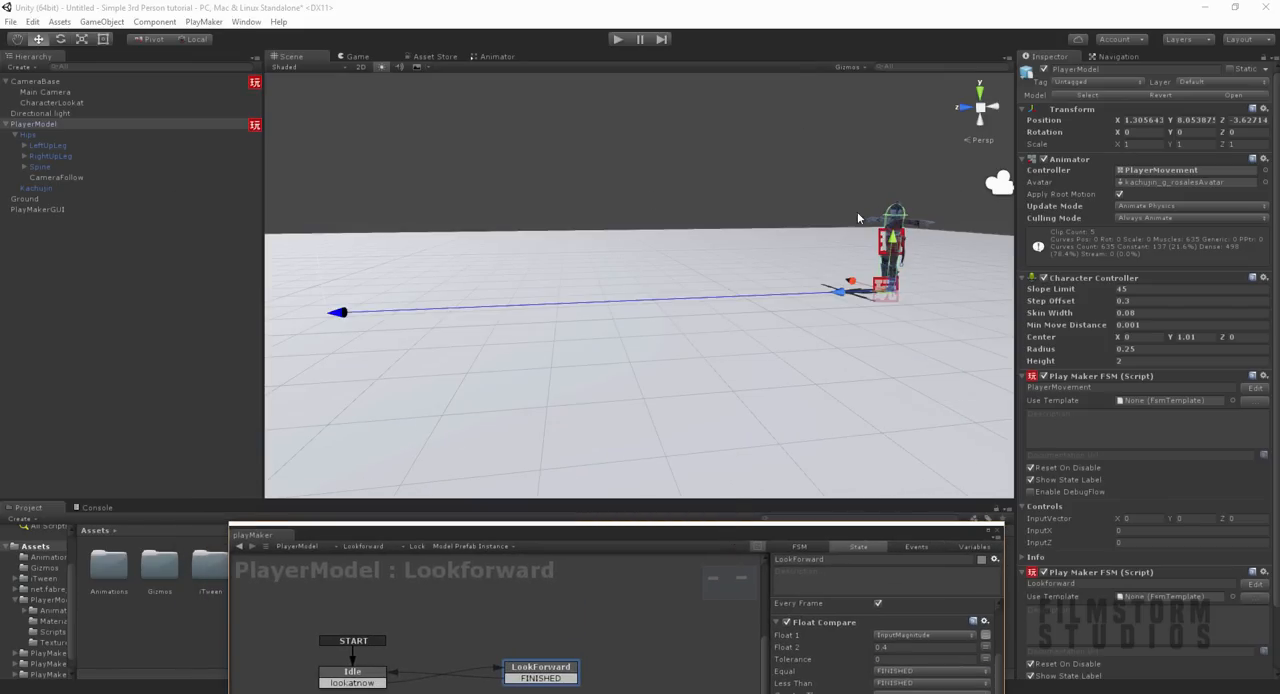
click(618, 39)
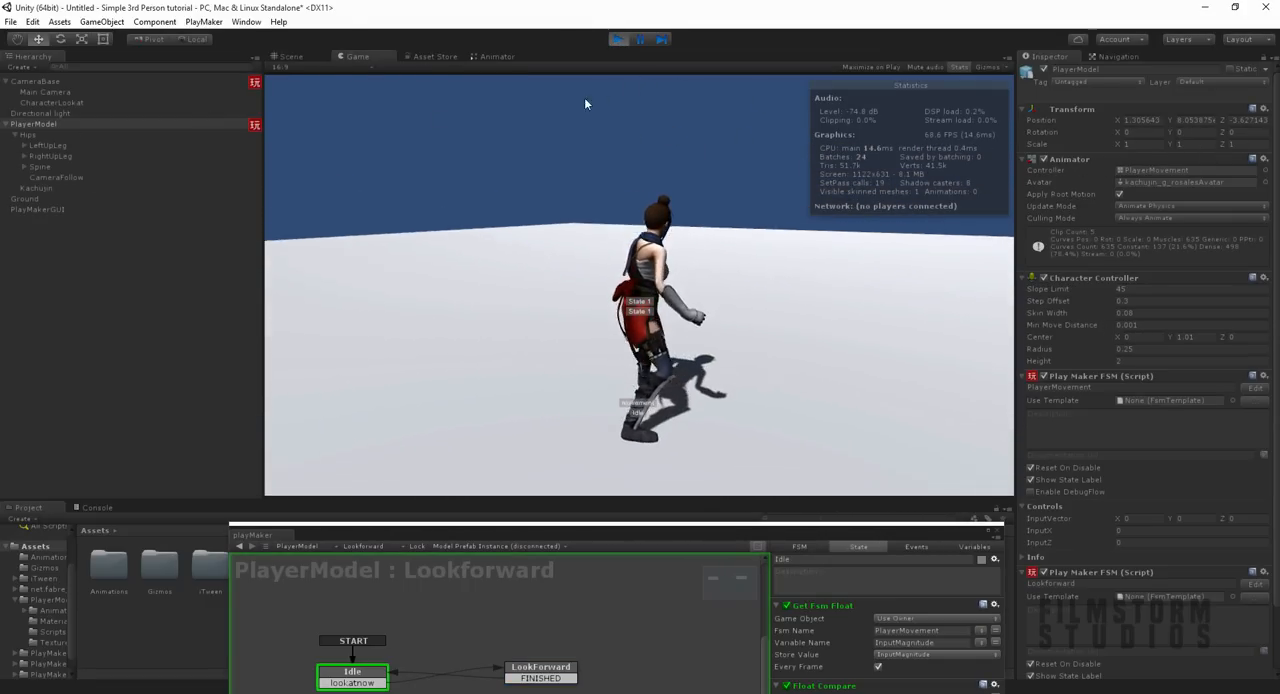
key(w)
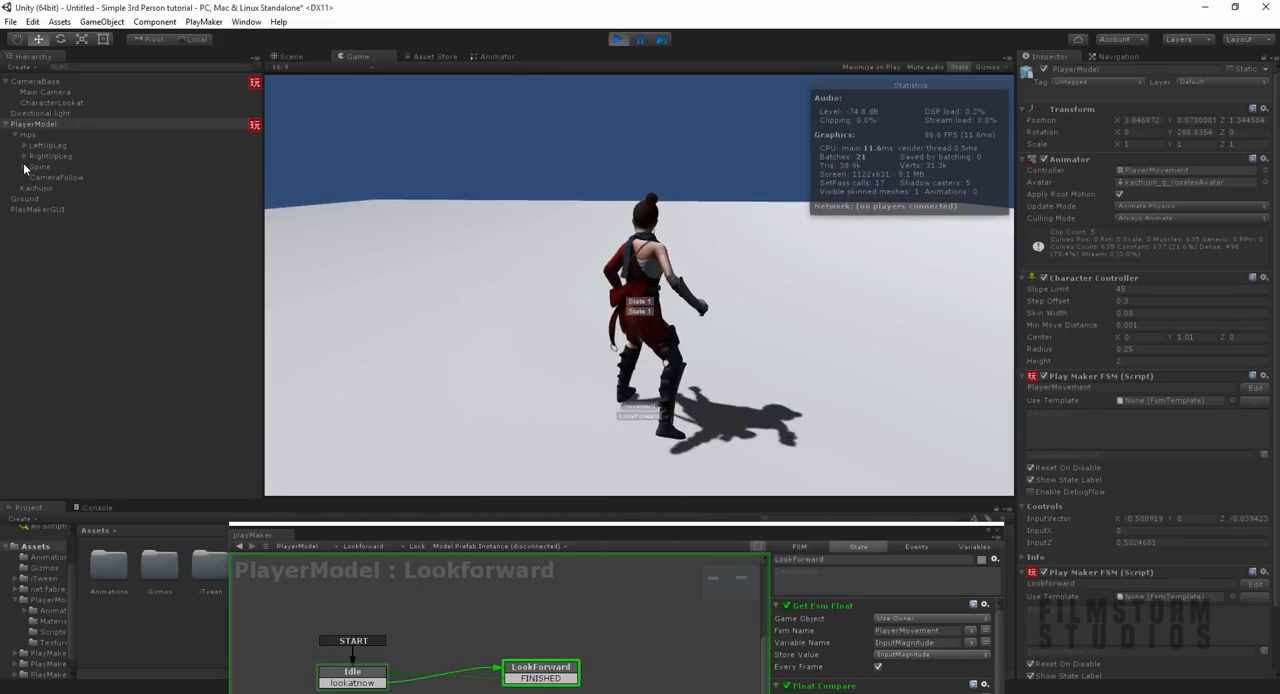
click(618, 40)
Step: Delete the Look At action from the LookForward state
drag(572, 538, 514, 214)
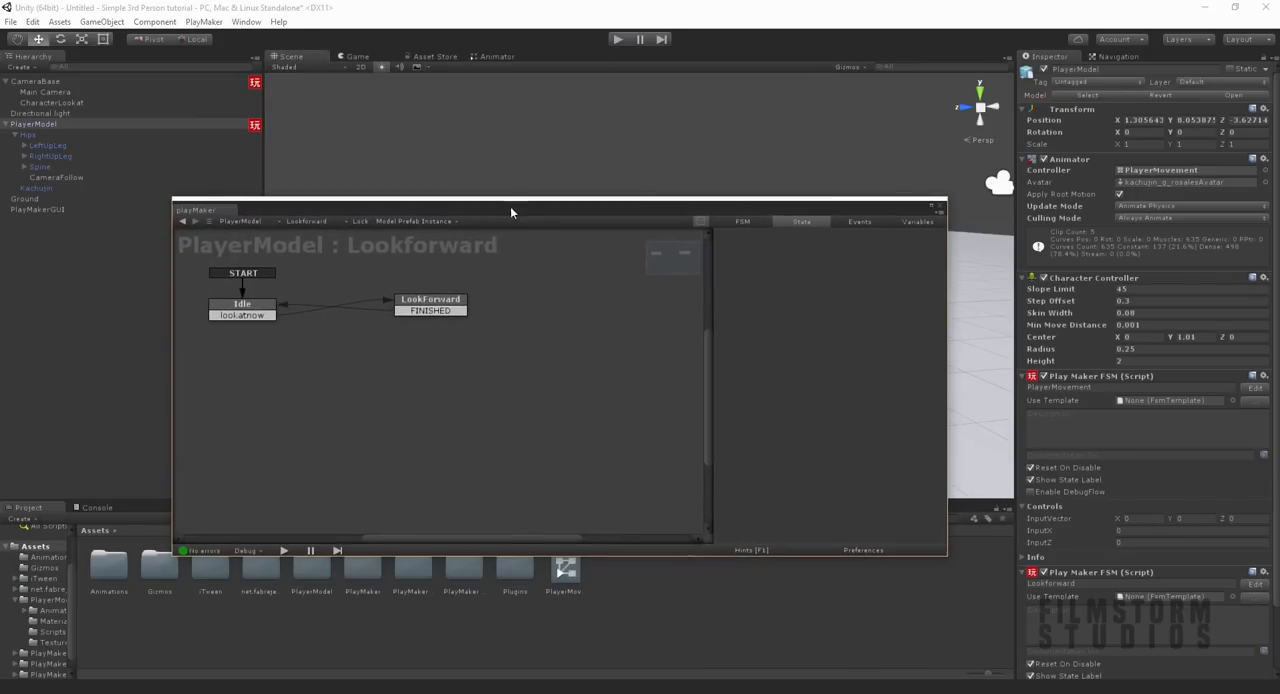
scroll(731, 390, down, 3)
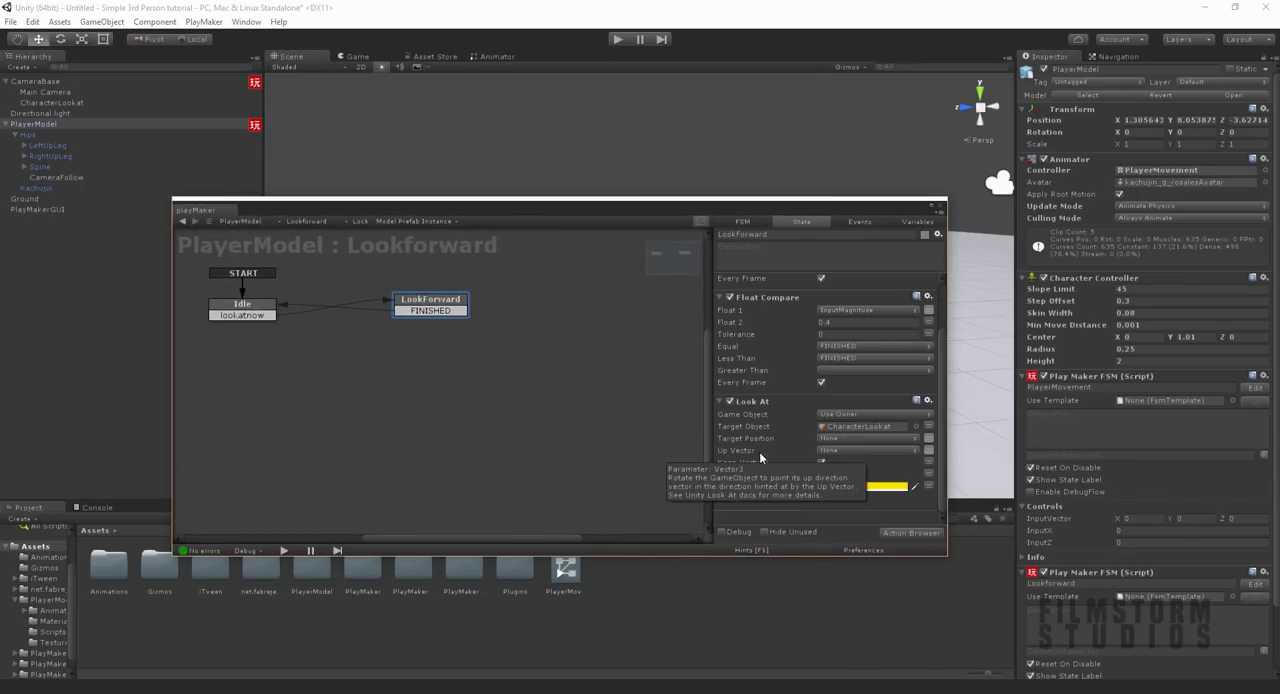
right_click(753, 403)
click(801, 566)
Step: Add a Smooth Look At action above Get Fsm Float in LookForward, targeting CharacterLookat with a finish tolerance of 0
click(911, 532)
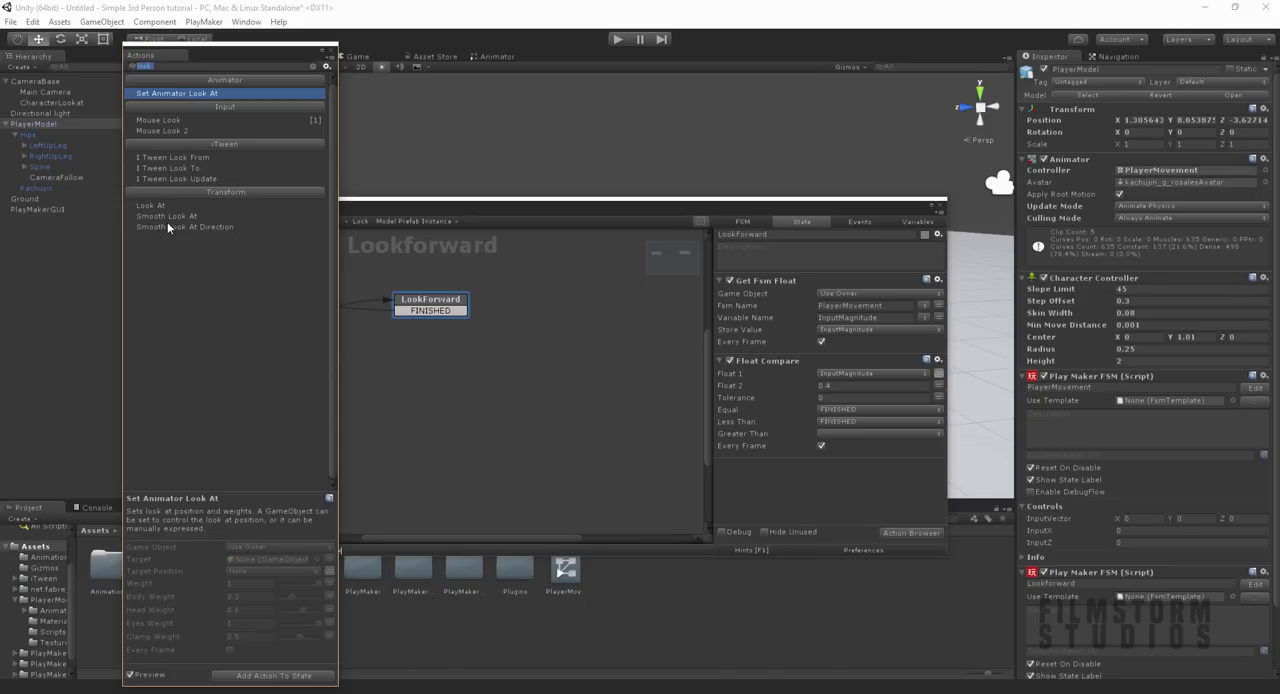
double_click(168, 219)
drag(58, 104, 806, 416)
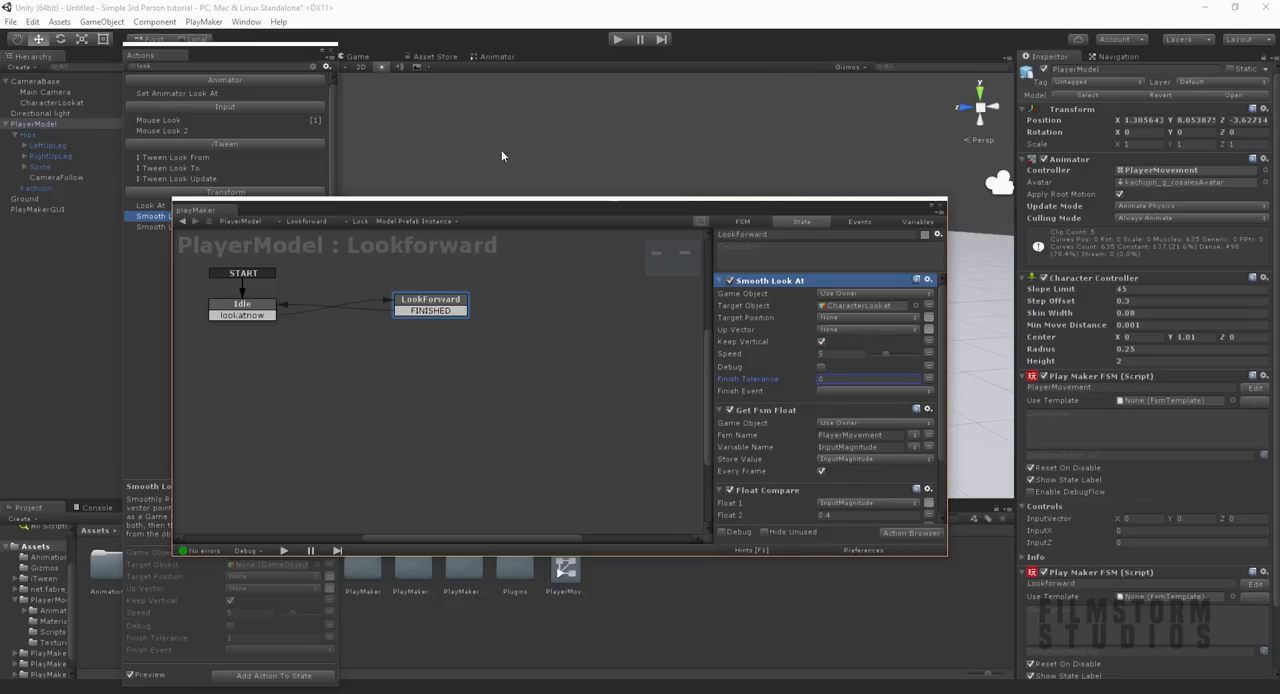
click(350, 67)
Step: Run the scene and move the character forward and backward while rotating the camera to test the smooth turning
drag(469, 210, 543, 486)
click(615, 39)
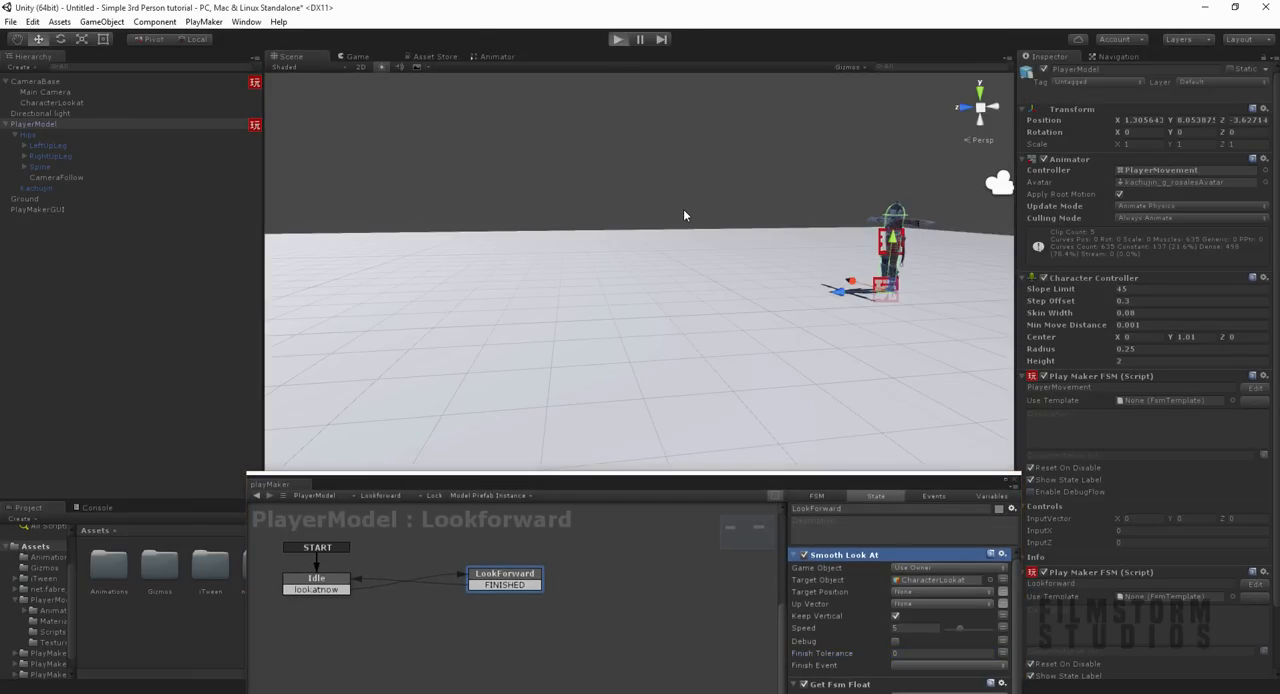
key(w)
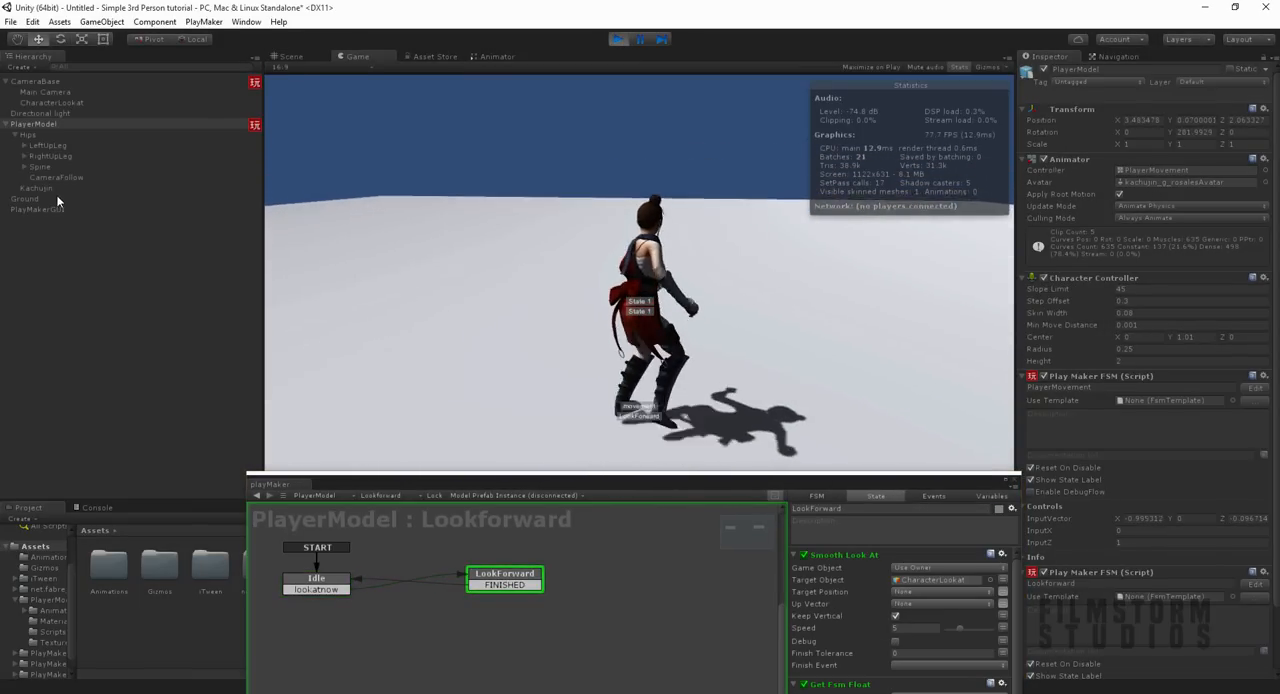
key(s)
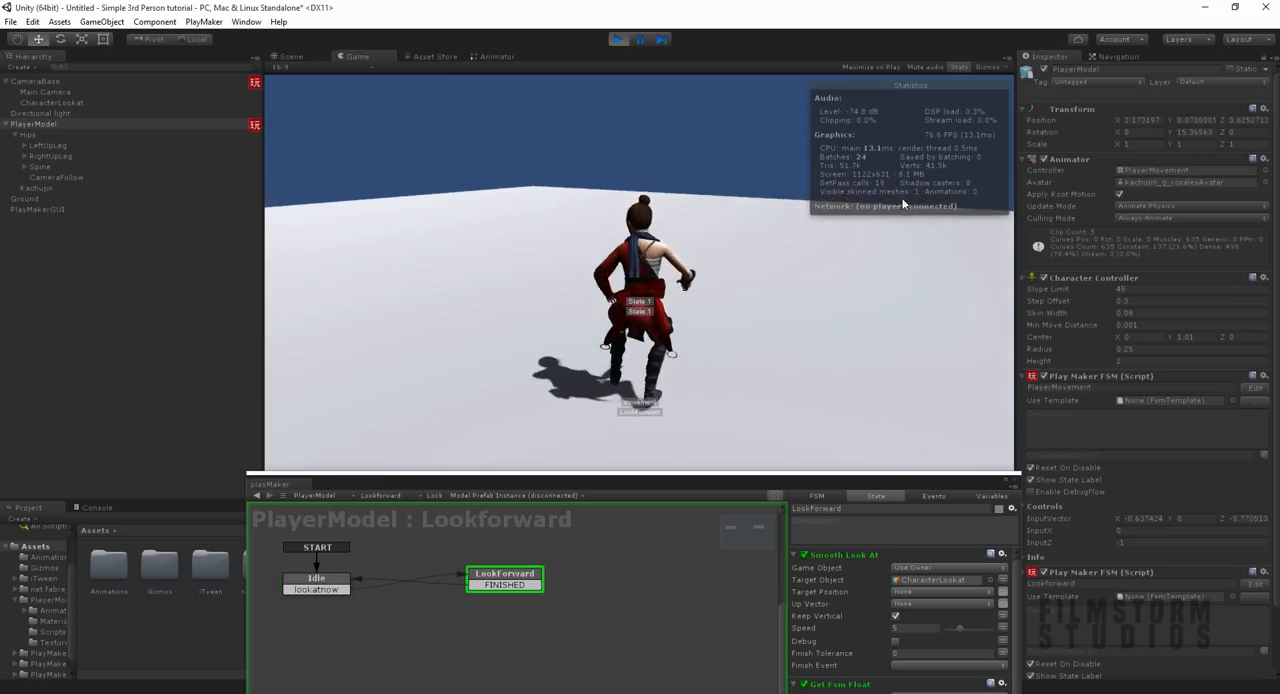
key(s)
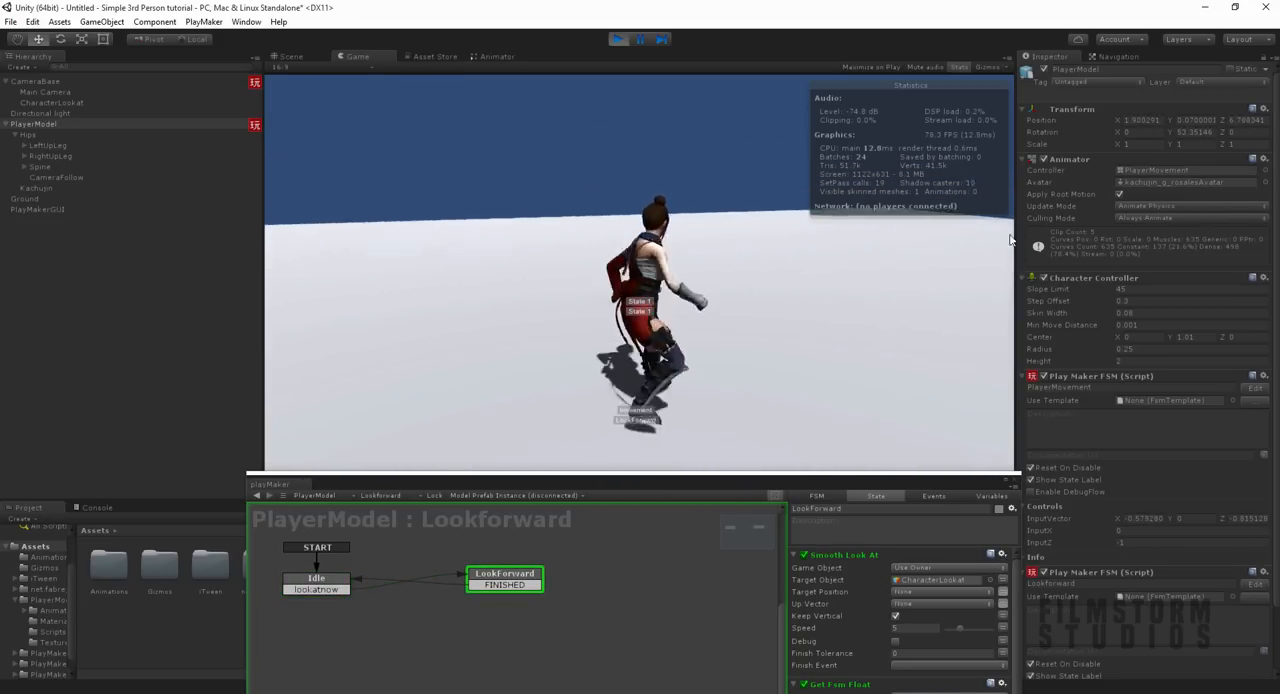
key(w)
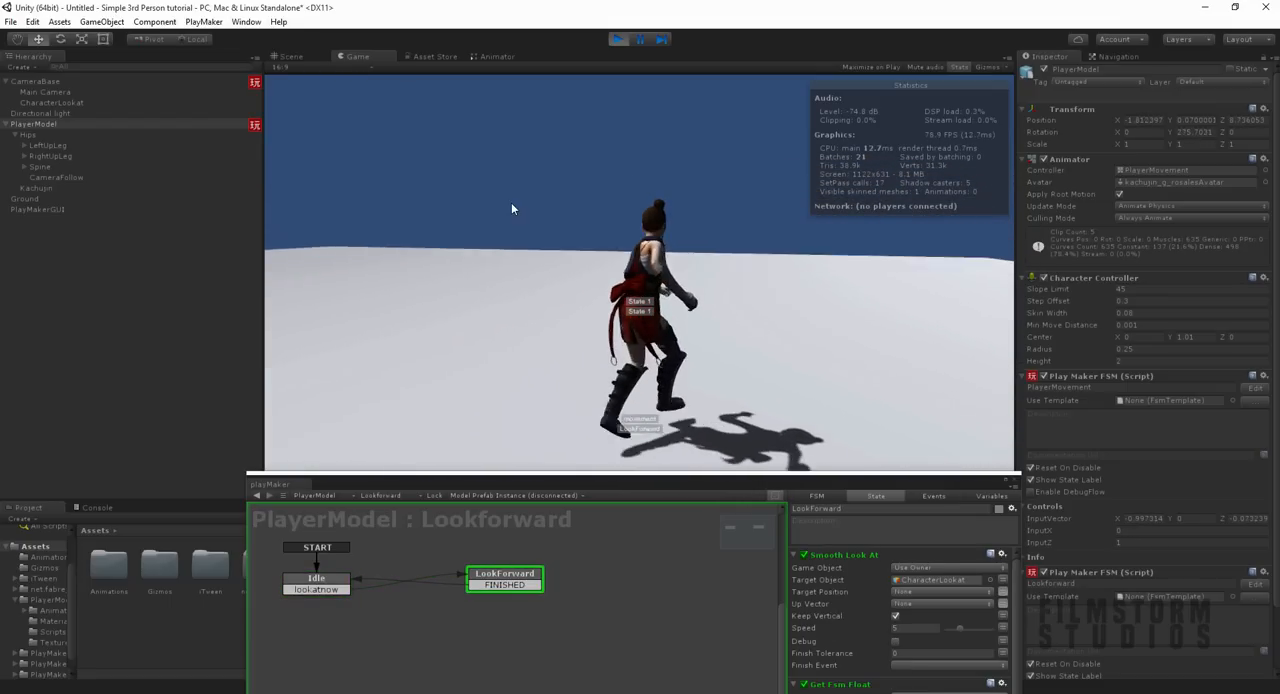
key(s)
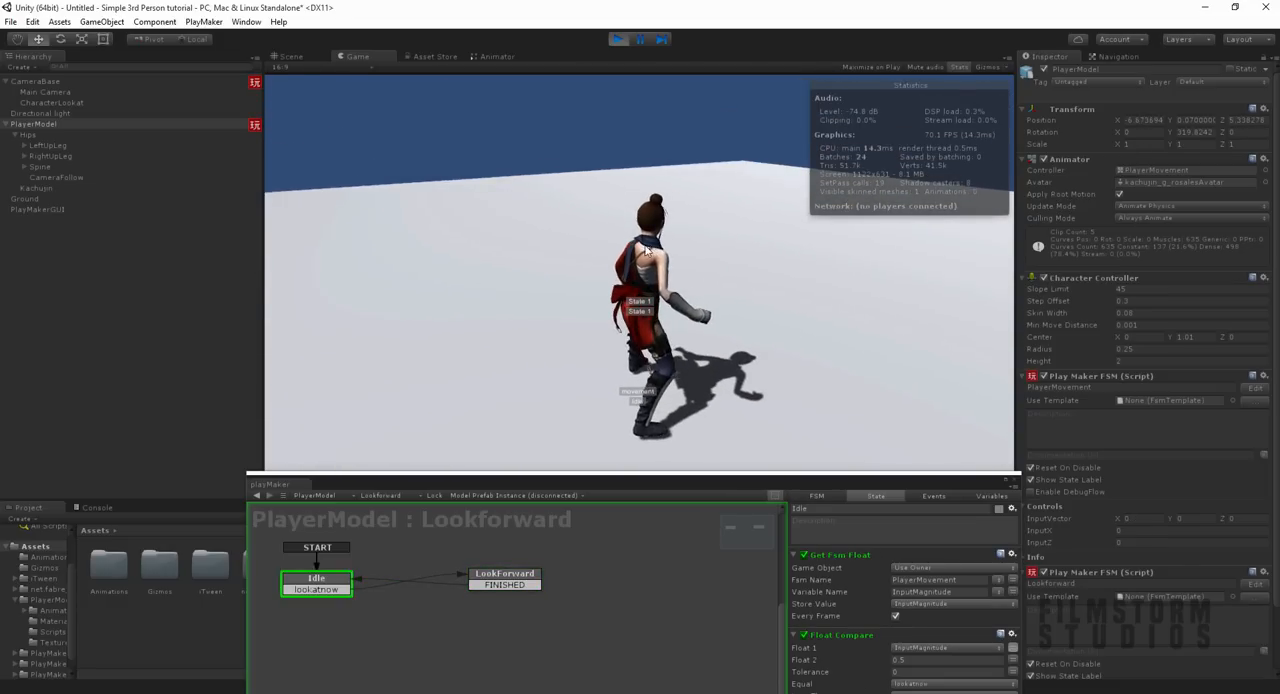
key(w)
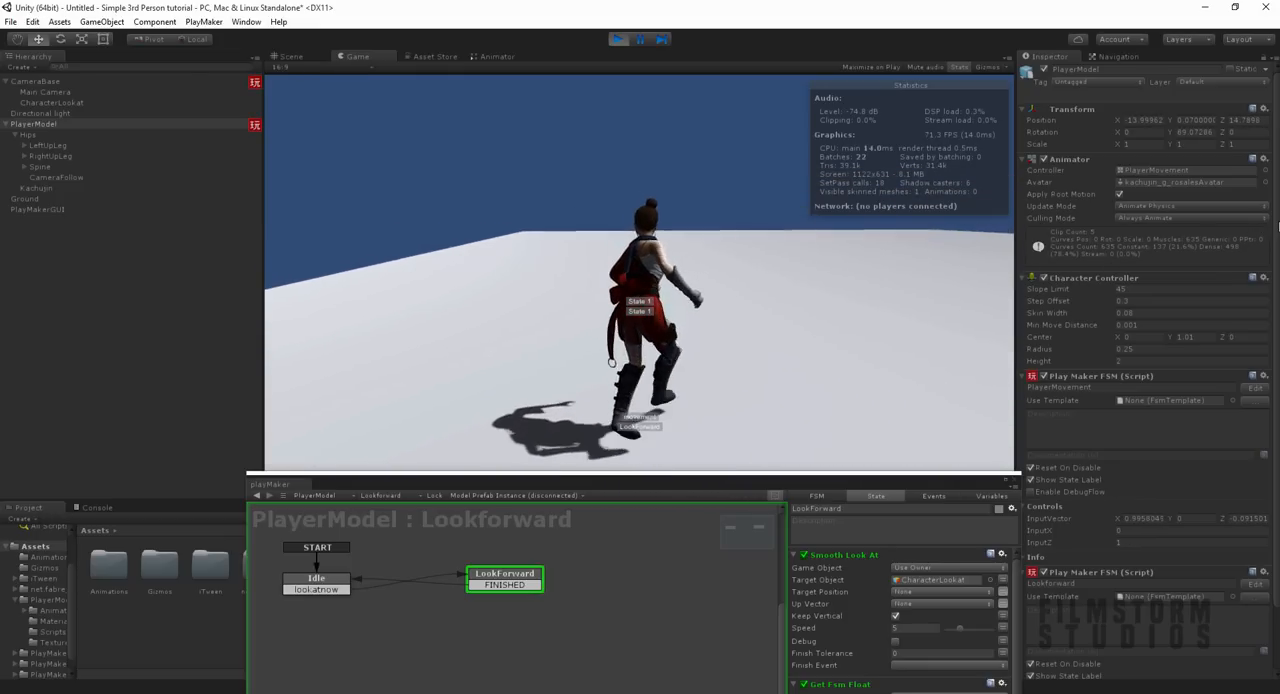
Step: Test the running character's sideways and backward movement in combination while rotating the camera
key(s)
key(a)
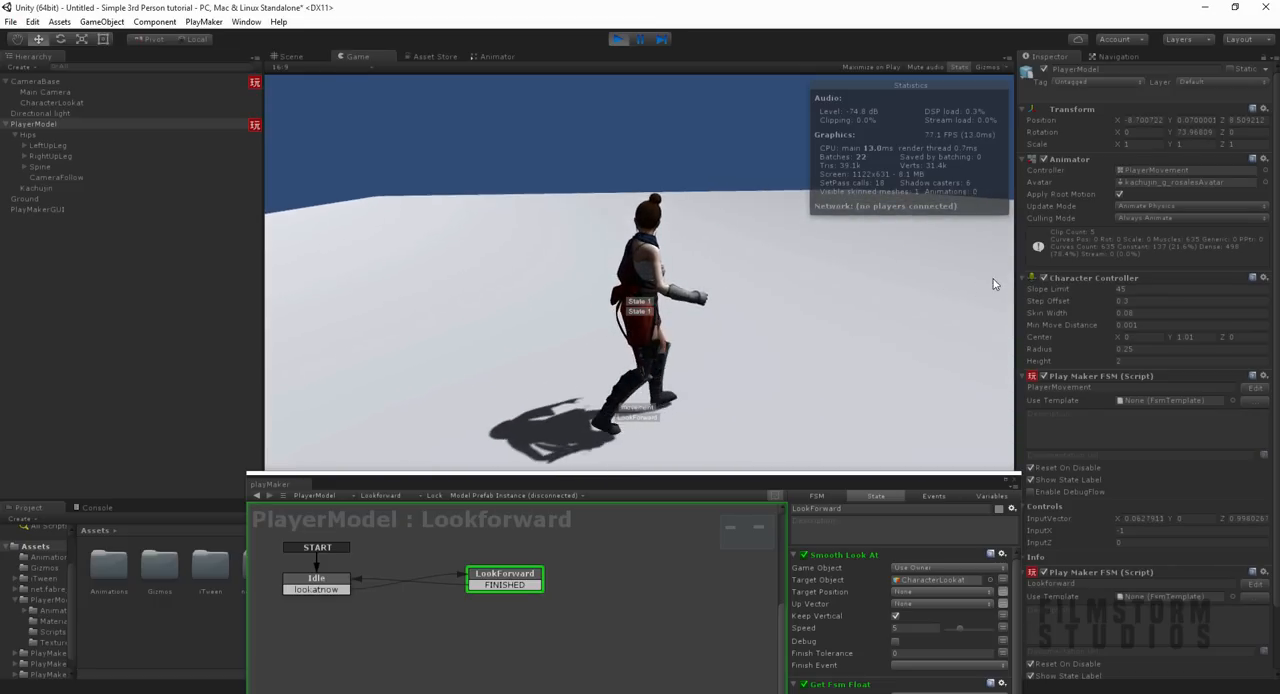
key(d)
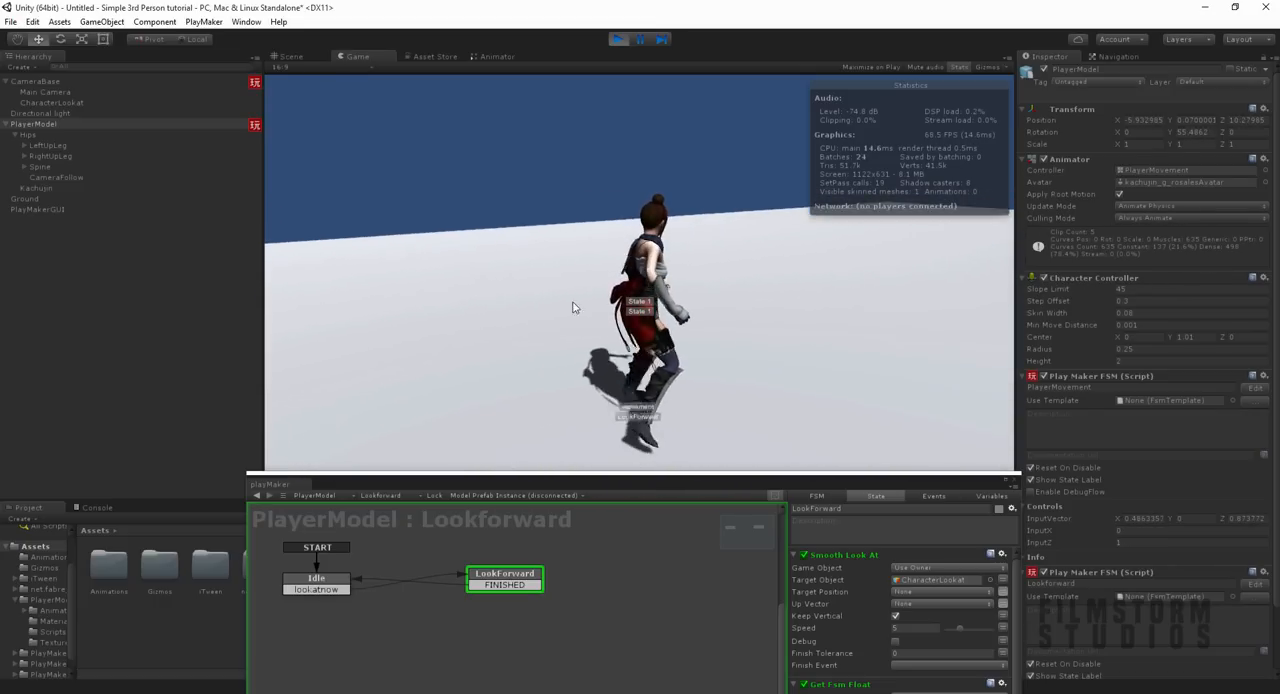
key(s)
key(a)
key(d)
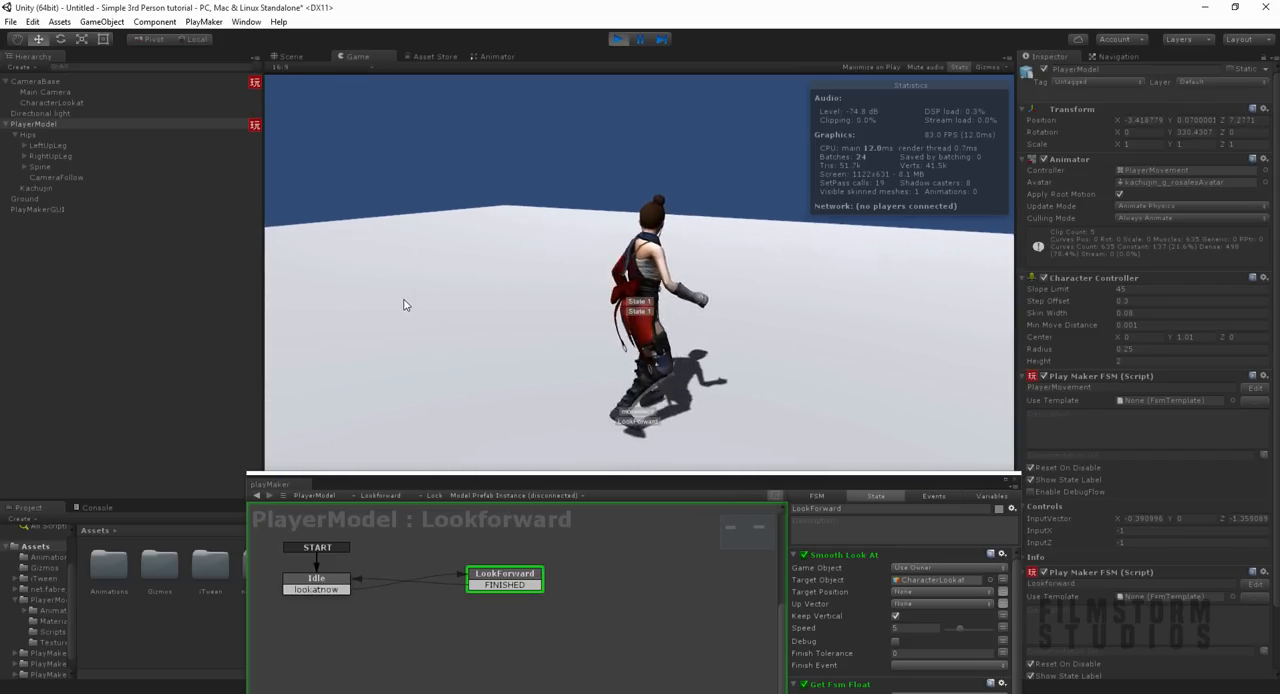
key(a)
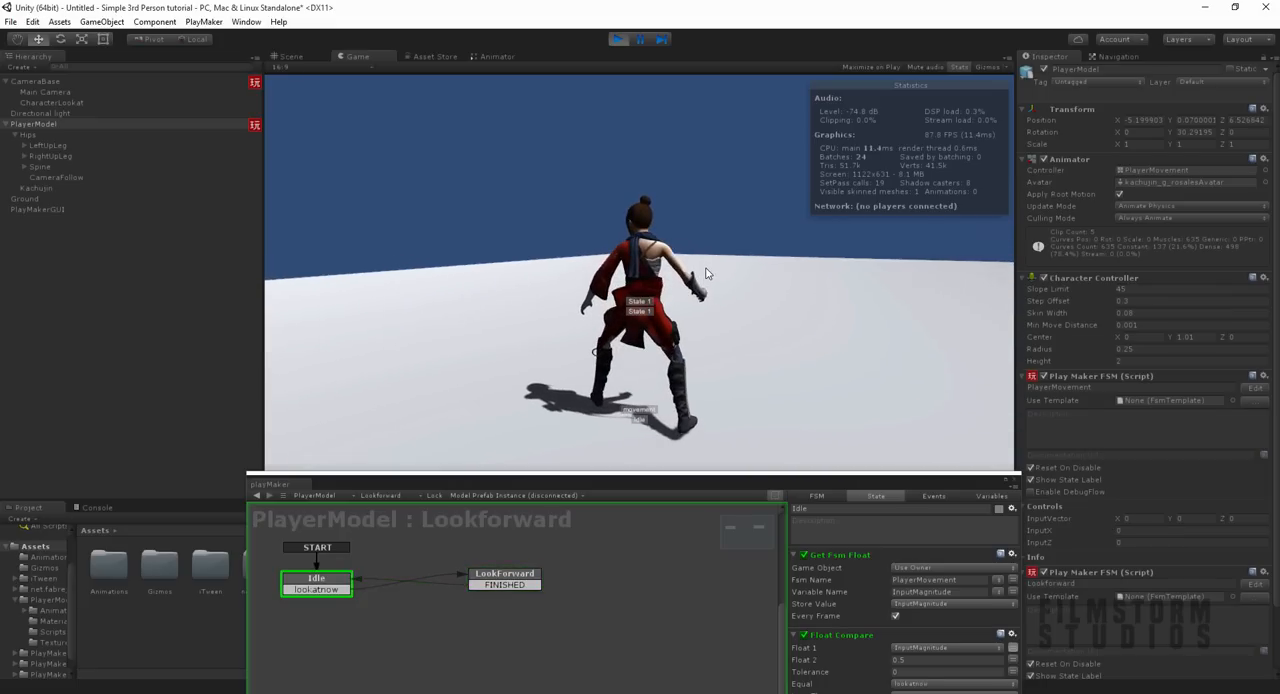